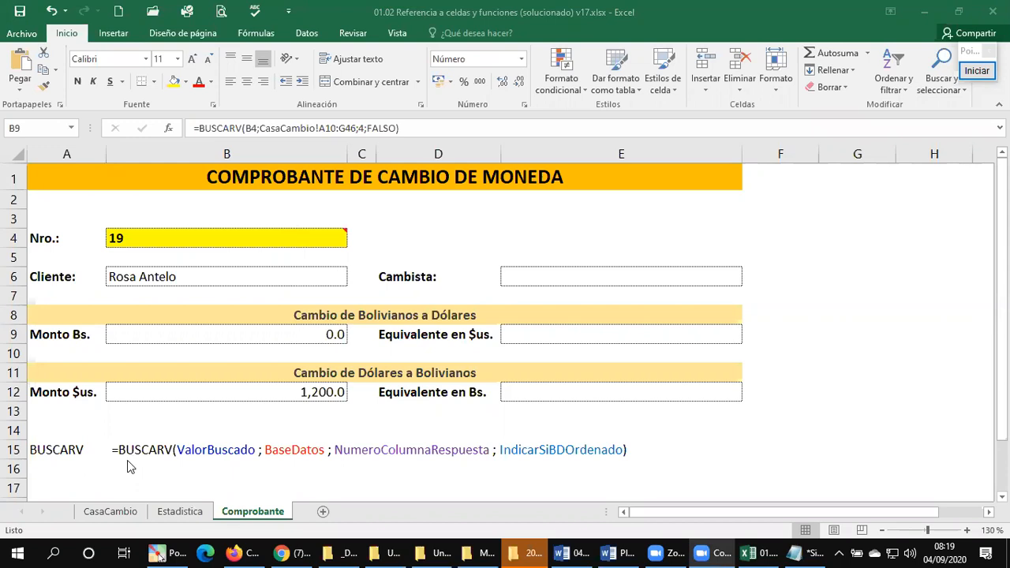
# Step: Set the voucher number in cell B4 of the Comprobante sheet to 20
pyautogui.click(264, 240)
pyautogui.click(265, 239)
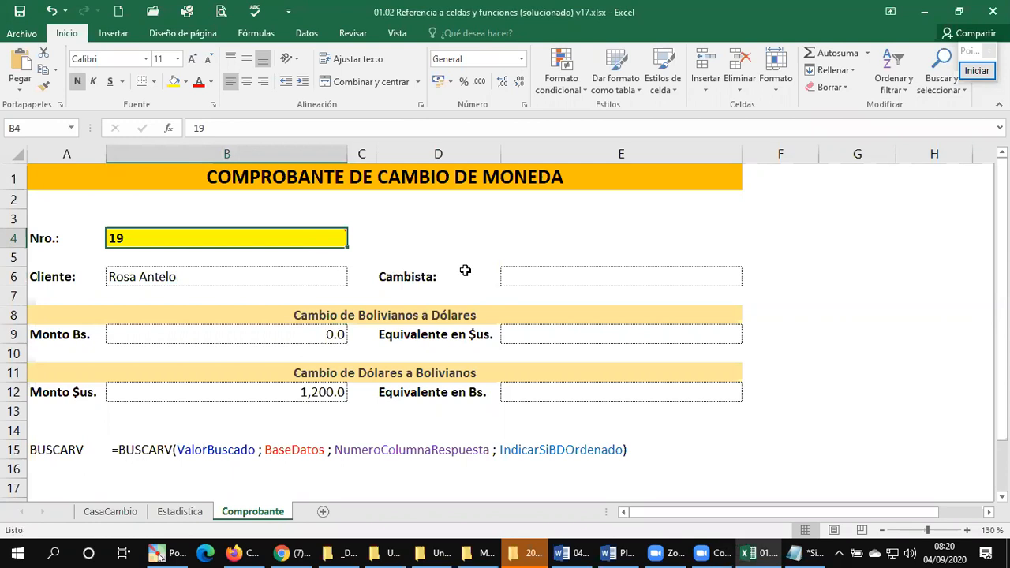
pyautogui.write('20')
pyautogui.press('Return')
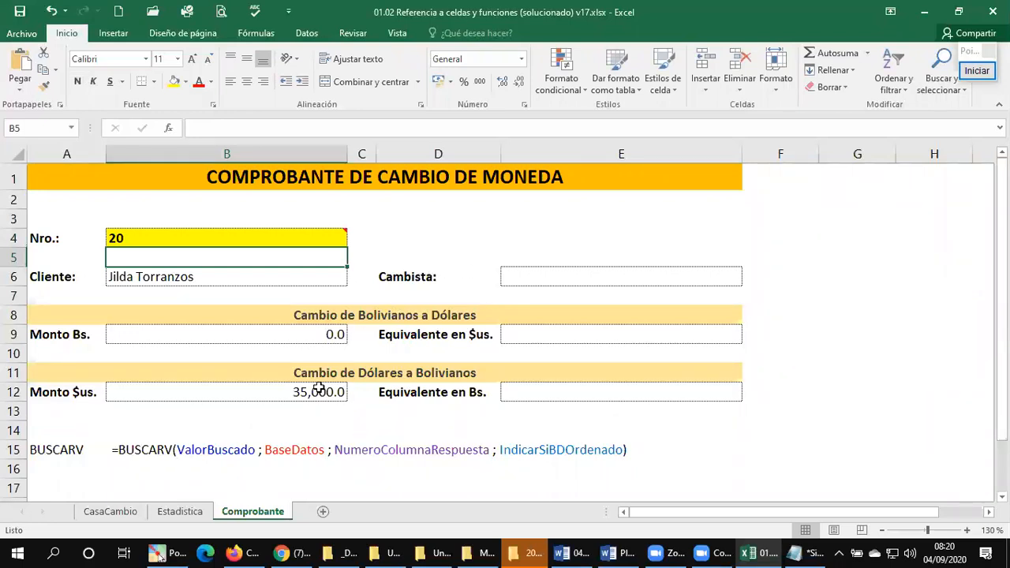
# Step: Check the Cambista column in CasaCambio and begin a BUSCARV formula in cell E6 of Comprobante with B4 as the lookup value
pyautogui.click(573, 277)
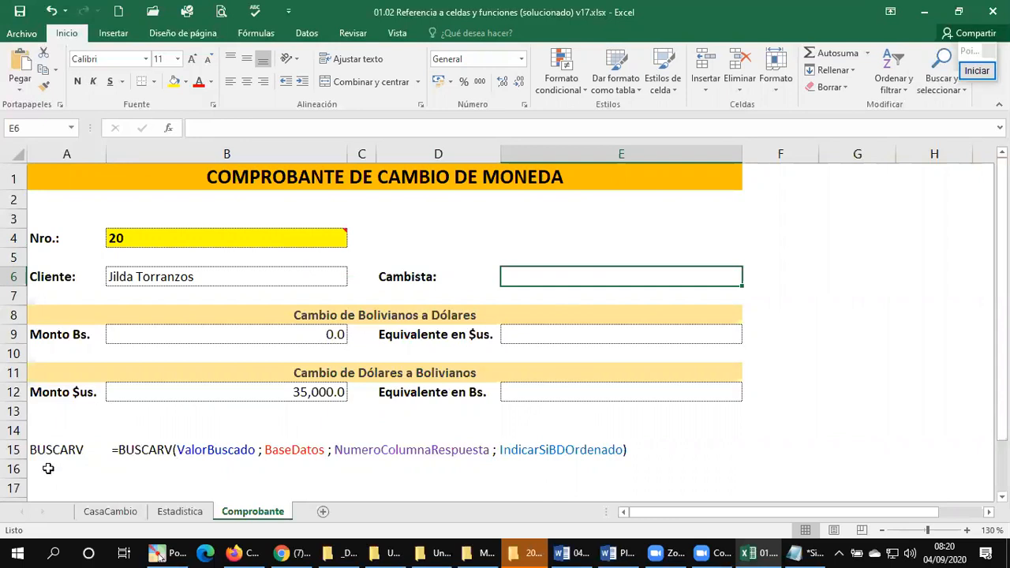
pyautogui.click(108, 512)
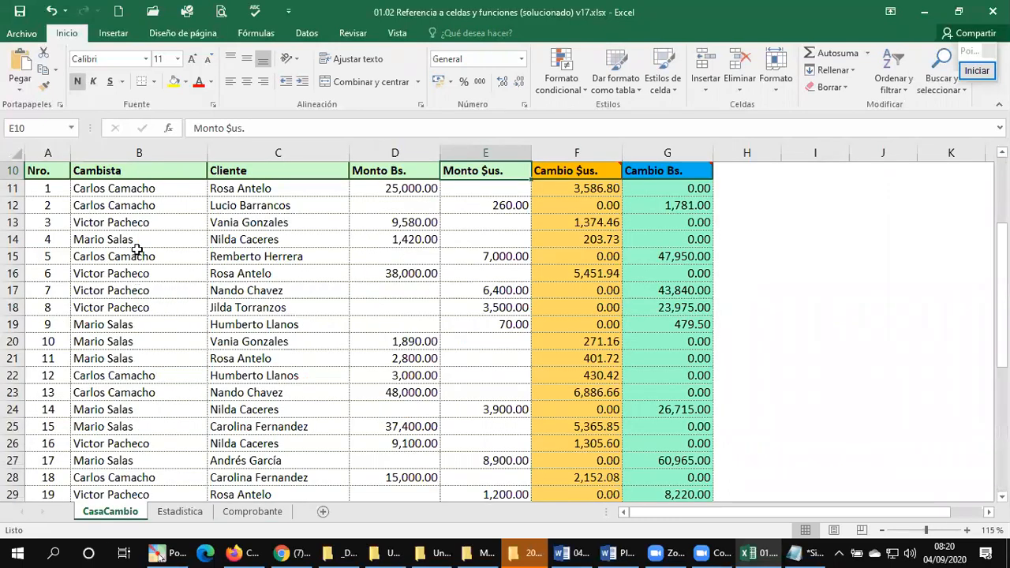
pyautogui.click(127, 143)
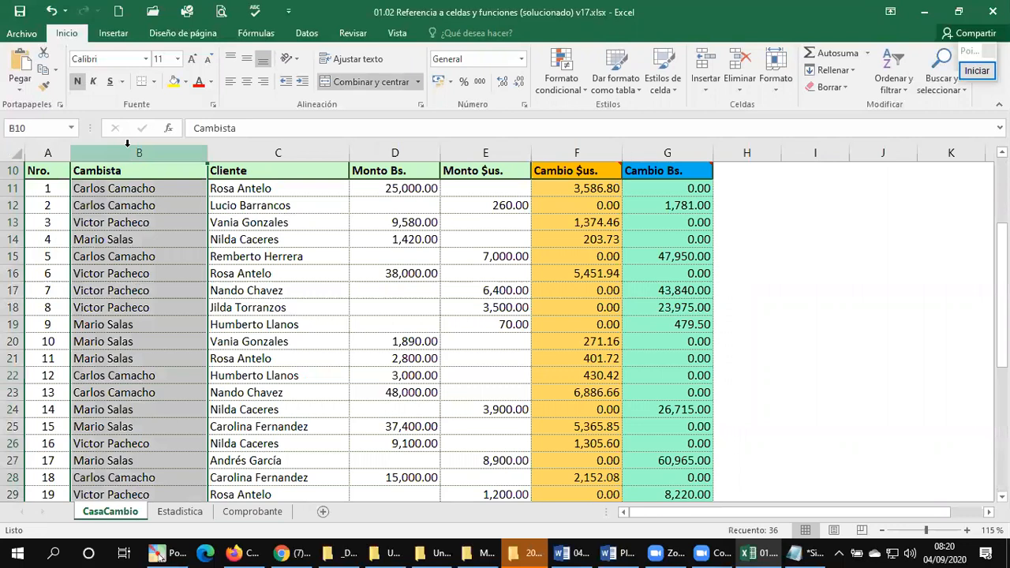
pyautogui.click(111, 207)
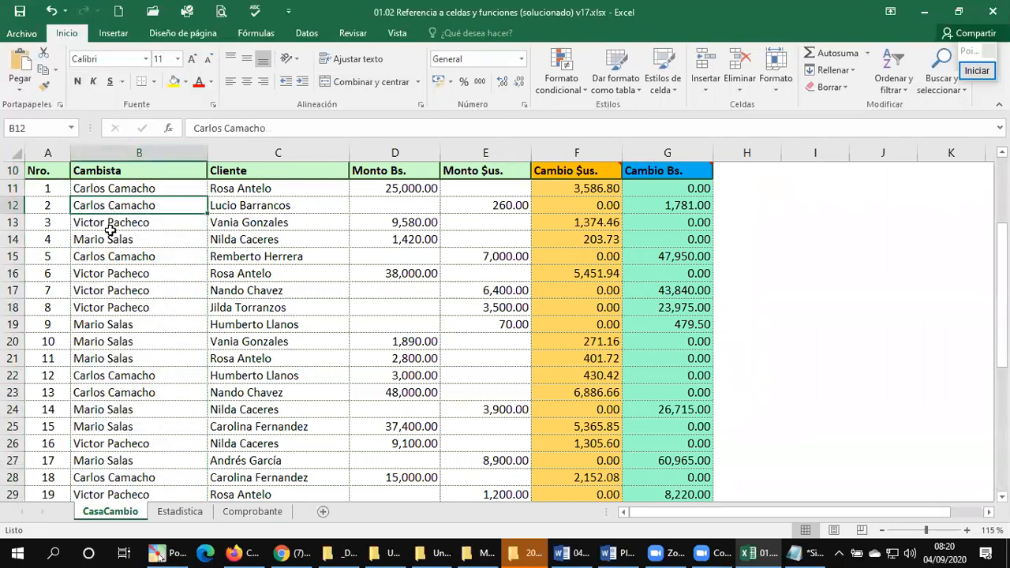
pyautogui.click(180, 512)
pyautogui.click(262, 513)
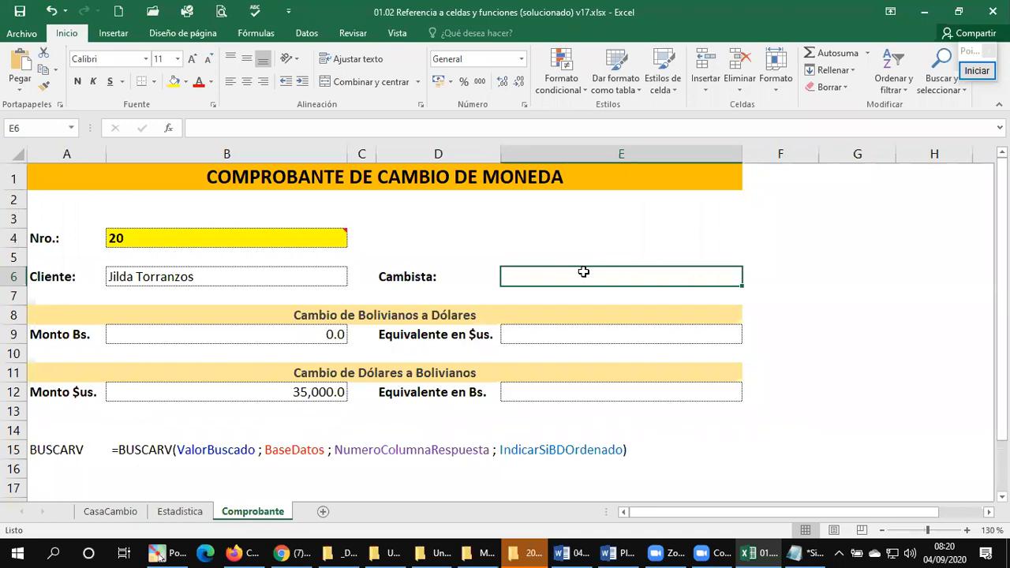
pyautogui.write('=b')
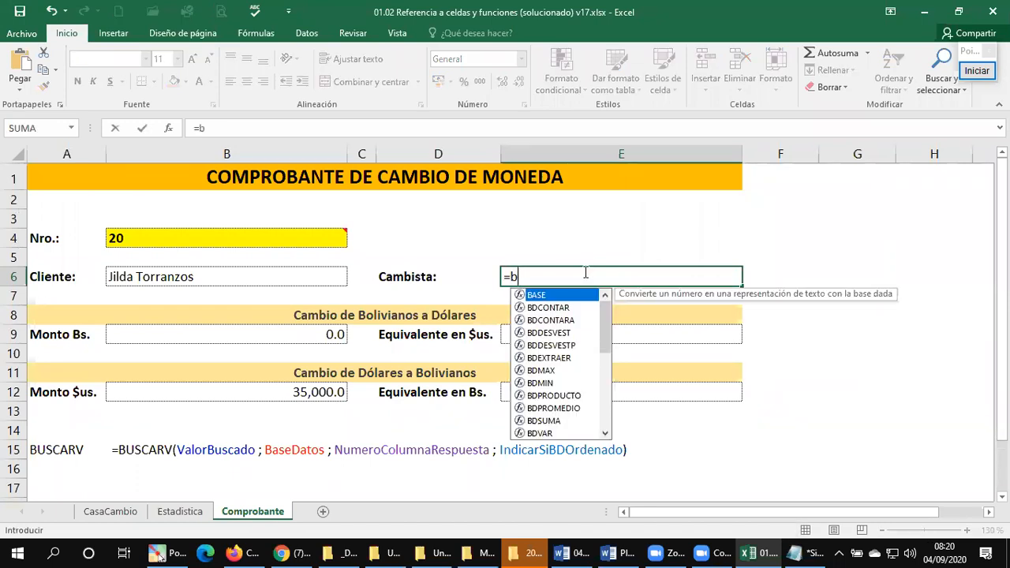
pyautogui.write('USCAR')
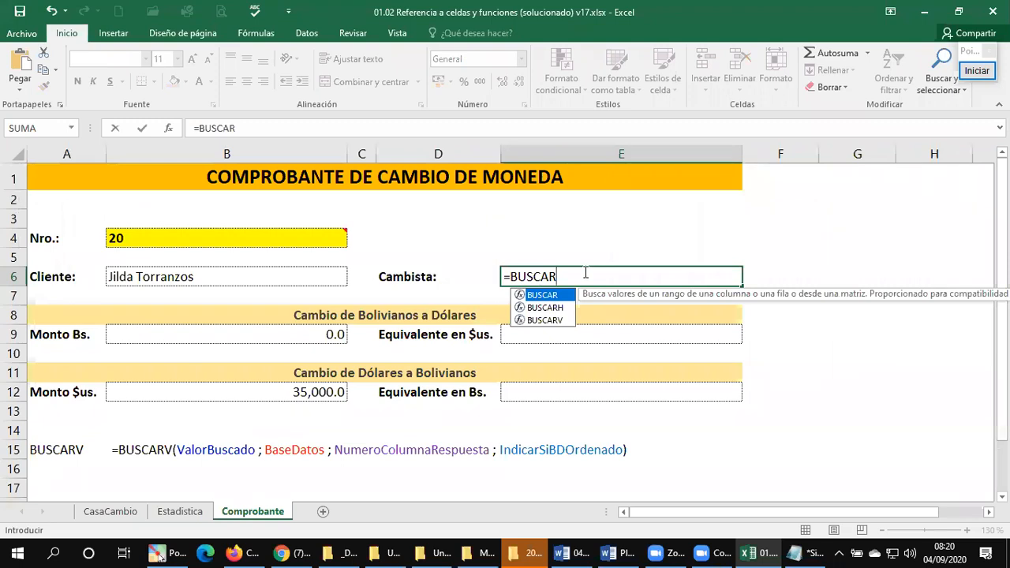
pyautogui.write('V(')
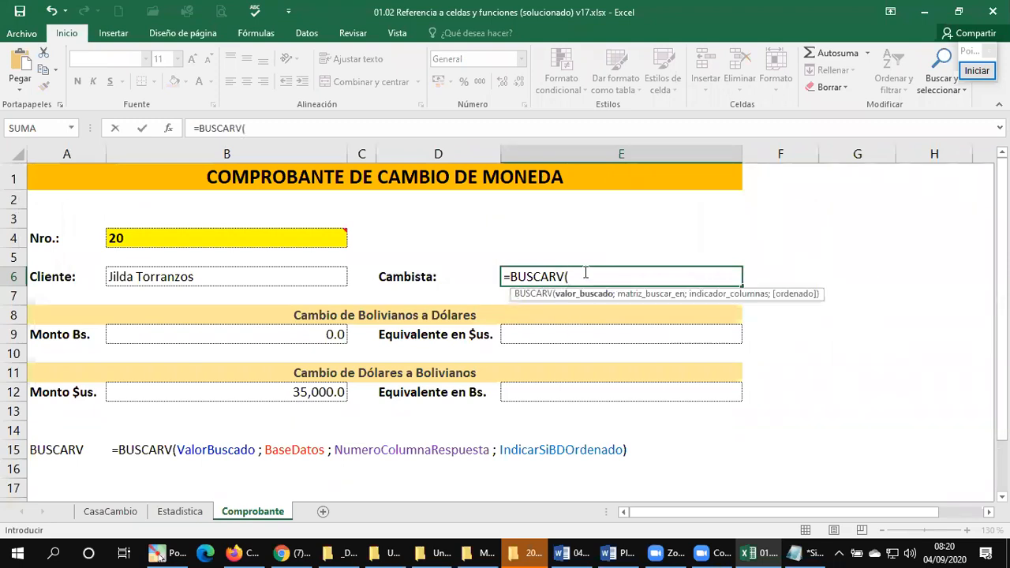
pyautogui.click(310, 241)
pyautogui.write(';')
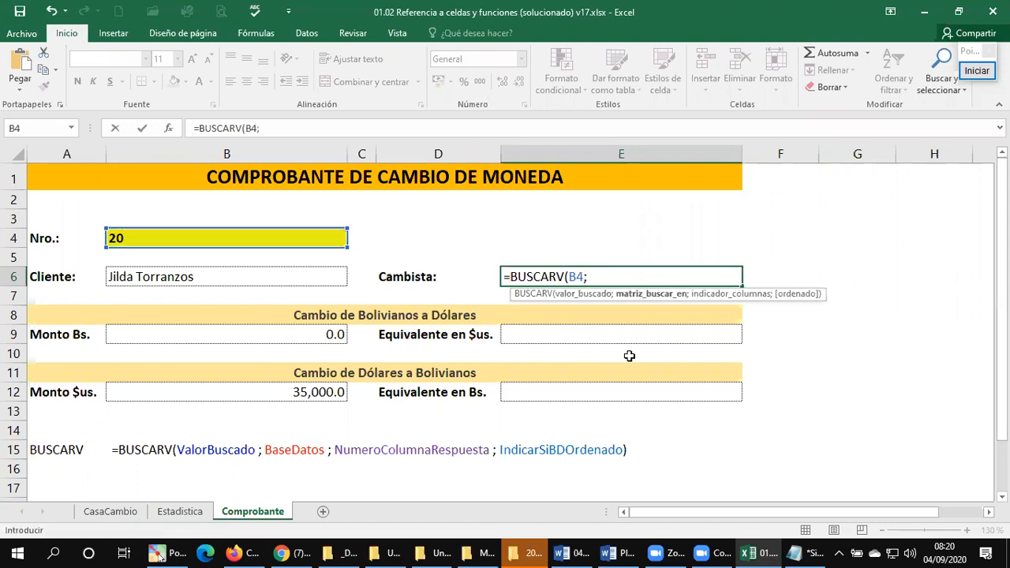
# Step: Complete the Cambista lookup formula with range CasaCambio!A10:G46, column 2 and exact match FALSO
pyautogui.click(118, 511)
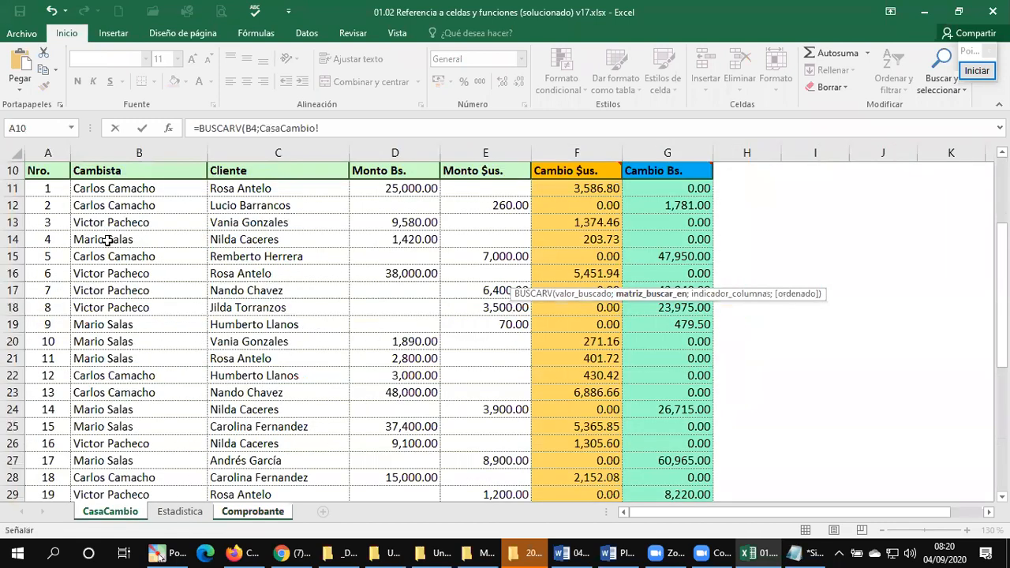
pyautogui.click(57, 173)
pyautogui.hotkey('ctrl', 'shift', 'Right')
pyautogui.hotkey('ctrl', 'shift', 'Down')
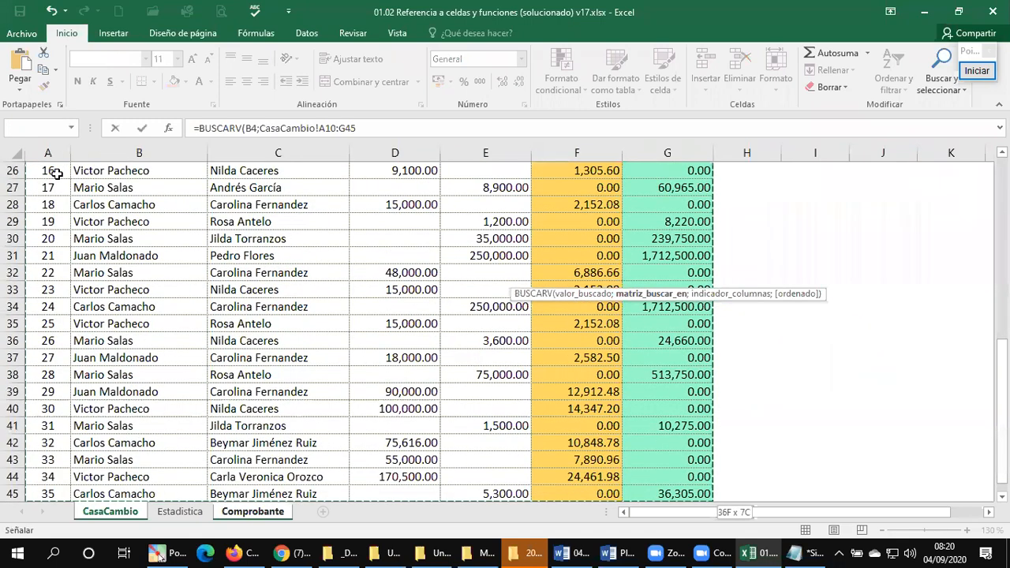
pyautogui.hotkey('shift', 'Down')
pyautogui.write(';')
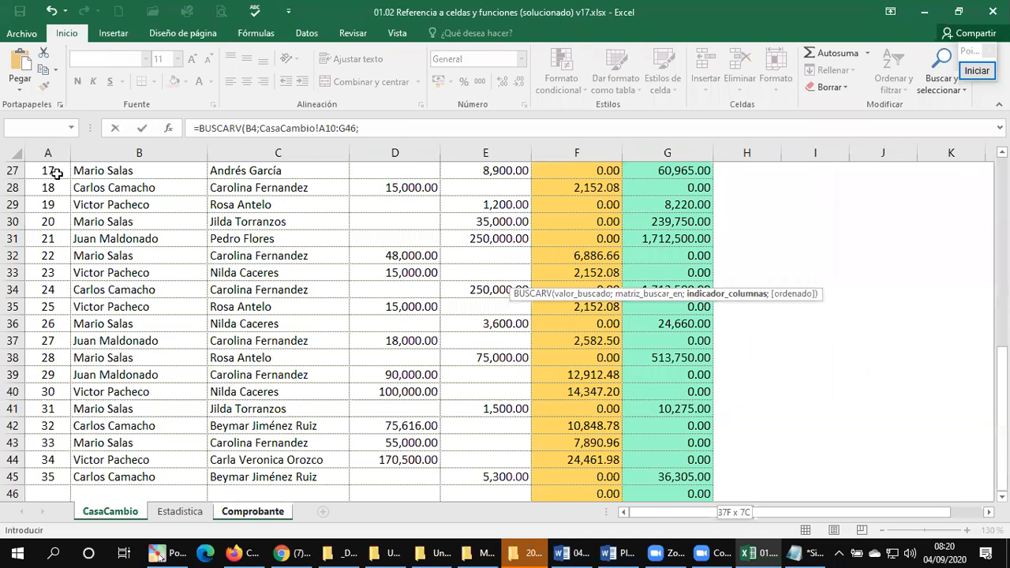
pyautogui.write('2;')
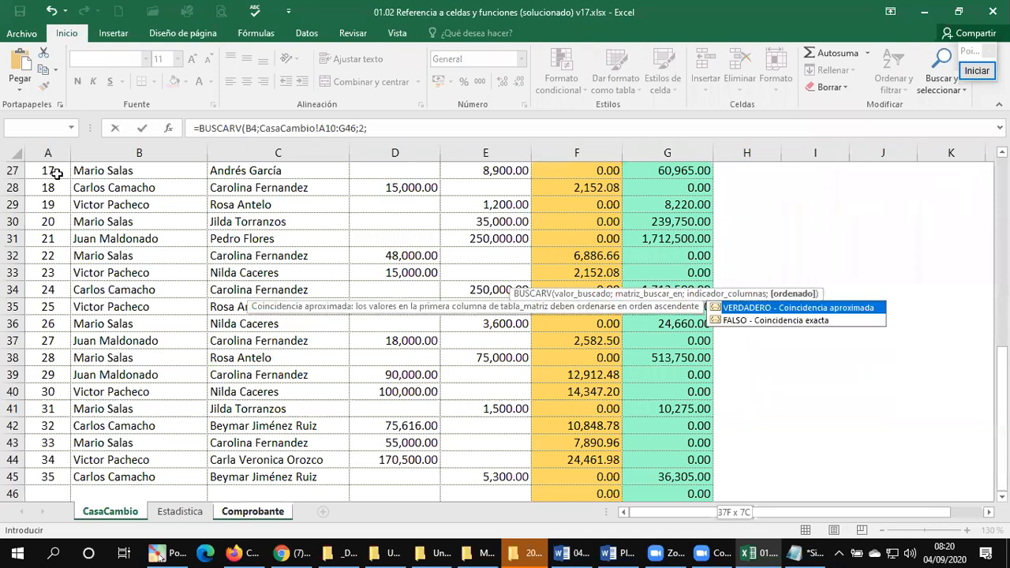
pyautogui.write('FAL')
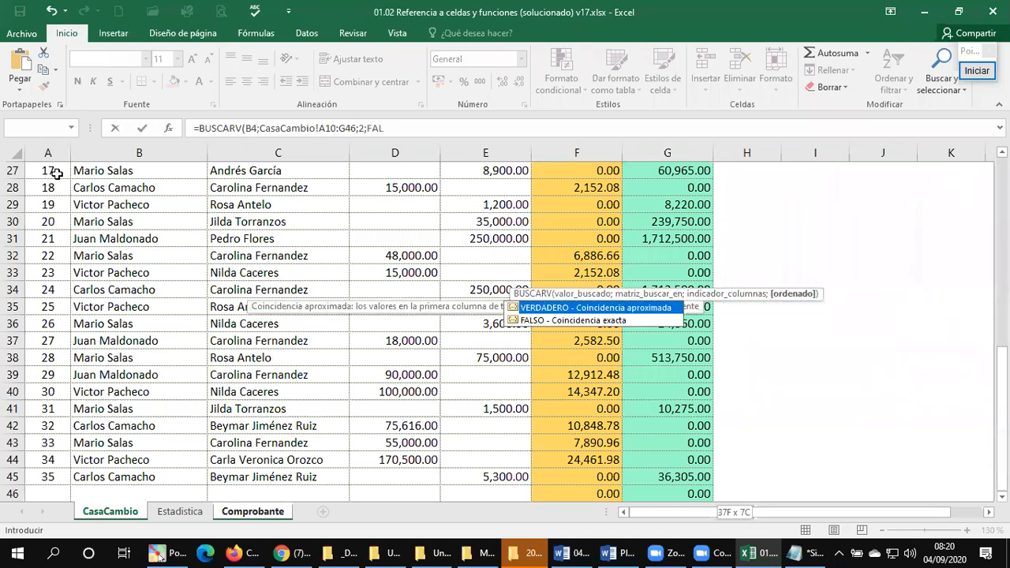
pyautogui.write('SO)')
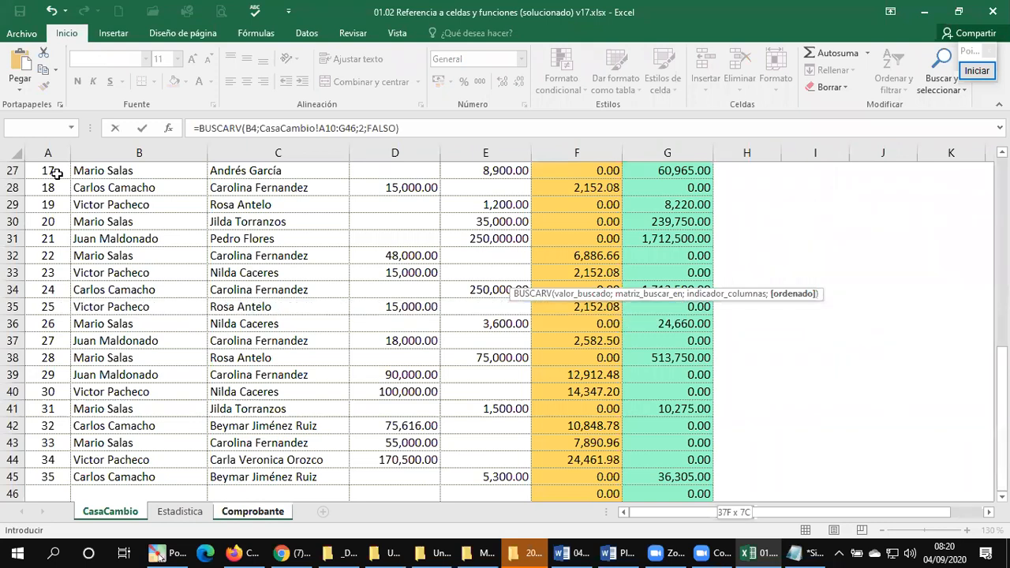
pyautogui.press('Return')
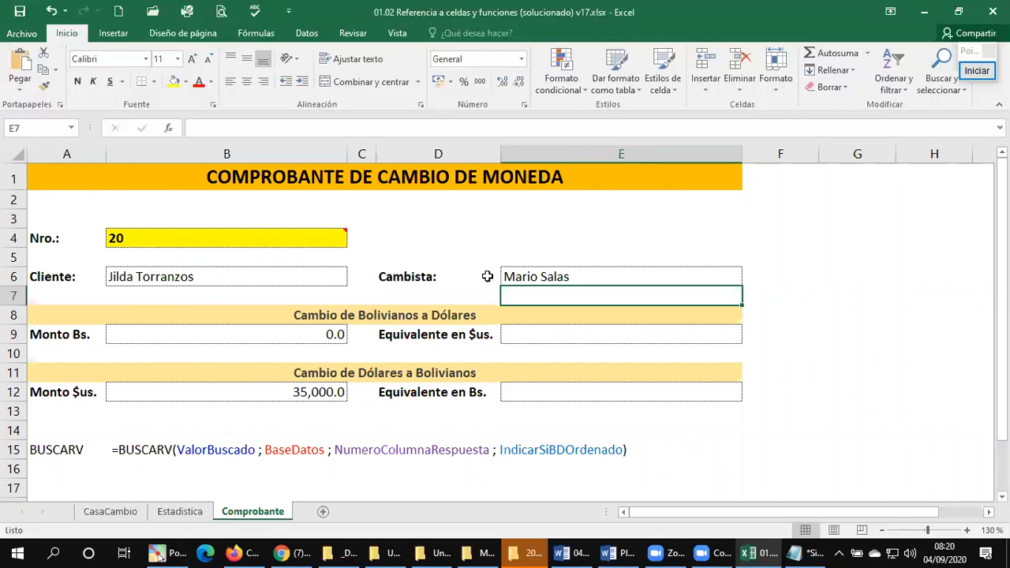
# Step: Test the voucher lookups by setting the number in B4 to 10 and finally to 1
pyautogui.click(291, 239)
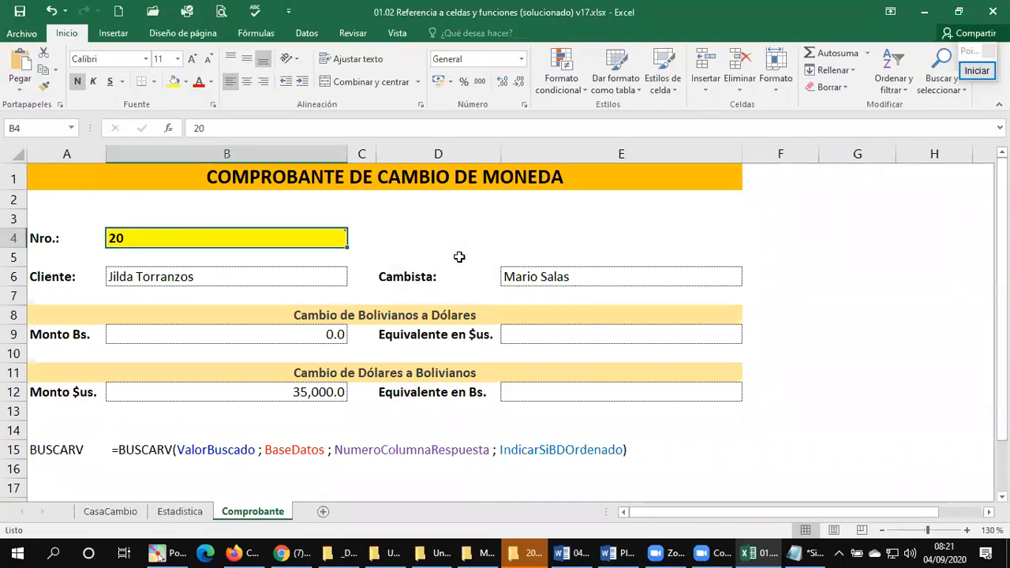
pyautogui.write('10')
pyautogui.press('Return')
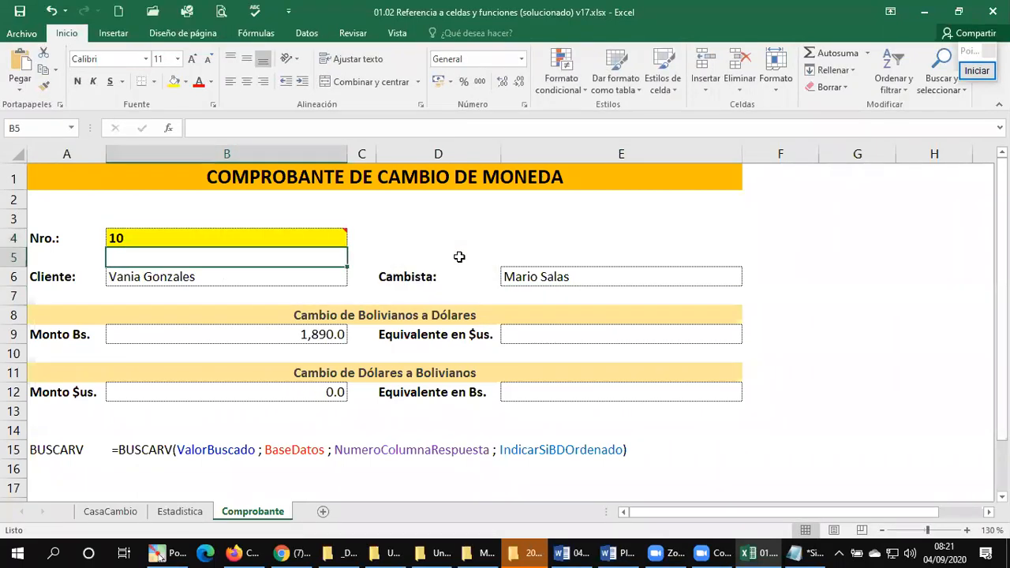
pyautogui.press('Up')
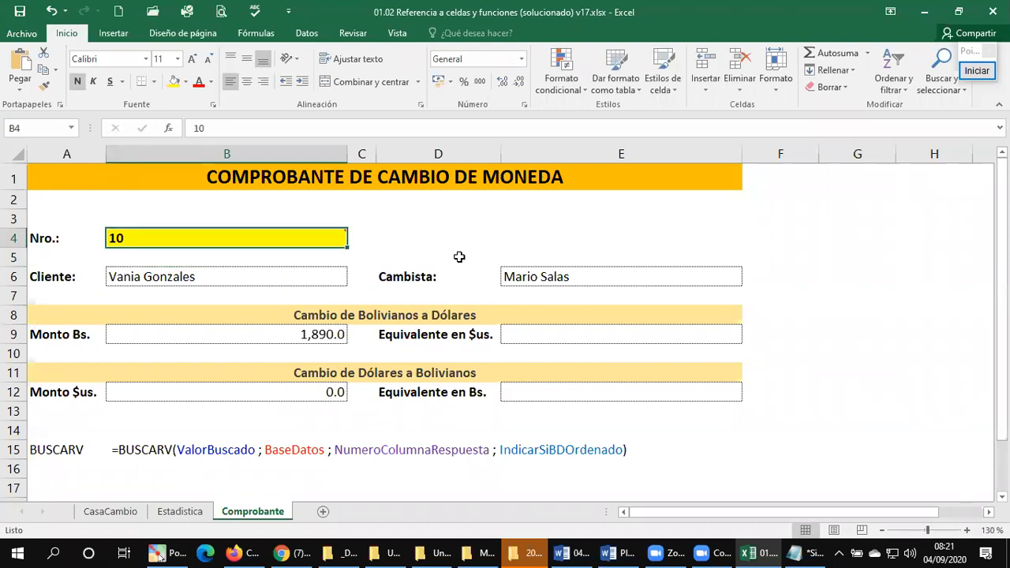
pyautogui.write('1')
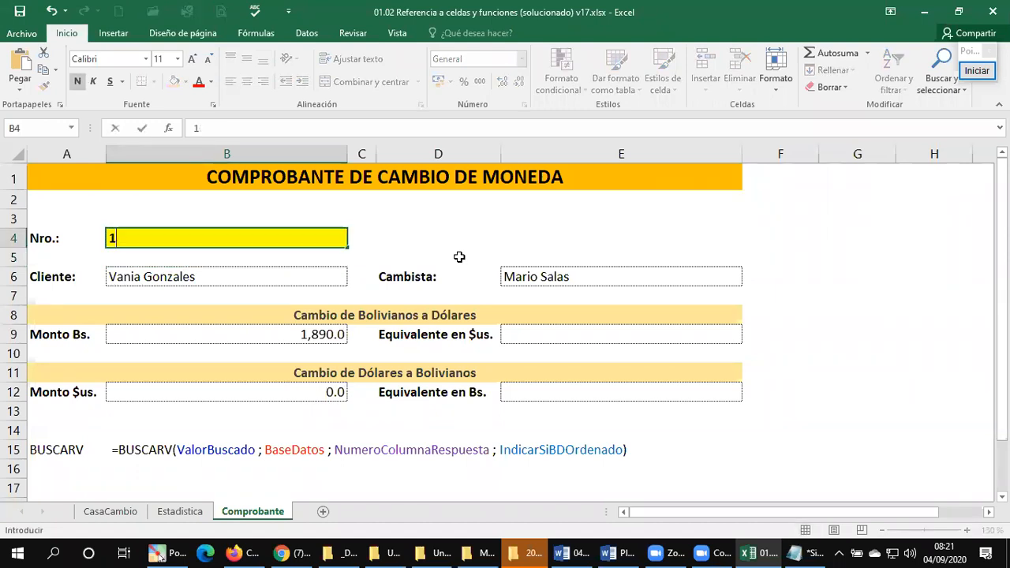
pyautogui.press('Return')
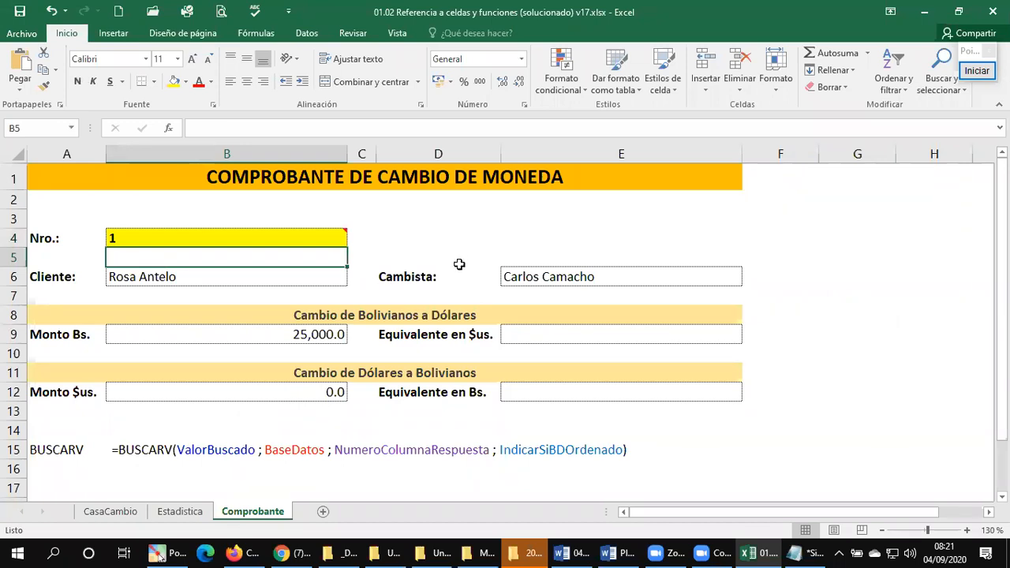
pyautogui.click(544, 335)
pyautogui.click(539, 384)
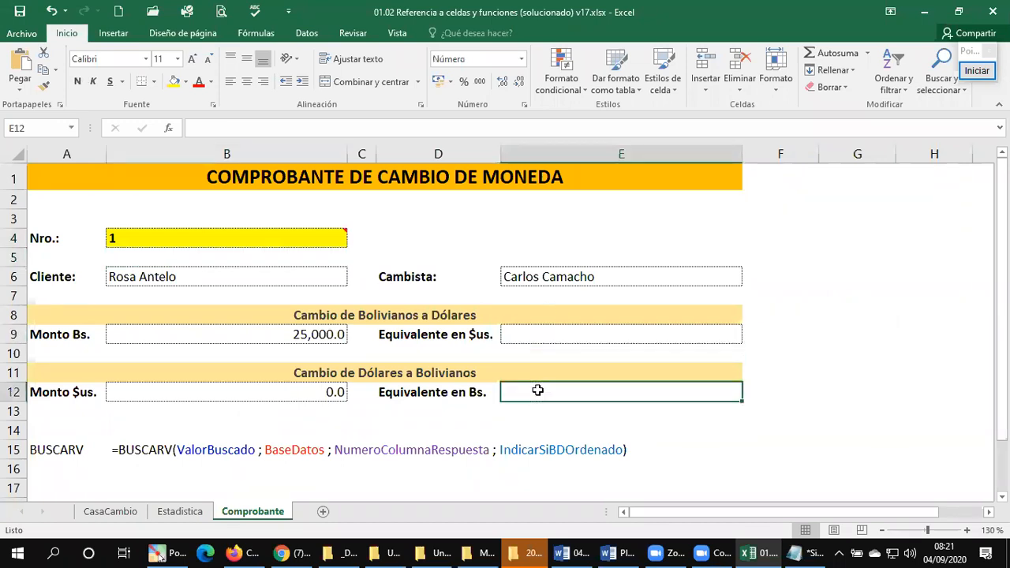
pyautogui.click(207, 236)
pyautogui.click(174, 177)
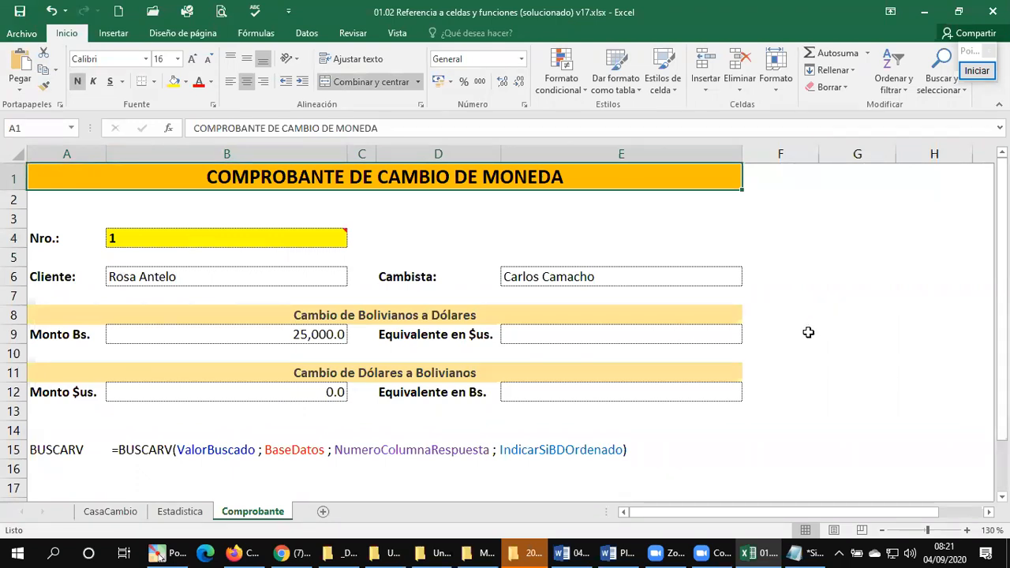
# Step: Inspect the formula for Total Cambiado en Bs. in cell B36 of the Estadistica sheet without changing it
pyautogui.click(180, 513)
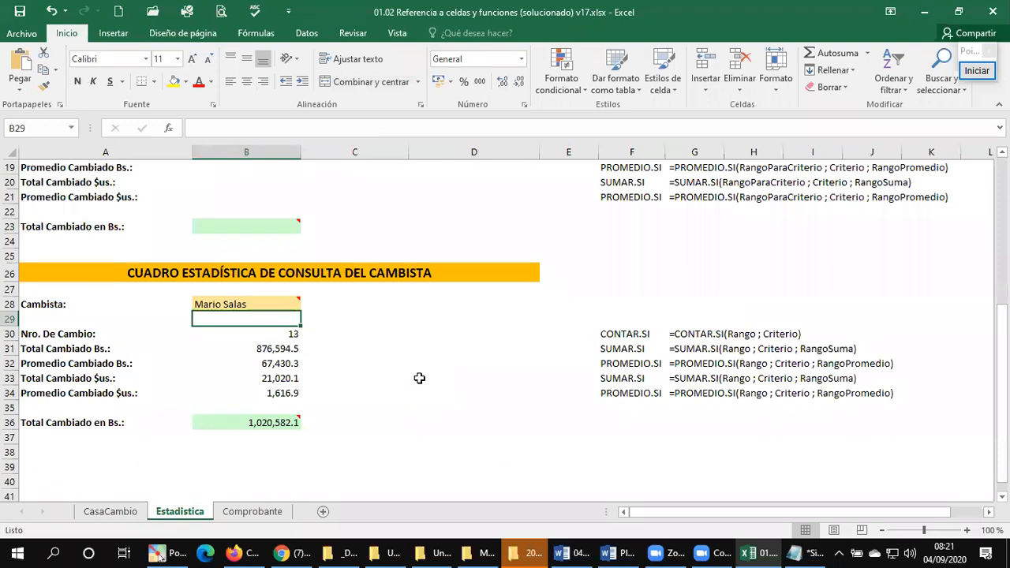
pyautogui.click(260, 426)
pyautogui.moveTo(274, 424)
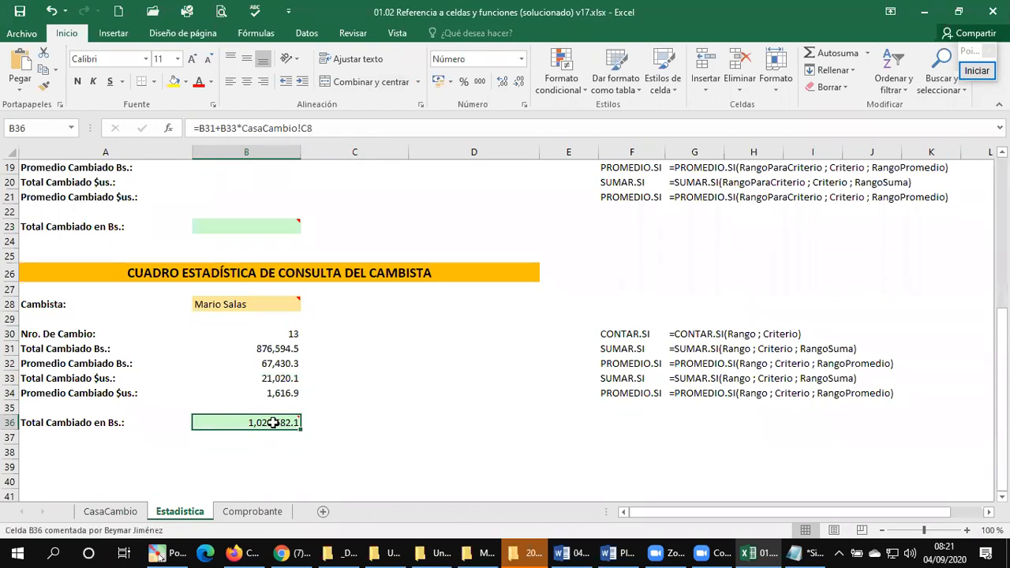
pyautogui.doubleClick(273, 423)
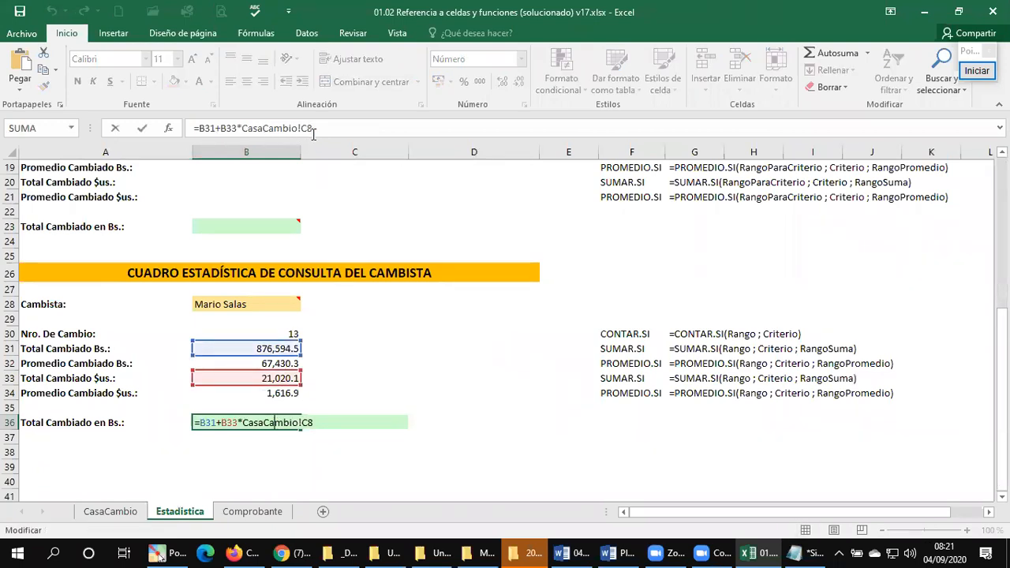
pyautogui.press('Escape')
# Step: Examine the dollar selling and buying rates in C7 and C8 of CasaCambio, and return to the total in Estadistica
pyautogui.click(111, 511)
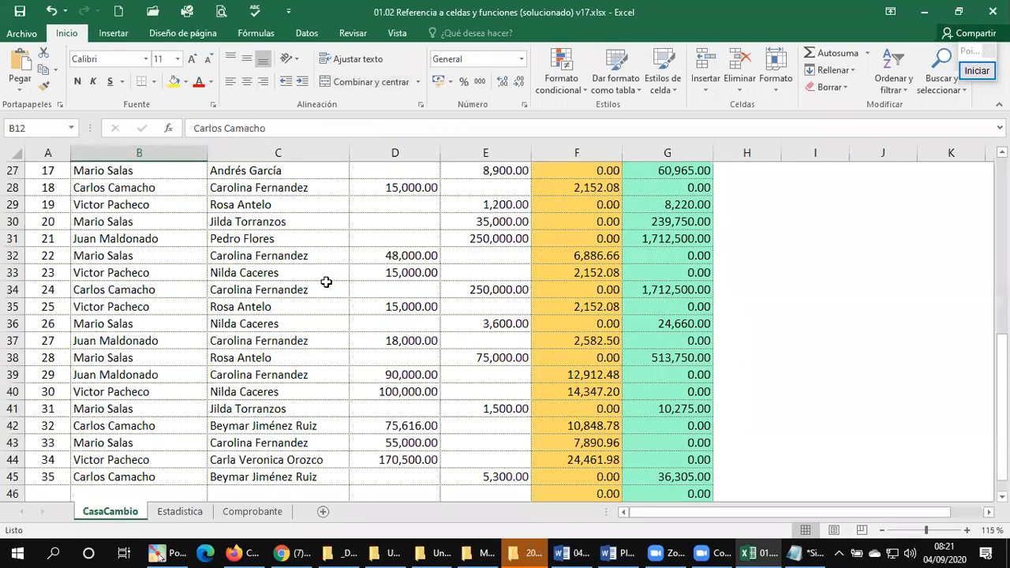
pyautogui.scroll(9, 251, 298)
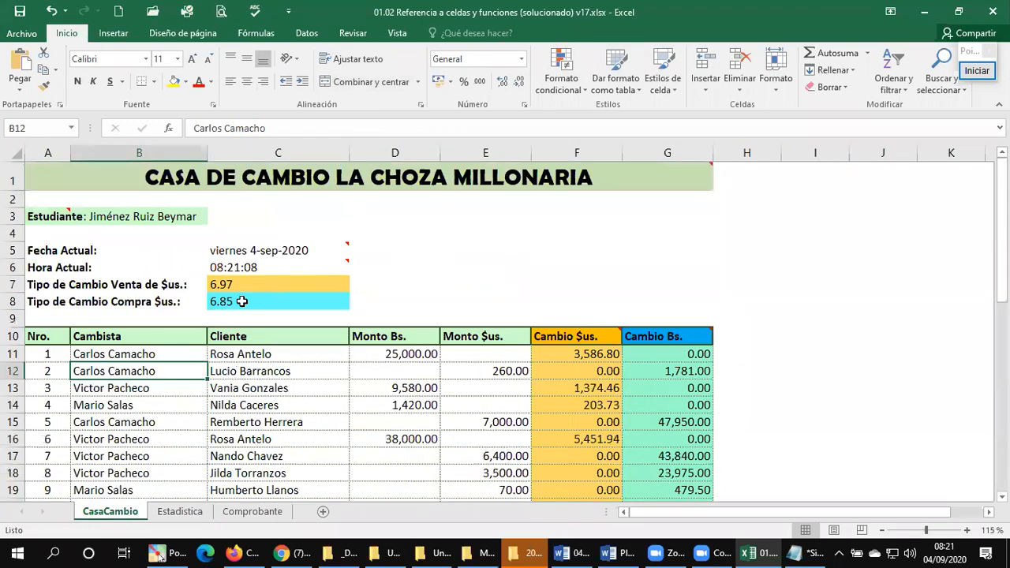
pyautogui.click(247, 298)
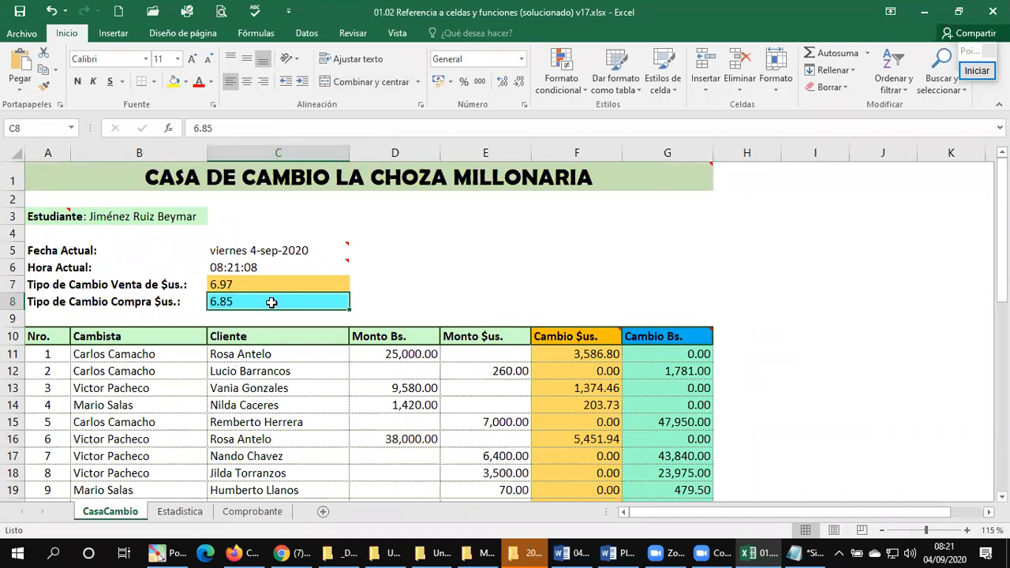
pyautogui.click(274, 285)
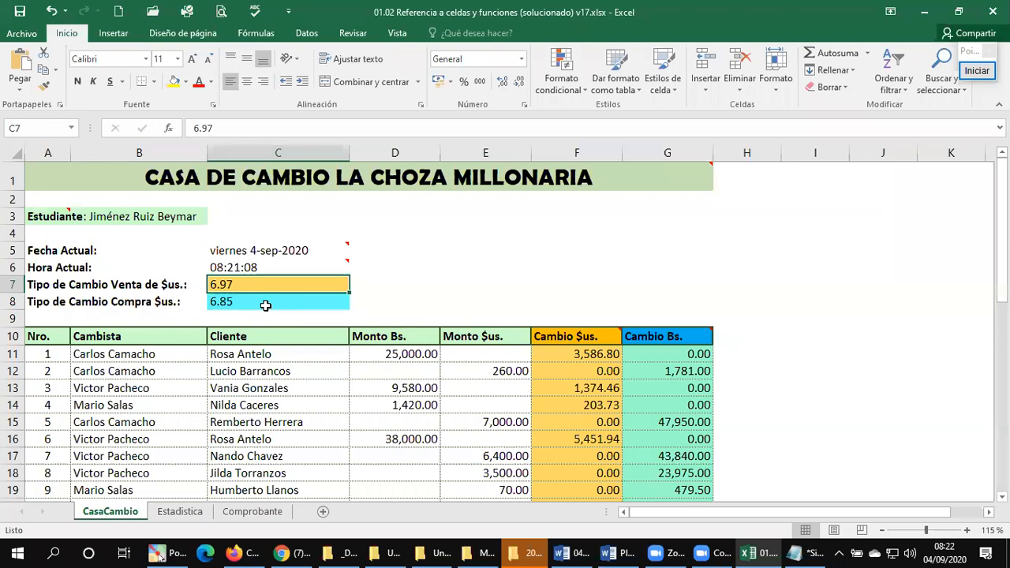
pyautogui.click(265, 306)
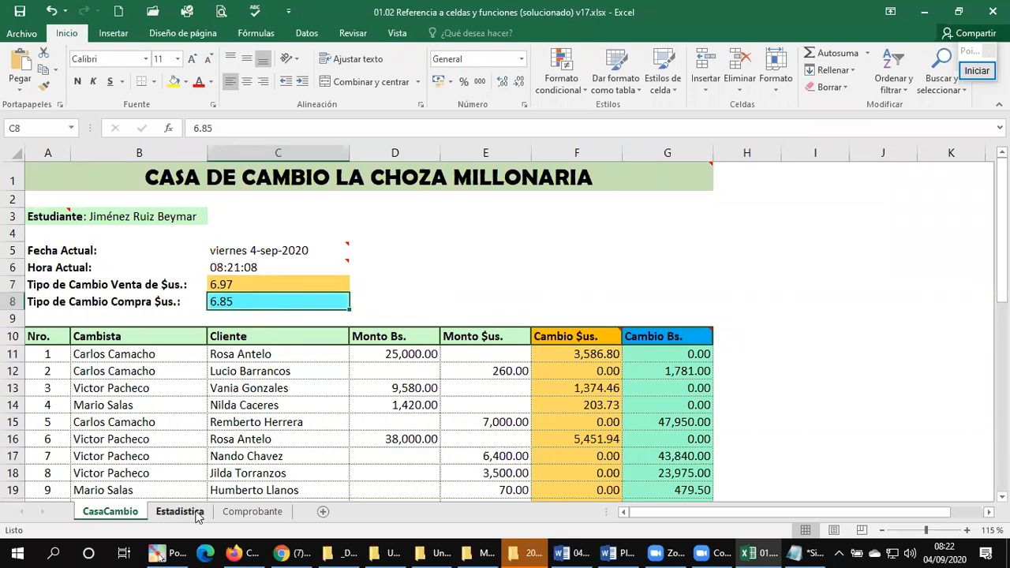
pyautogui.click(252, 511)
pyautogui.click(181, 513)
pyautogui.moveTo(274, 422)
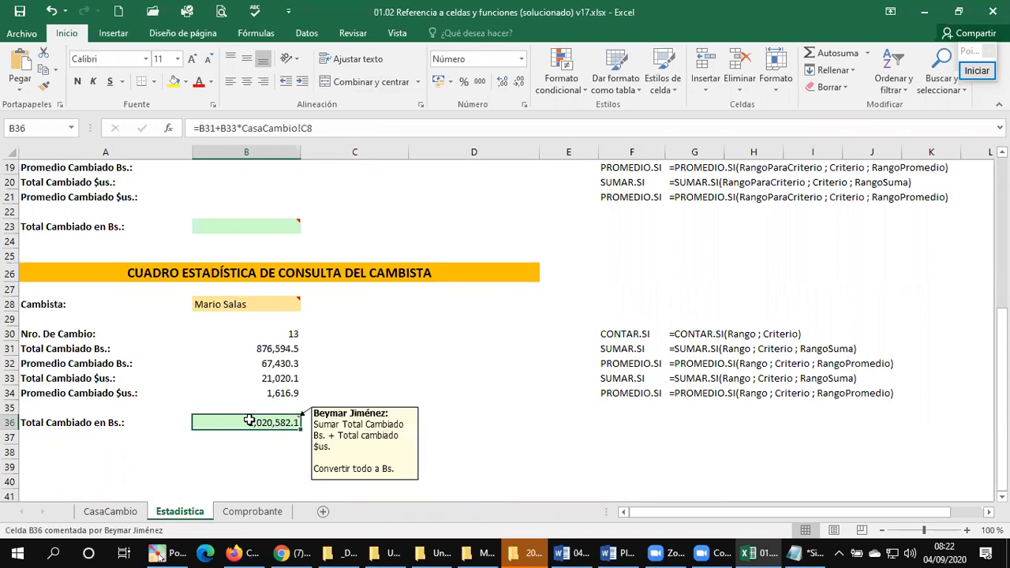
pyautogui.click(255, 435)
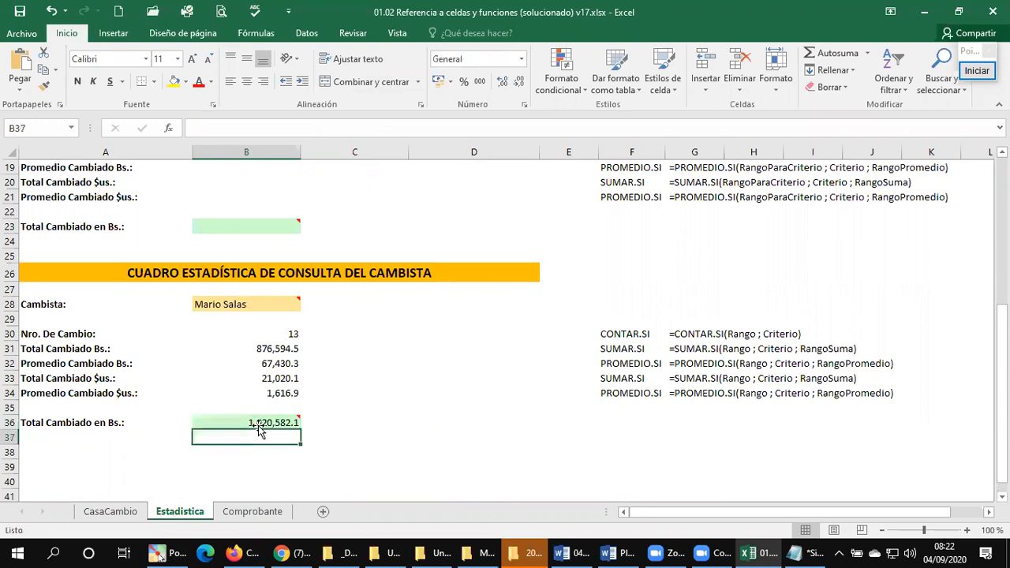
# Step: Try the dollar selling rate CasaCambio!C7 as the multiplier in the Total Cambiado en Bs. formula in B36
pyautogui.click(258, 424)
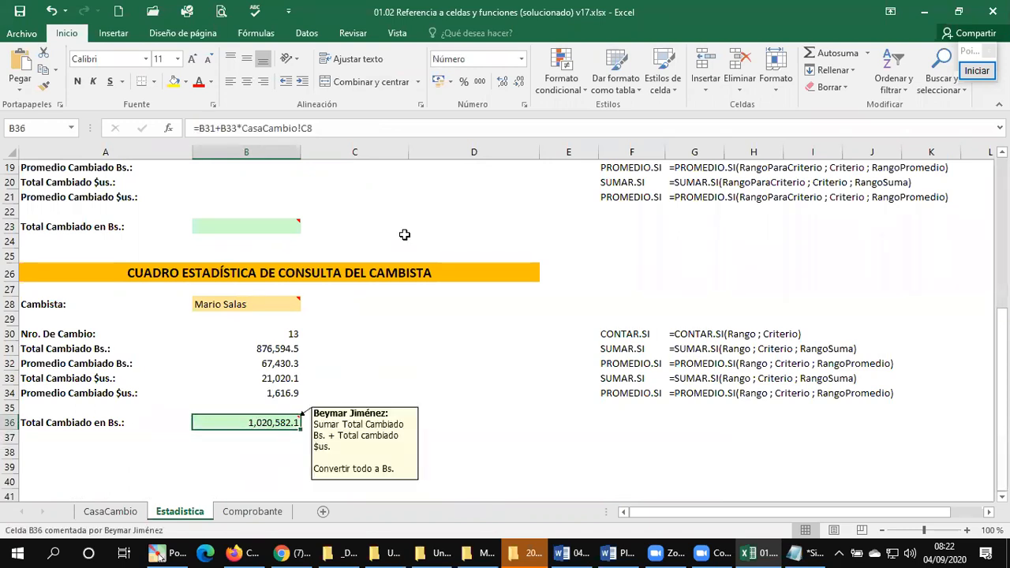
pyautogui.click(320, 127)
pyautogui.press('BackSpace')
pyautogui.write('7')
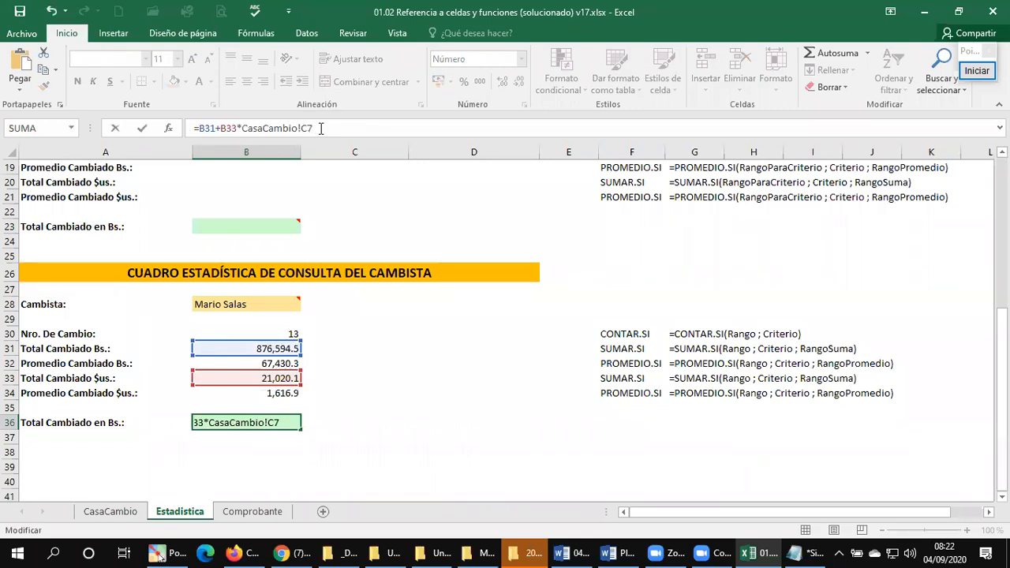
pyautogui.press('Return')
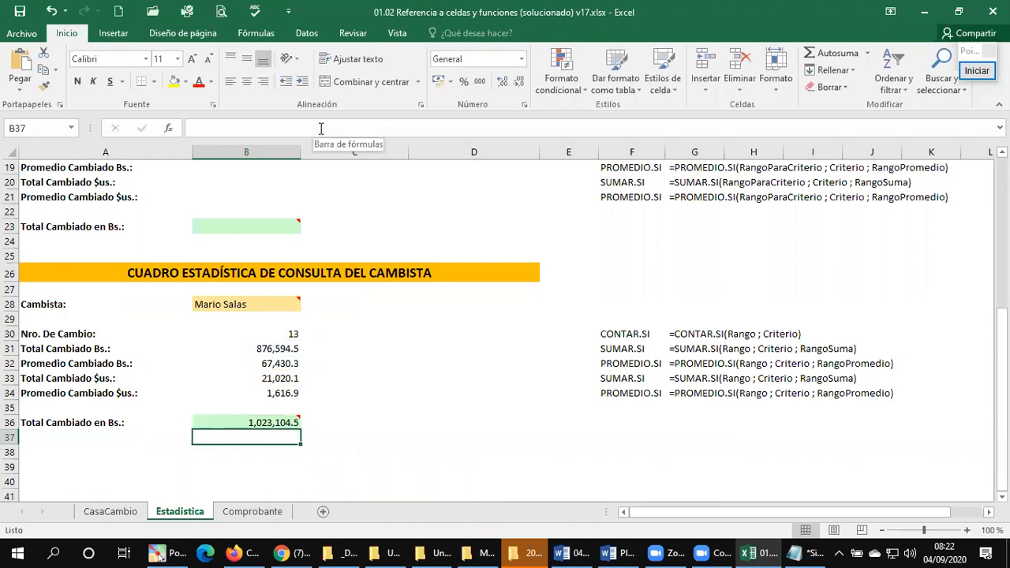
# Step: Restore the reference to the buying rate CasaCambio!C8 in the B36 total formula
pyautogui.press('Up')
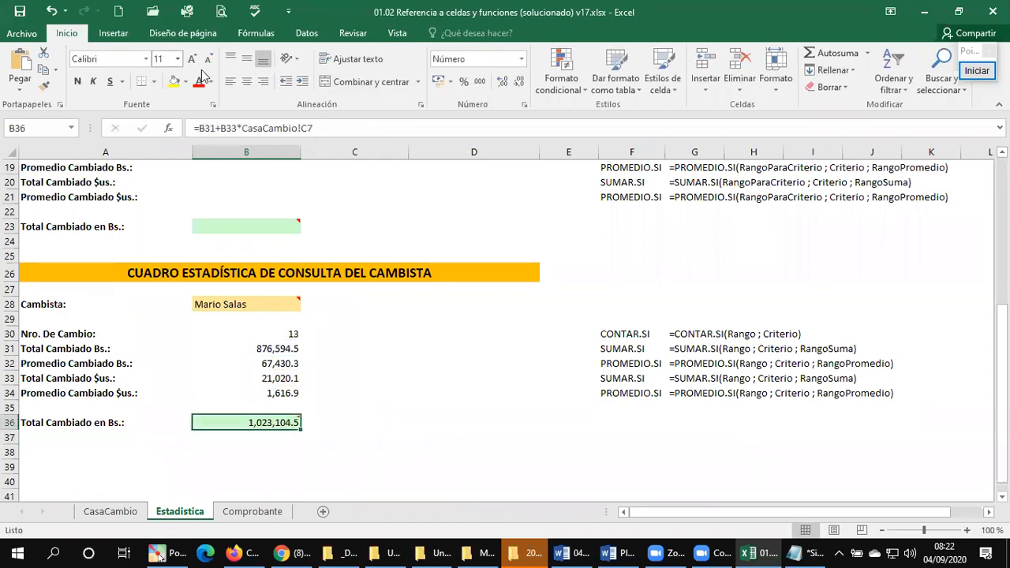
pyautogui.click(332, 126)
pyautogui.press('BackSpace')
pyautogui.write('8')
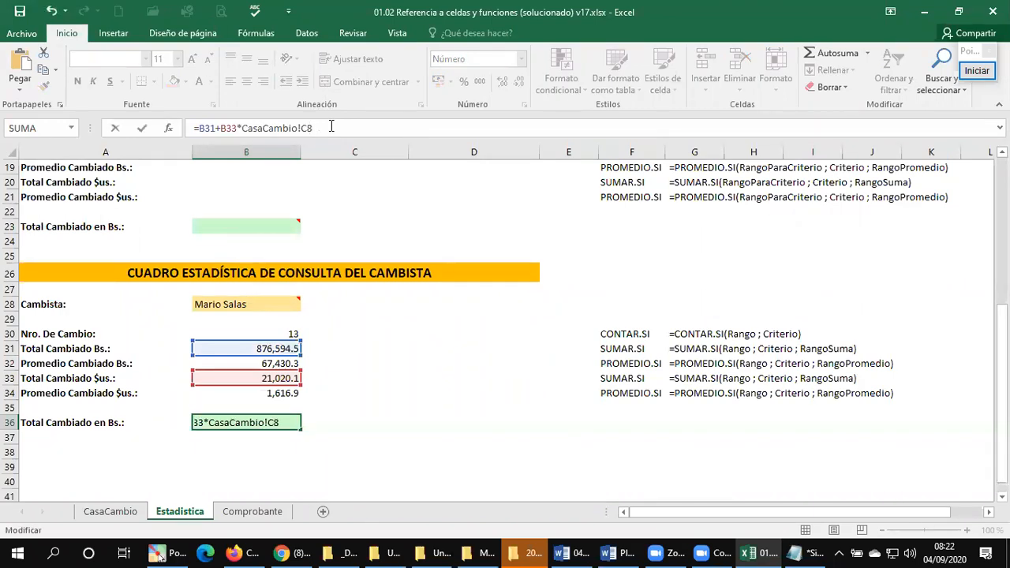
pyautogui.press('Return')
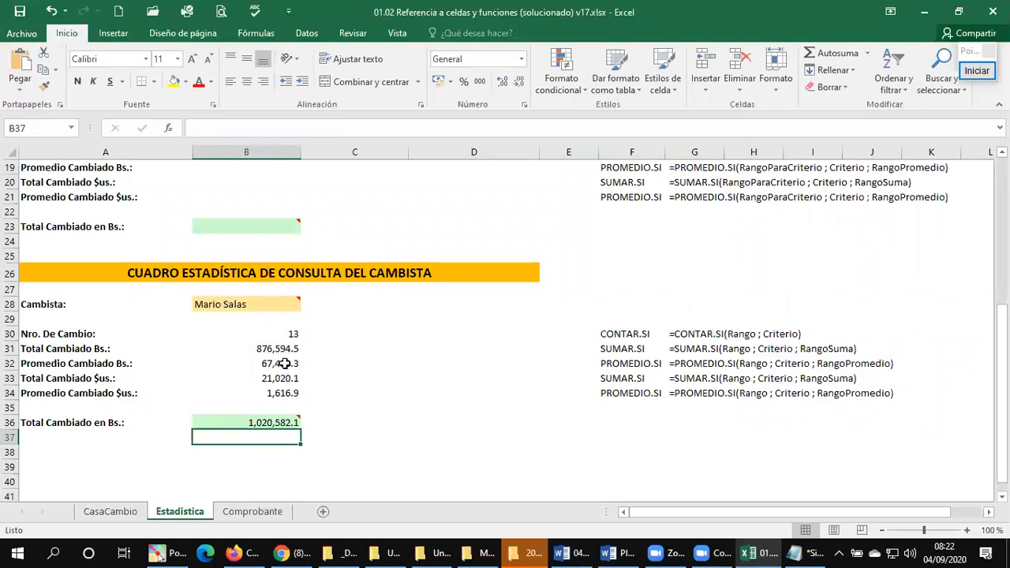
# Step: Review the B36 total formula in Estadistica against the dollar buying rate in C8 of CasaCambio
pyautogui.click(286, 422)
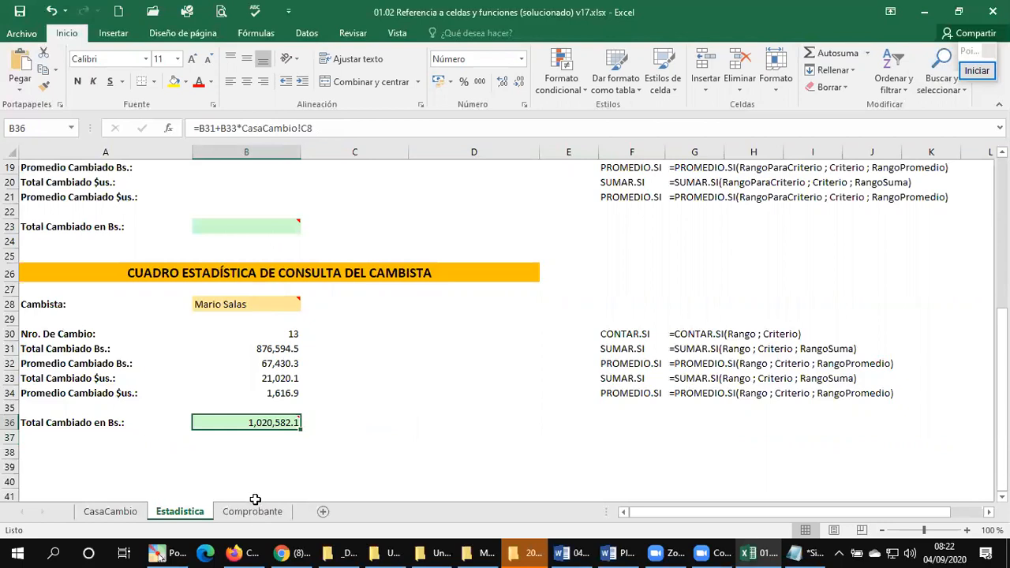
pyautogui.moveTo(244, 424)
pyautogui.click(135, 512)
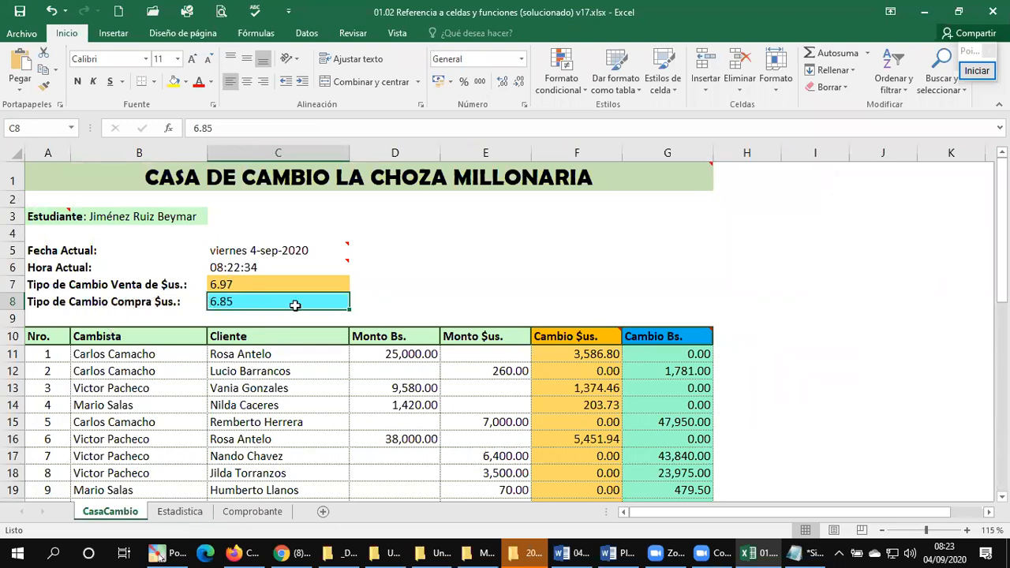
pyautogui.click(191, 514)
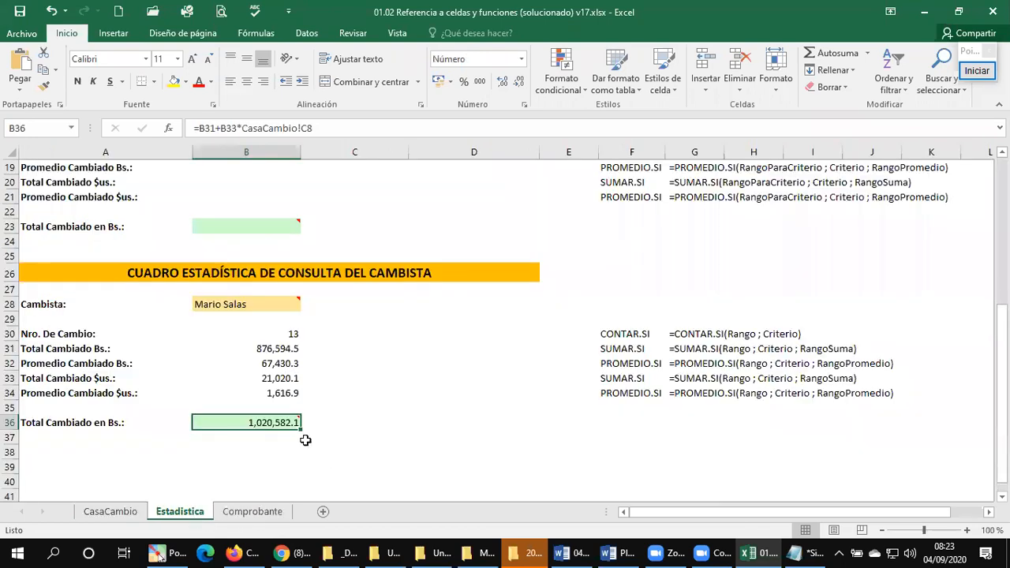
pyautogui.moveTo(277, 423)
pyautogui.click(110, 512)
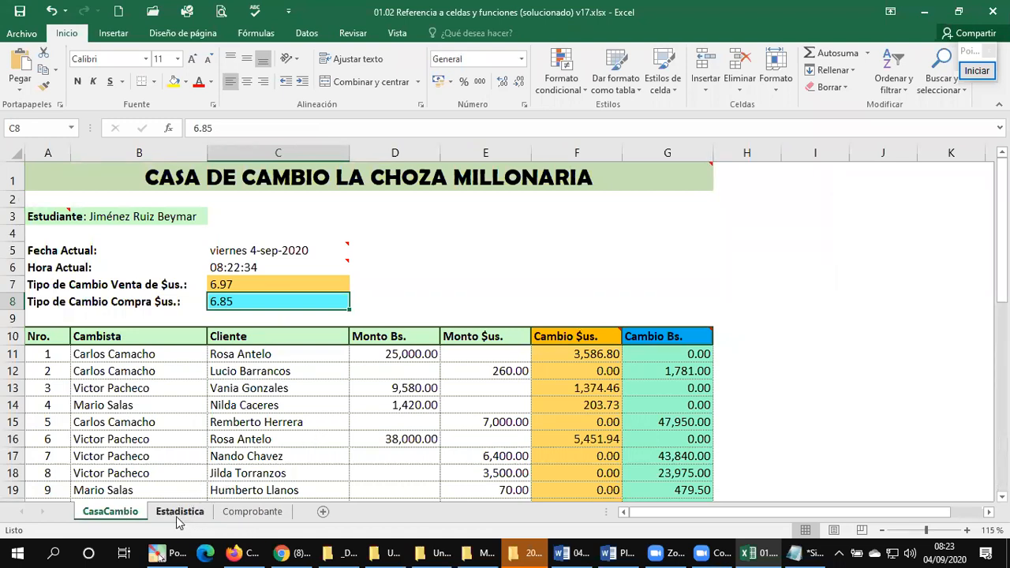
# Step: Examine the Cambista lookup formula in E6 of Comprobante and its source table in CasaCambio, from the row 10 headers to the last row
pyautogui.click(229, 514)
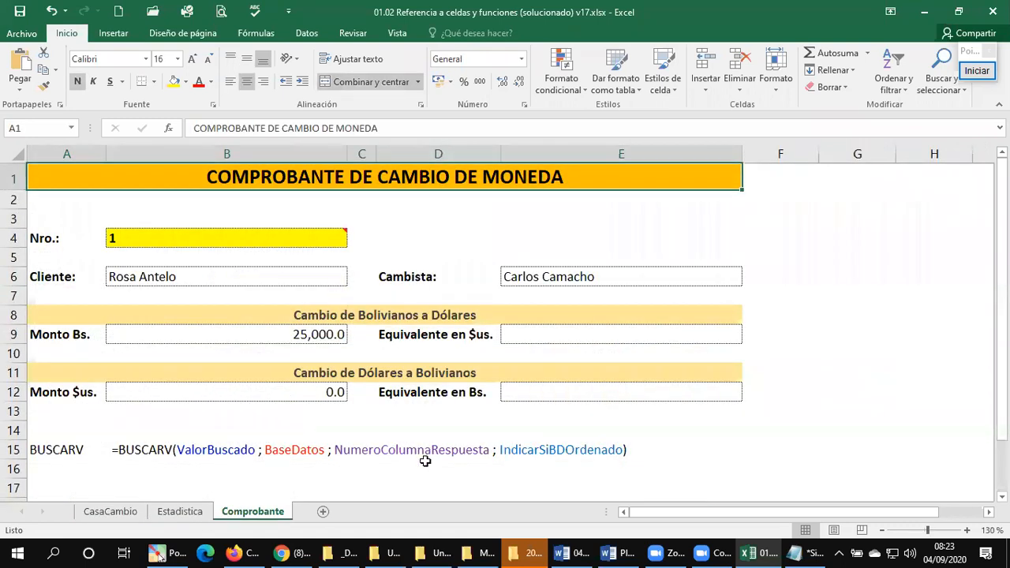
pyautogui.click(590, 280)
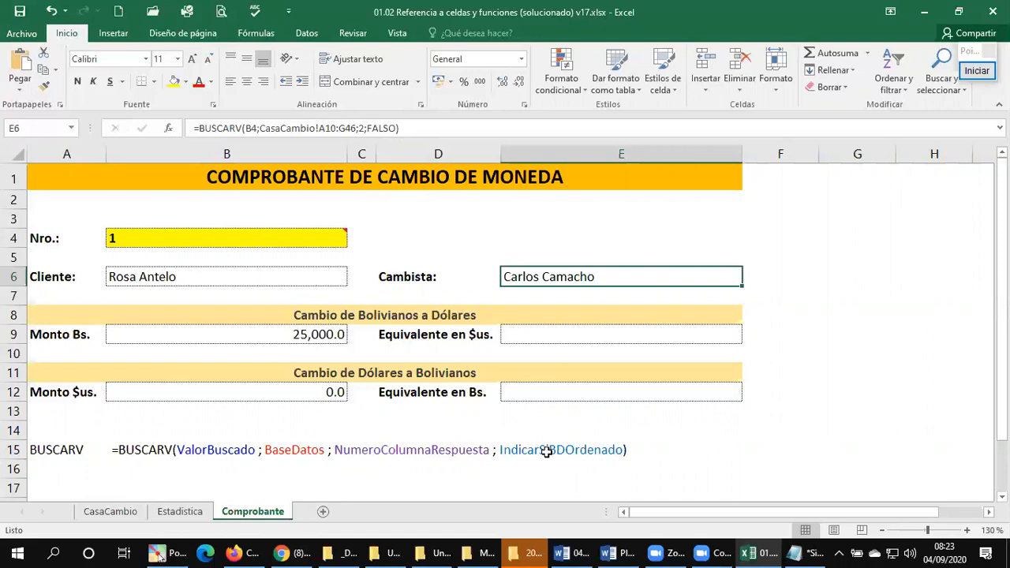
pyautogui.click(99, 512)
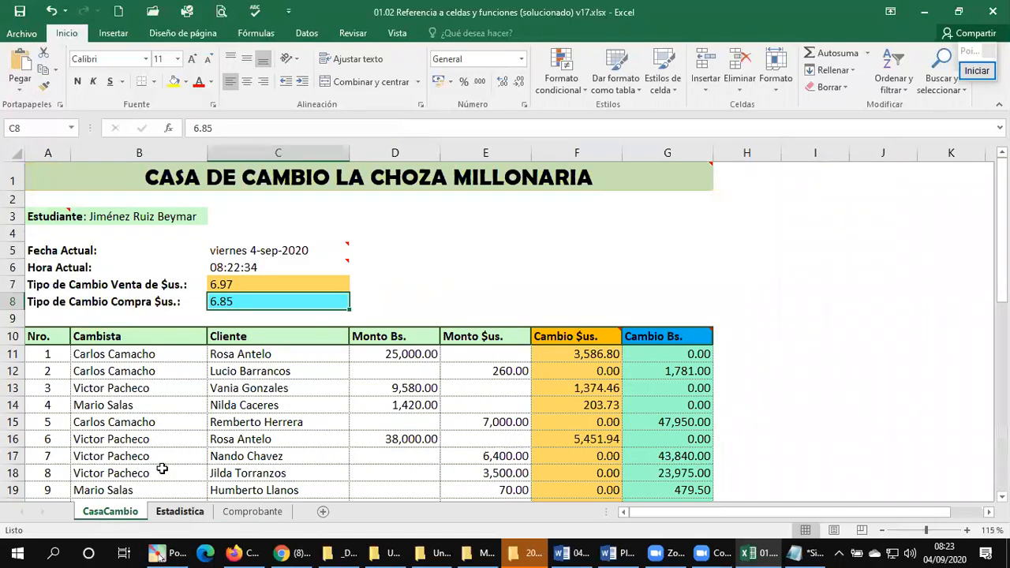
pyautogui.scroll(-2, 92, 404)
pyautogui.scroll(1, 106, 404)
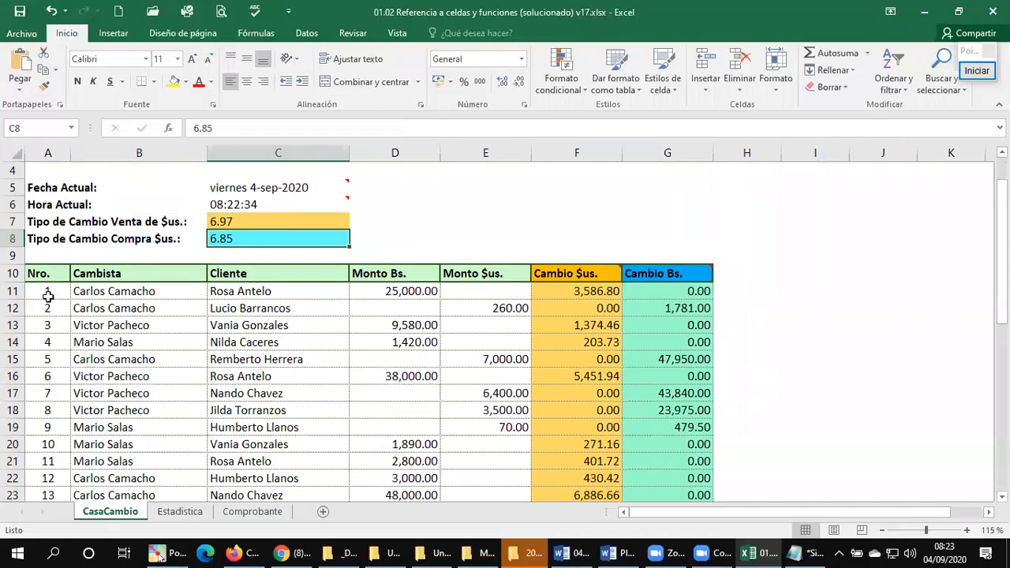
pyautogui.click(41, 272)
pyautogui.scroll(-10, 138, 323)
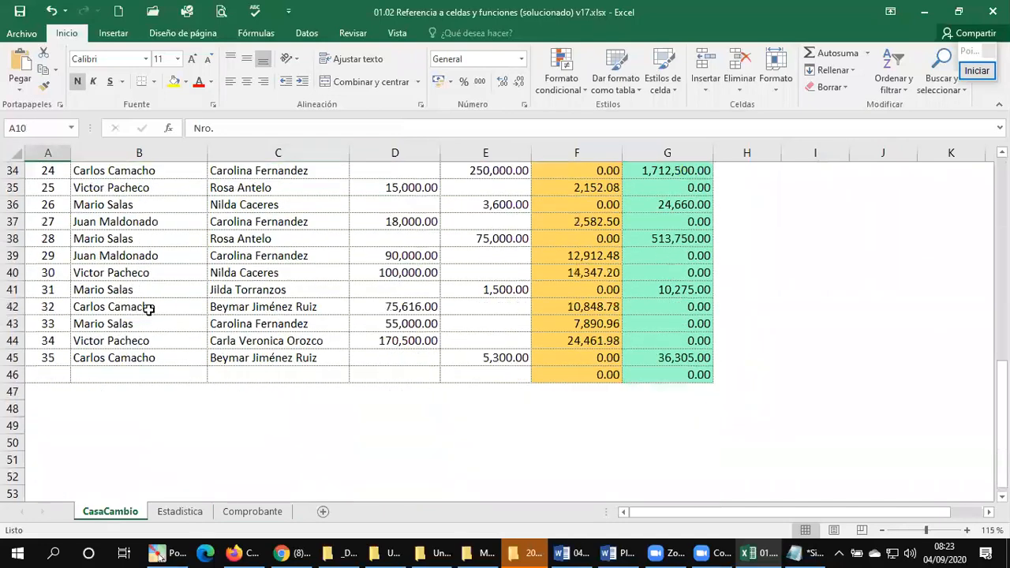
pyautogui.scroll(-2, 148, 309)
pyautogui.scroll(11, 148, 309)
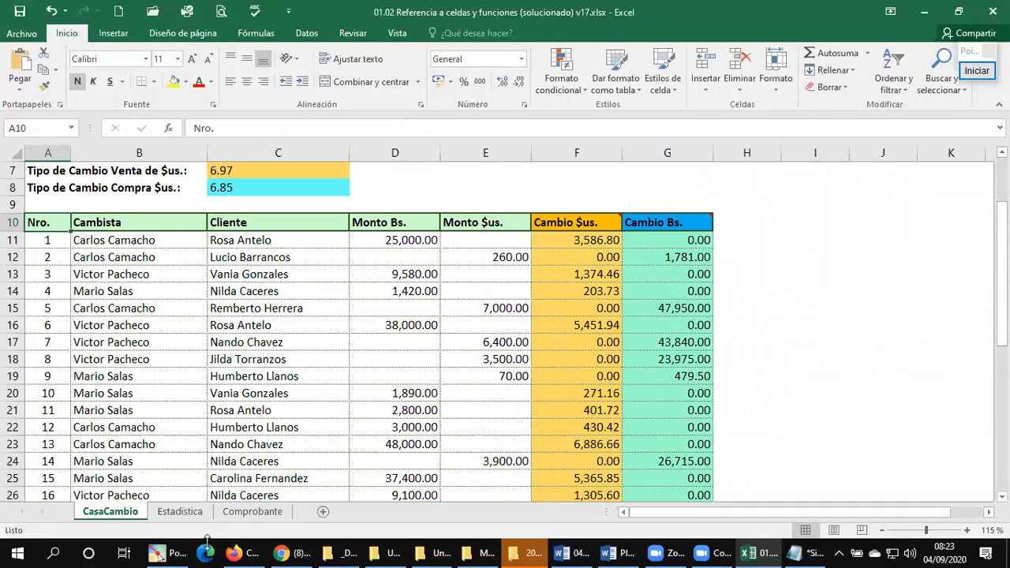
pyautogui.click(251, 512)
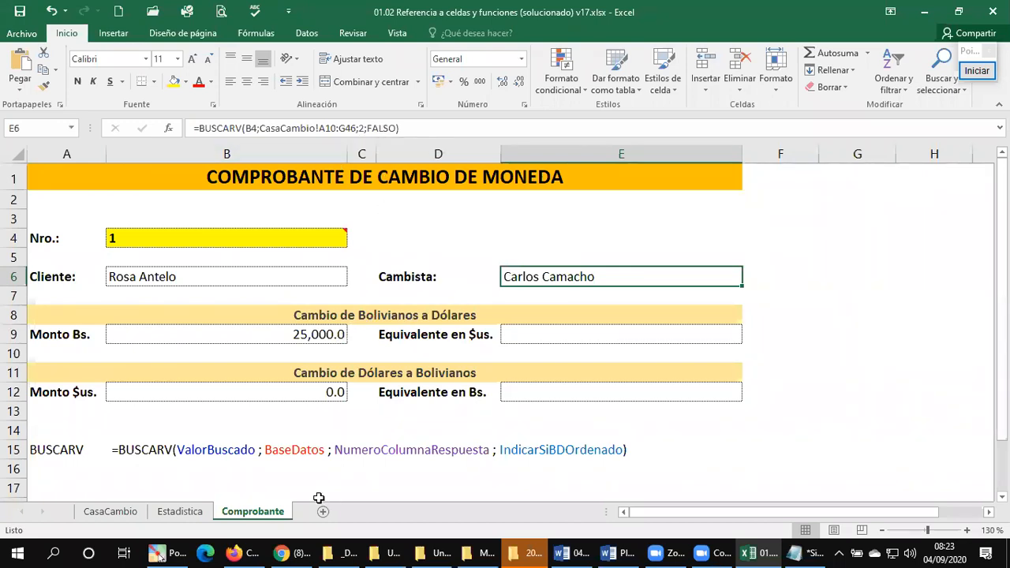
# Step: Revisit the Total Cambiado en Bs. formula in B36 of Estadistica and return to the Comprobante sheet
pyautogui.click(161, 514)
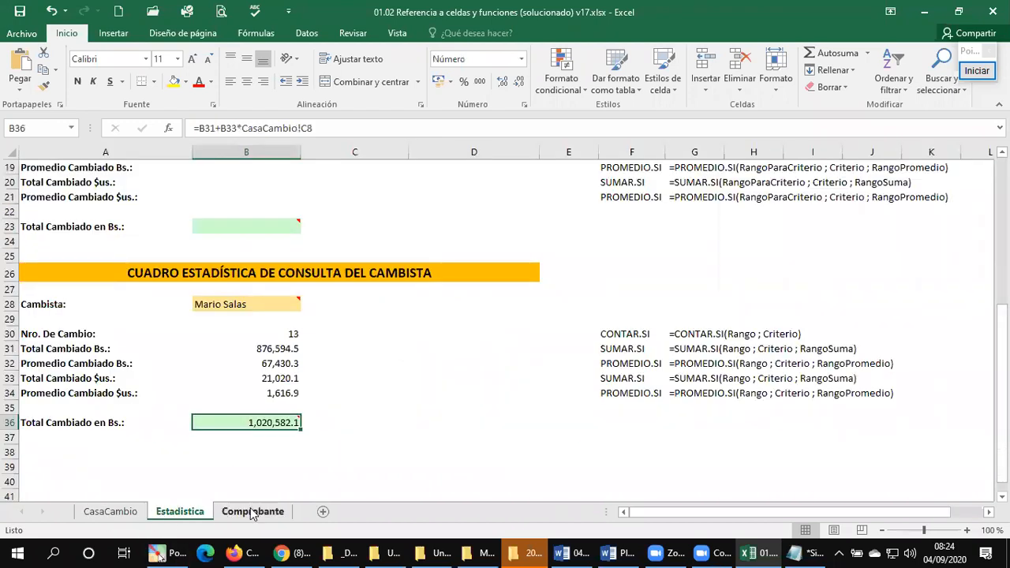
pyautogui.moveTo(285, 417)
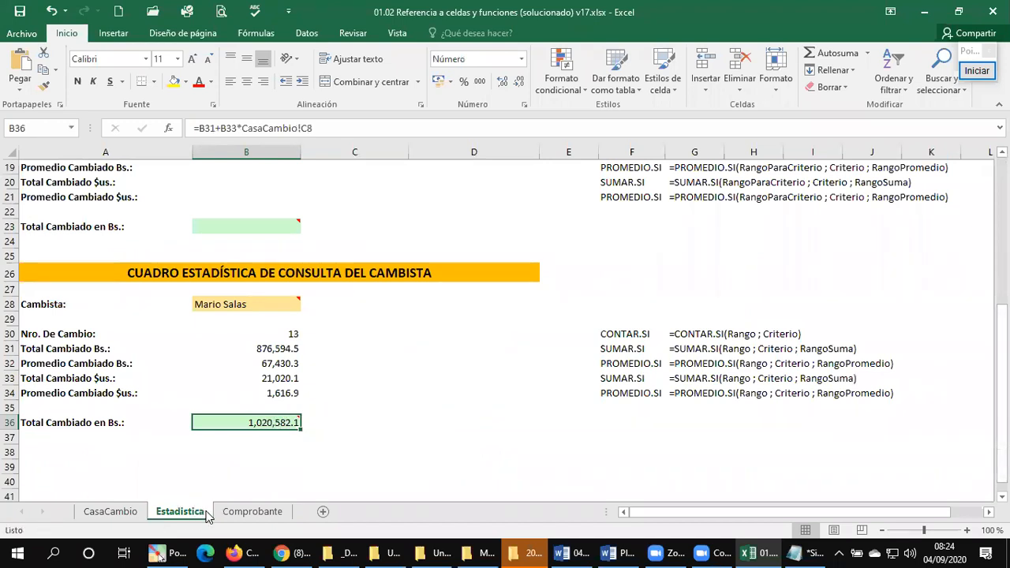
pyautogui.click(253, 513)
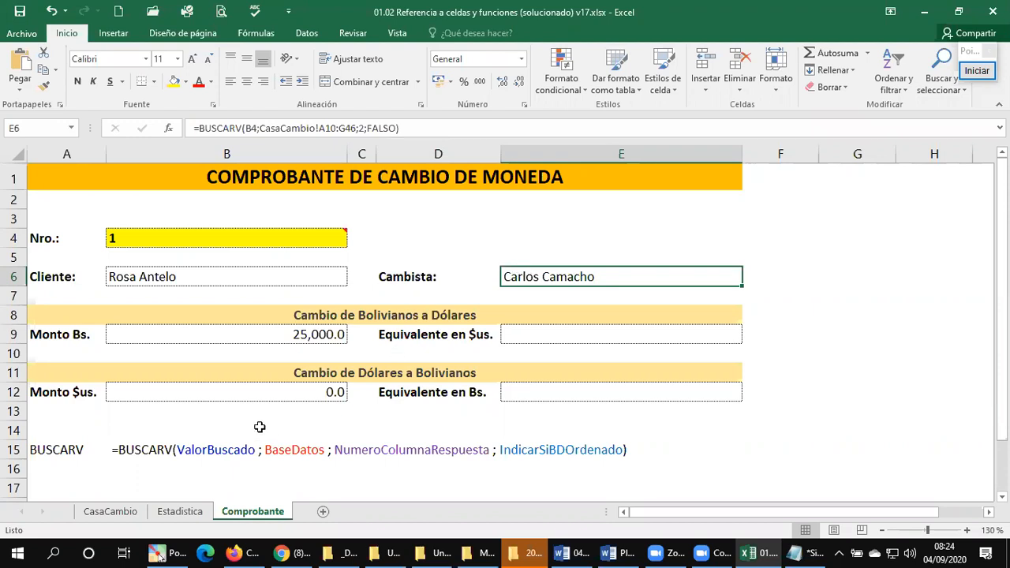
# Step: Sort the CasaCambio table by the Nro. column by values, from largest to smallest (De mayor a menor)
pyautogui.click(110, 511)
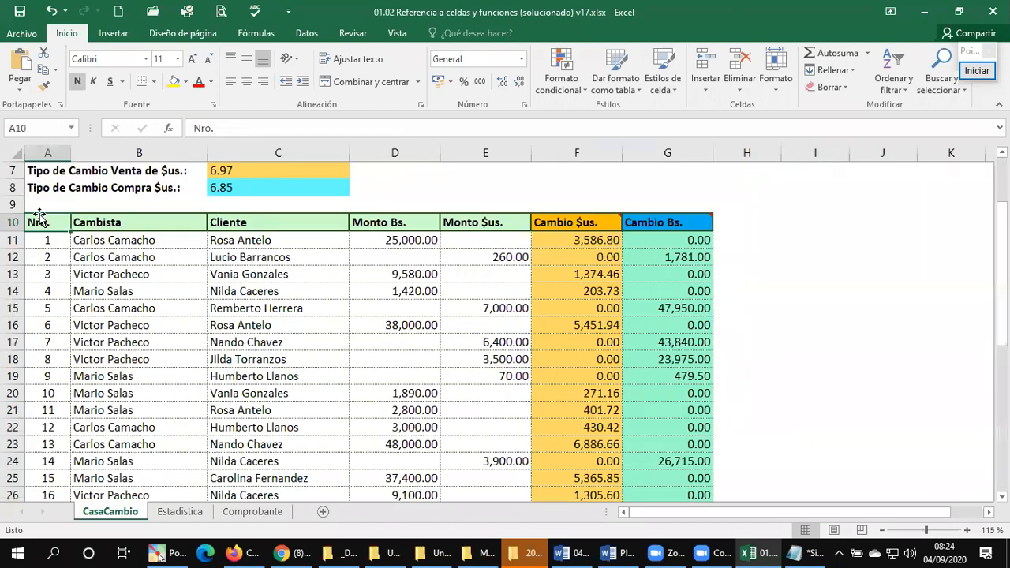
pyautogui.click(306, 34)
pyautogui.click(365, 73)
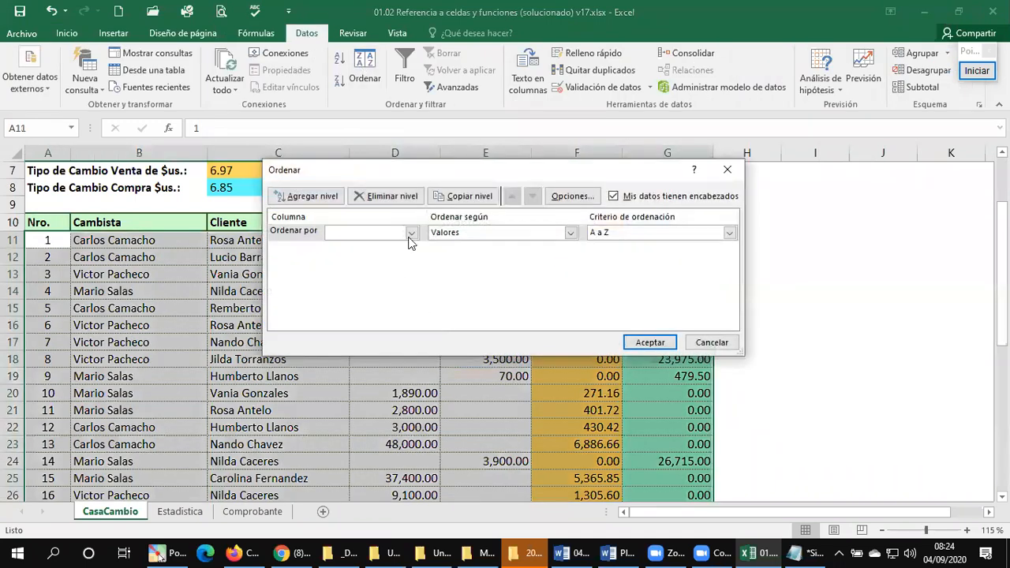
pyautogui.click(411, 232)
pyautogui.click(364, 247)
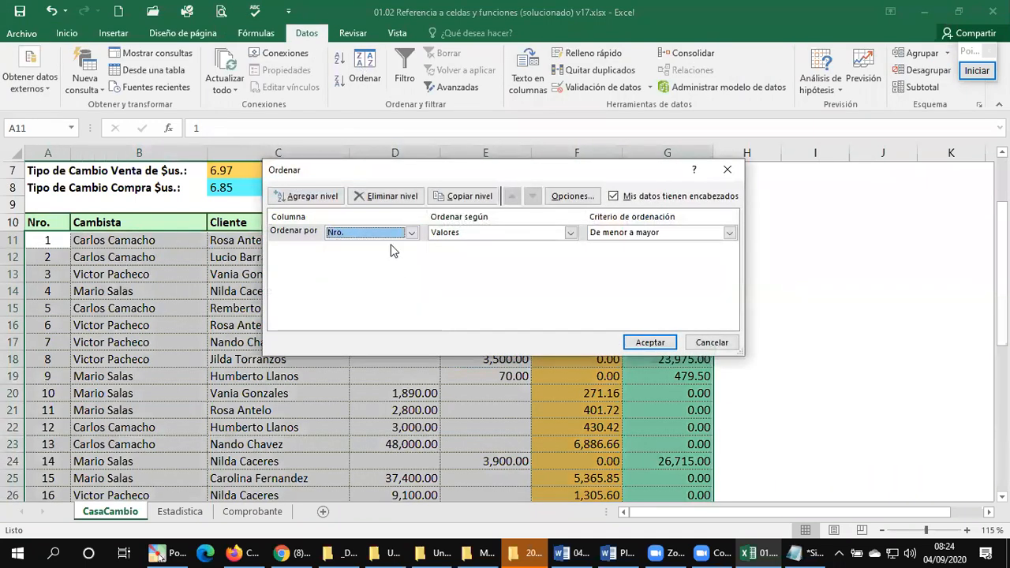
pyautogui.click(609, 232)
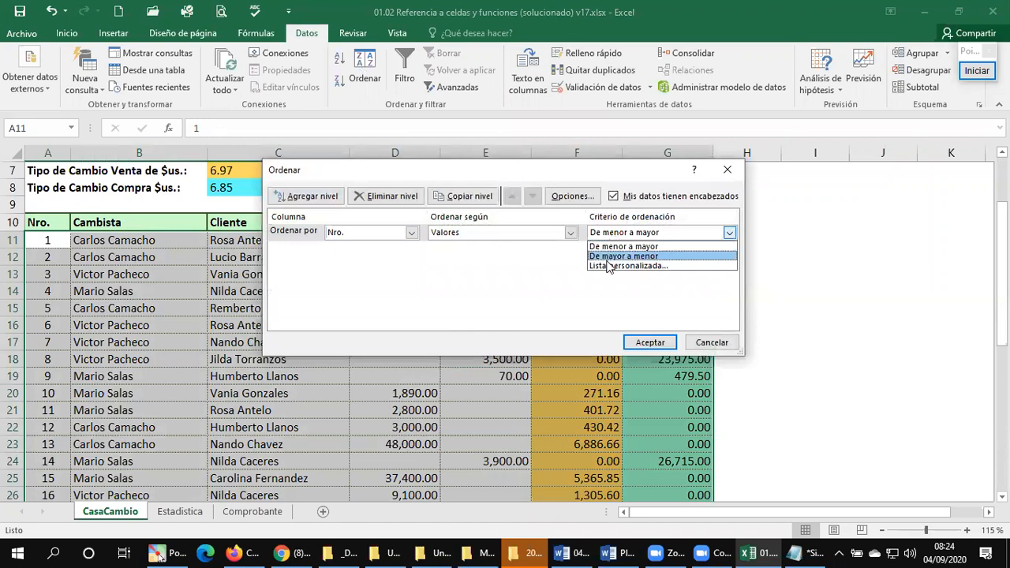
pyautogui.click(609, 255)
pyautogui.click(649, 343)
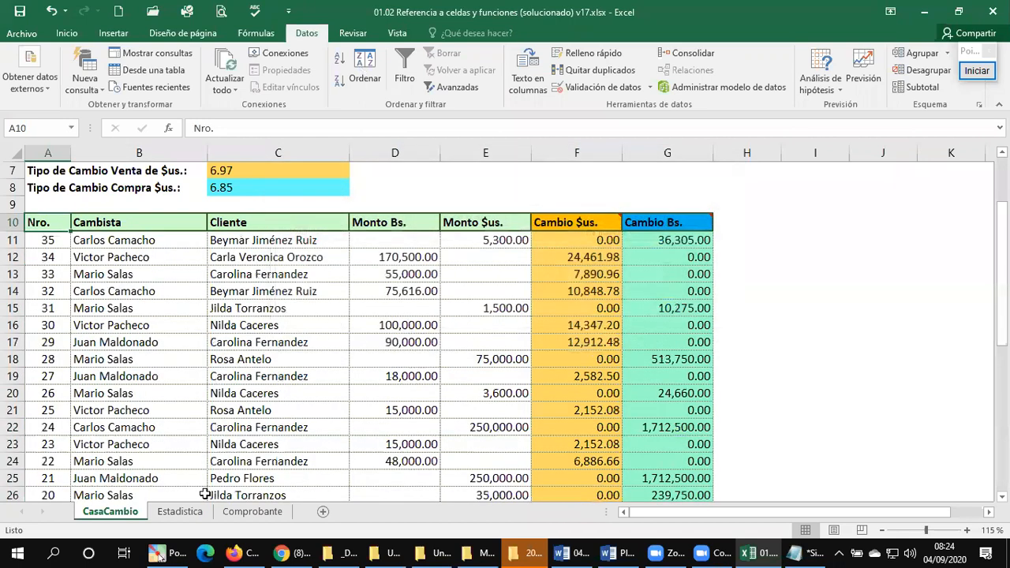
# Step: Change the last argument of the Cambista BUSCARV formula in E6 of Comprobante to VERDADERO
pyautogui.click(253, 511)
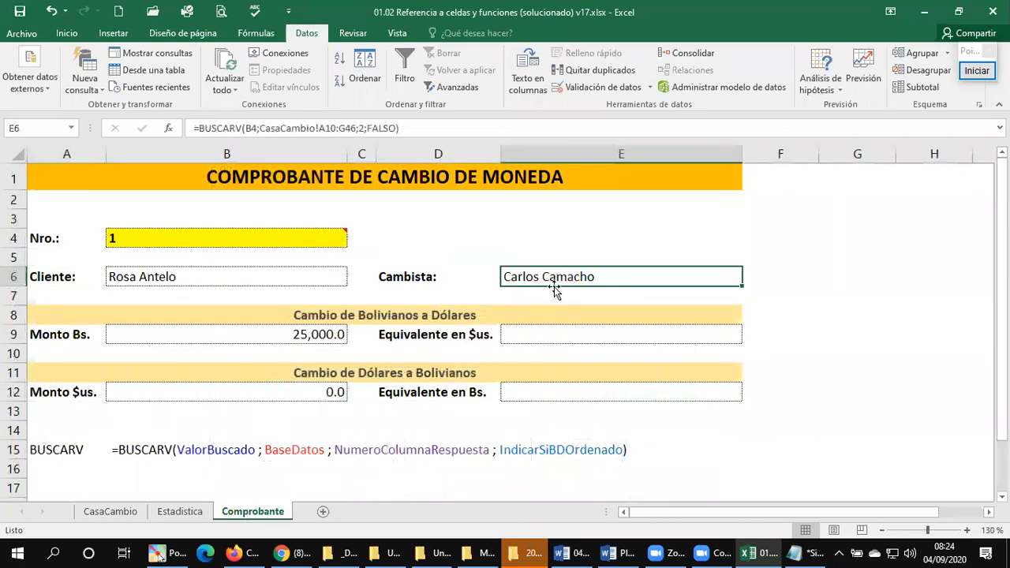
pyautogui.click(410, 133)
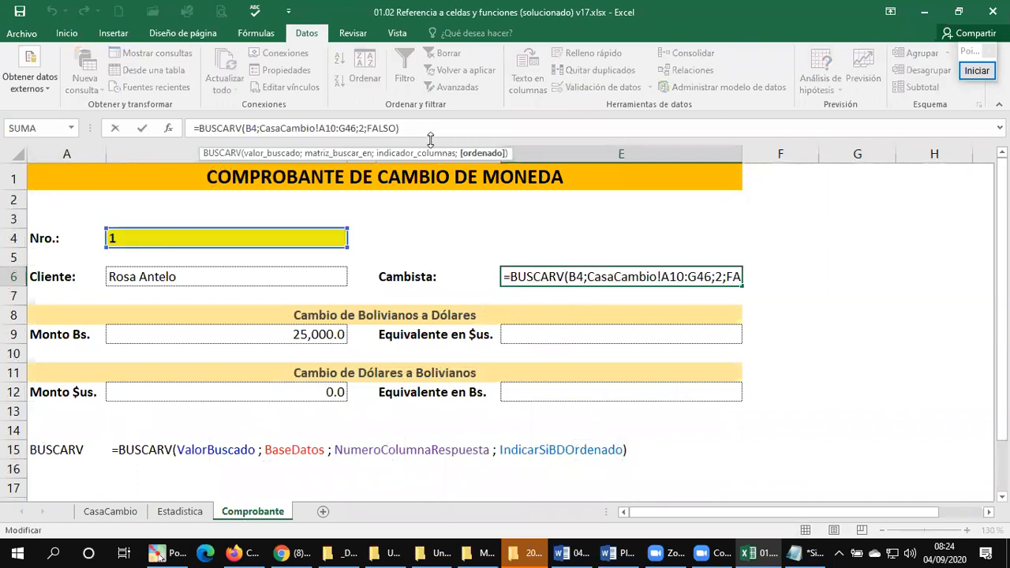
pyautogui.press('BackSpace')
pyautogui.press('BackSpace')
pyautogui.press('BackSpace')
pyautogui.press('BackSpace')
pyautogui.press('BackSpace')
pyautogui.write('VERDA')
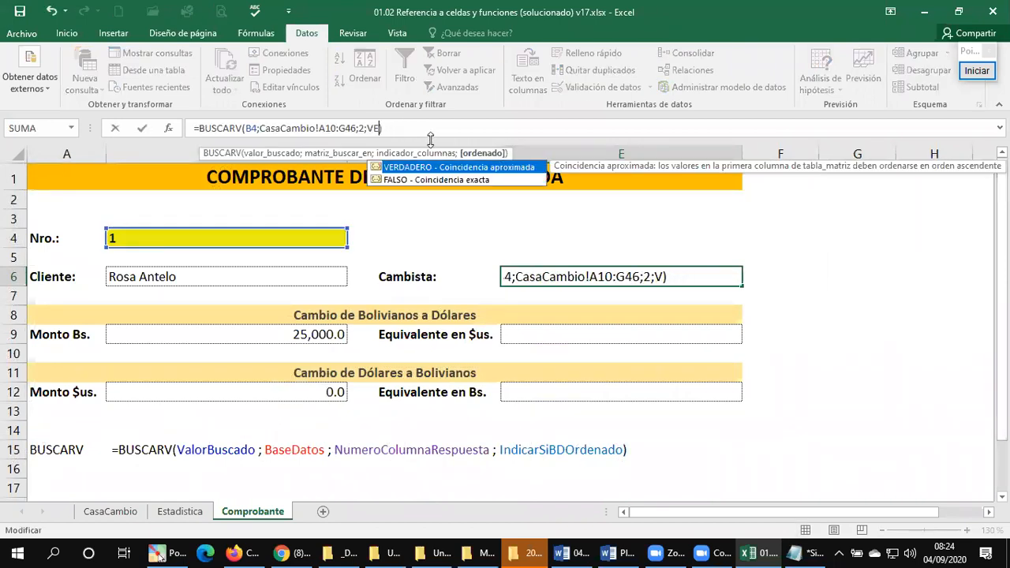
pyautogui.write('DERO')
pyautogui.press('Return')
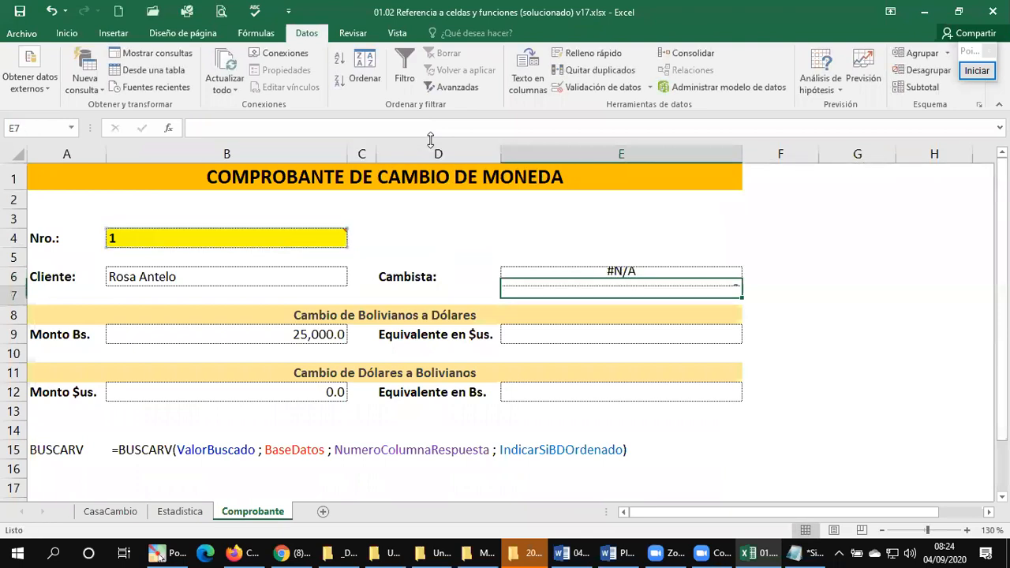
# Step: Examine the match argument of the Cambista formula in E6 and compare it with the Cliente formula in B6
pyautogui.click(595, 269)
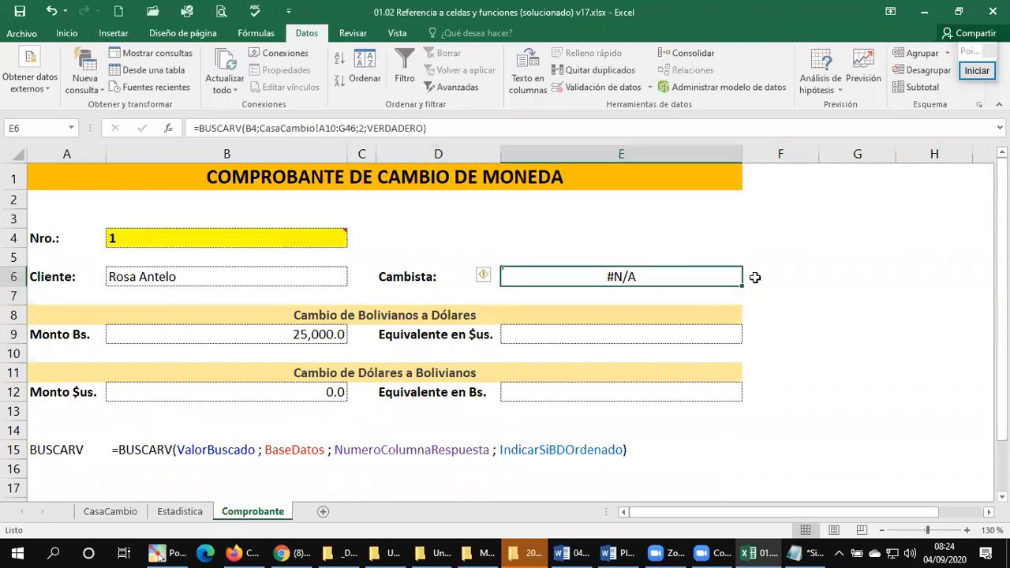
pyautogui.click(782, 273)
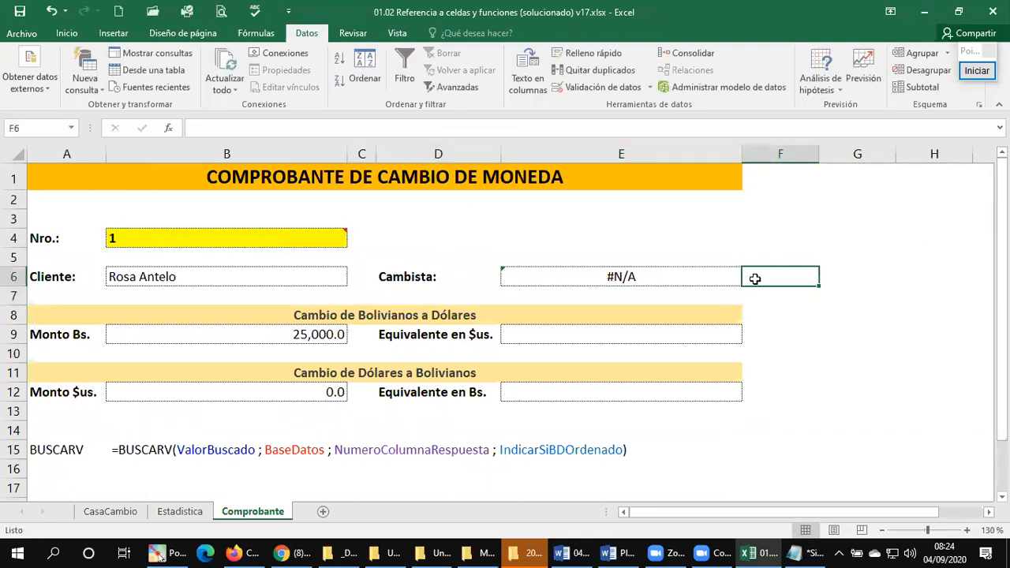
pyautogui.click(521, 278)
pyautogui.click(424, 127)
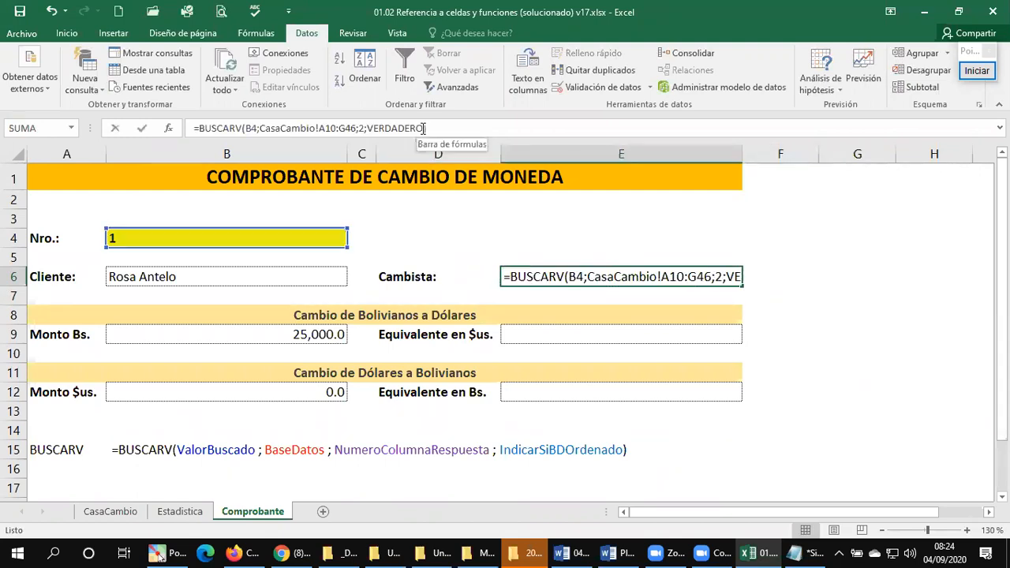
pyautogui.click(424, 128)
pyautogui.press('BackSpace')
pyautogui.press('BackSpace')
pyautogui.press('BackSpace')
pyautogui.press('BackSpace')
pyautogui.press('BackSpace')
pyautogui.press('BackSpace')
pyautogui.press('BackSpace')
pyautogui.press('BackSpace')
pyautogui.press('BackSpace')
pyautogui.press('BackSpace')
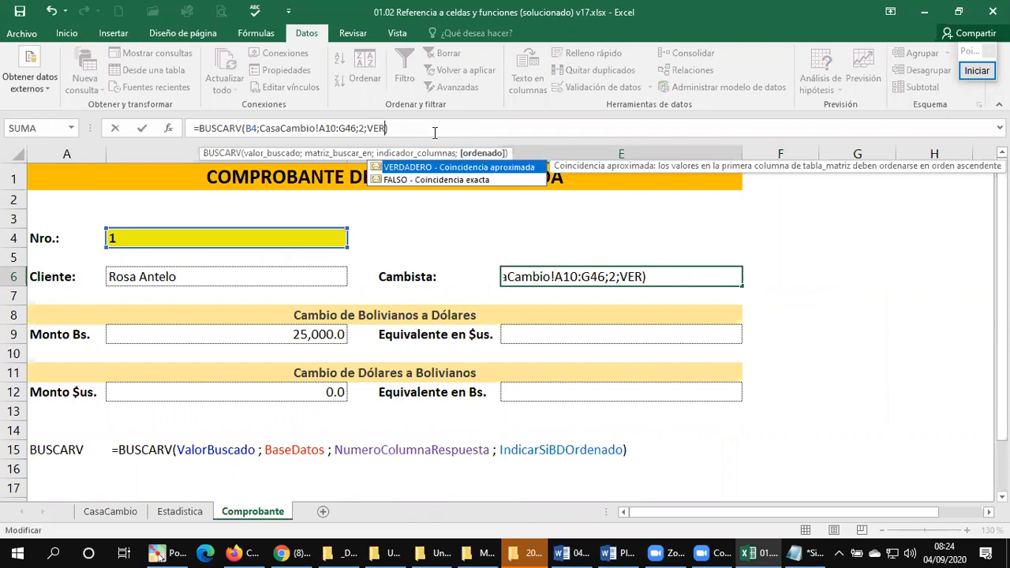
pyautogui.press('Return')
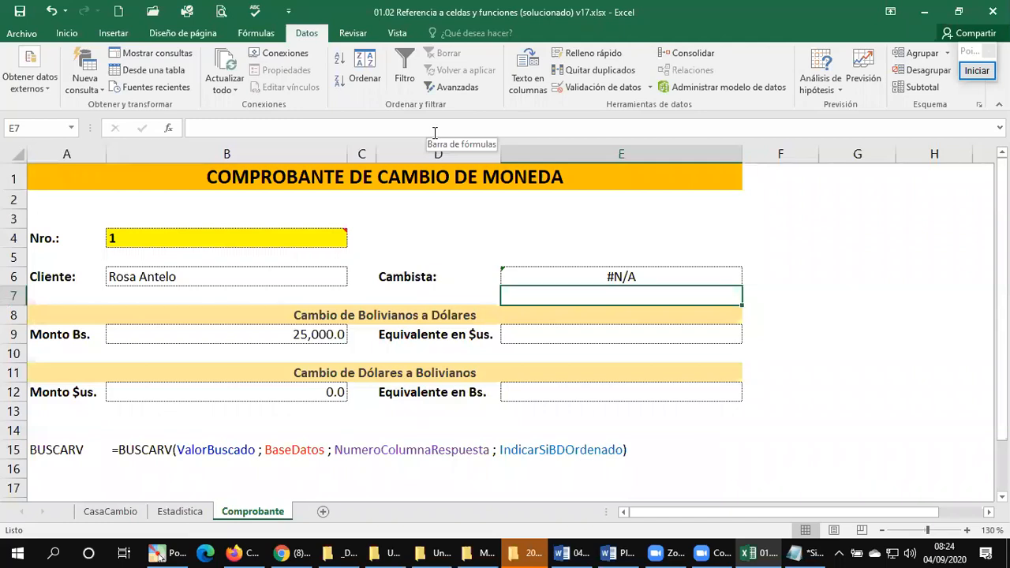
pyautogui.click(192, 277)
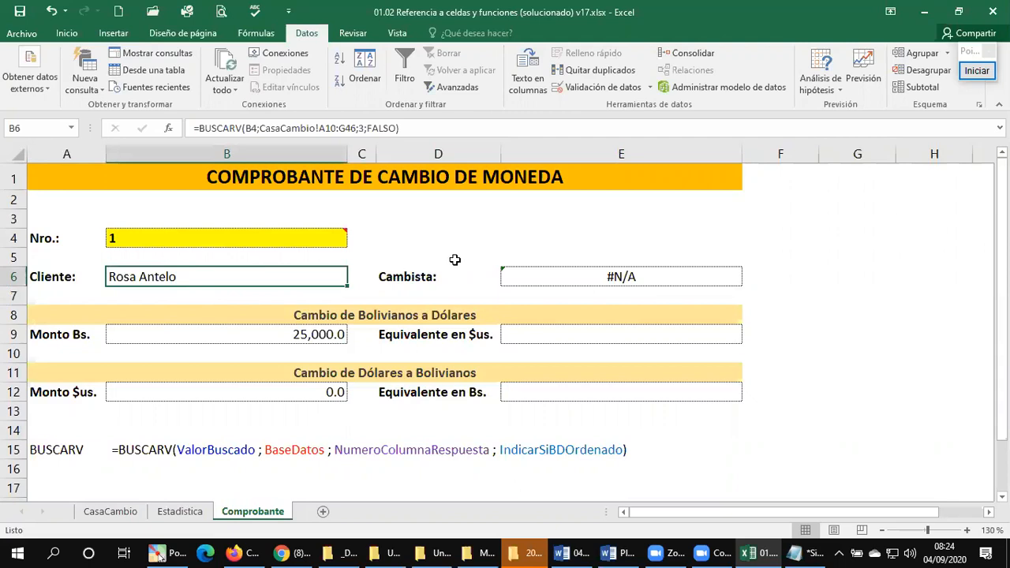
# Step: Add FALSO as the last argument of the Cambista BUSCARV formula in E6 to require an exact match
pyautogui.click(532, 269)
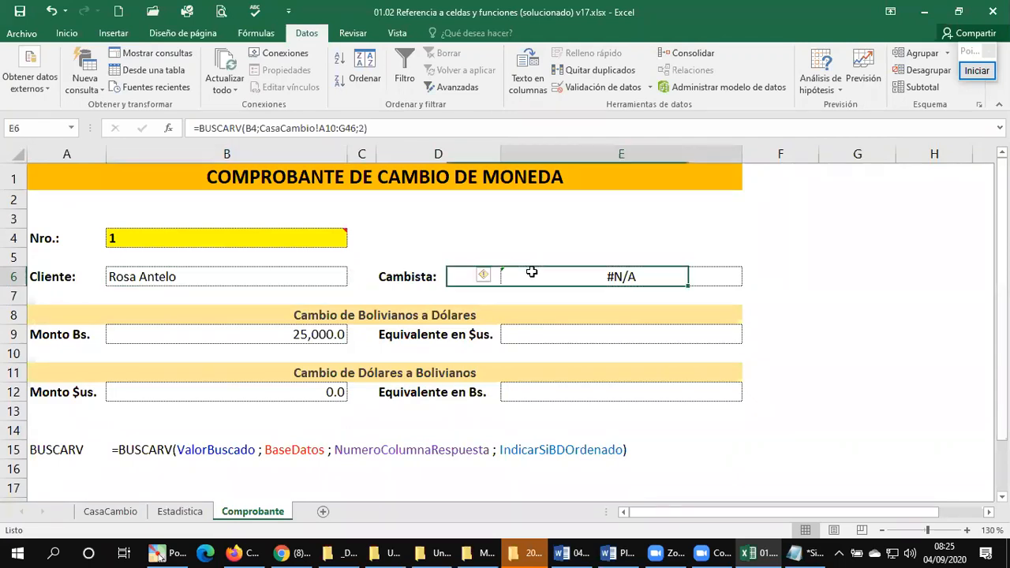
pyautogui.click(362, 129)
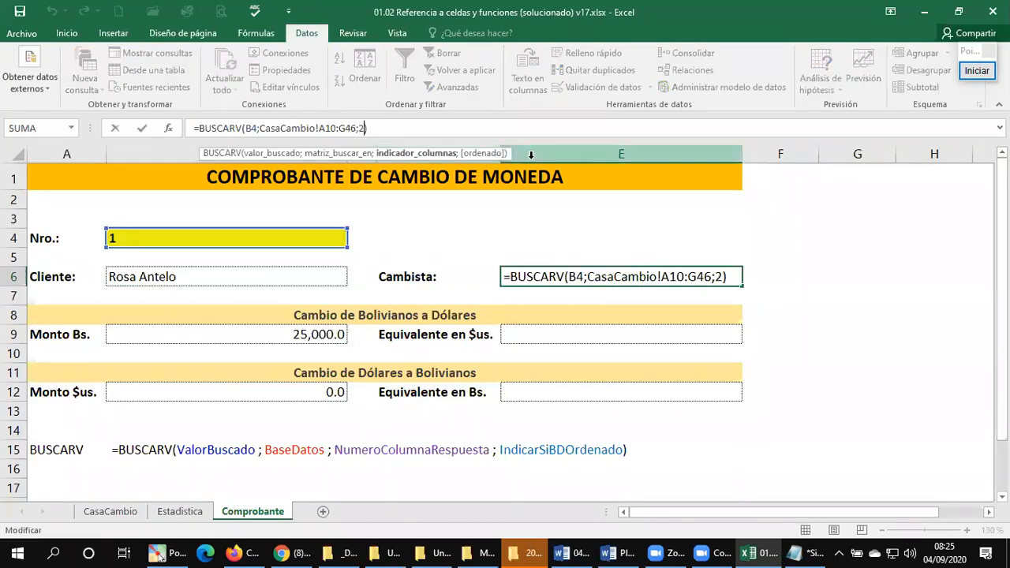
pyautogui.write(':G46;2;FALSO')
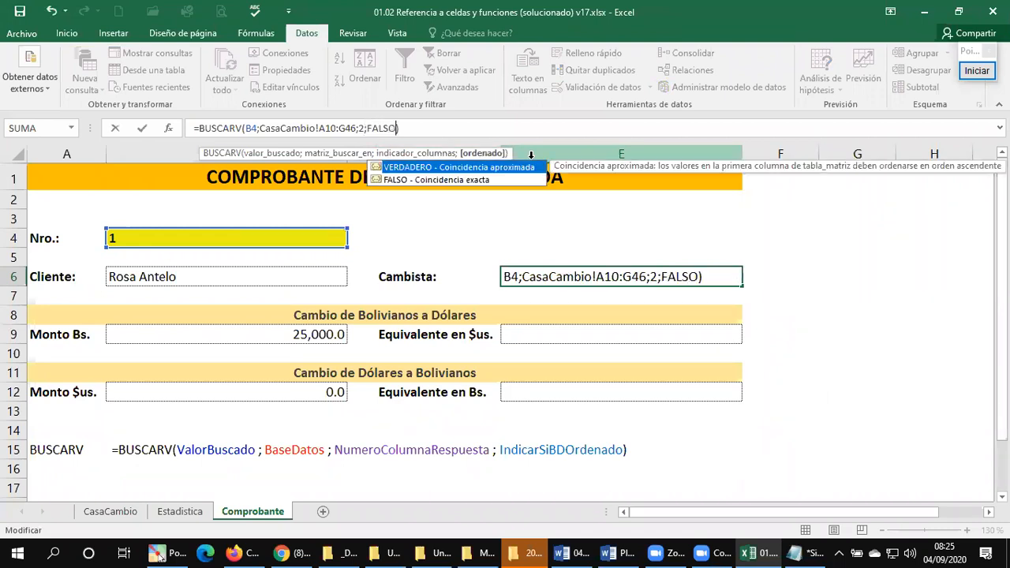
pyautogui.press('Return')
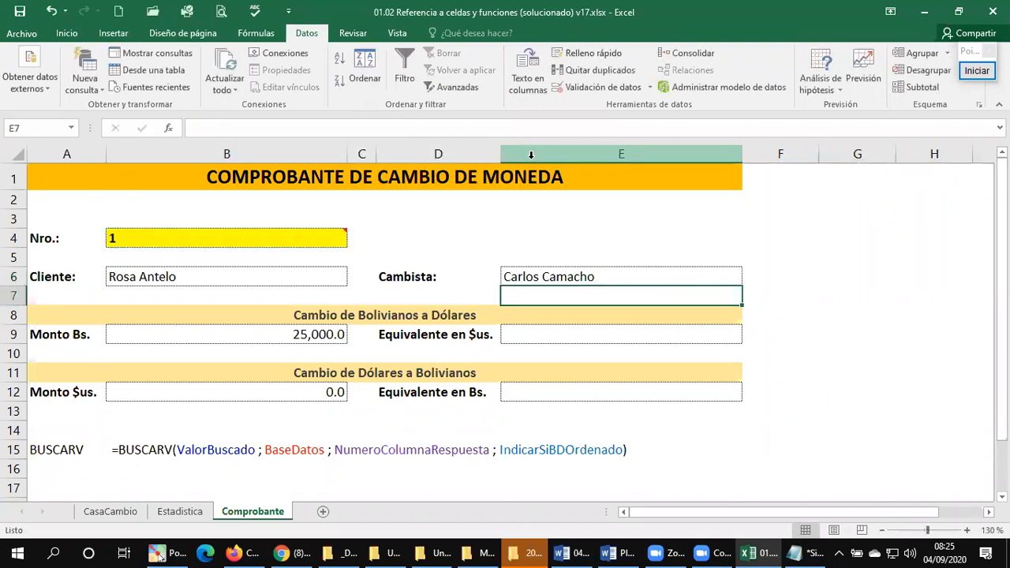
# Step: Sort the CasaCambio table by the Nro. column from smallest to largest (De menor a mayor)
pyautogui.click(119, 512)
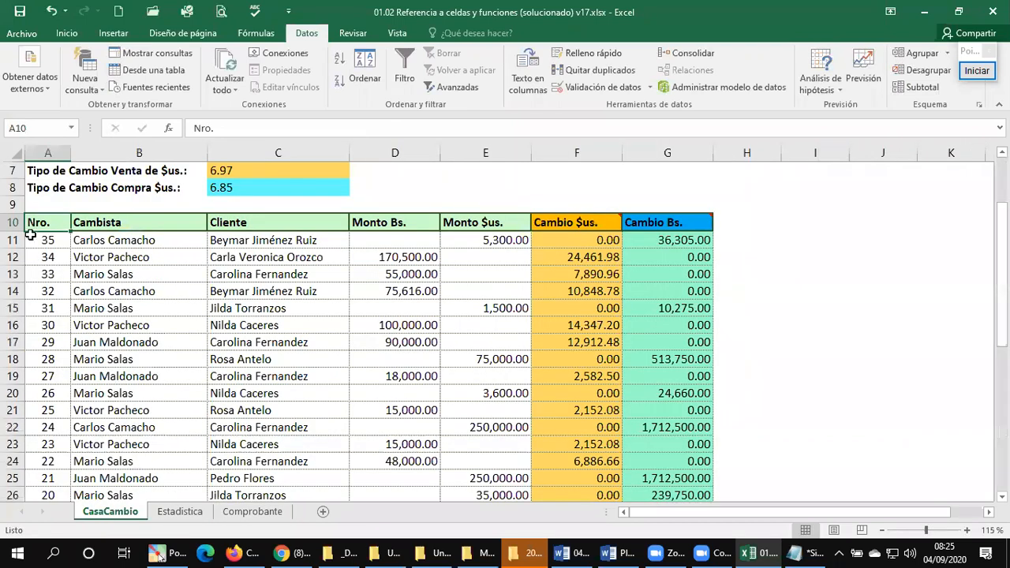
pyautogui.click(370, 63)
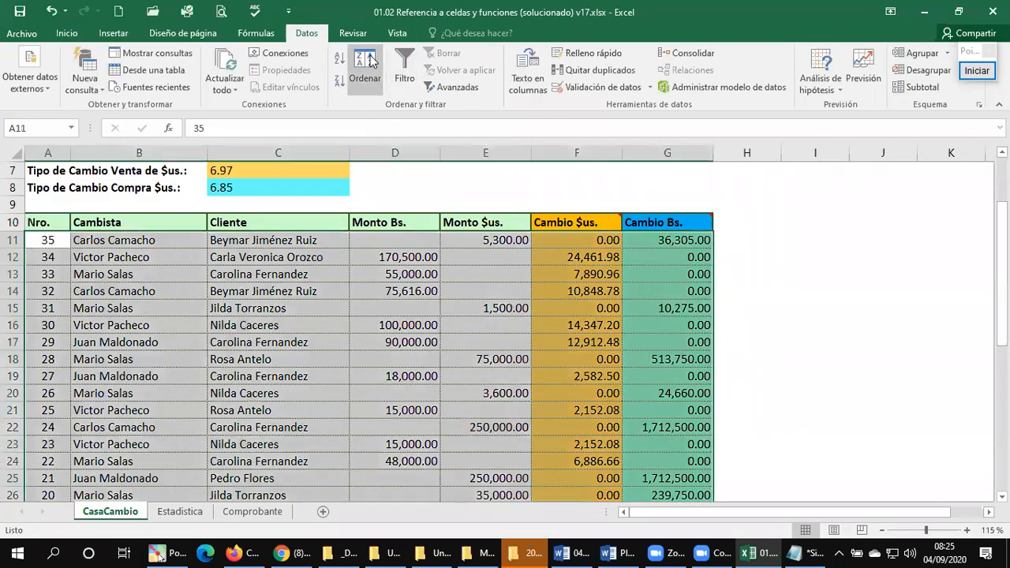
pyautogui.click(608, 232)
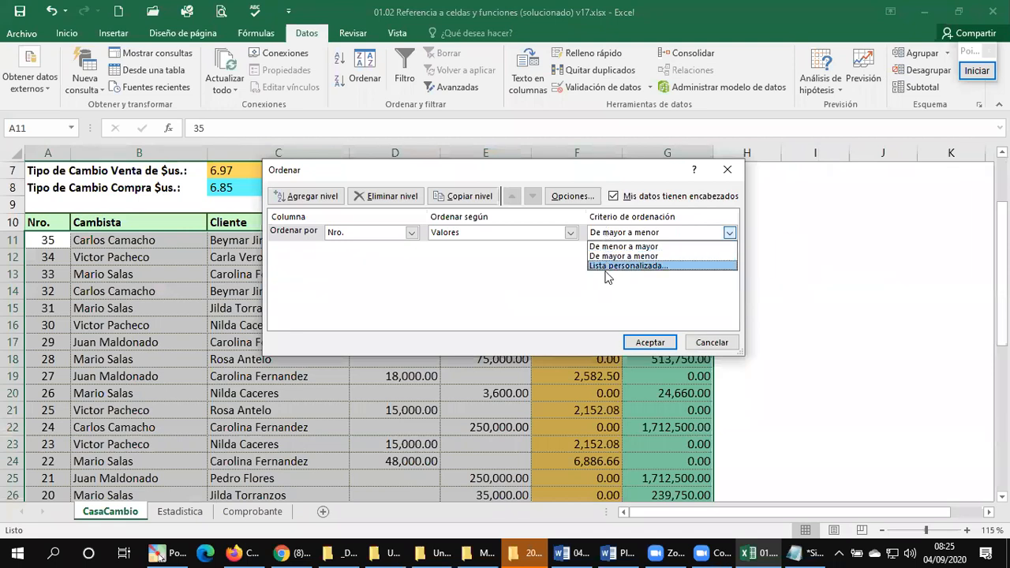
pyautogui.click(619, 249)
pyautogui.click(638, 342)
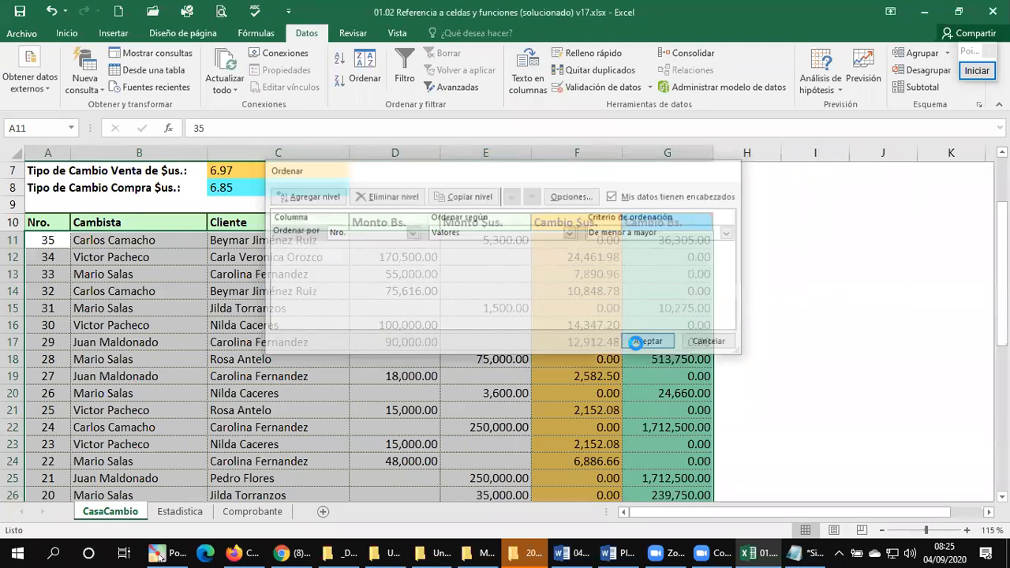
pyautogui.click(162, 340)
# Step: Check the Total Cambiado en Bs. formula in Estadistica against the Venta and Compra exchange rates in C7 and C8 of CasaCambio
pyautogui.click(266, 511)
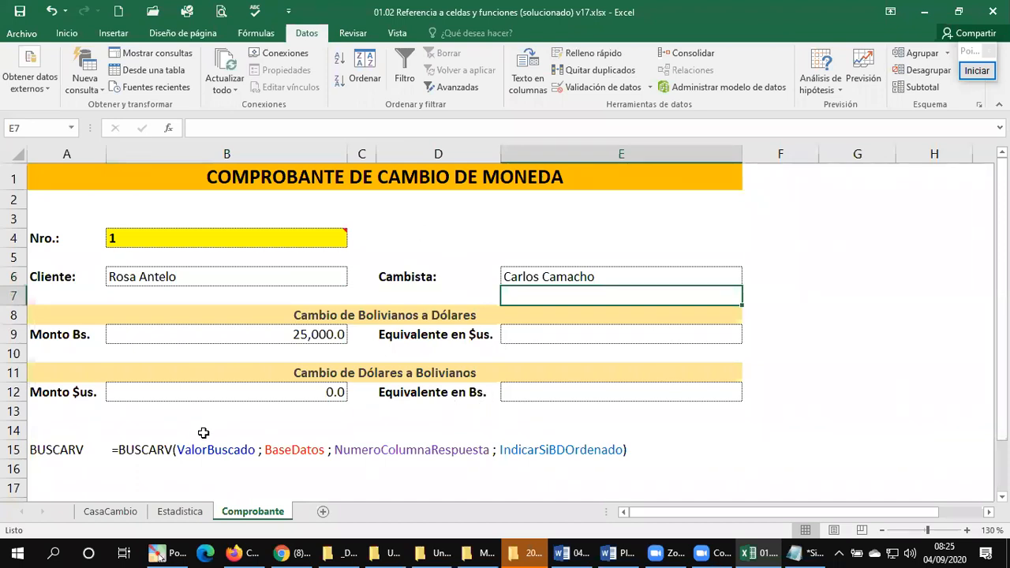
pyautogui.click(189, 513)
pyautogui.moveTo(233, 421)
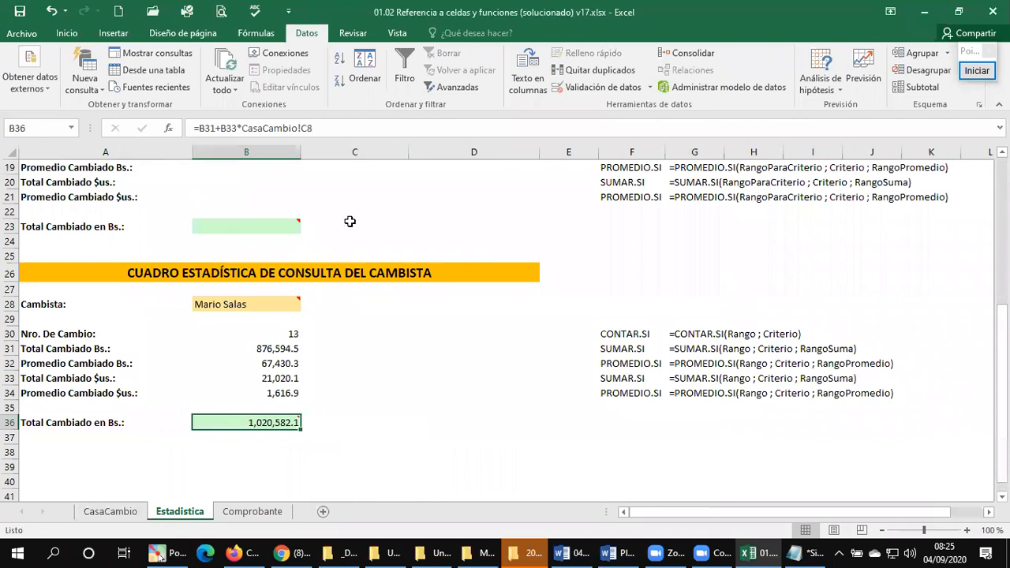
pyautogui.click(111, 512)
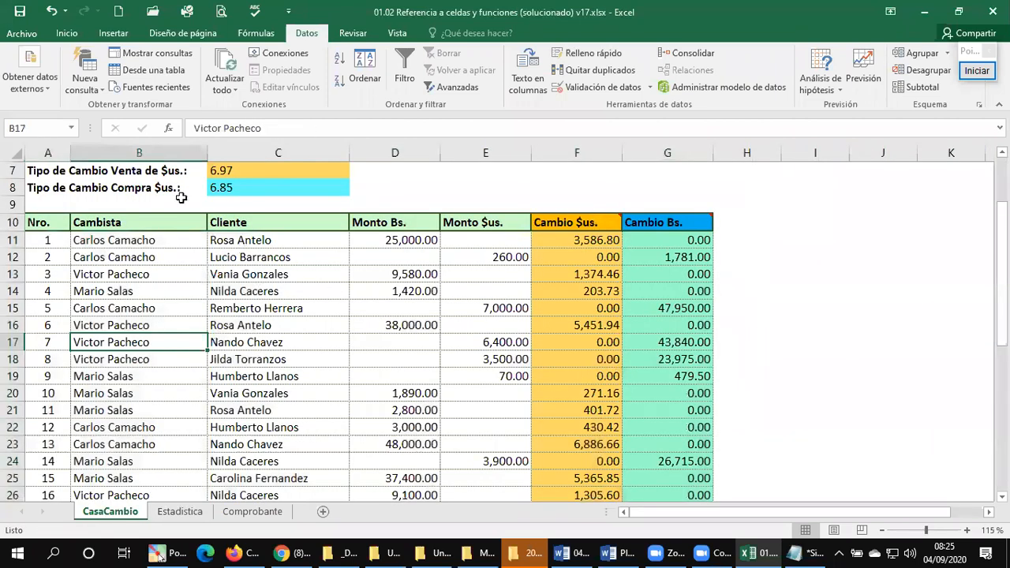
pyautogui.click(163, 171)
pyautogui.scroll(1, 254, 242)
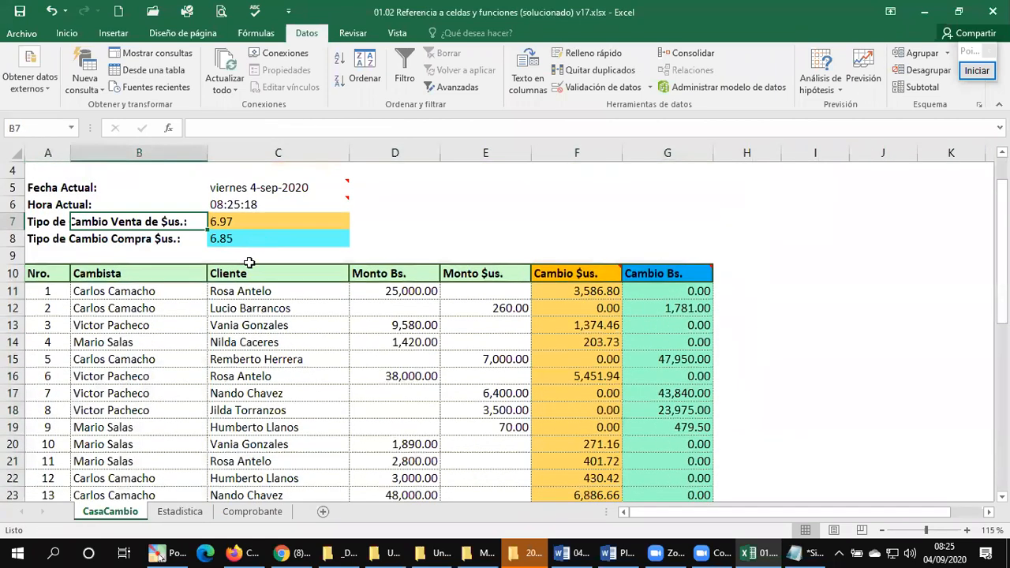
pyautogui.click(247, 224)
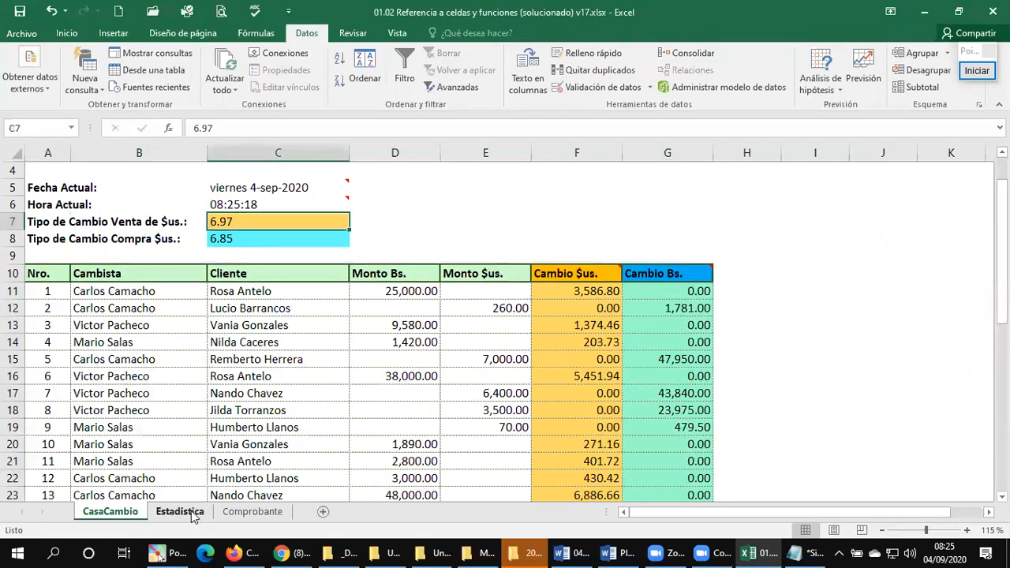
pyautogui.click(219, 238)
pyautogui.click(254, 221)
pyautogui.click(388, 224)
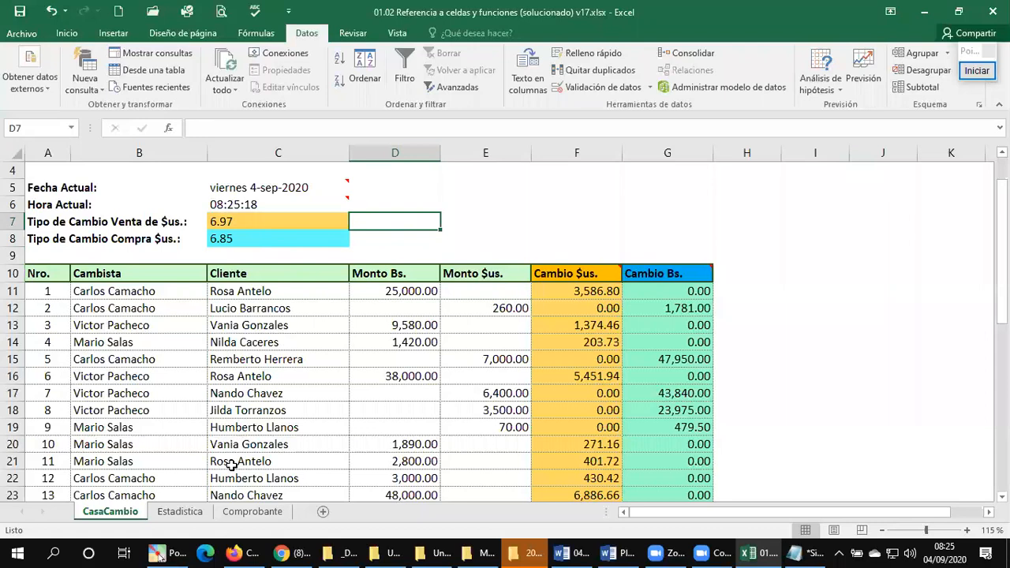
# Step: Change the exchange rate reference in the Total Cambiado en Bs. formula in B36 of Estadistica to CasaCambio!C7
pyautogui.click(182, 515)
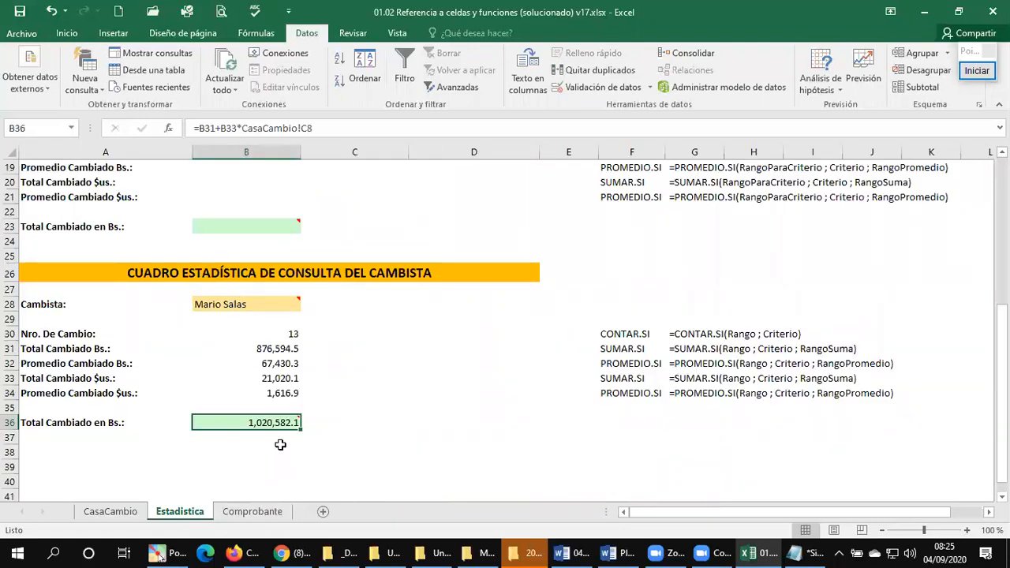
pyautogui.moveTo(289, 424)
pyautogui.click(330, 128)
pyautogui.press('BackSpace')
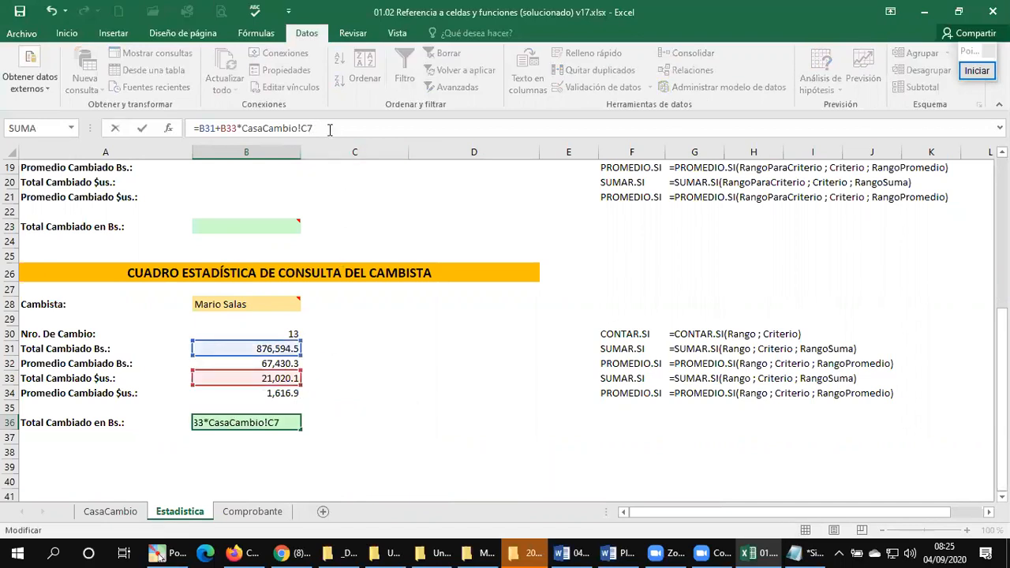
pyautogui.write('7')
pyautogui.press('Return')
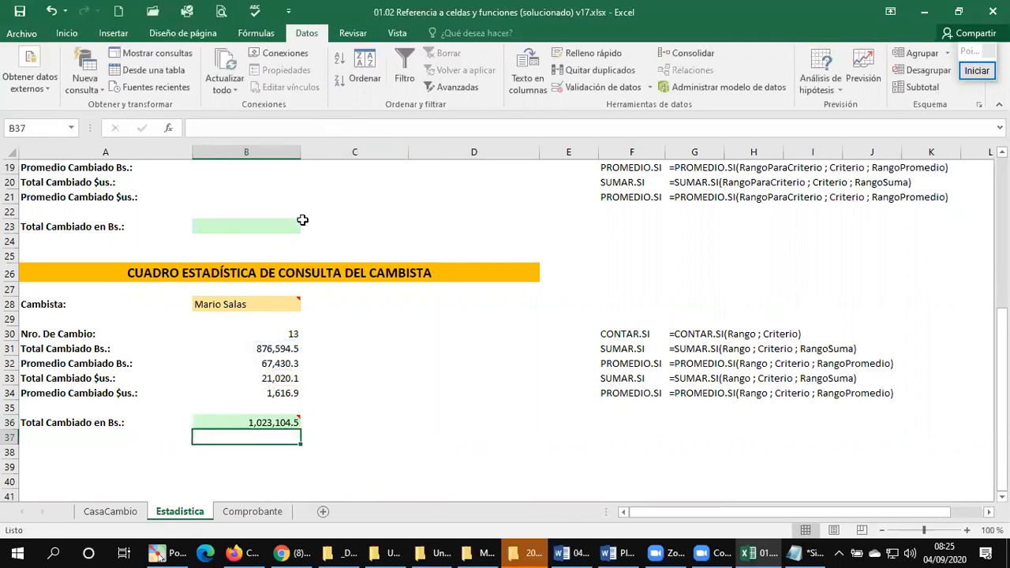
pyautogui.click(378, 426)
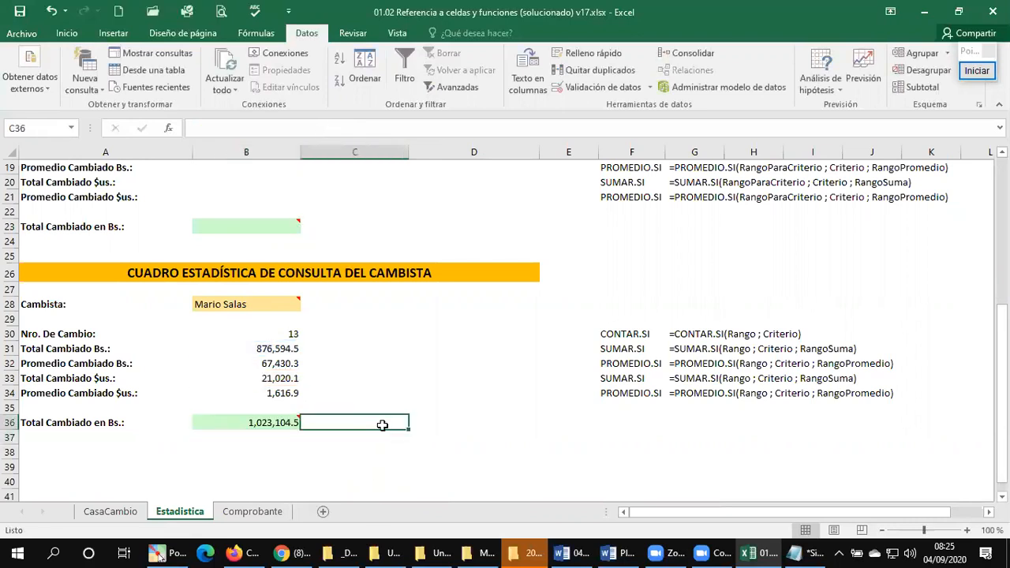
# Step: Copy the label text Tipo de Cambio Compra $us.: from A8 of CasaCambio into F36 of Estadistica
pyautogui.click(110, 511)
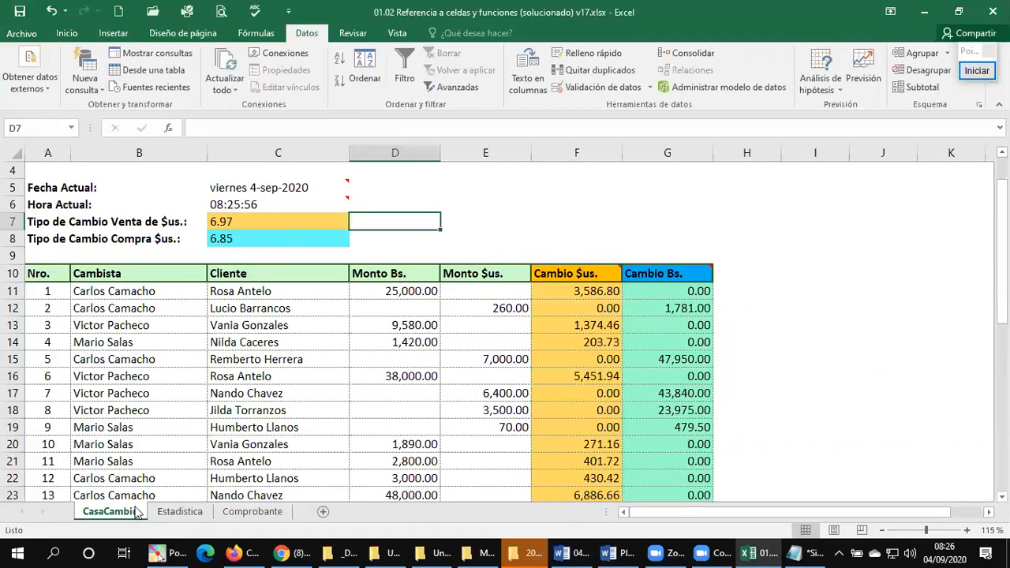
pyautogui.click(127, 225)
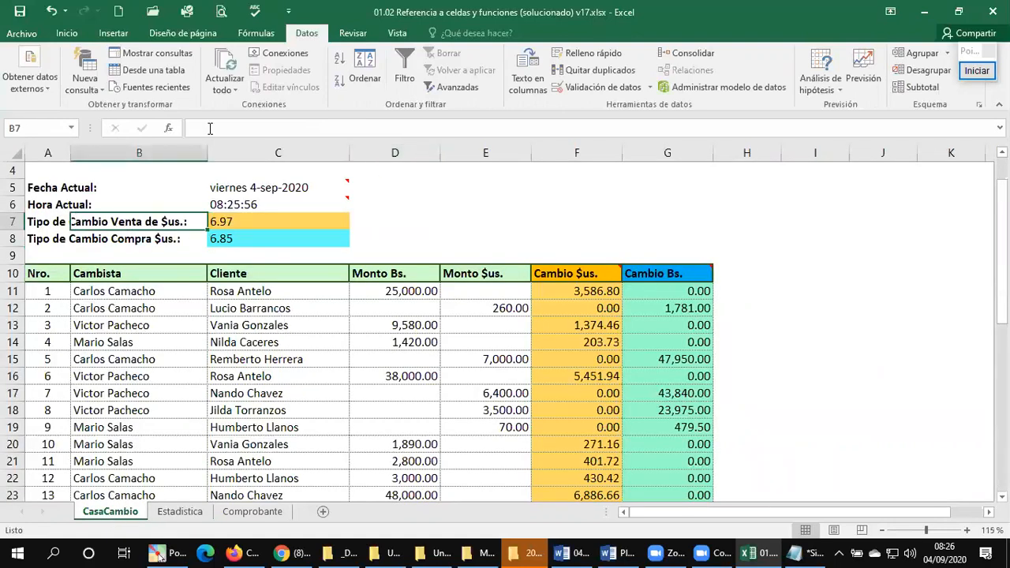
pyautogui.click(37, 233)
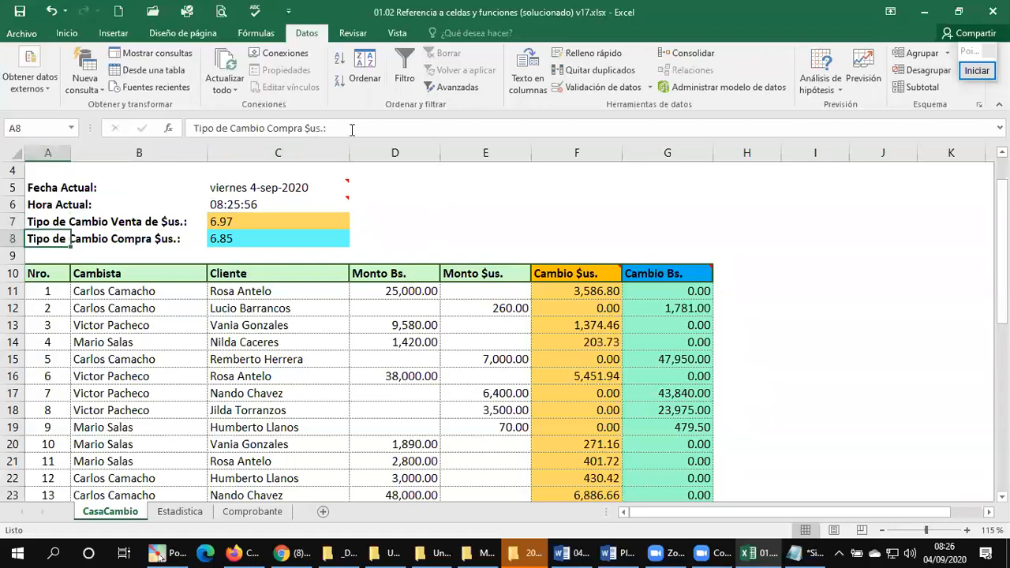
pyautogui.moveTo(352, 129); pyautogui.dragTo(193, 129)
pyautogui.hotkey('ctrl', 'c')
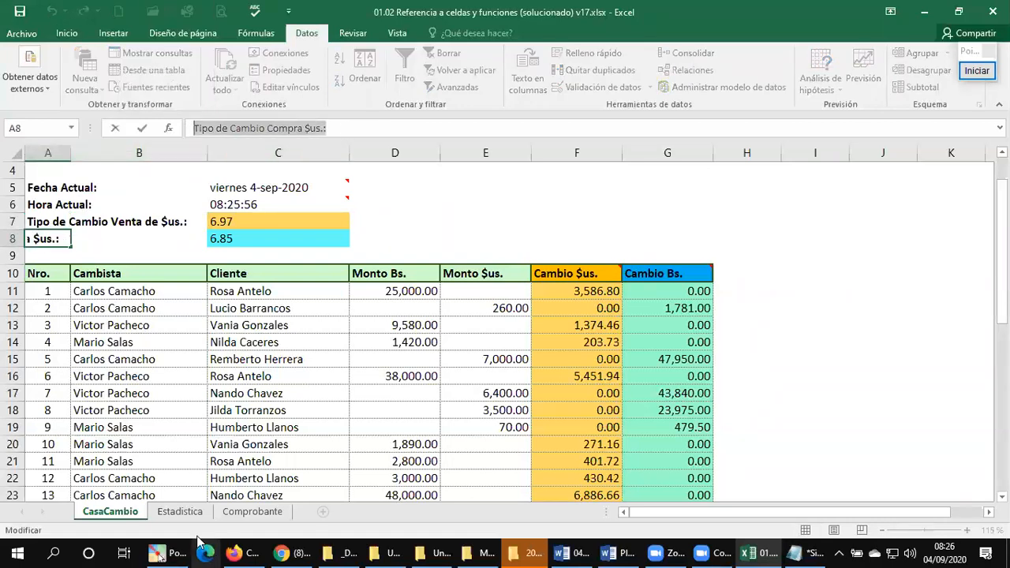
pyautogui.click(240, 510)
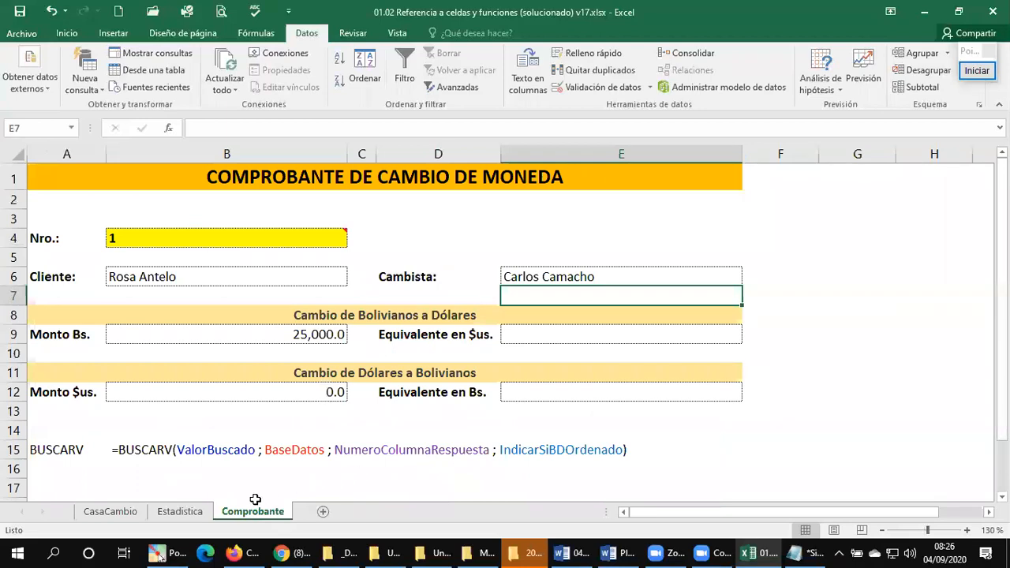
pyautogui.click(180, 511)
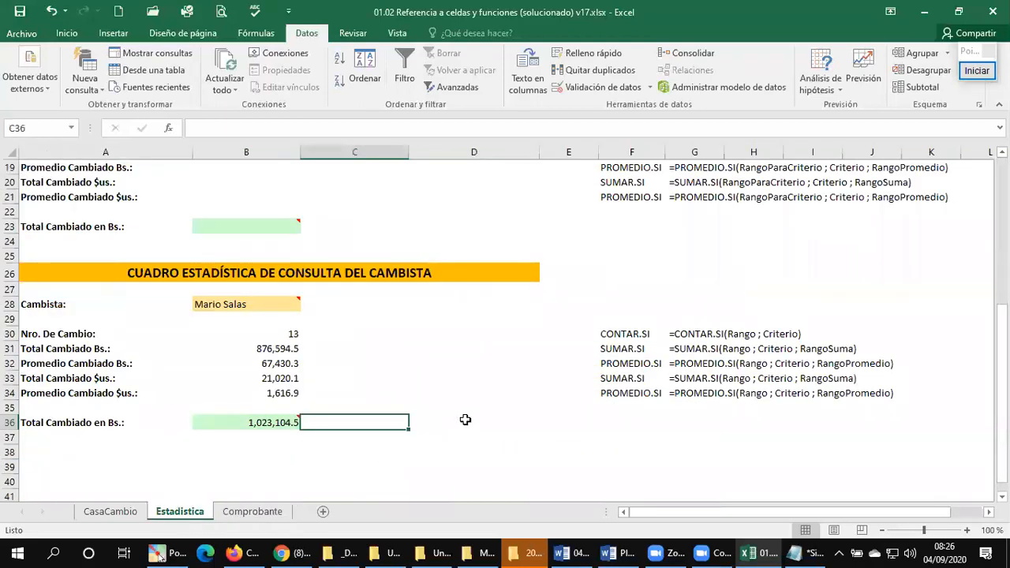
pyautogui.click(612, 423)
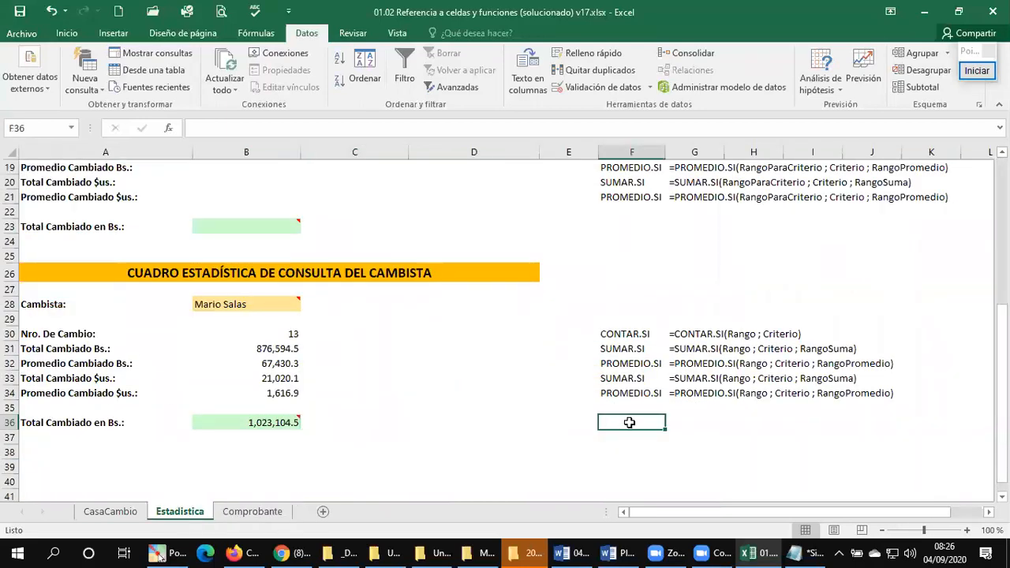
pyautogui.hotkey('ctrl', 'v')
pyautogui.click(431, 434)
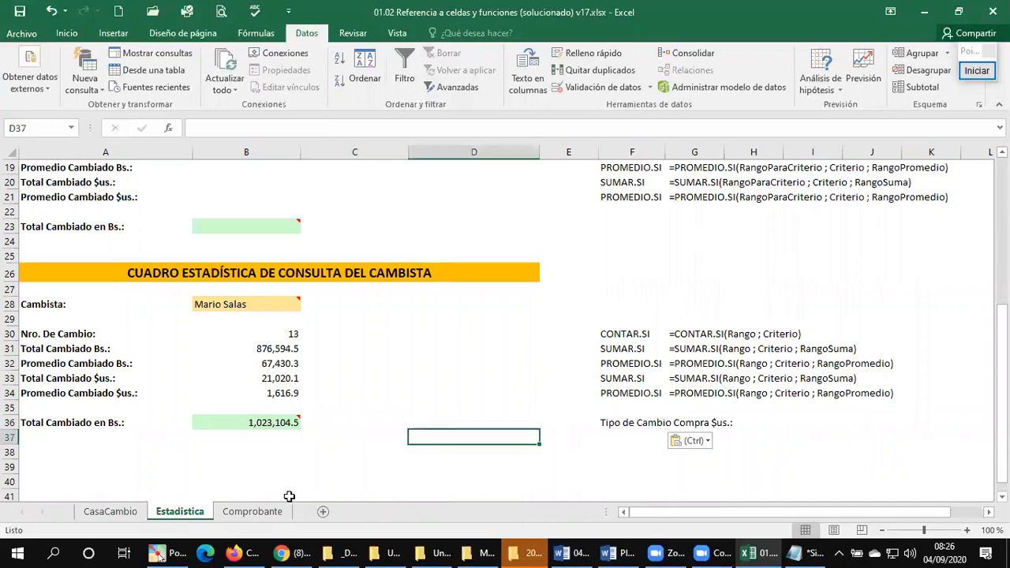
# Step: Copy the label text Tipo de Cambio Compra $us.: from CasaCambio into F23 of Estadistica, beside Total Cambiado en Bs
pyautogui.click(113, 513)
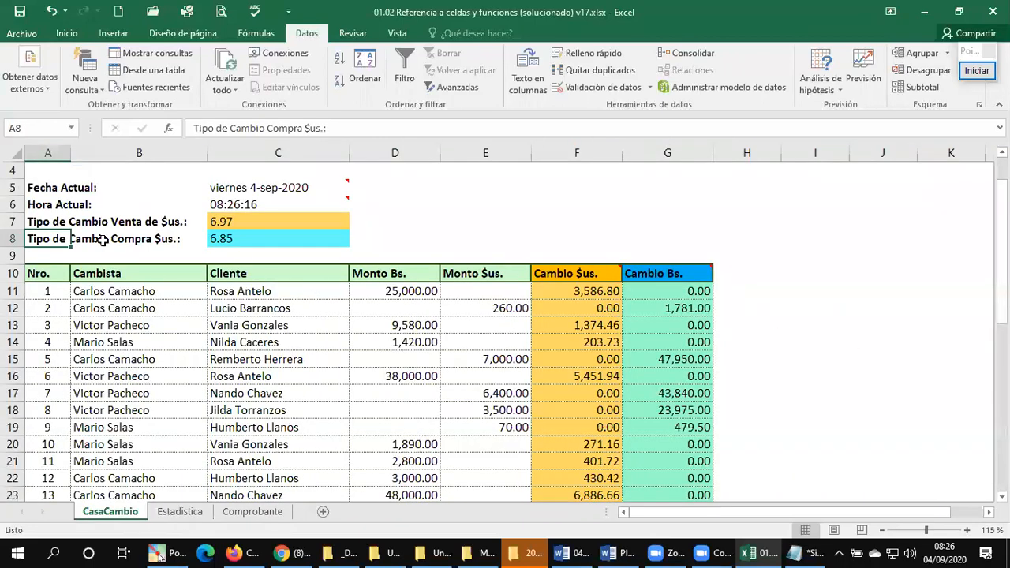
pyautogui.moveTo(380, 127); pyautogui.dragTo(143, 132)
pyautogui.hotkey('ctrl', 'c')
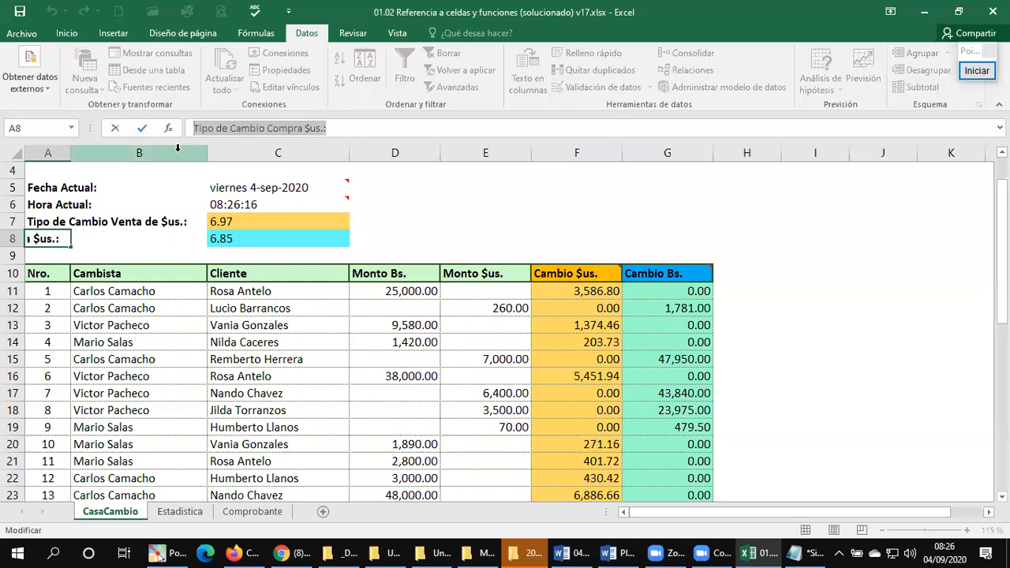
pyautogui.press('Escape')
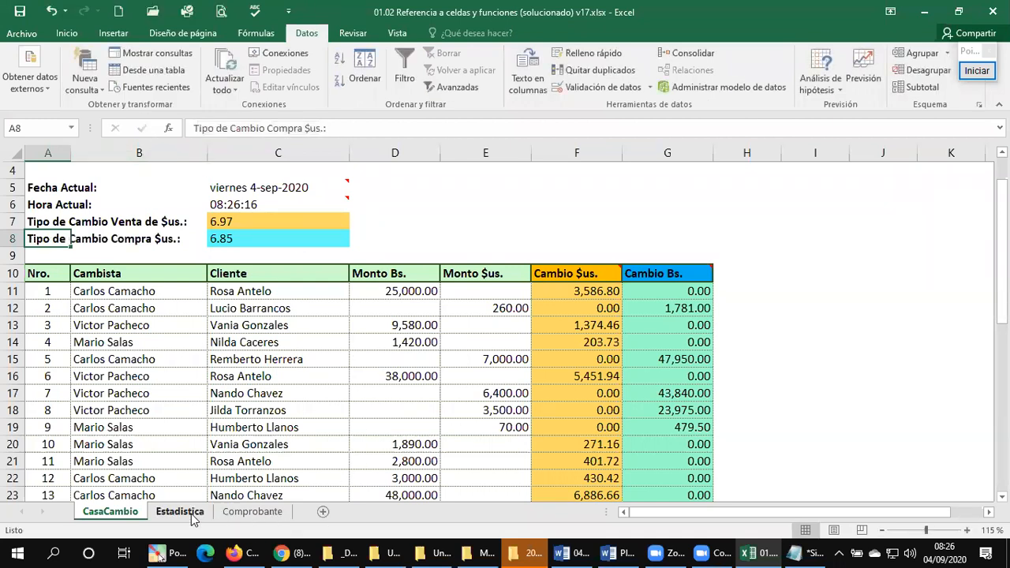
pyautogui.click(182, 512)
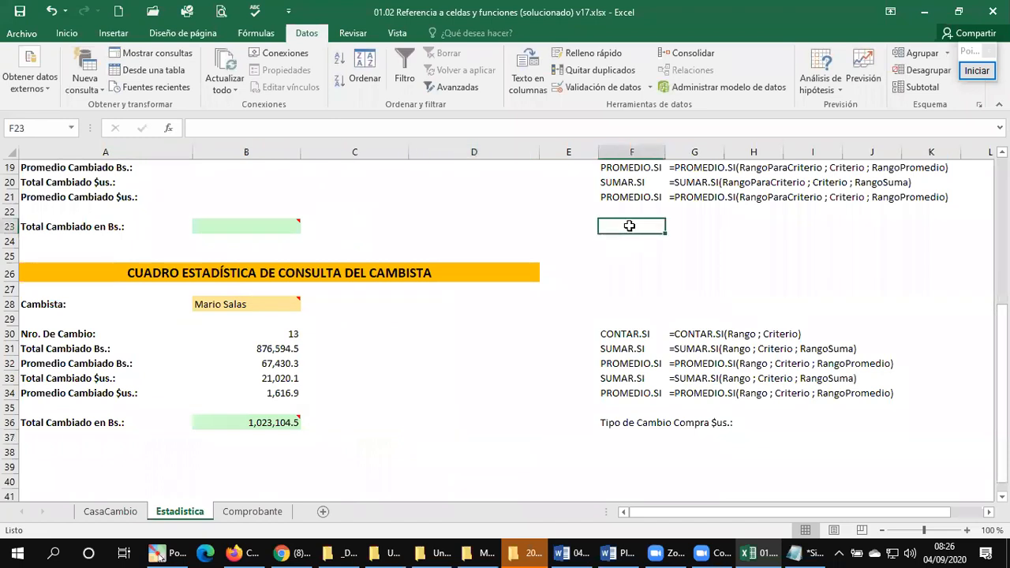
pyautogui.hotkey('ctrl', 'v')
pyautogui.click(385, 230)
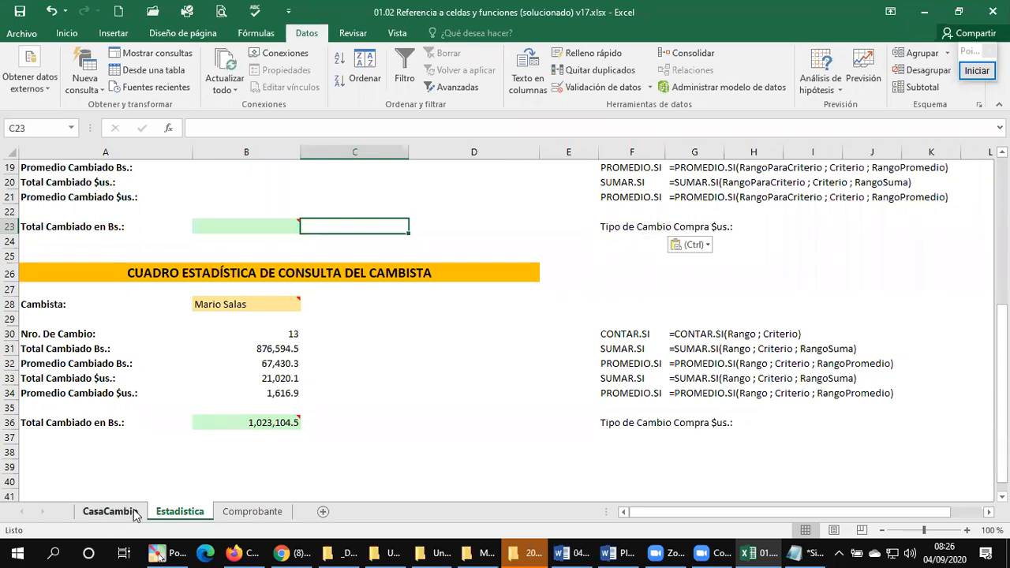
# Step: Replace the note in F36 of Estadistica with the Tipo de Cambio Venta de $us.: label copied from A7 of CasaCambio
pyautogui.click(110, 511)
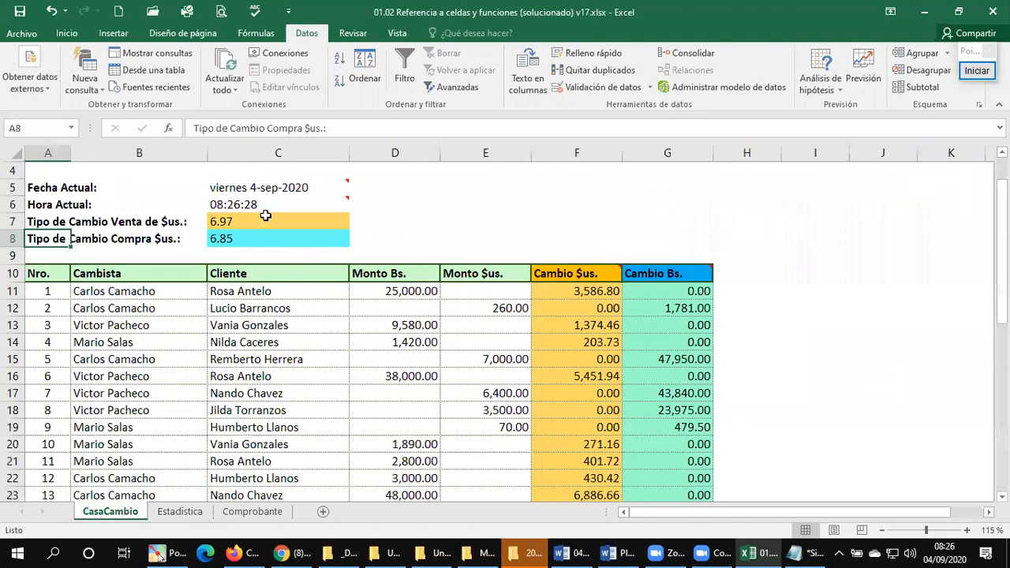
pyautogui.click(46, 223)
pyautogui.hotkey('ctrl', 'c')
pyautogui.click(260, 494)
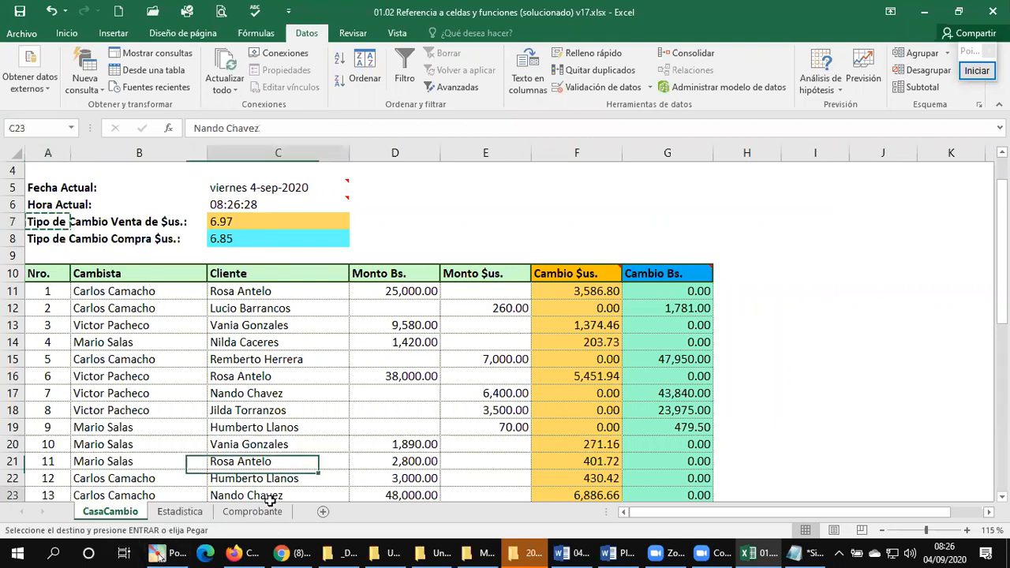
pyautogui.click(180, 512)
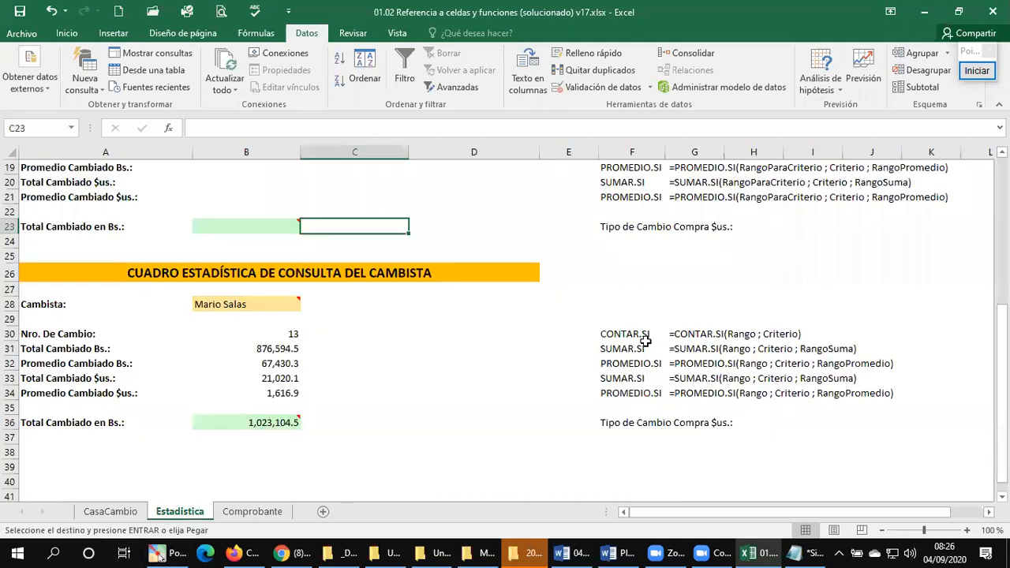
pyautogui.click(607, 425)
pyautogui.hotkey('ctrl', 'v')
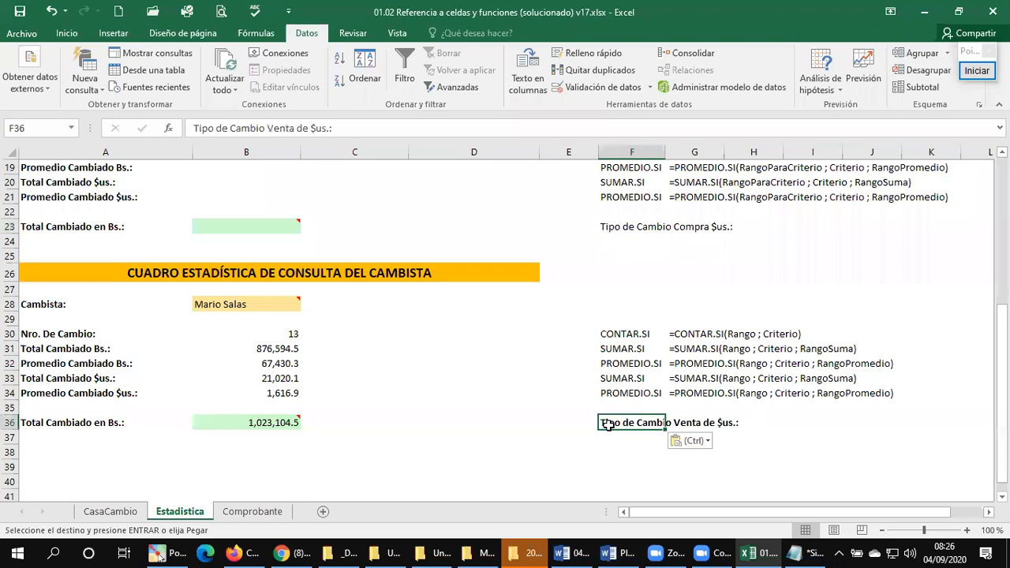
# Step: Remove the bold from the note in F36 by copying the plain formatting of empty cell F38 onto it
pyautogui.click(628, 449)
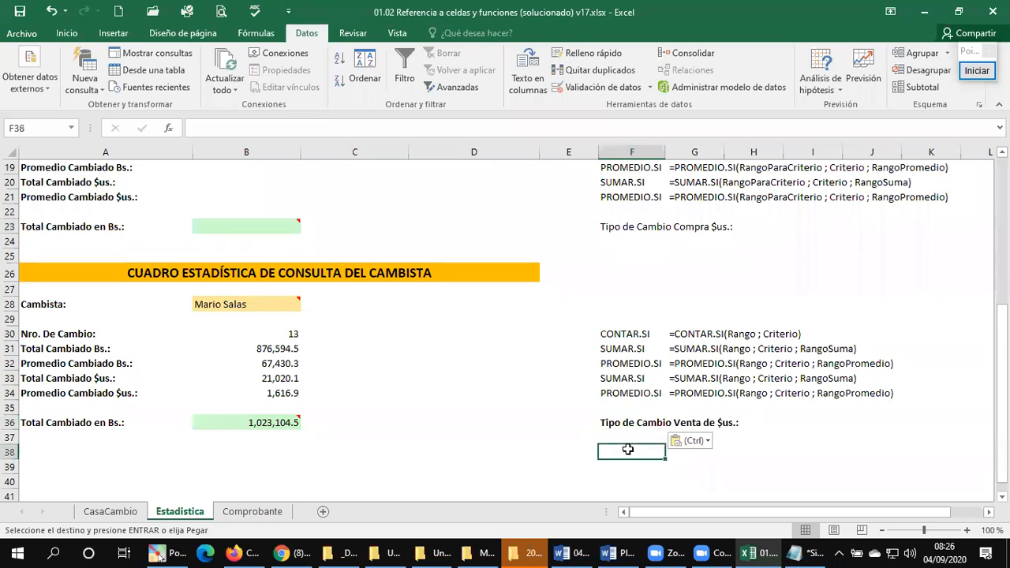
pyautogui.click(66, 35)
pyautogui.click(45, 85)
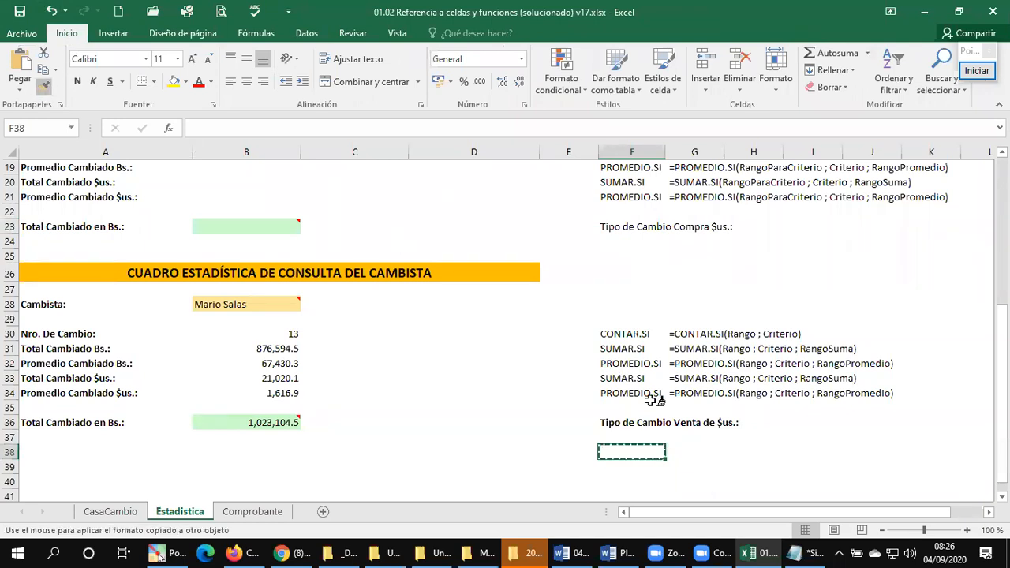
pyautogui.click(618, 422)
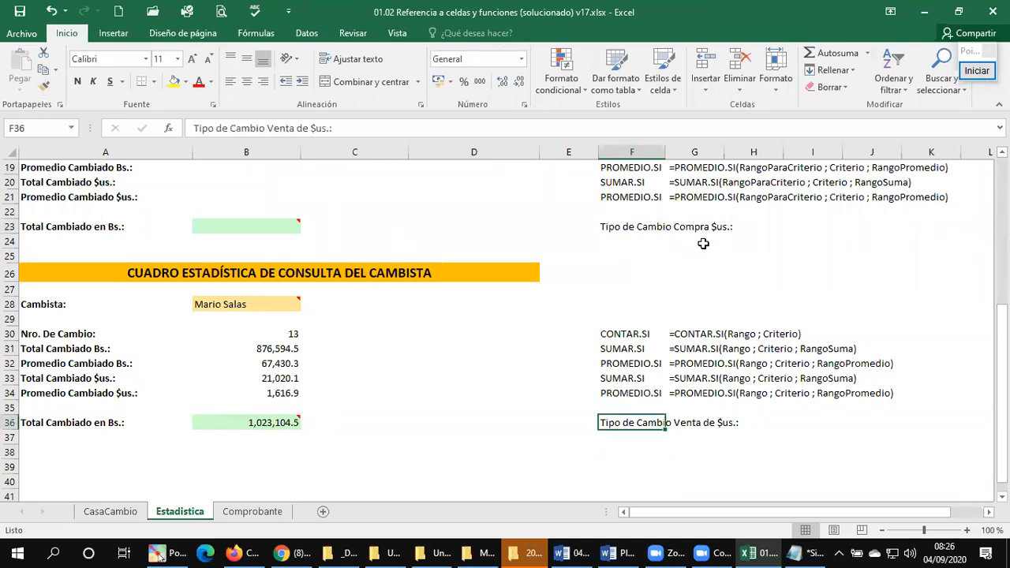
pyautogui.click(623, 228)
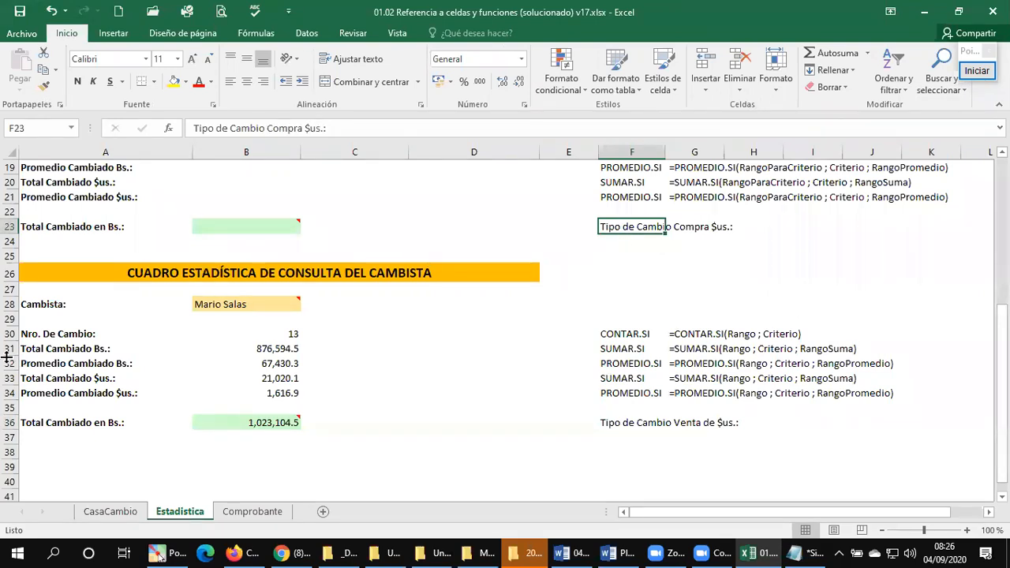
# Step: Review the Total Cambiado en Bs. formula in B36, the Estadistica tables, the Comprobante voucher and the exchange rates in CasaCambio
pyautogui.click(260, 421)
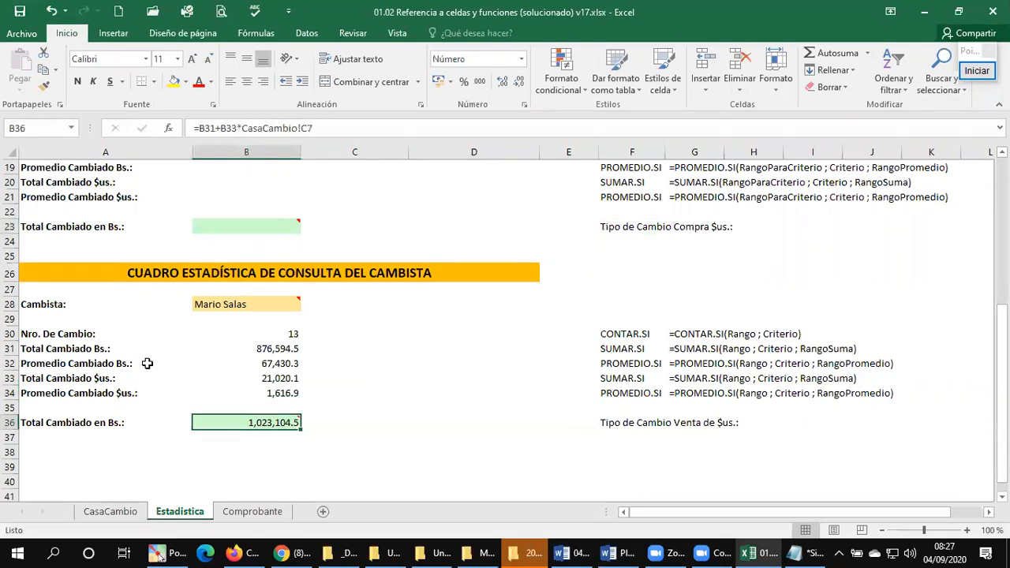
pyautogui.hotkey('ctrl', 'Home')
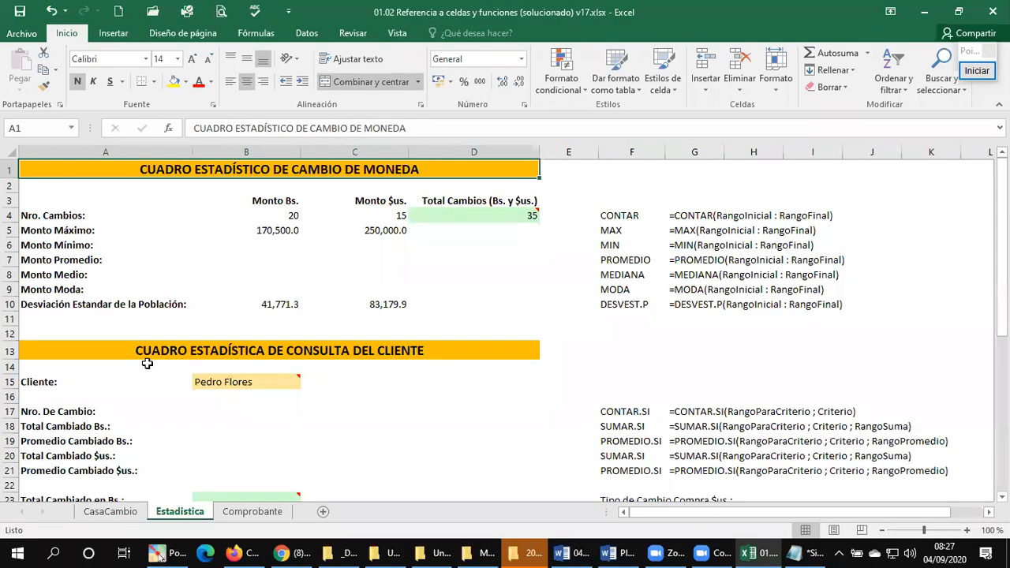
pyautogui.scroll(-6, 147, 363)
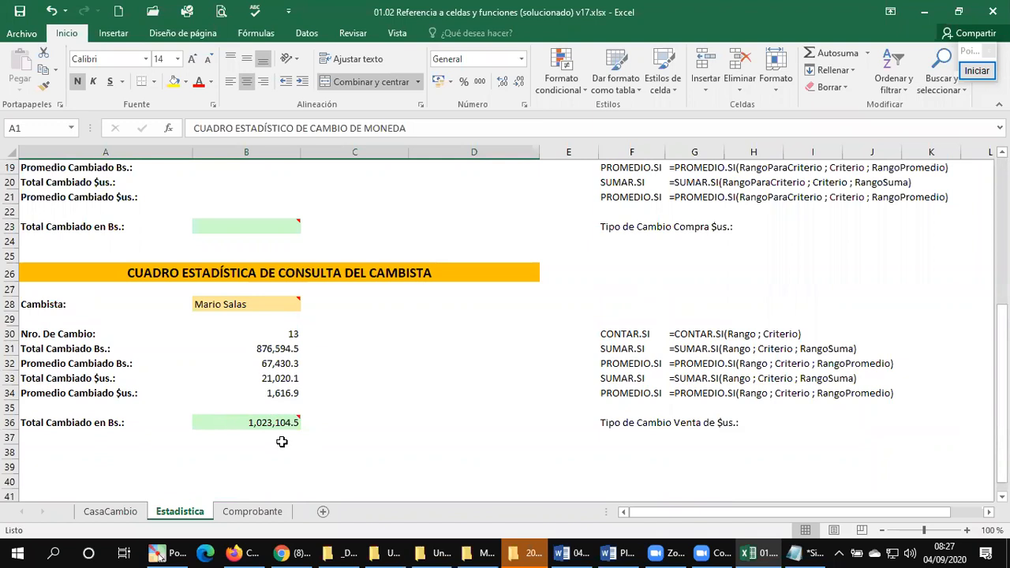
pyautogui.click(118, 512)
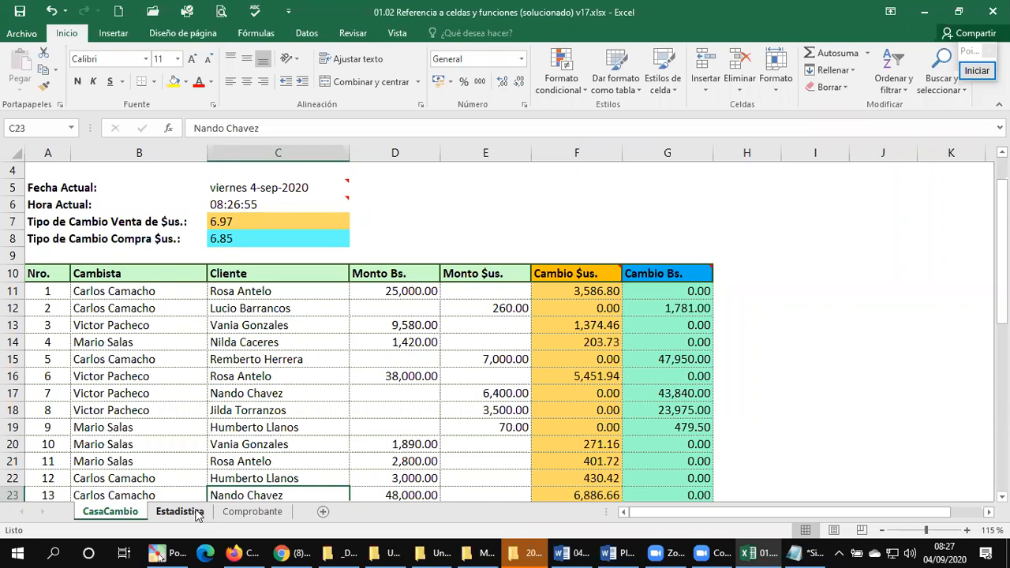
pyautogui.click(241, 512)
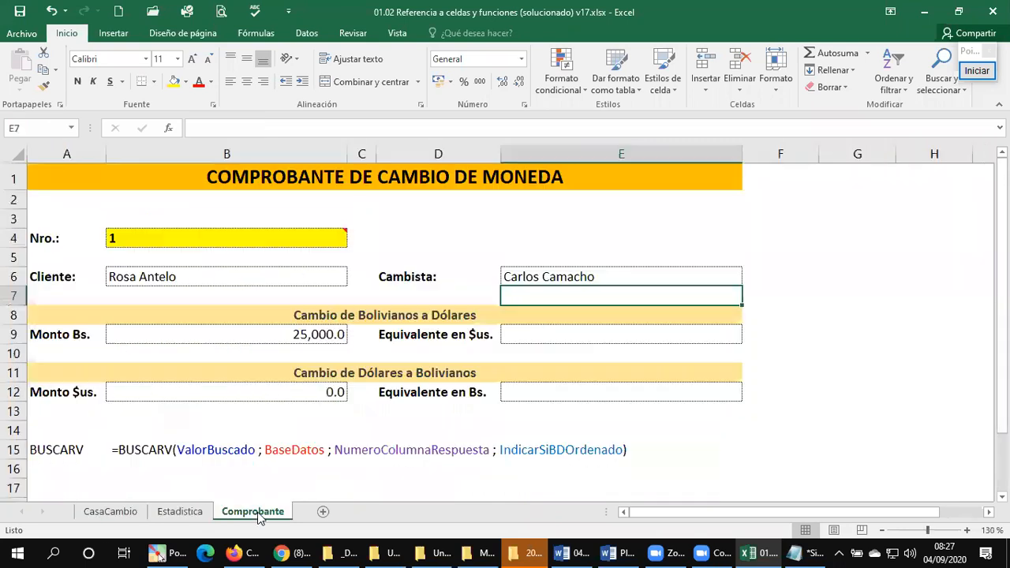
pyautogui.click(165, 517)
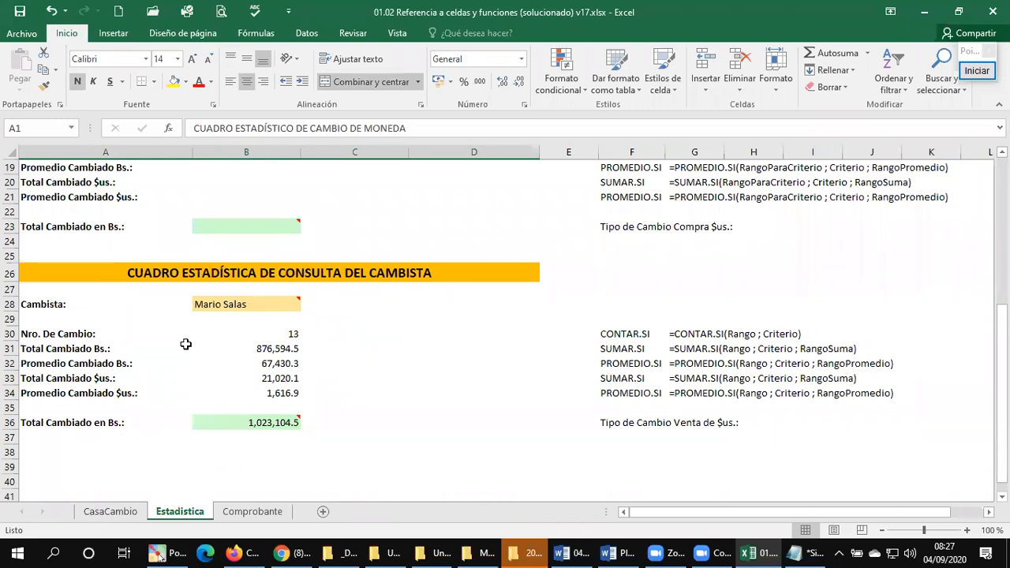
pyautogui.click(111, 515)
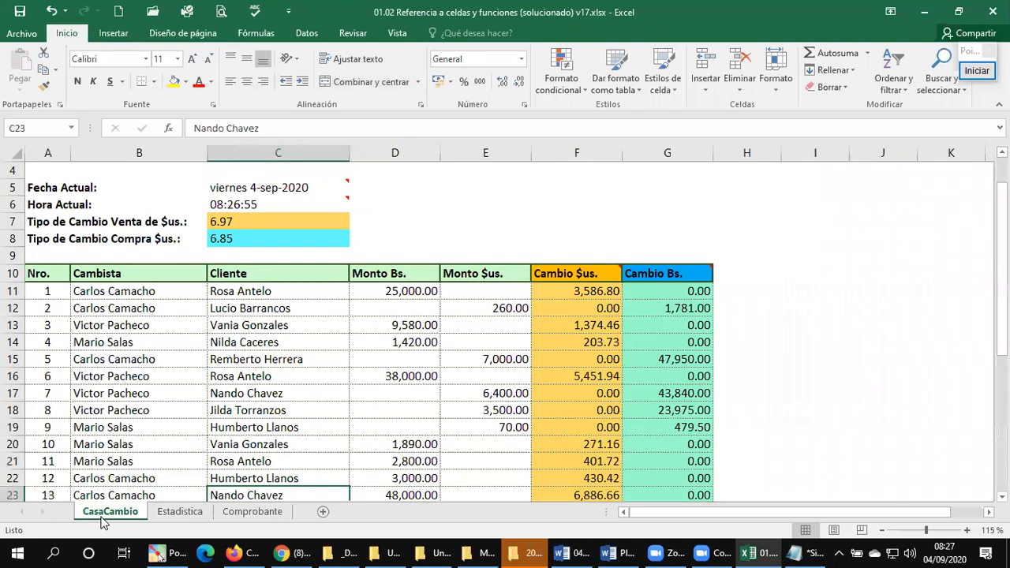
pyautogui.click(108, 250)
# Step: Return Comprobante, Estadistica and CasaCambio to cell A1, and save and close the workbook with CasaCambio in front
pyautogui.click(239, 513)
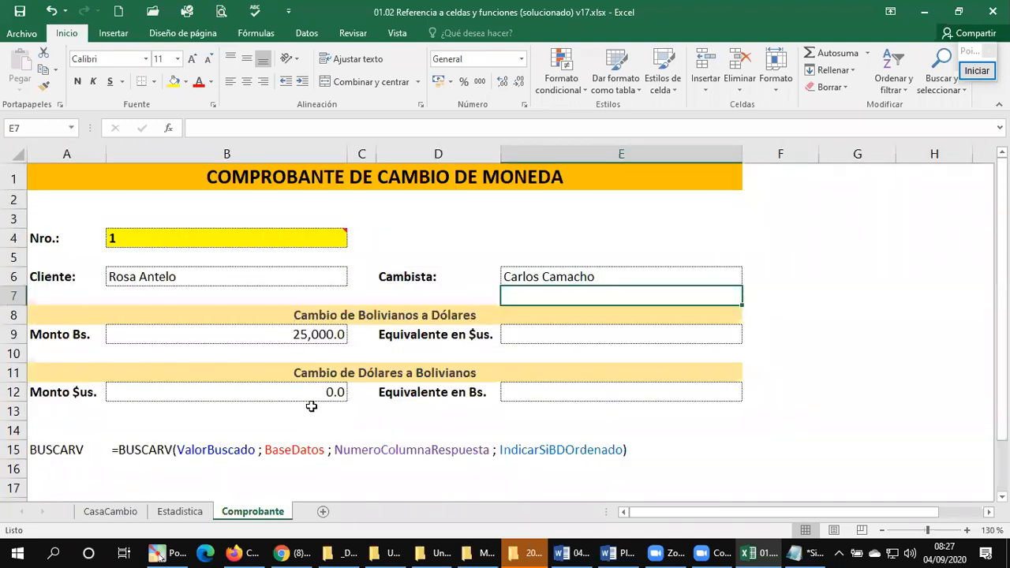
pyautogui.hotkey('ctrl', 'Home')
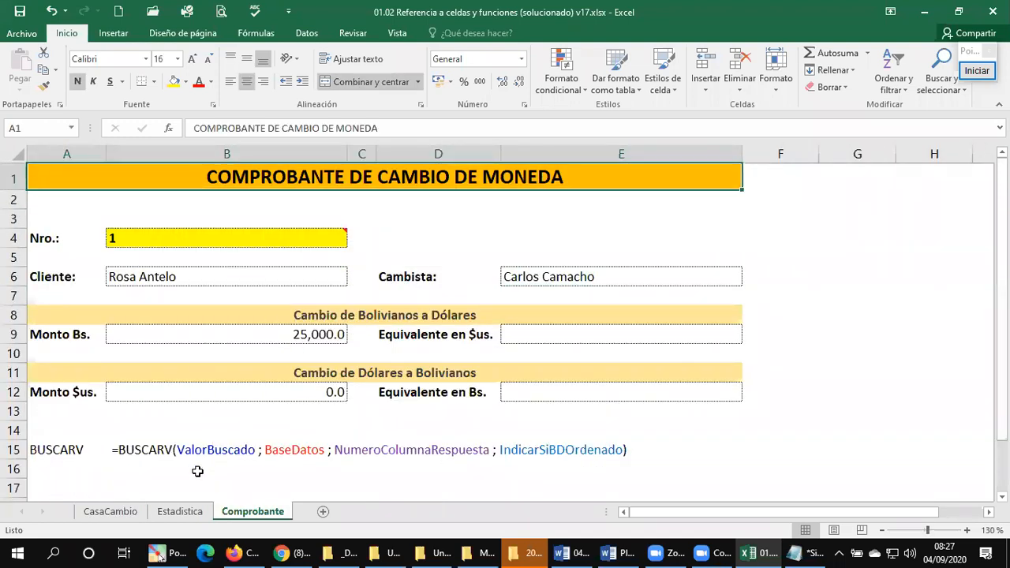
pyautogui.click(178, 511)
pyautogui.hotkey('ctrl', 'Home')
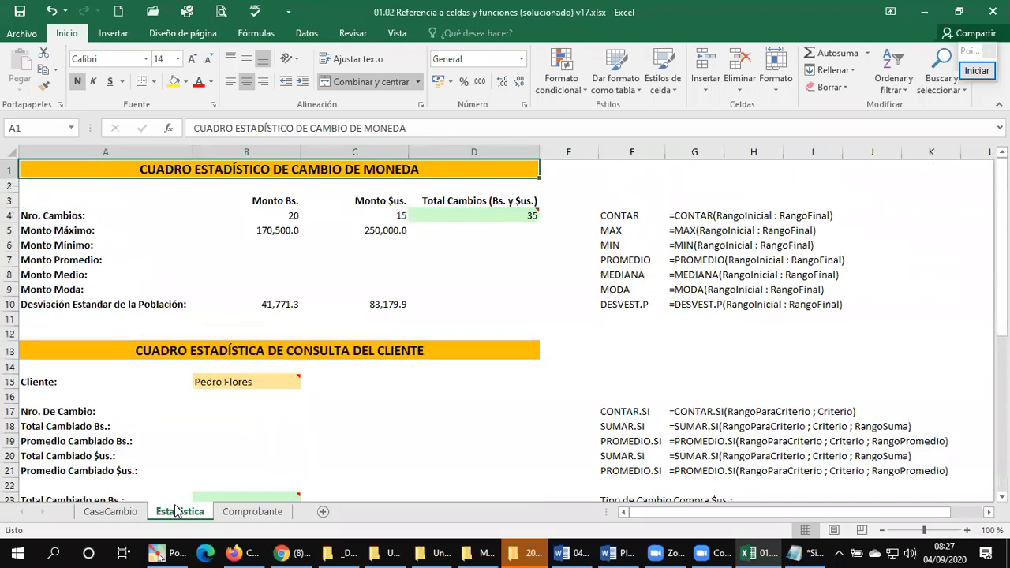
pyautogui.click(112, 511)
pyautogui.hotkey('ctrl', 'Home')
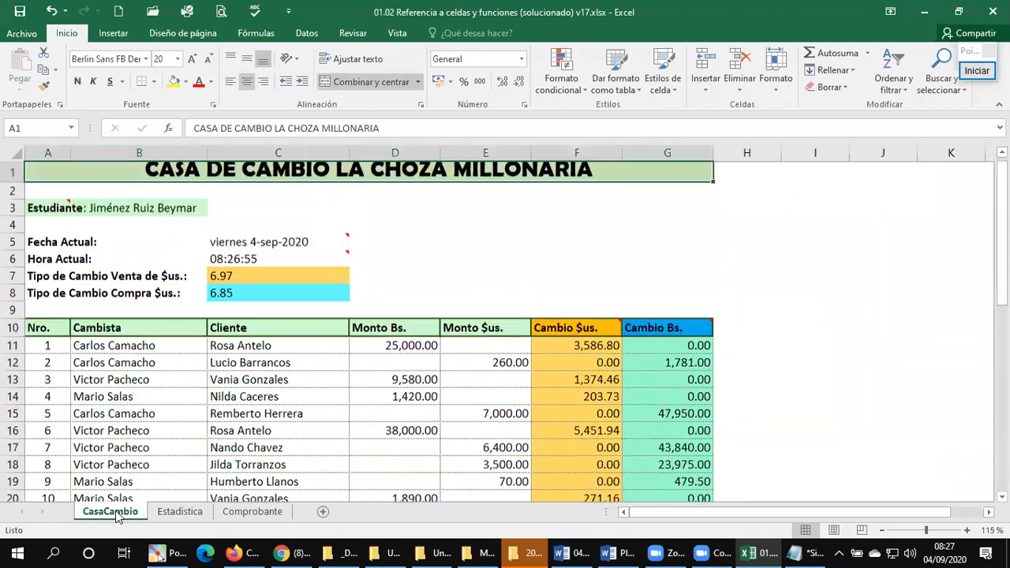
pyautogui.click(19, 11)
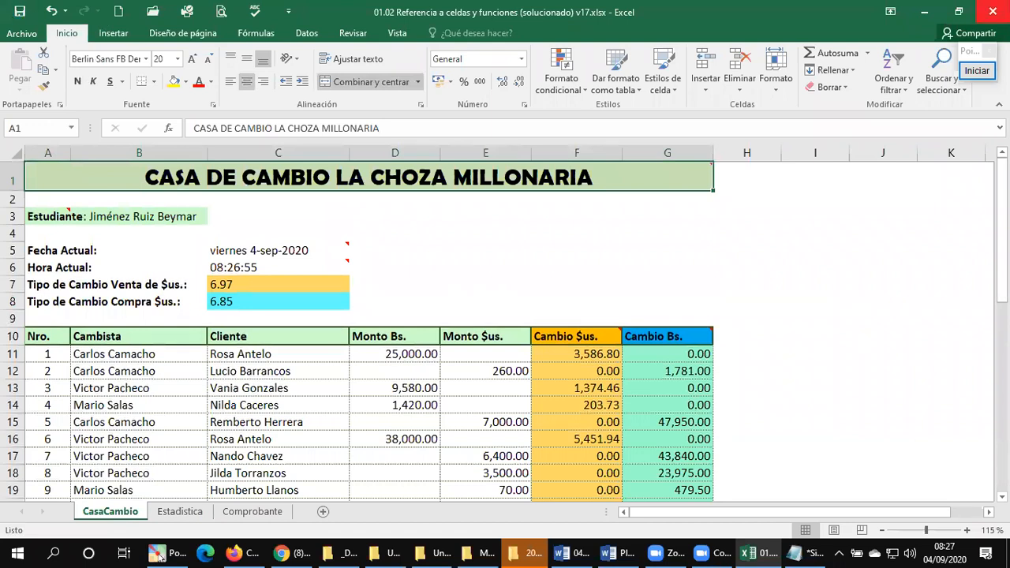
pyautogui.click(992, 11)
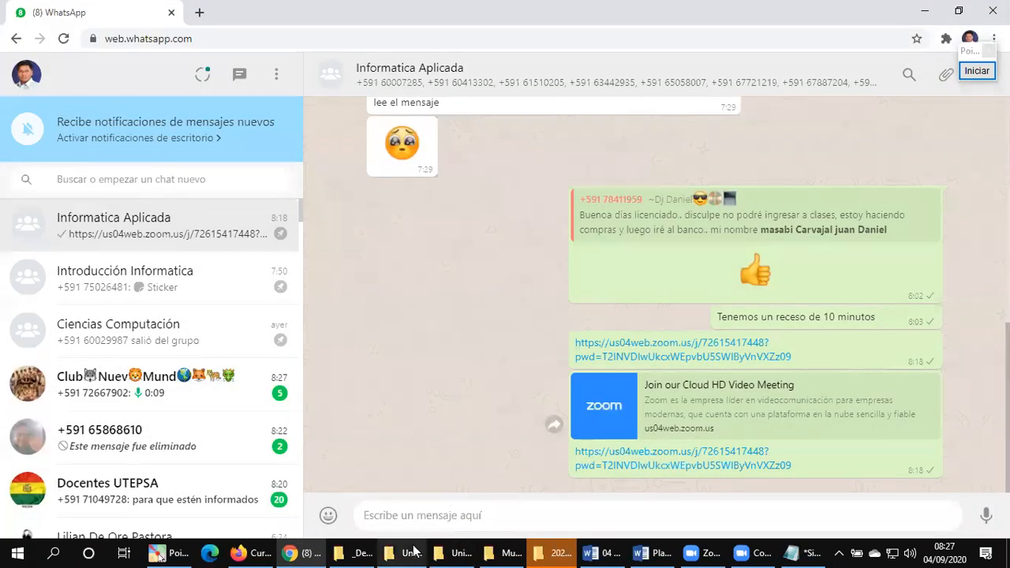
# Step: Switch to the Unidad 1 Excel folder in File Explorer and open 01.03 Planilla de notas Guia MAAP-4 (solucionado) v04.xlsx
pyautogui.click(402, 552)
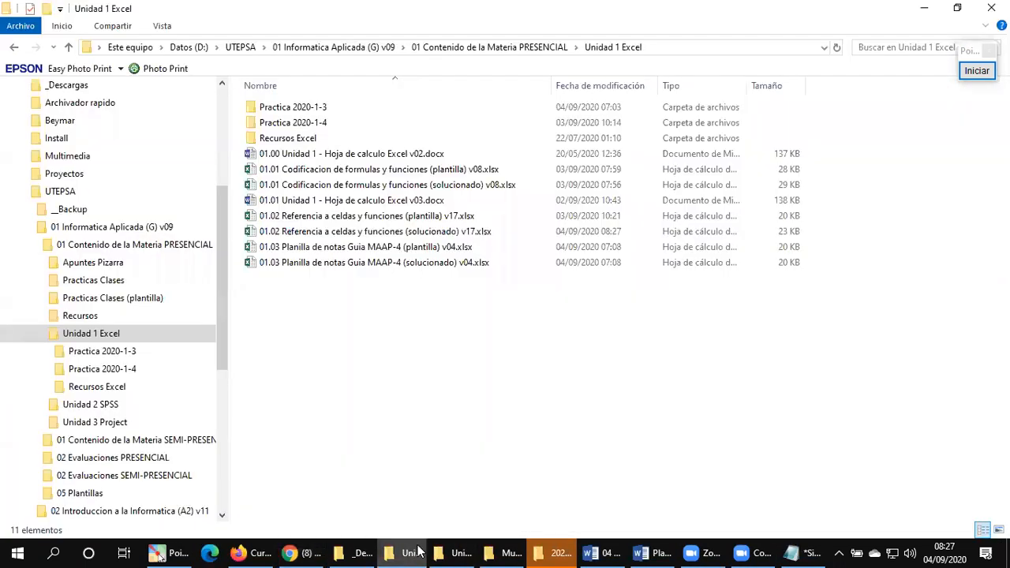
pyautogui.click(386, 263)
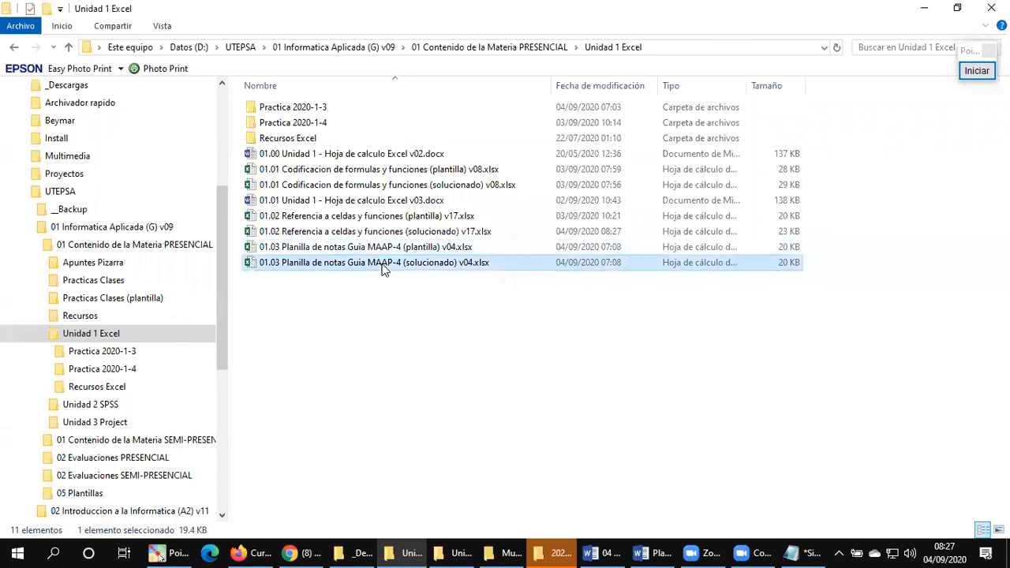
pyautogui.click(385, 249)
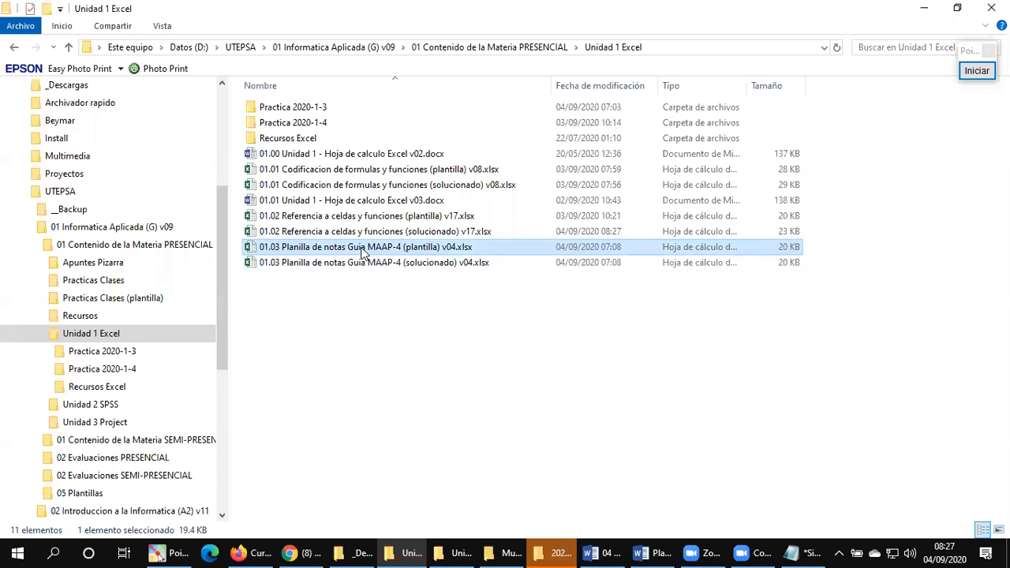
pyautogui.doubleClick(355, 262)
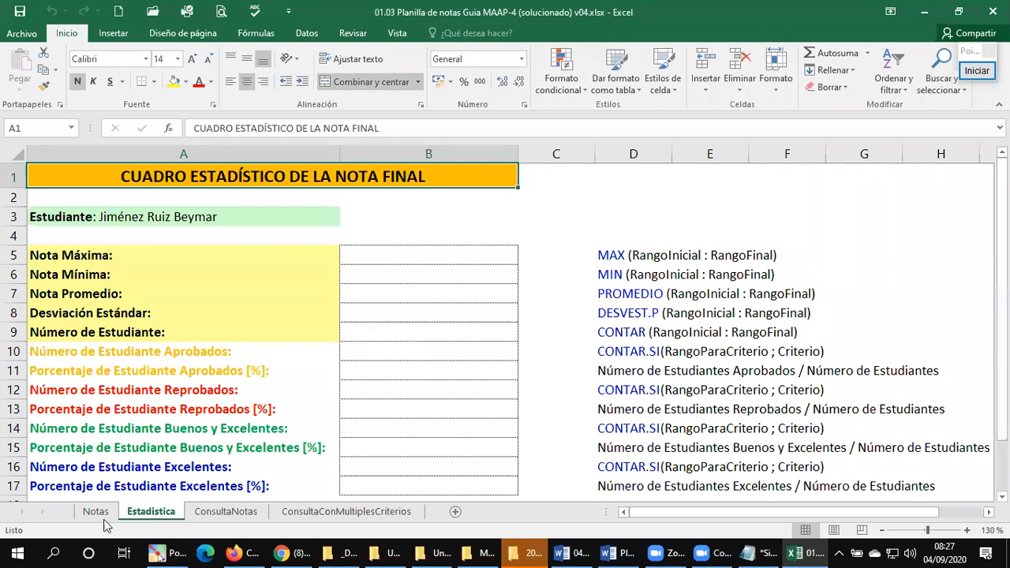
# Step: Examine the NOTA FINAL, OBSERVACION and RENDIMIENTO columns in Notas, the Estadistica table, and the ConsultaNotas and ConsultaConMultiplesCriterios sheets
pyautogui.click(96, 511)
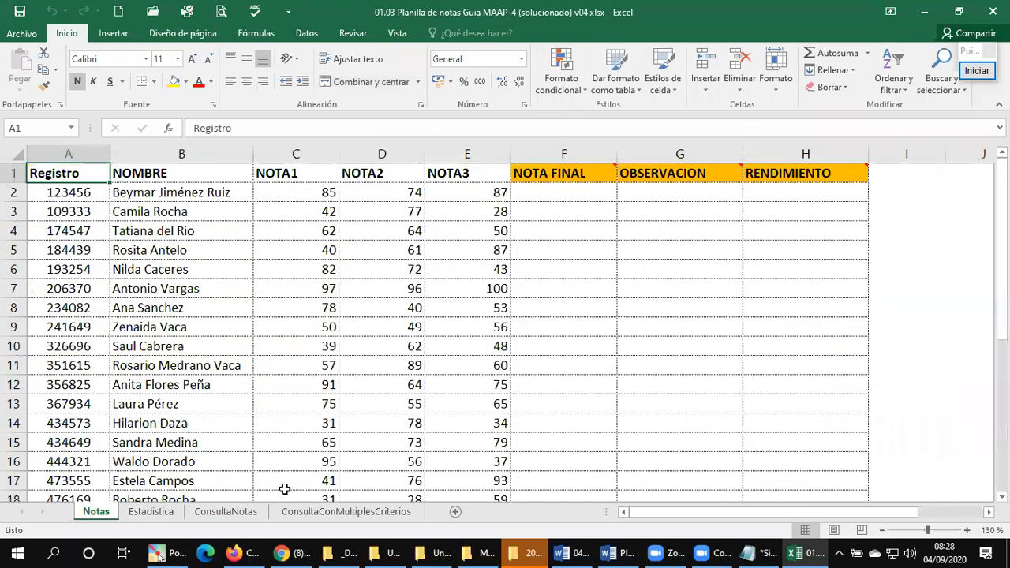
pyautogui.click(575, 195)
pyautogui.click(674, 193)
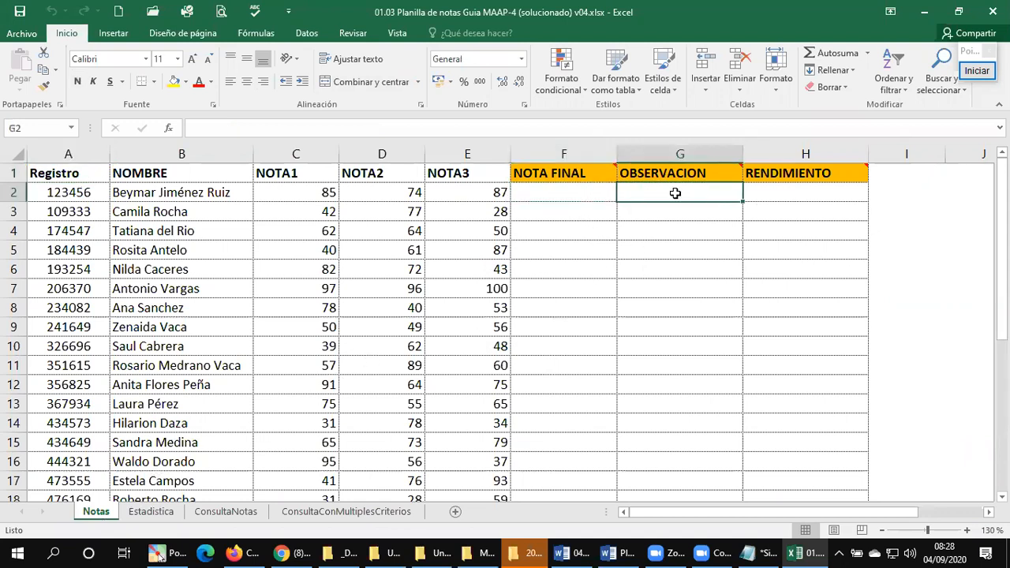
pyautogui.click(788, 194)
pyautogui.click(150, 513)
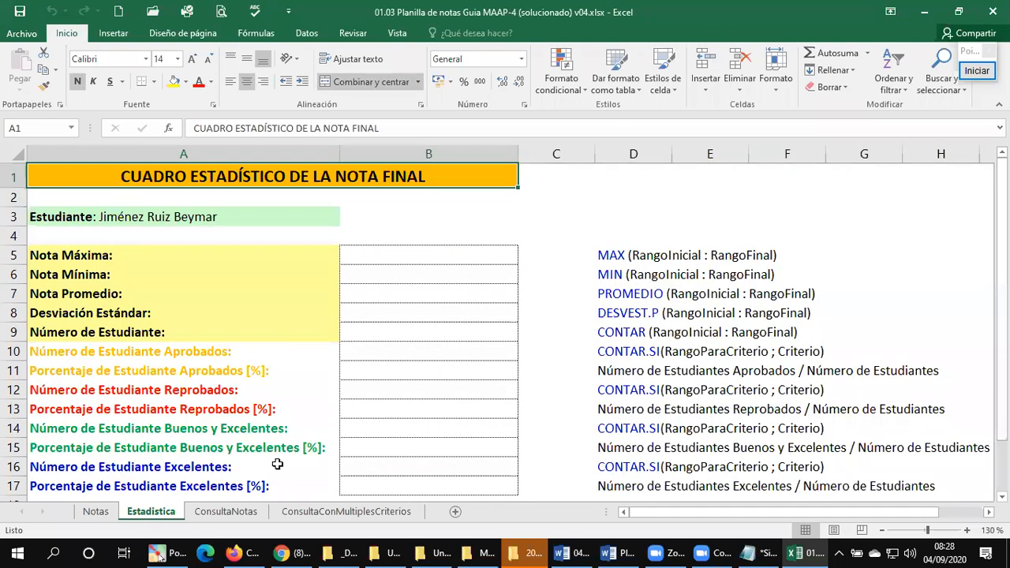
pyautogui.scroll(-1, 440, 306)
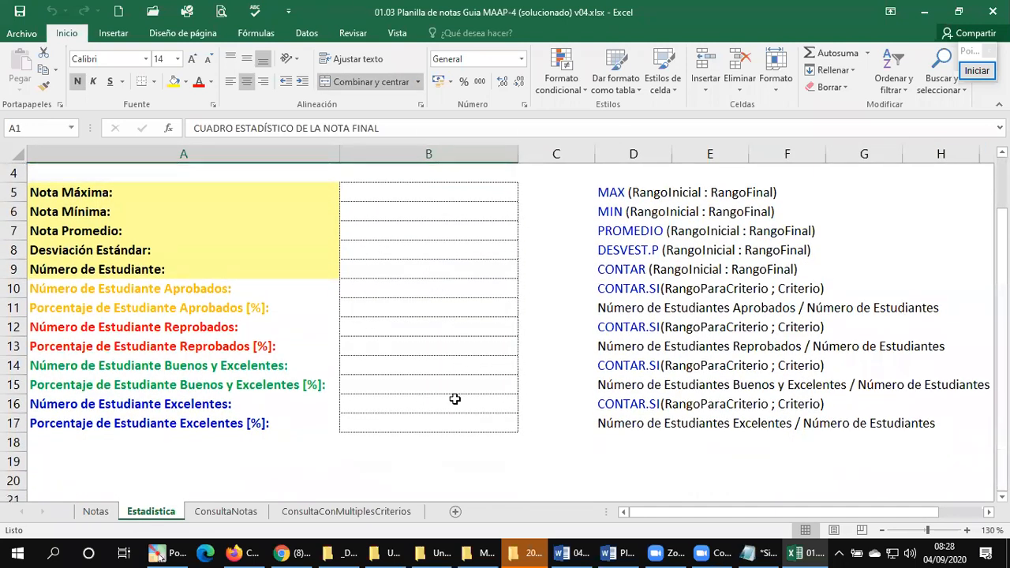
pyautogui.click(235, 518)
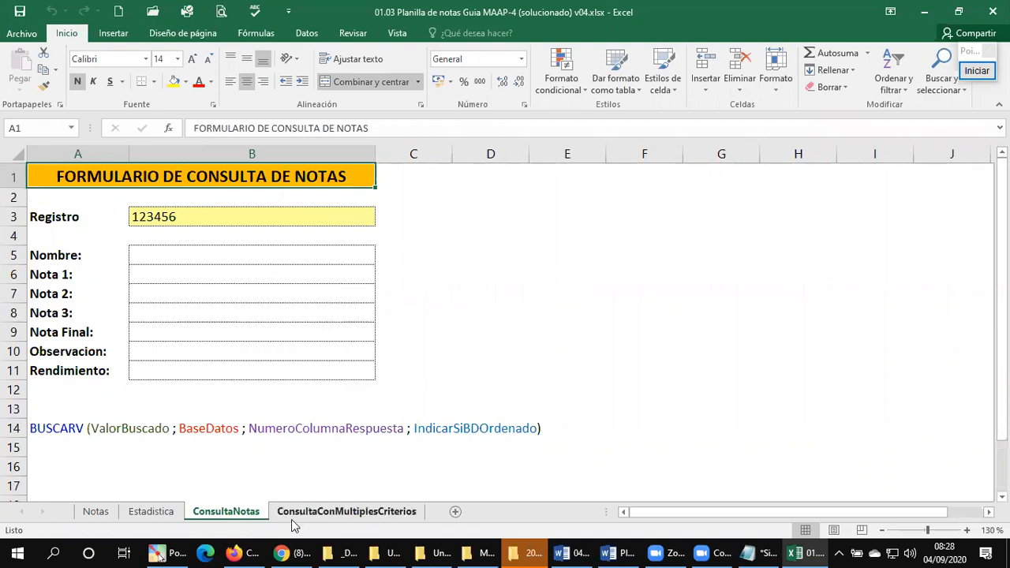
pyautogui.click(362, 511)
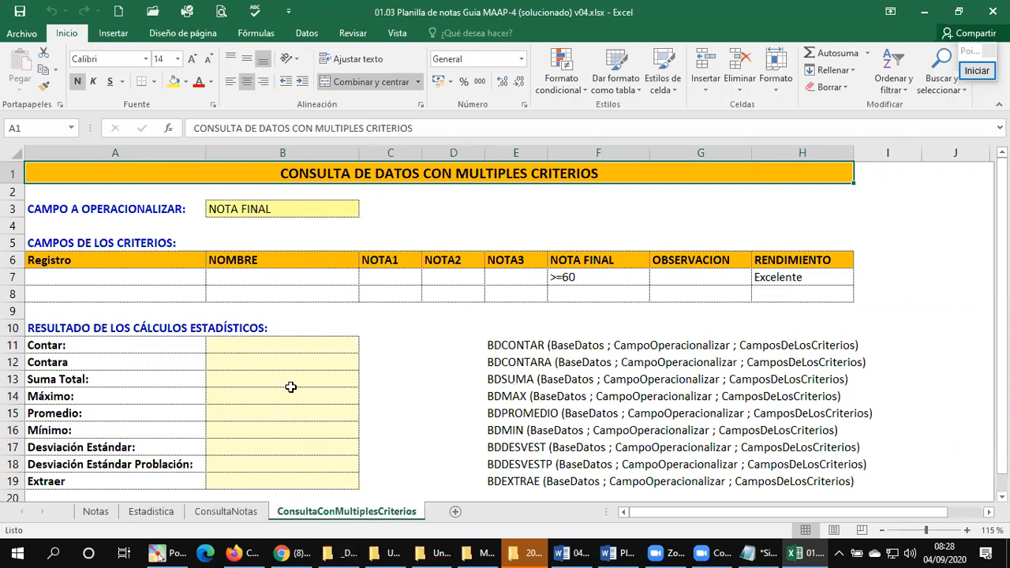
# Step: Go over all four sheets once more, from Notas through ConsultaConMultiplesCriterios, ending on the grade list in Notas
pyautogui.click(89, 512)
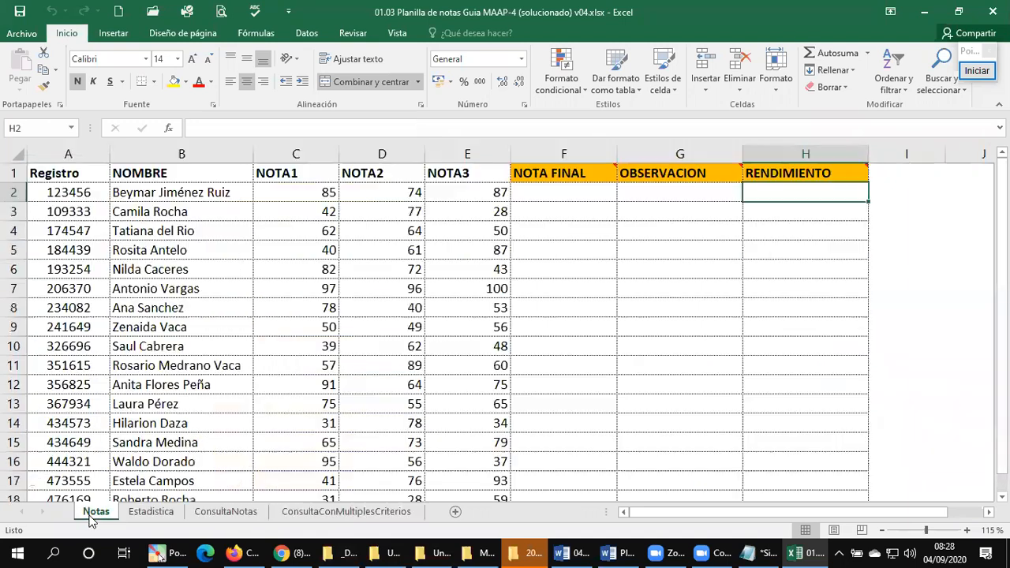
pyautogui.click(583, 194)
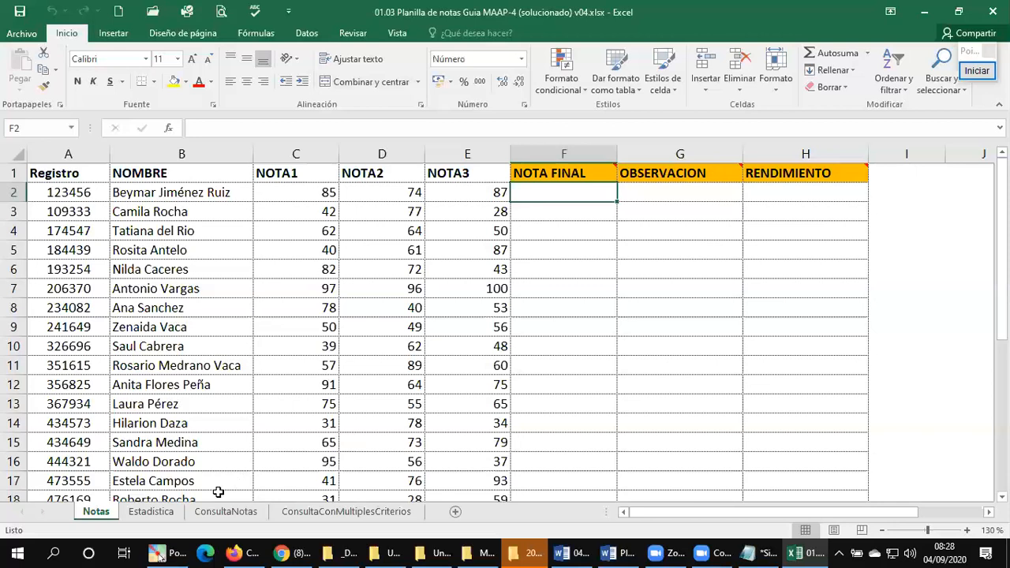
pyautogui.click(169, 513)
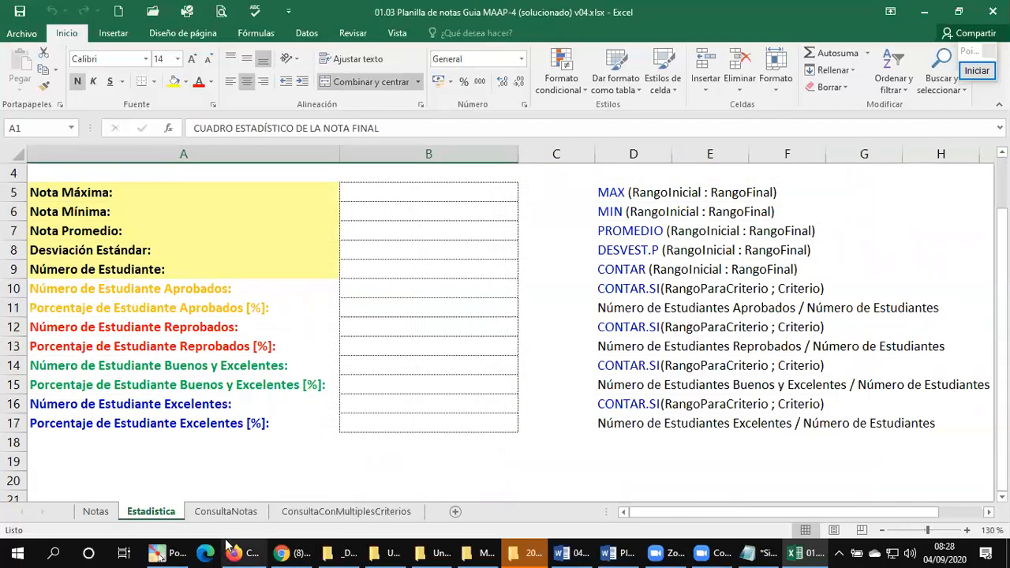
pyautogui.click(226, 510)
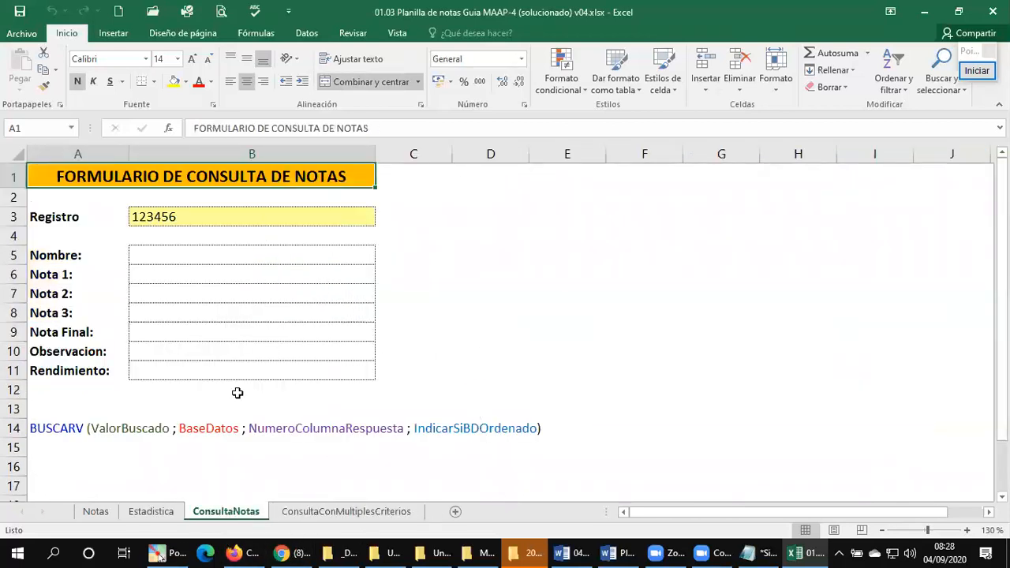
pyautogui.click(344, 513)
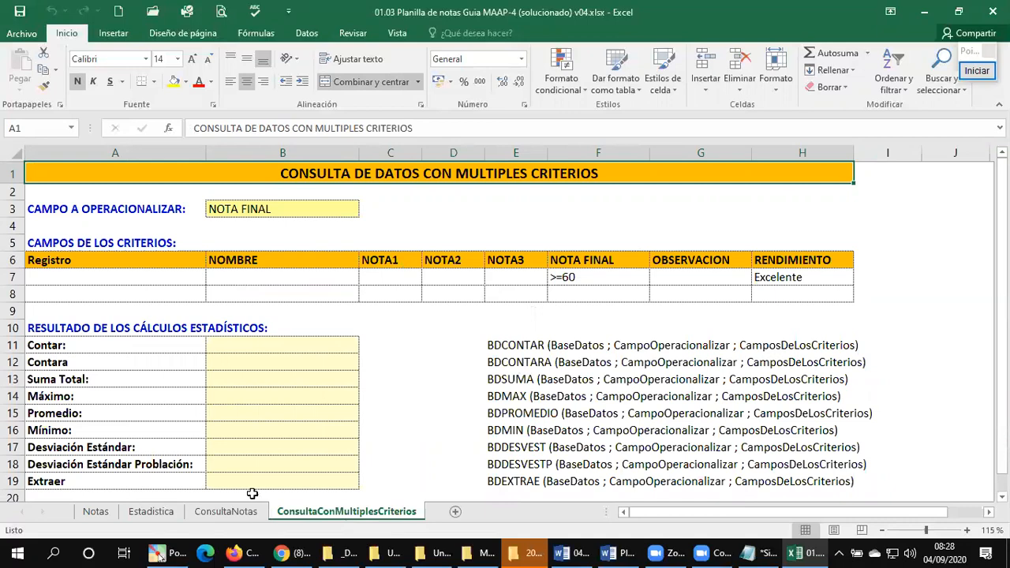
pyautogui.click(98, 513)
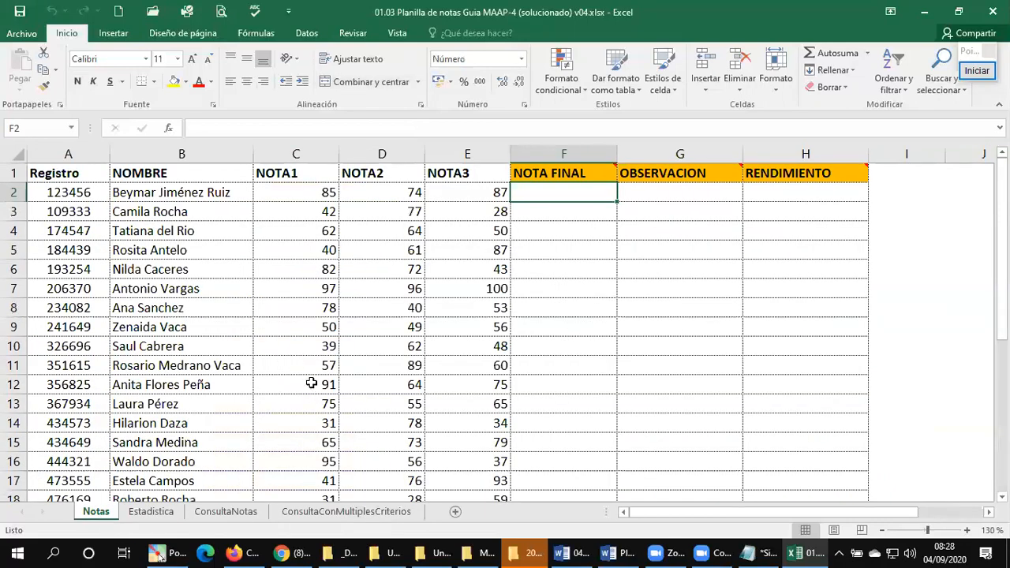
pyautogui.scroll(-1, 303, 364)
pyautogui.scroll(1, 392, 342)
# Step: Switch to File Explorer, open 01.00 Unidad 1 - Hoja de calculo Excel v02.docx in Word, and close the Plantilla research document
pyautogui.click(387, 549)
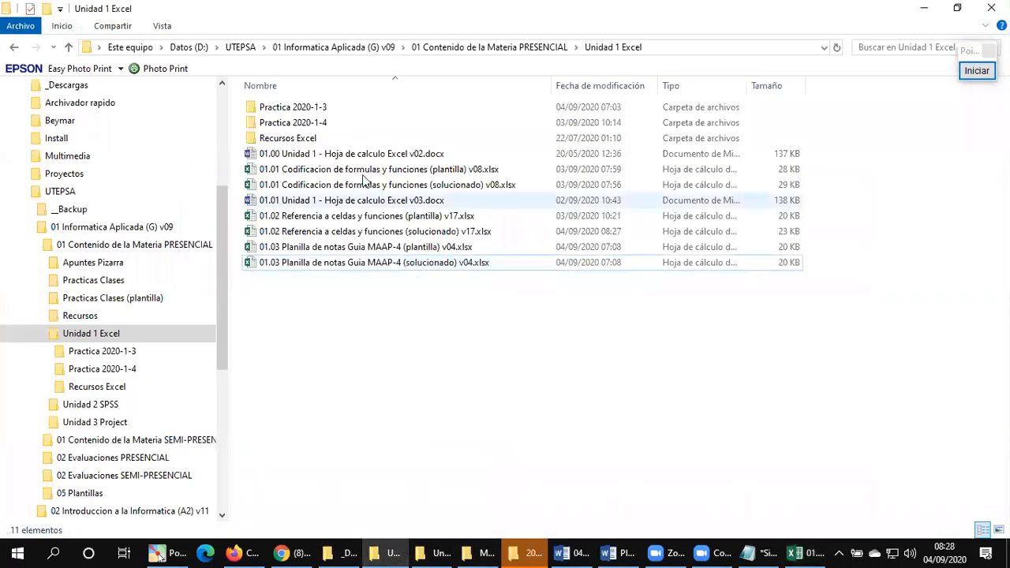
pyautogui.doubleClick(369, 155)
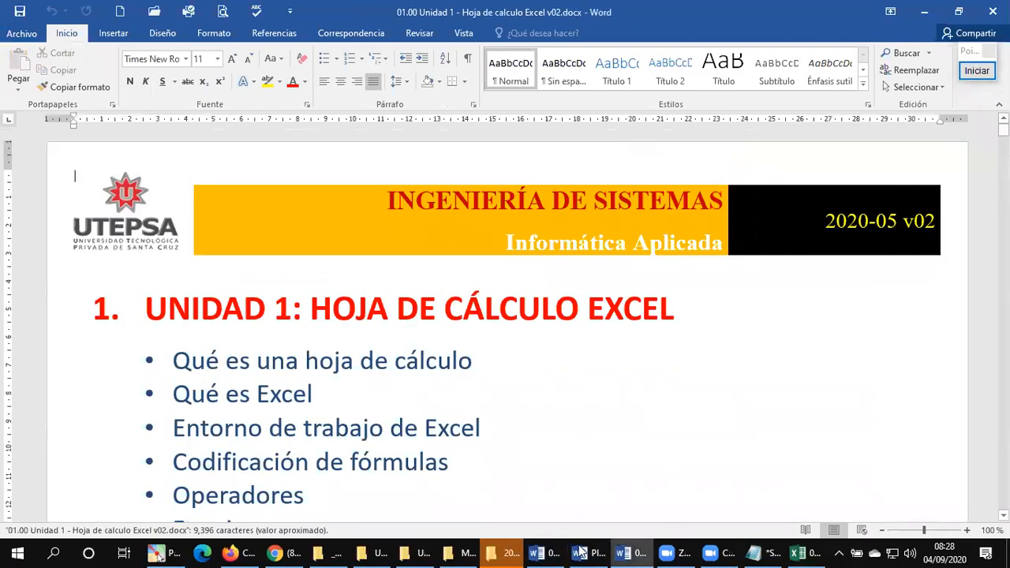
pyautogui.click(589, 553)
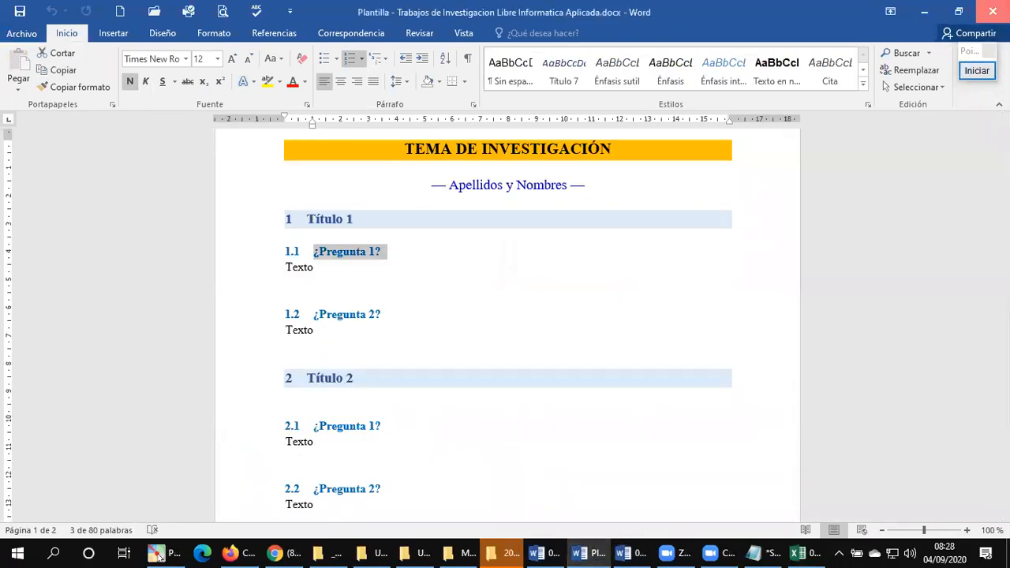
pyautogui.click(992, 12)
pyautogui.click(560, 552)
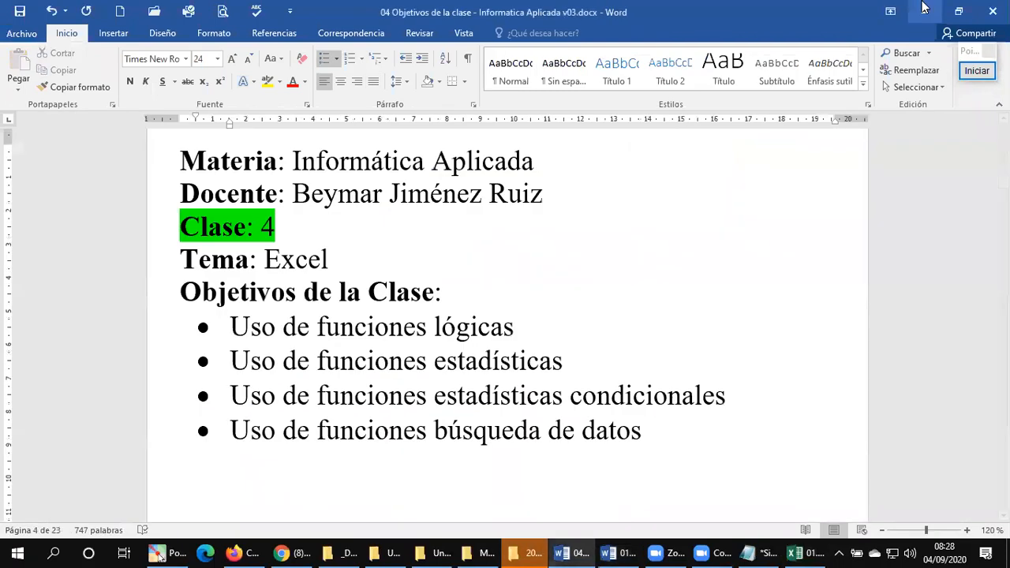
pyautogui.click(611, 553)
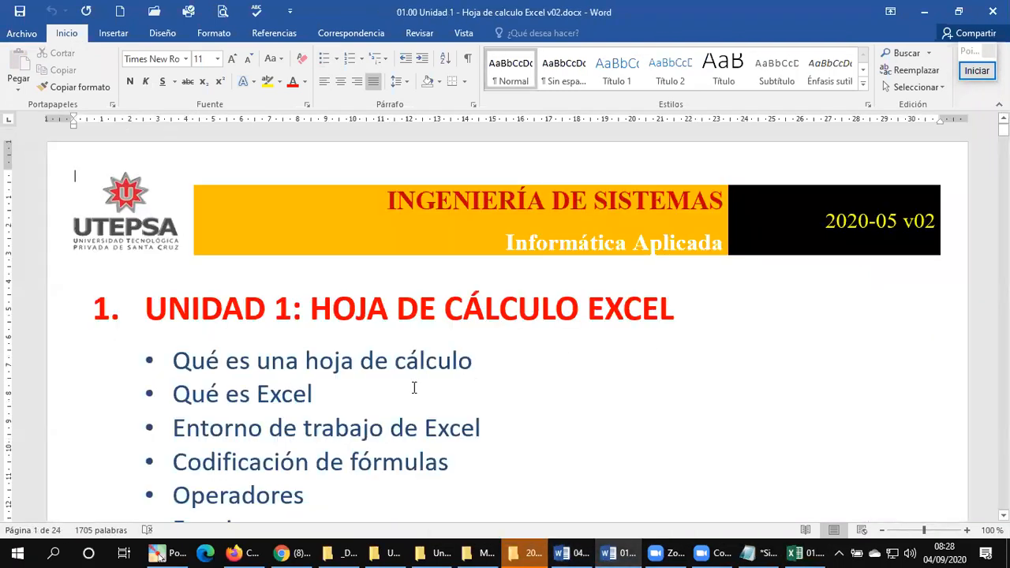
# Step: Find the Ejemplo Función SI section in the Unidad 1 document and examine its Enunciado and Diseño Lógico
pyautogui.click(413, 387)
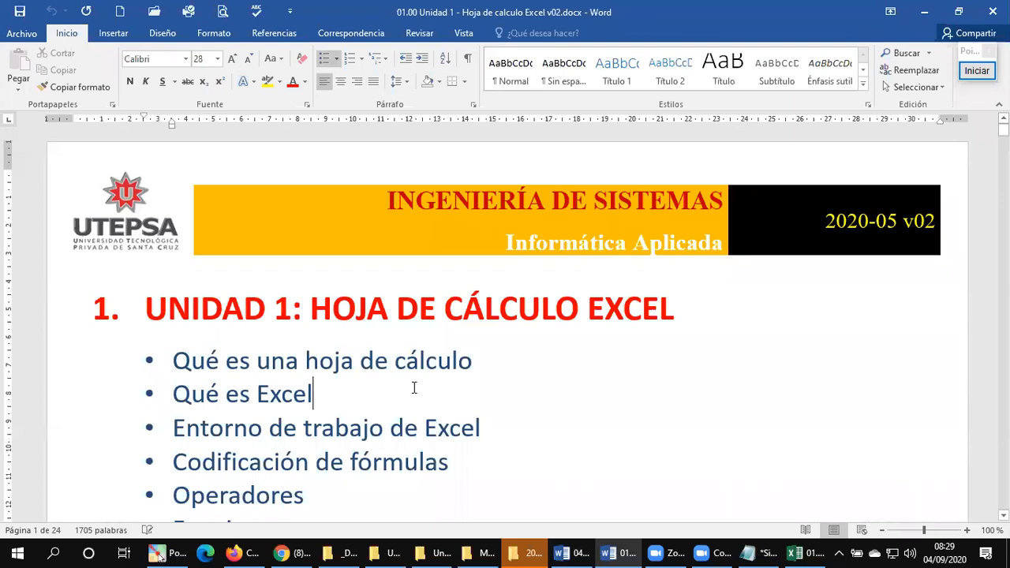
pyautogui.hotkey('ctrl', 'End')
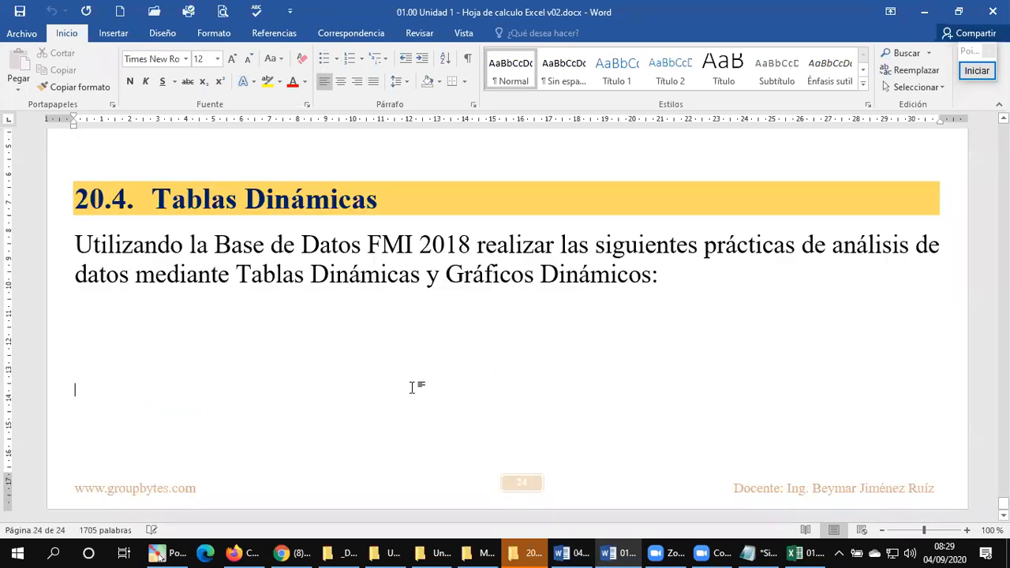
pyautogui.scroll(20, 412, 388)
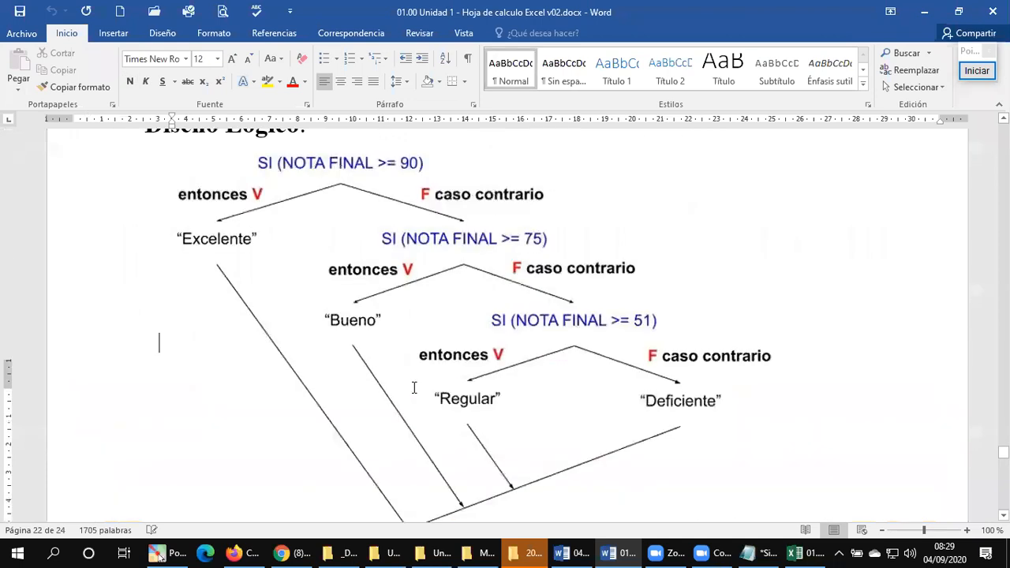
pyautogui.press('pageup')
pyautogui.press('pageup')
pyautogui.press('pageup')
pyautogui.press('pageup')
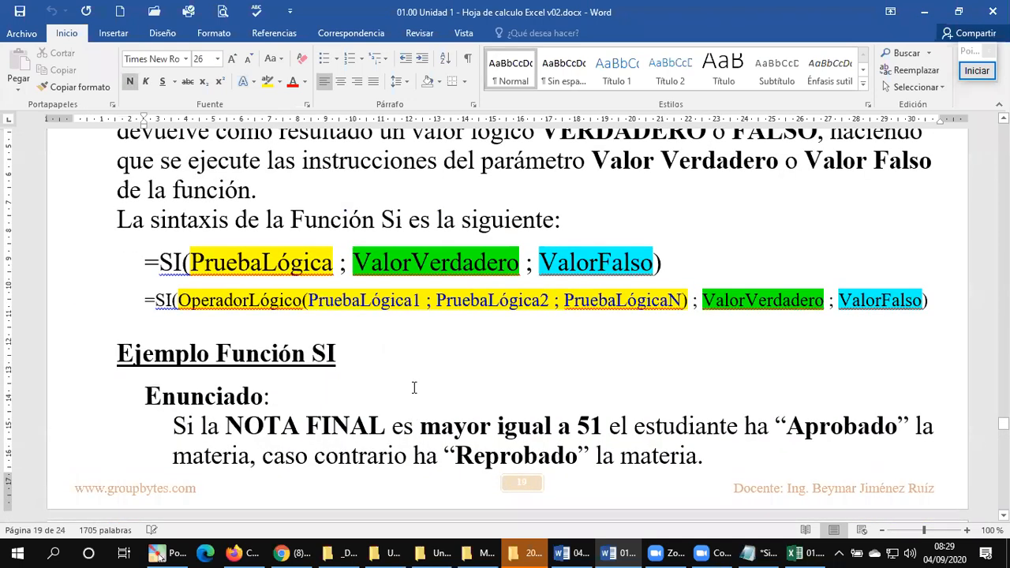
pyautogui.scroll(-5, 414, 388)
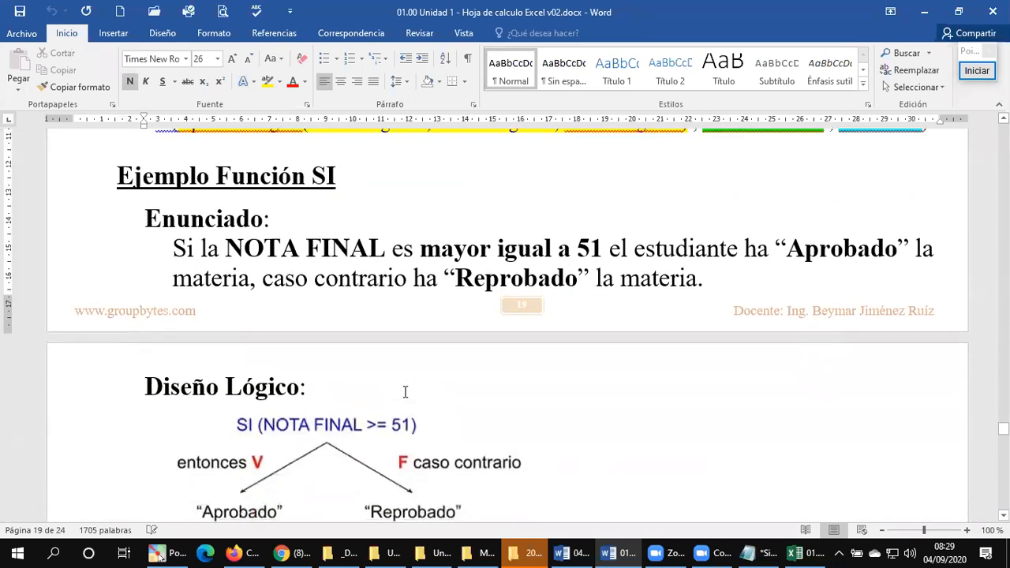
pyautogui.scroll(-1, 405, 393)
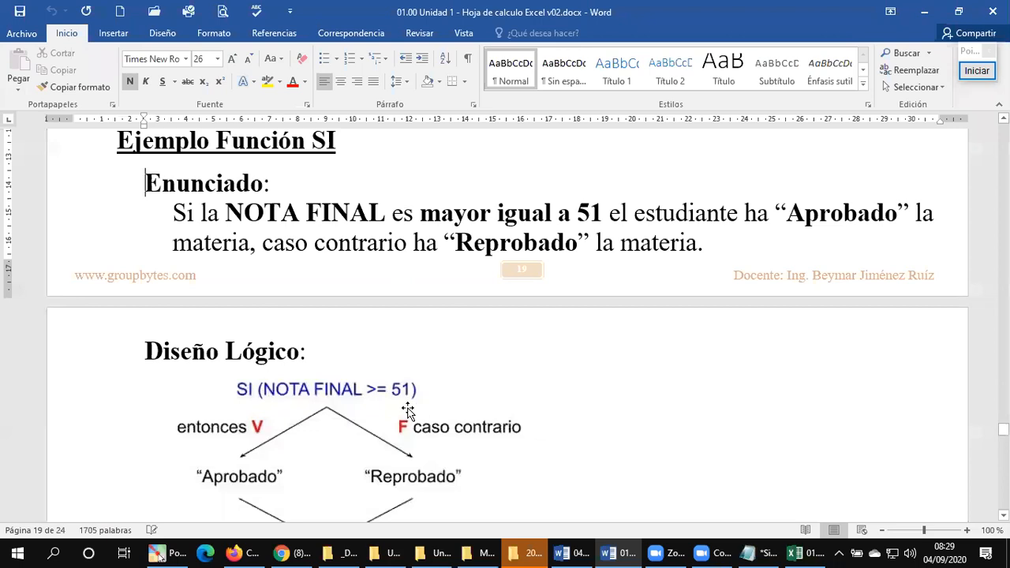
# Step: Switch back to the grade workbook in Excel and read the OBSERVACION and NOTA FINAL header comments, leaving cell F2 selected
pyautogui.click(801, 552)
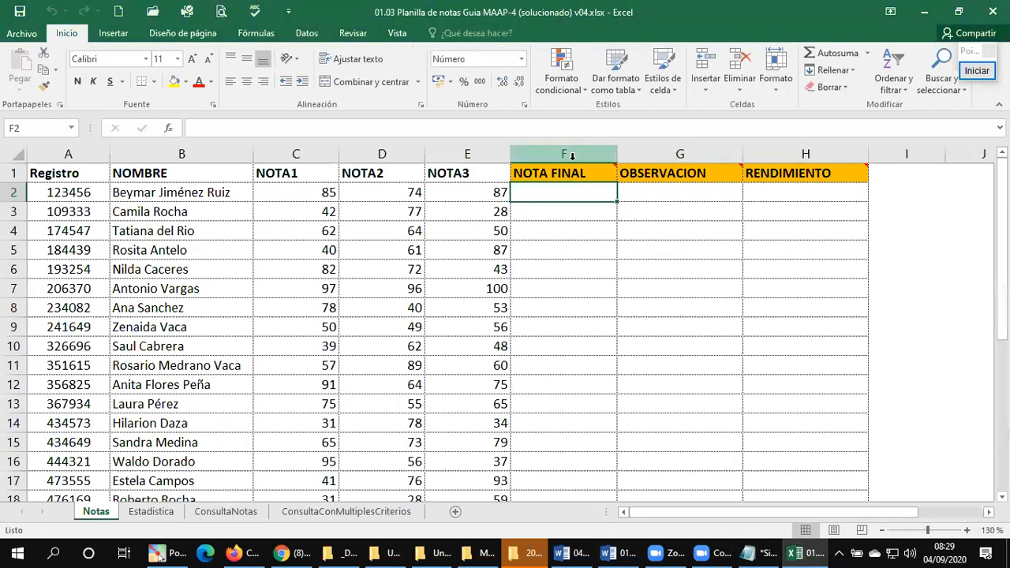
pyautogui.moveTo(557, 173)
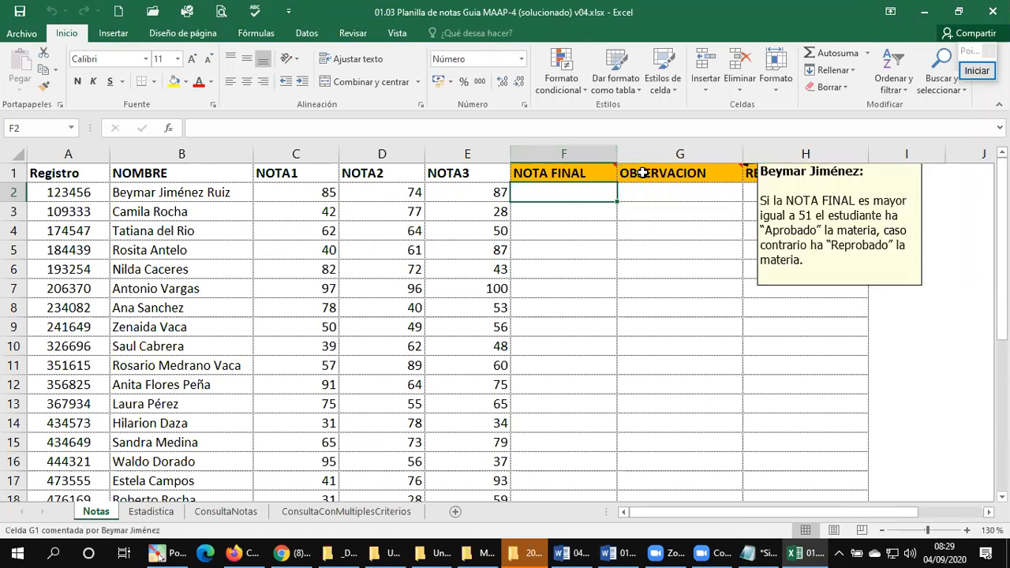
pyautogui.click(645, 173)
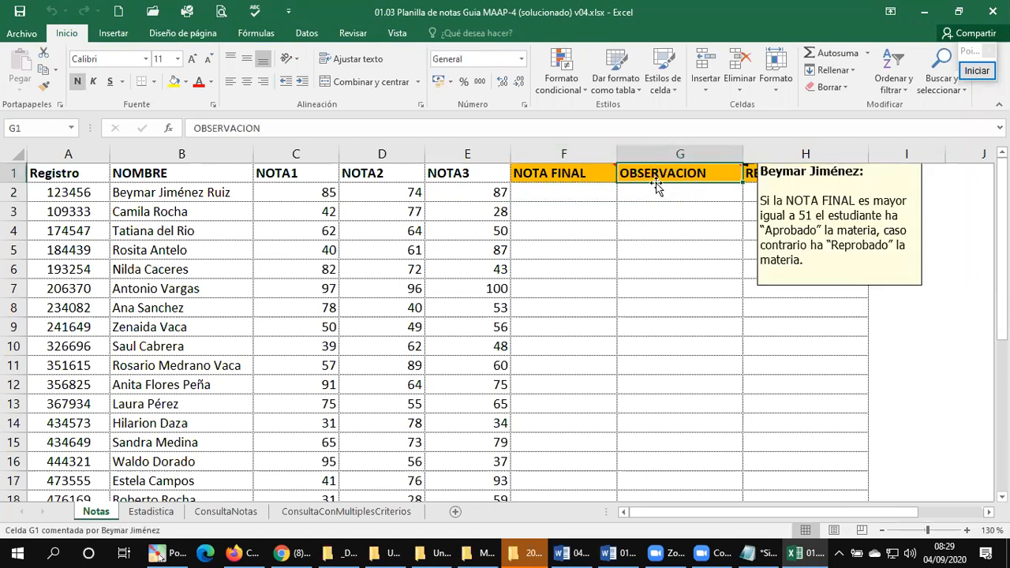
pyautogui.click(654, 190)
pyautogui.moveTo(656, 175)
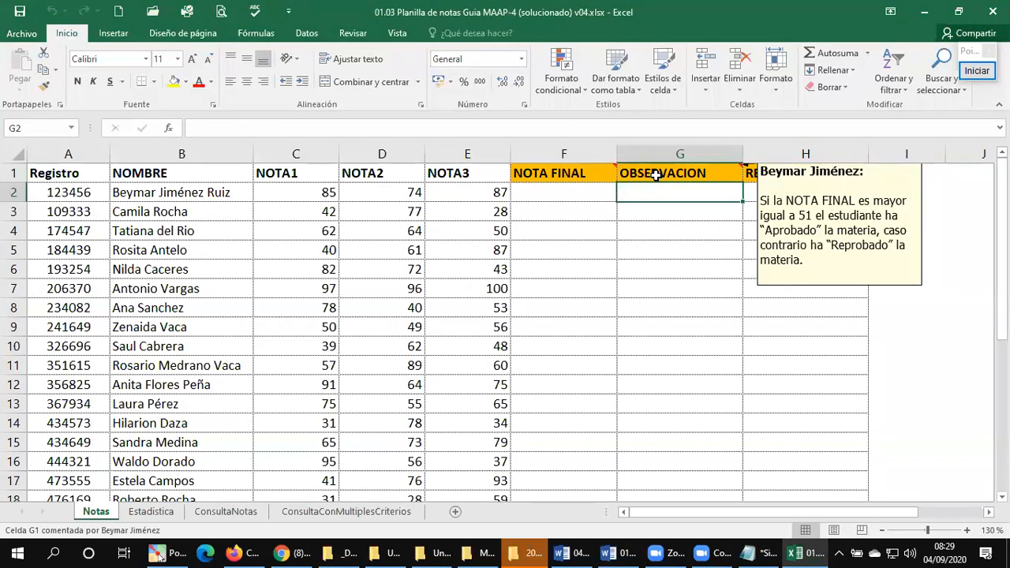
pyautogui.click(560, 180)
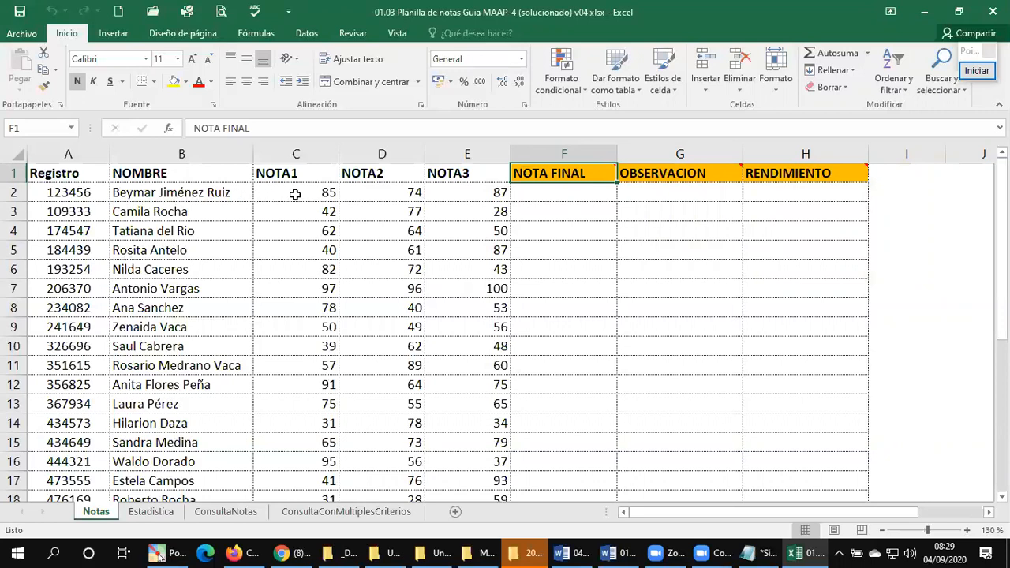
pyautogui.click(565, 196)
pyautogui.moveTo(558, 169)
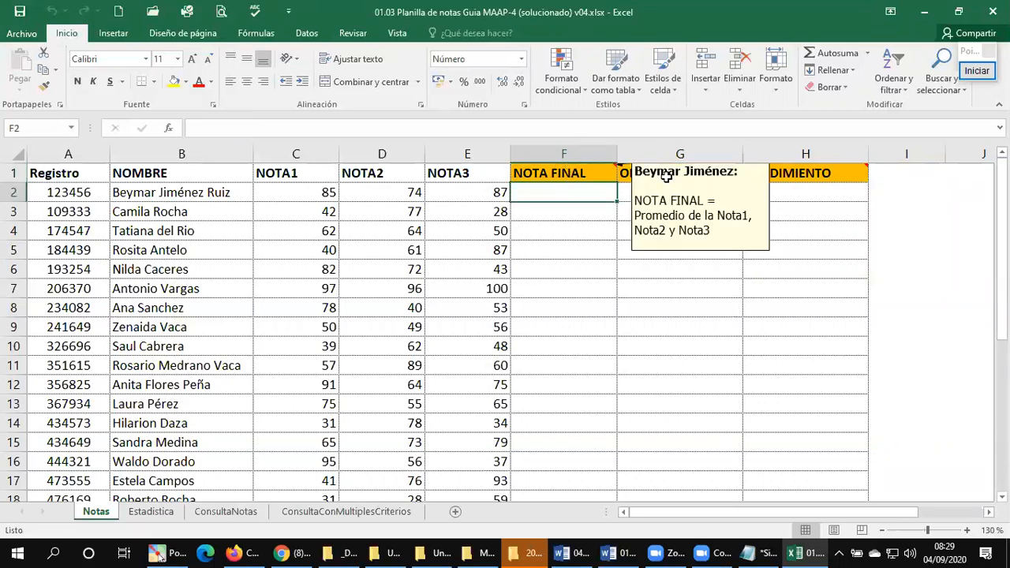
pyautogui.moveTo(680, 180)
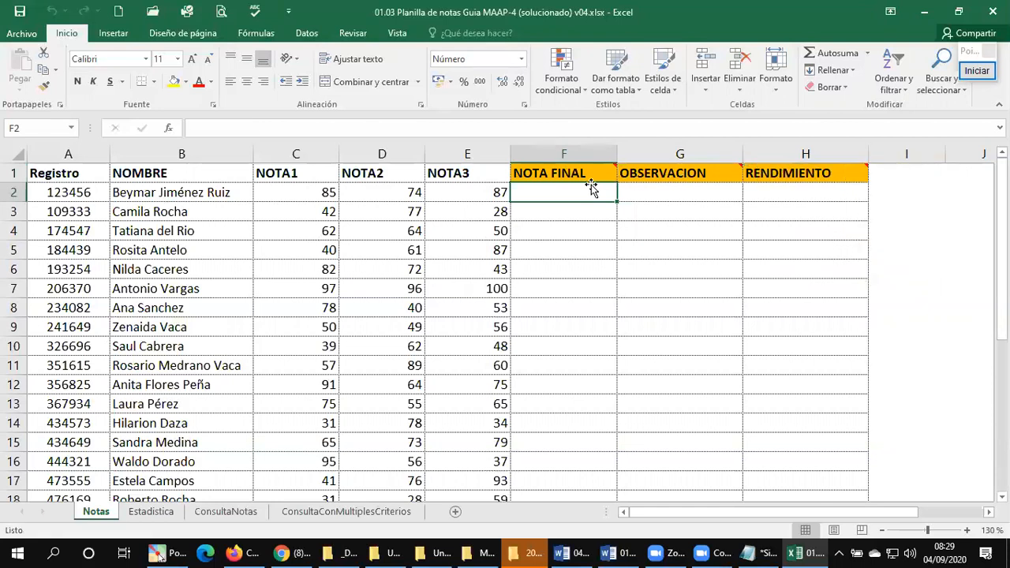
pyautogui.moveTo(777, 171)
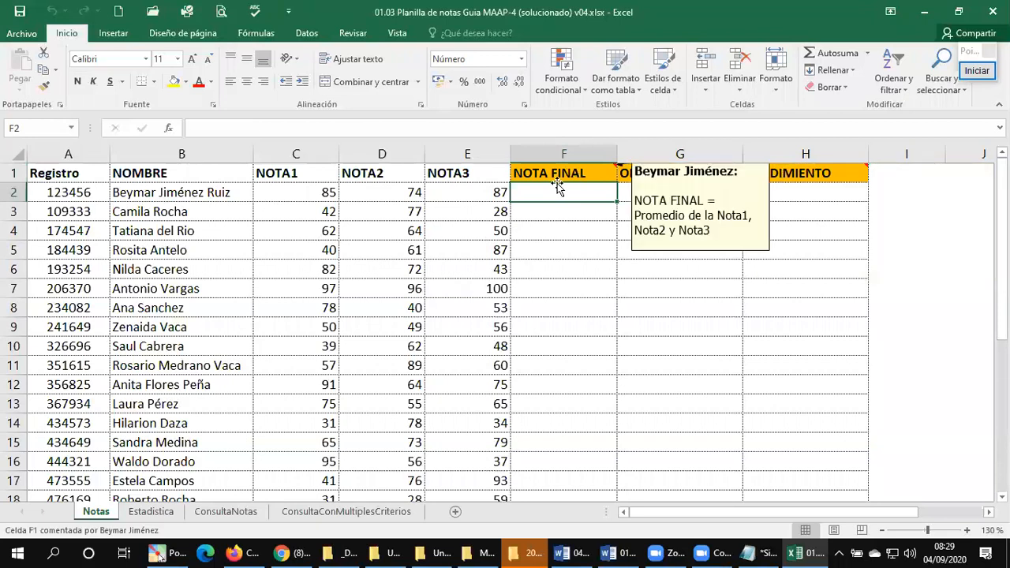
pyautogui.moveTo(550, 174)
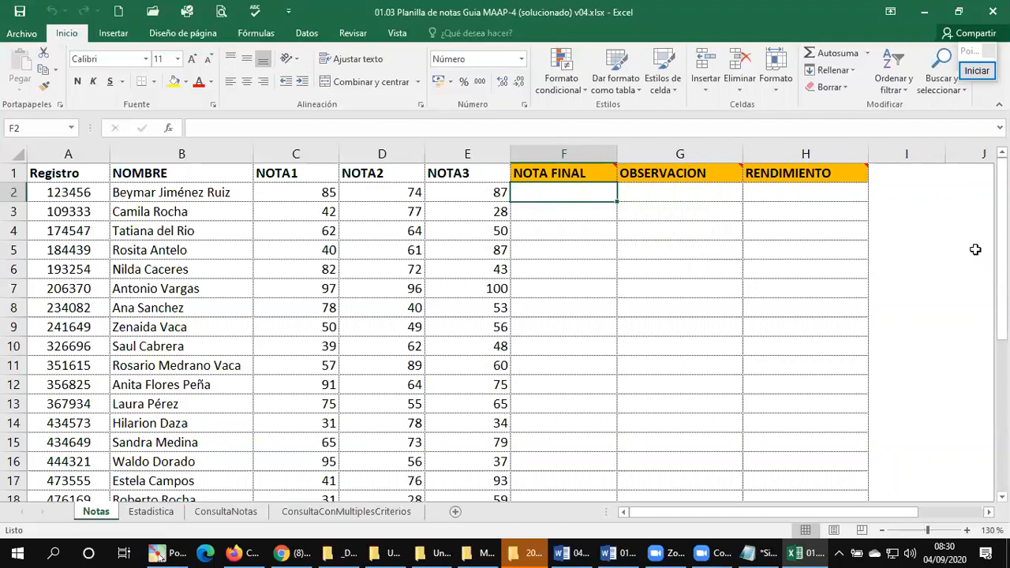
# Step: Enter the formula =PROMEDIO(C2:E2) in cell F2 to average the three grades of the first student
pyautogui.write('=pro')
pyautogui.press('BackSpace')
pyautogui.press('BackSpace')
pyautogui.press('BackSpace')
pyautogui.write('PROMEDIO(')
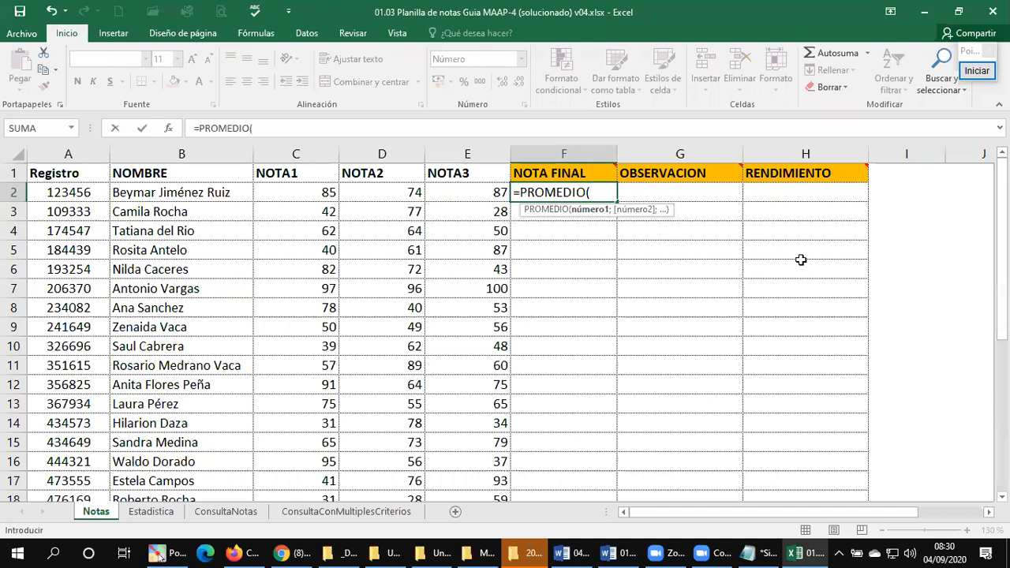
pyautogui.write('C')
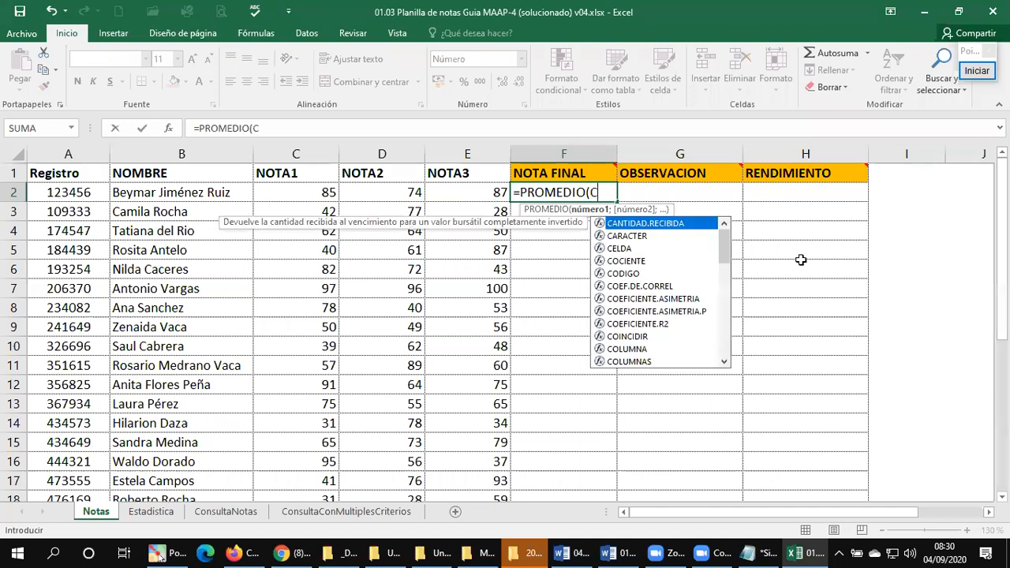
pyautogui.write('2:')
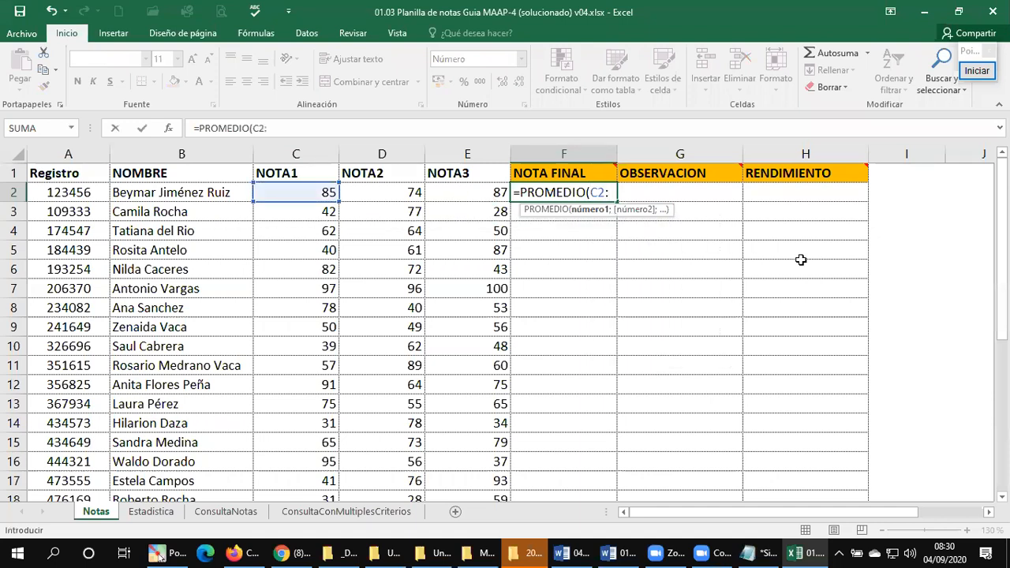
pyautogui.write('E2)')
pyautogui.press('Return')
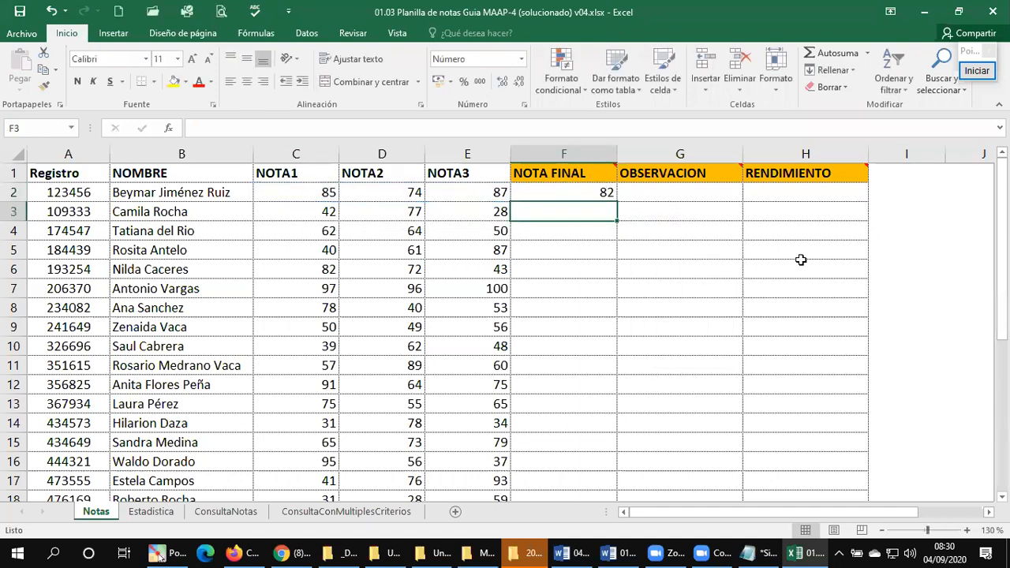
# Step: Fill the NOTA FINAL formula from F2 down to F30 and check the column through the last student
pyautogui.click(587, 189)
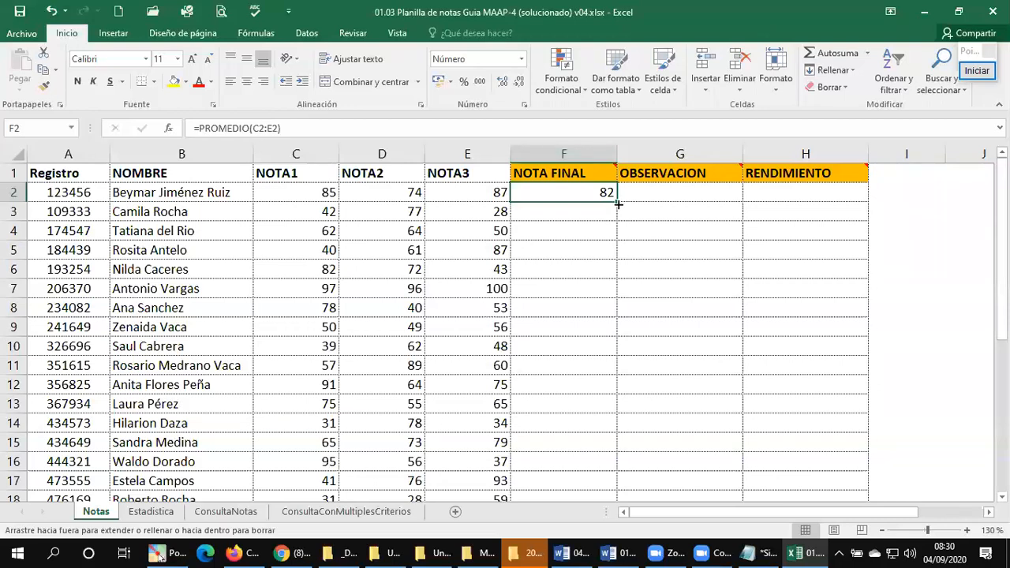
pyautogui.doubleClick(619, 203)
pyautogui.scroll(-3, 579, 319)
pyautogui.scroll(-4, 574, 312)
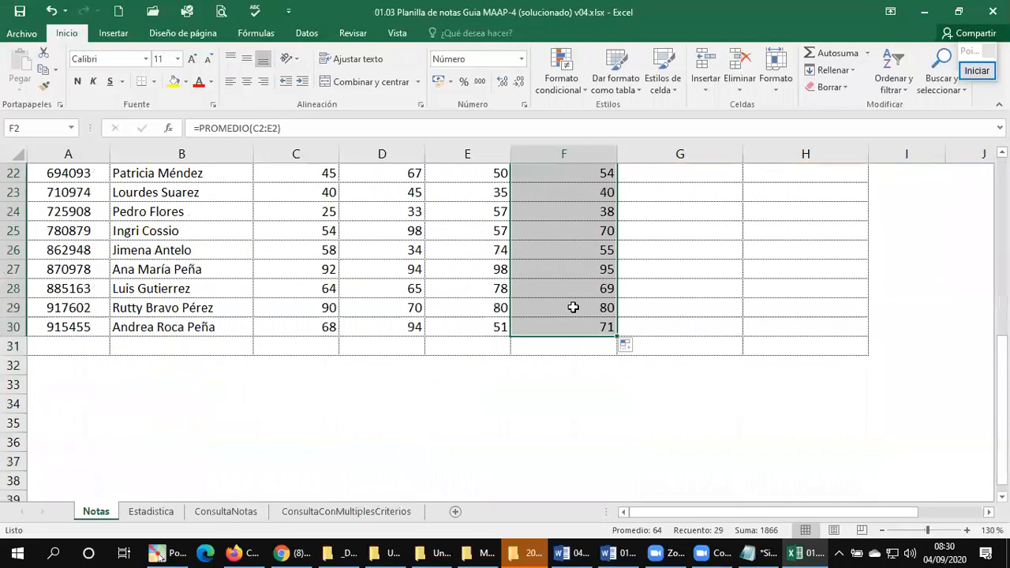
pyautogui.scroll(4, 616, 310)
pyautogui.scroll(3, 605, 309)
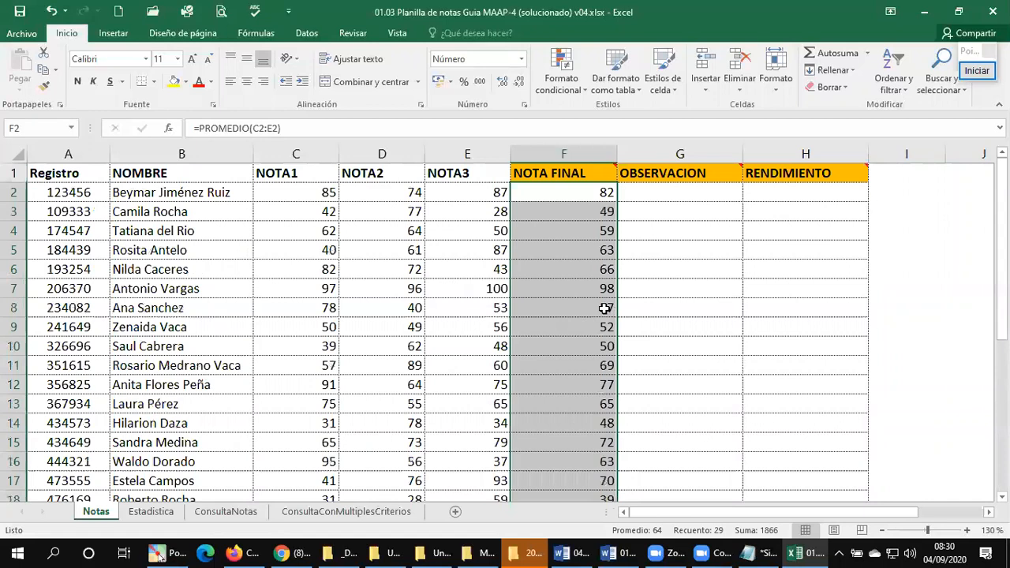
# Step: Select cell G2 and read the comment on the OBSERVACION header for the pass or fail rule
pyautogui.click(663, 194)
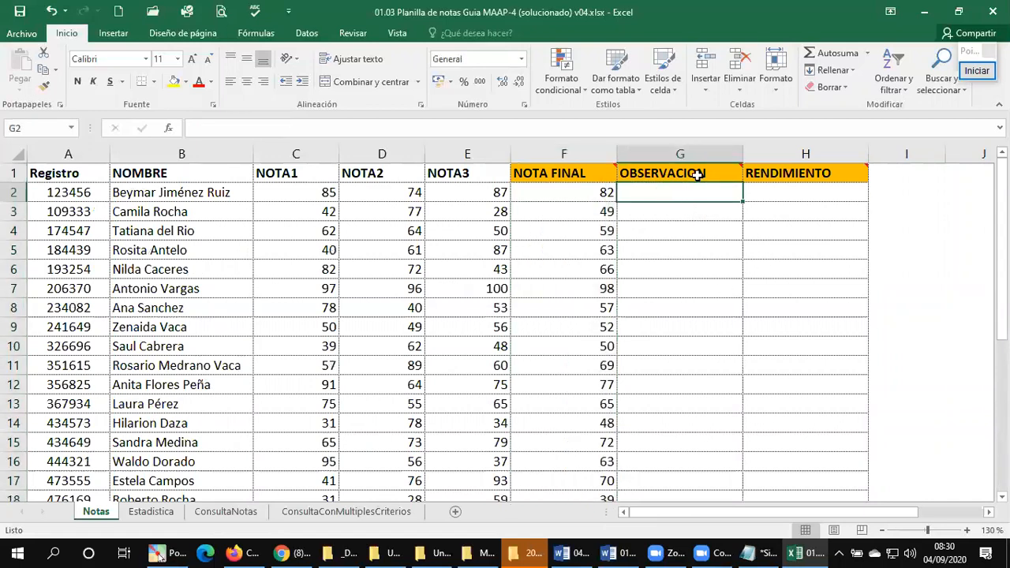
pyautogui.moveTo(697, 173)
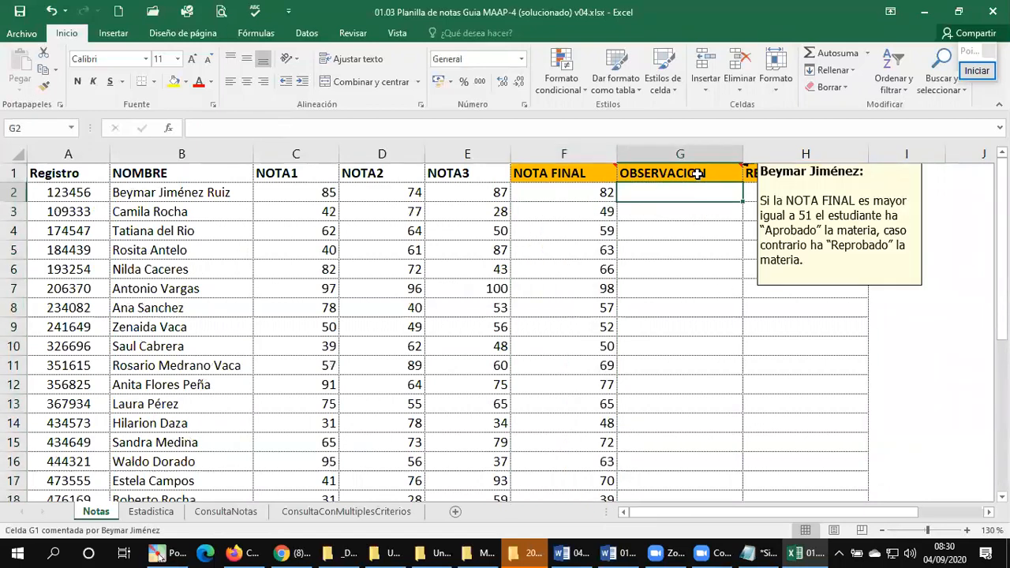
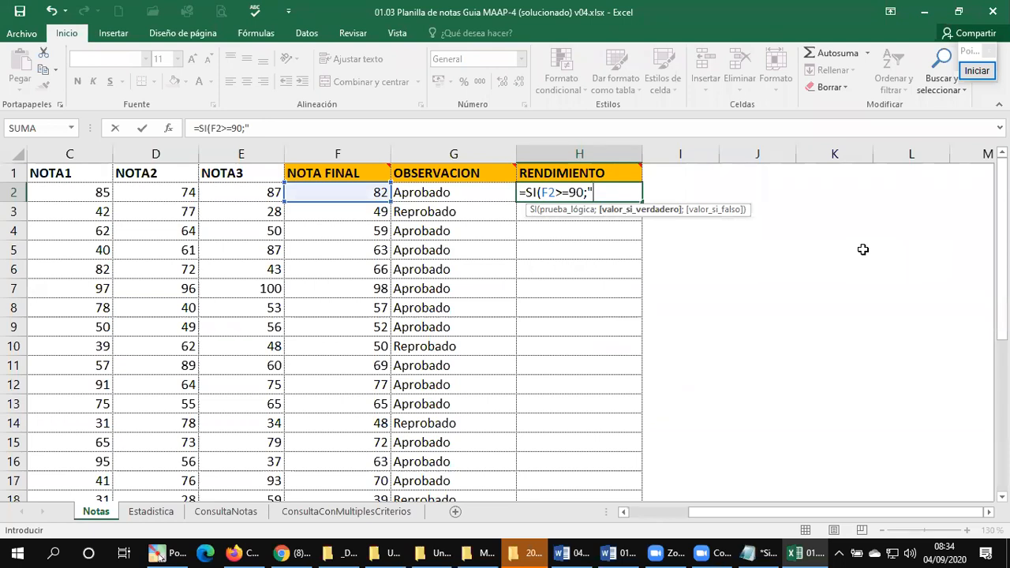
# Step: Continue the formula in cell H2 with "Excelente" as the result when F2>=90
pyautogui.write('E')
pyautogui.press('BackSpace')
pyautogui.write('Excelente";')
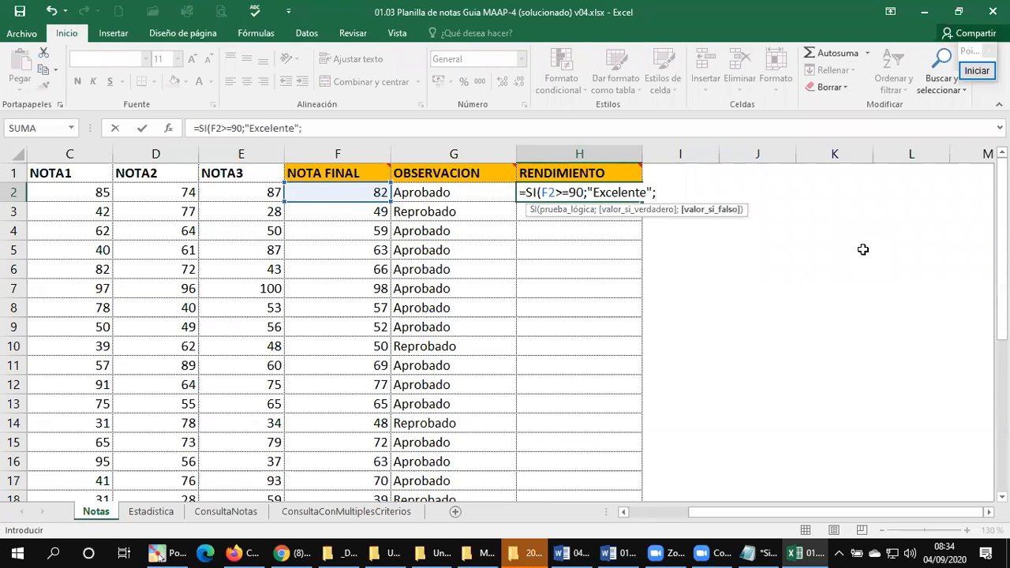
# Step: Consult the logic diagram in the Word document, and nest a second test SI(F2>=75; in the H2 formula in Excel
pyautogui.click(618, 553)
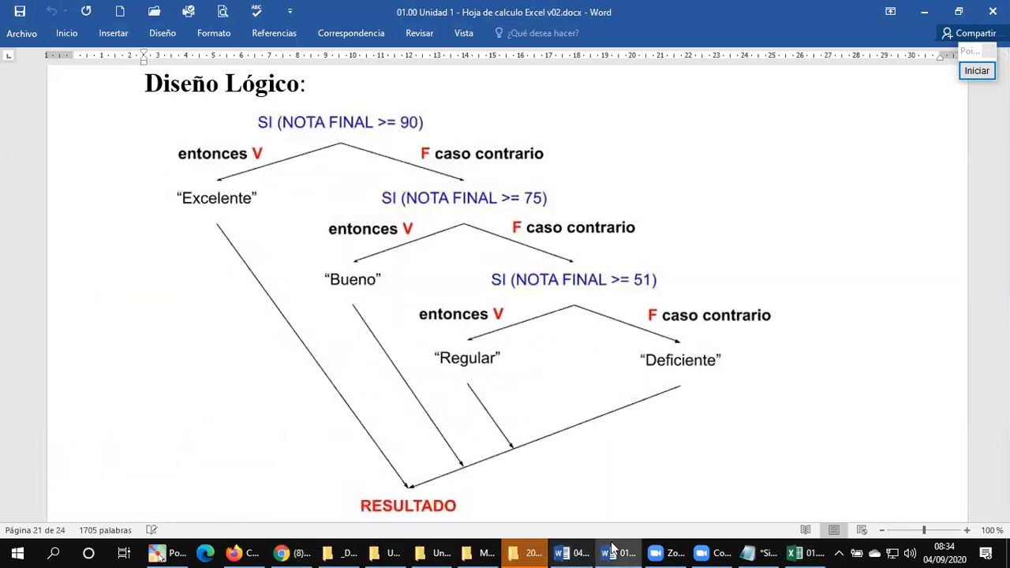
pyautogui.click(803, 552)
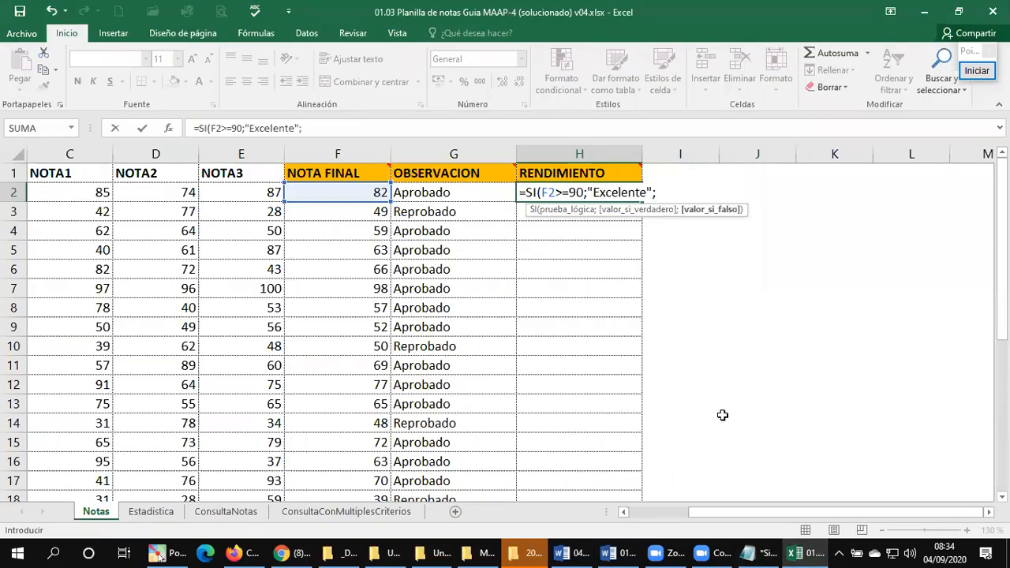
pyautogui.write('SI')
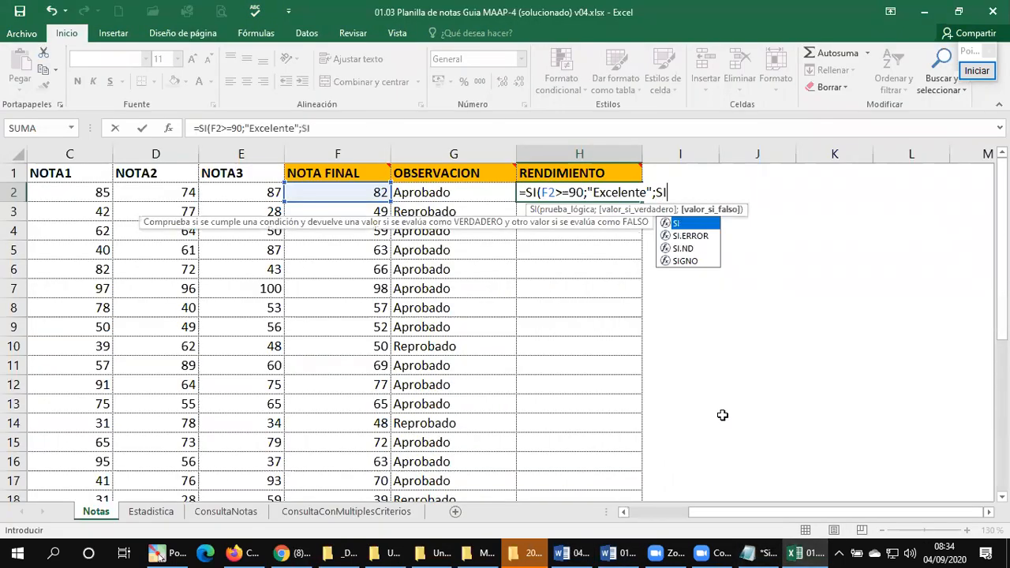
pyautogui.write('(F2')
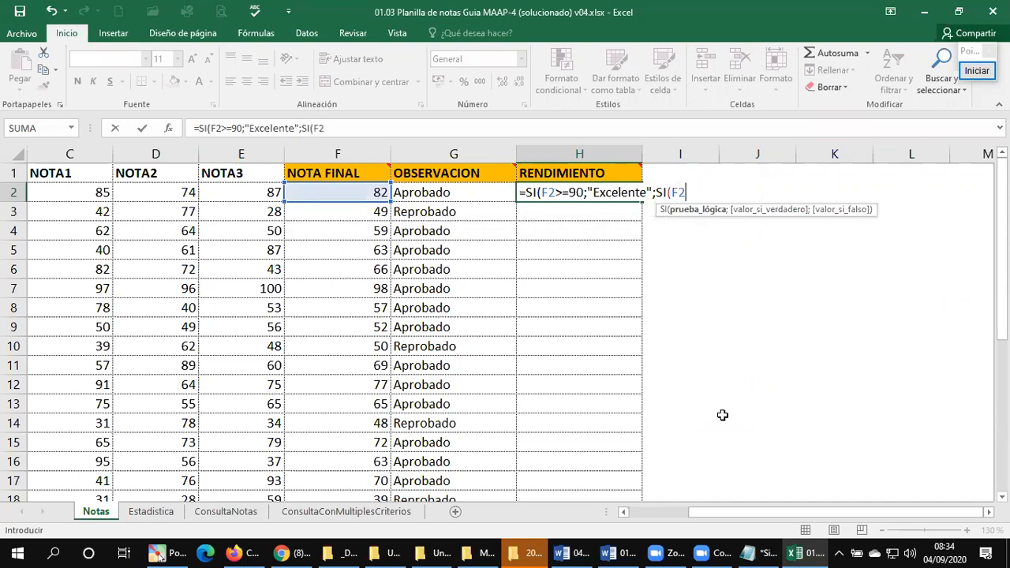
pyautogui.write('>=75;')
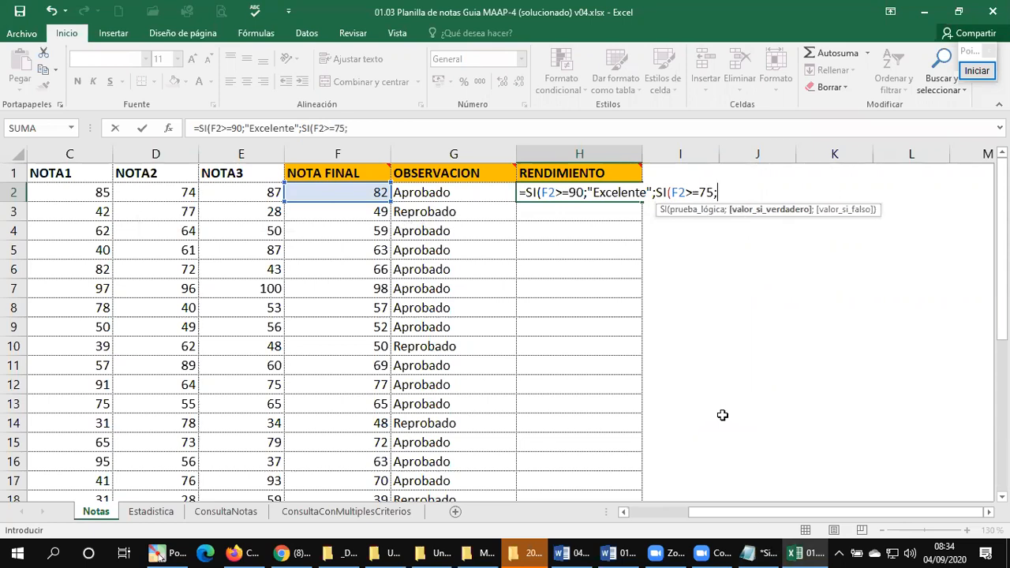
pyautogui.write('"Bueno"')
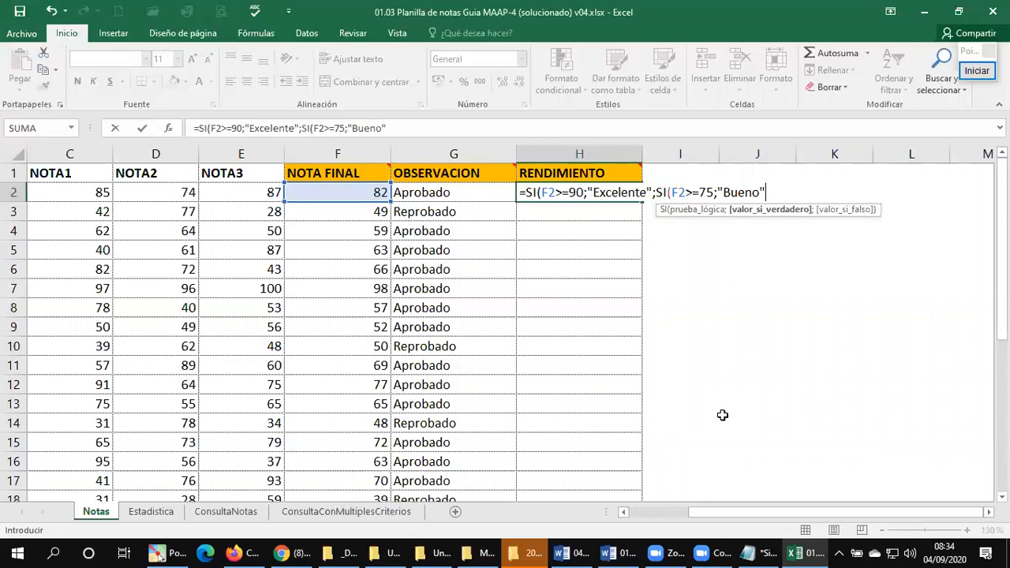
# Step: Add "Bueno" as the true result of the nested F2>=75 test in H2
pyautogui.write(';')
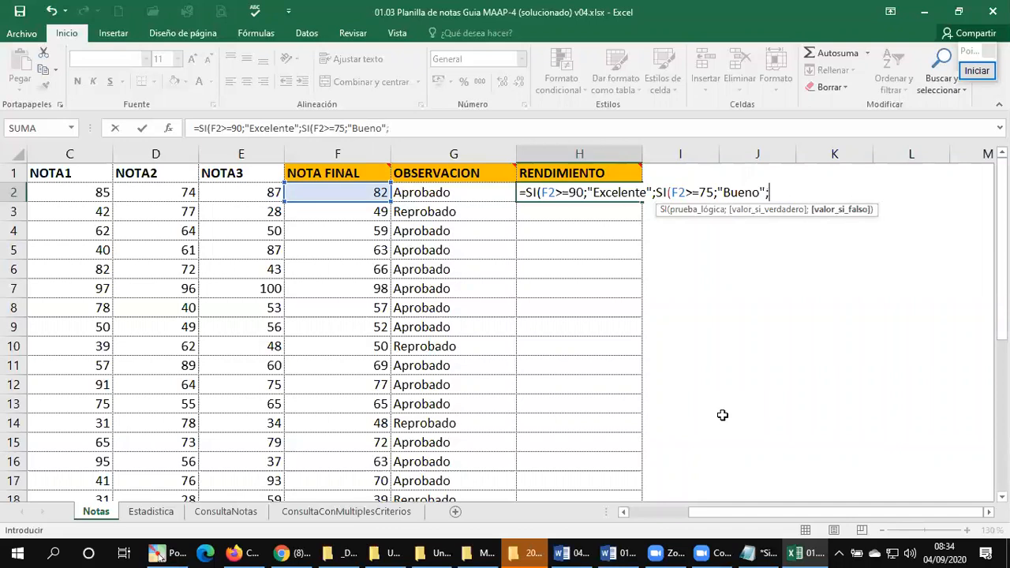
# Step: Check the next branch of the Word diagram, and nest a third test SI(F2>=51; in the H2 formula in Excel
pyautogui.click(619, 553)
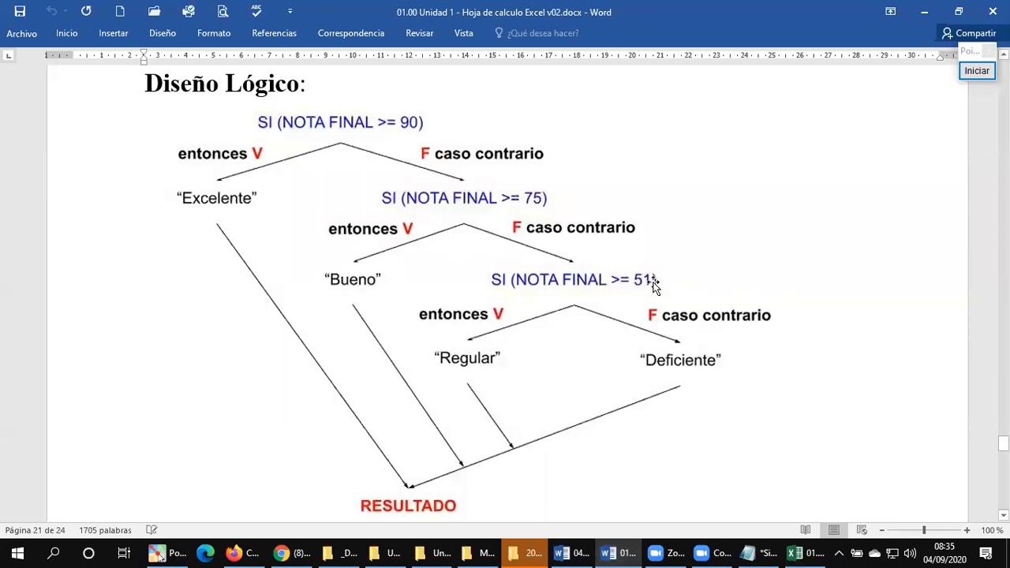
pyautogui.click(801, 553)
pyautogui.moveTo(720, 546)
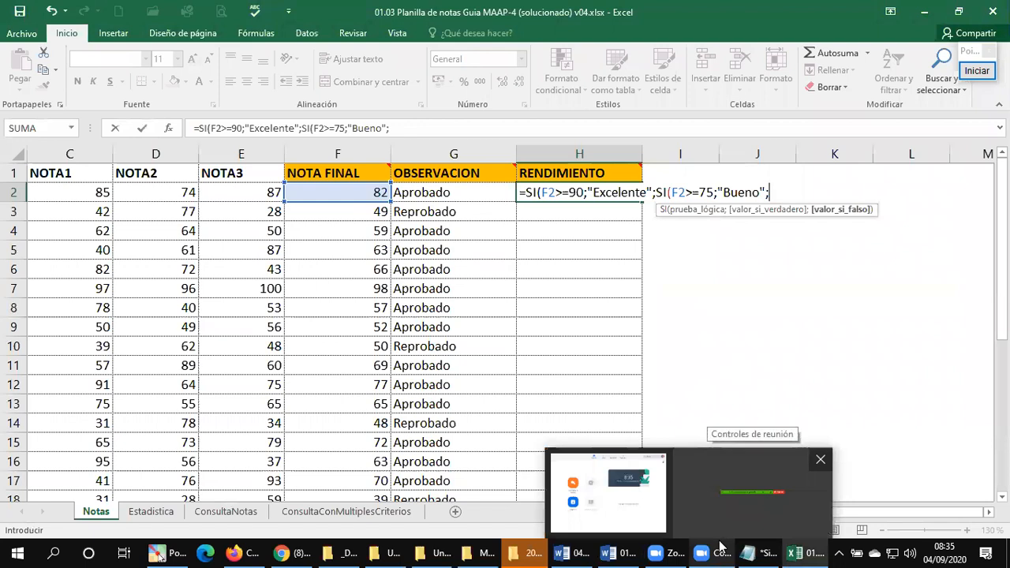
pyautogui.write('SI(')
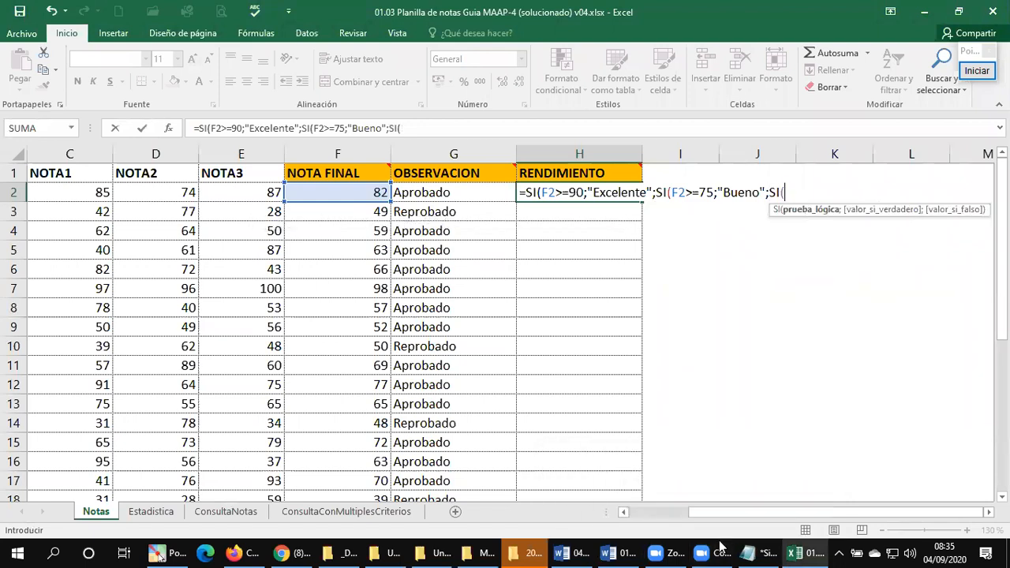
pyautogui.write('F2')
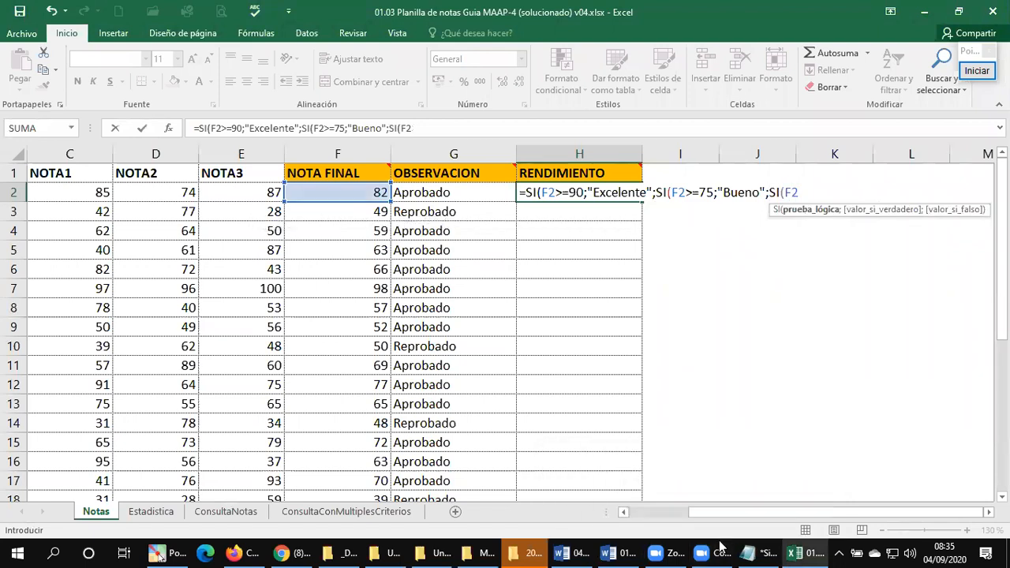
pyautogui.write('>=51;')
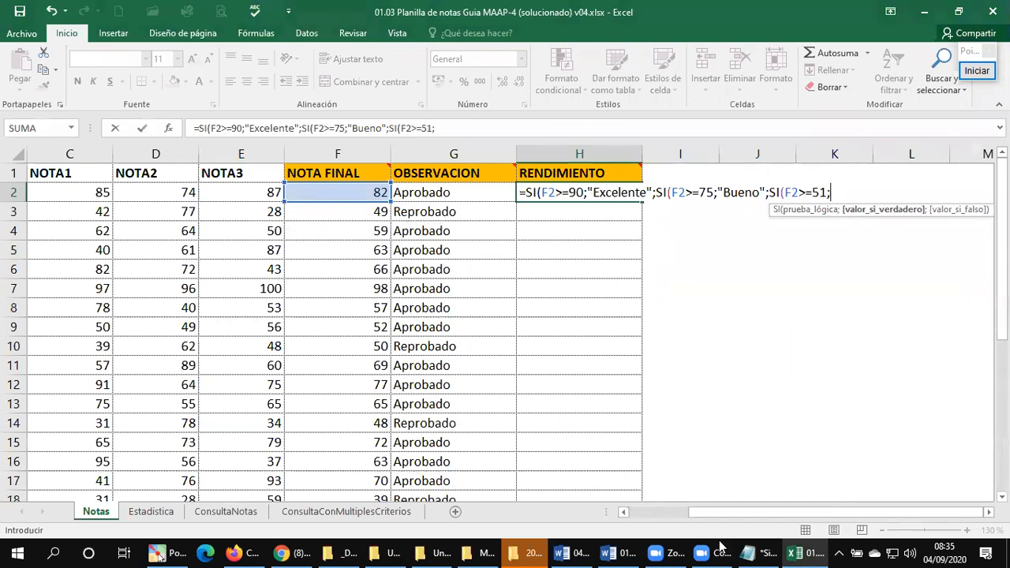
pyautogui.write('"Regula')
pyautogui.write('r')
# Step: Add "Regular" as the true result of the F2>=51 test in H2
pyautogui.press('BackSpace')
pyautogui.write('Regular"')
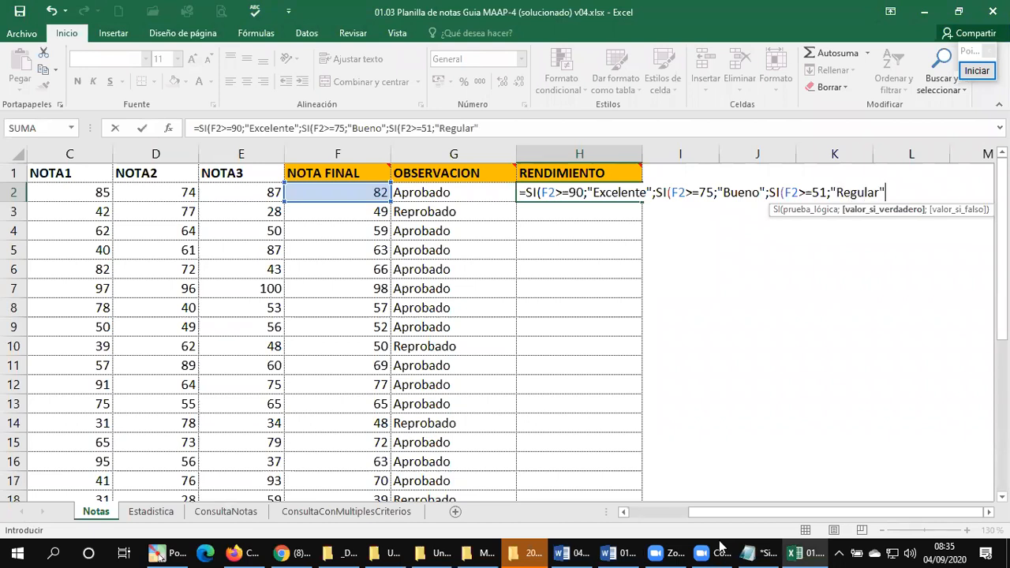
pyautogui.write(';')
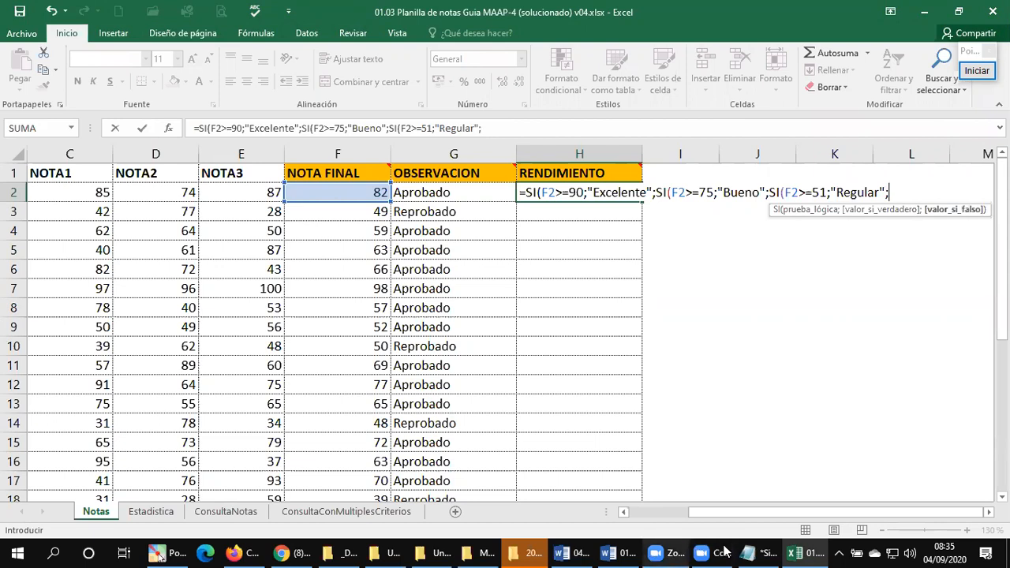
# Step: Check the last branch of the Word diagram, and finish the H2 formula in Excel with "Deficiente" and three closing parentheses
pyautogui.click(631, 551)
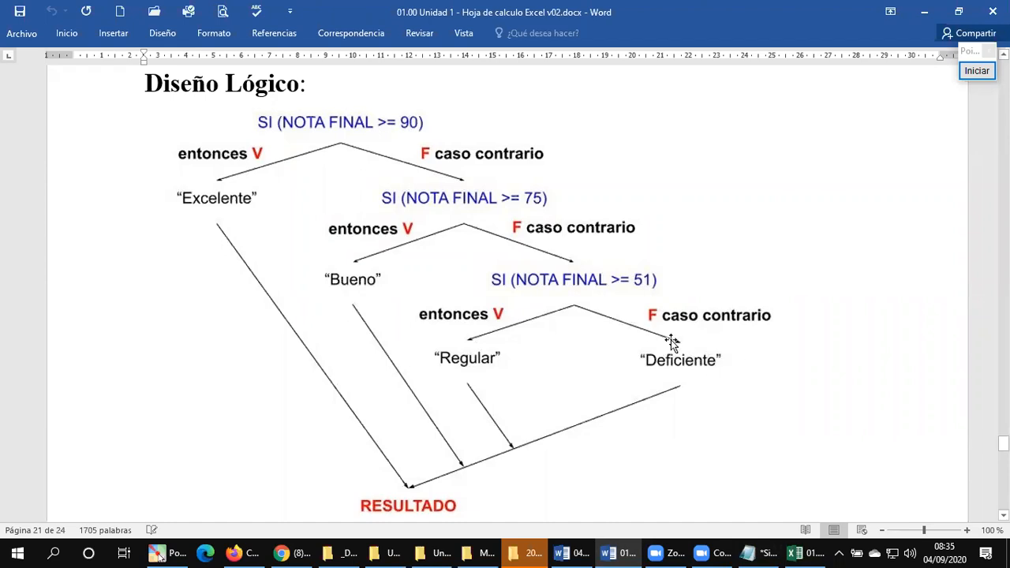
pyautogui.click(799, 552)
pyautogui.write('"')
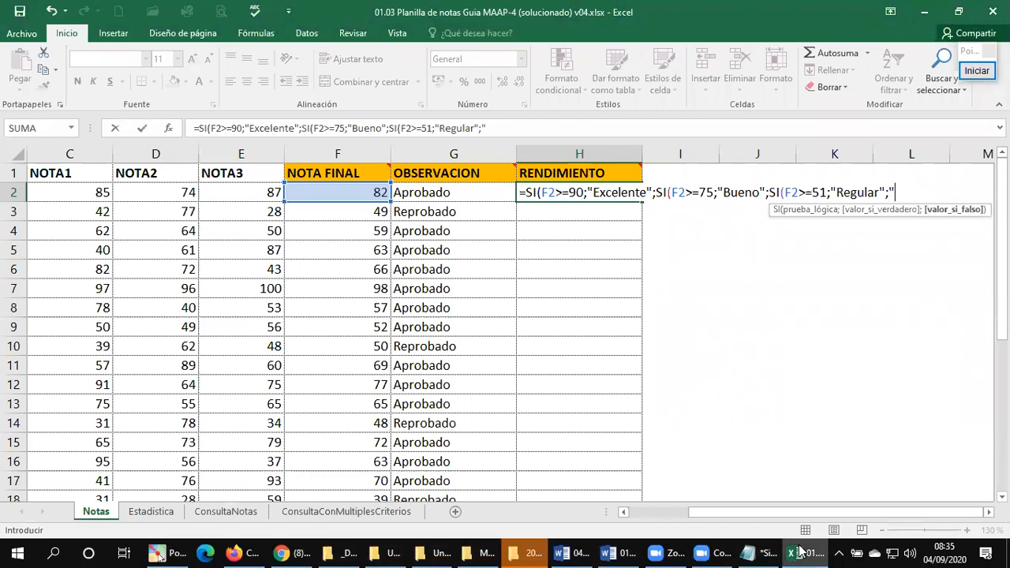
pyautogui.write('Deficiente"')
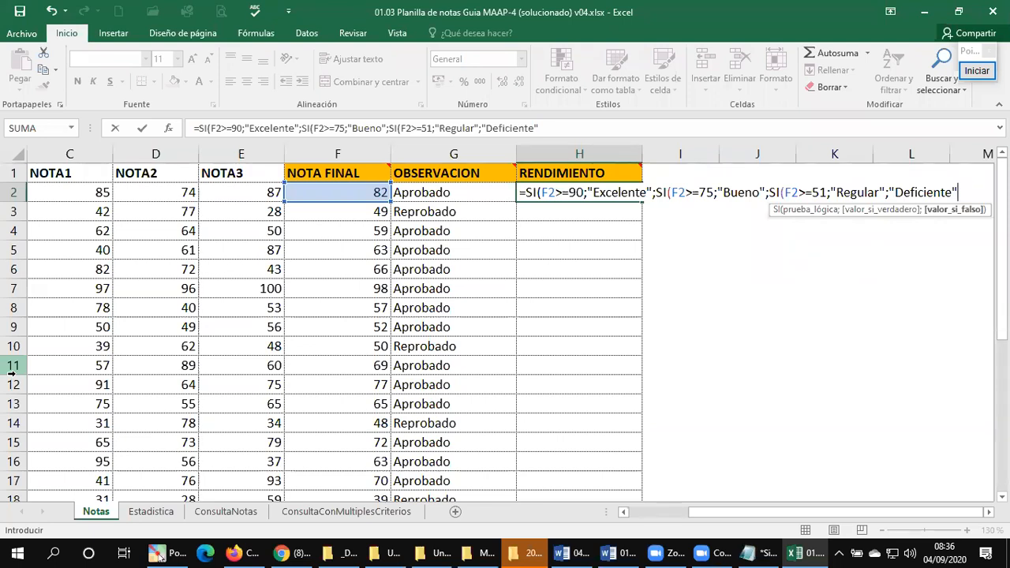
pyautogui.write(')')
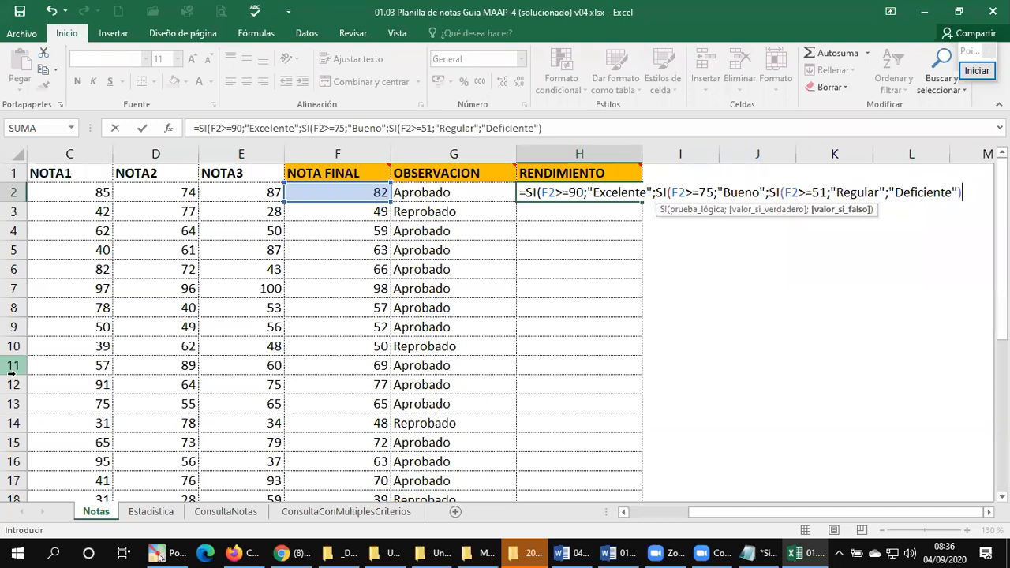
pyautogui.write(')')
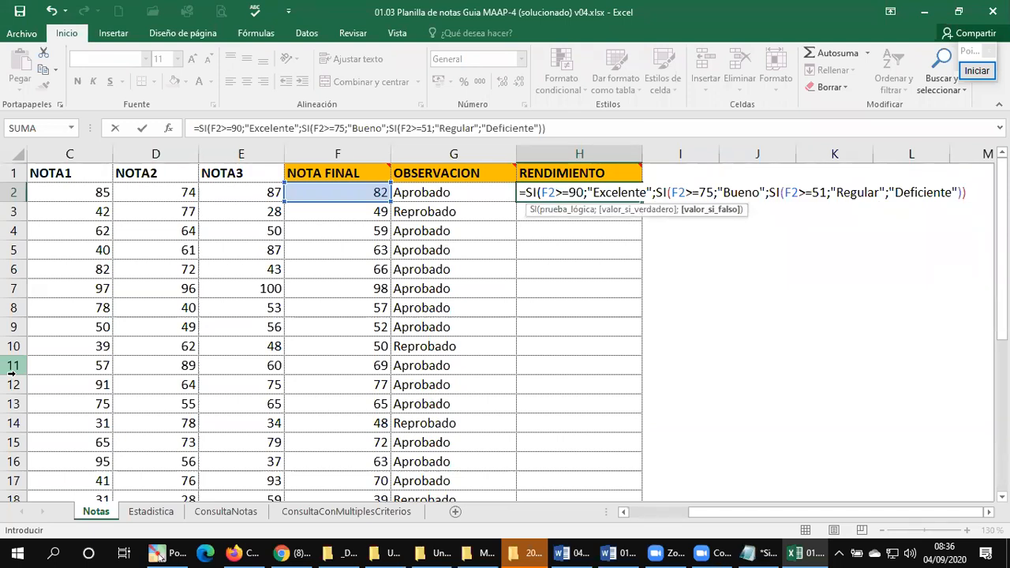
pyautogui.write(')')
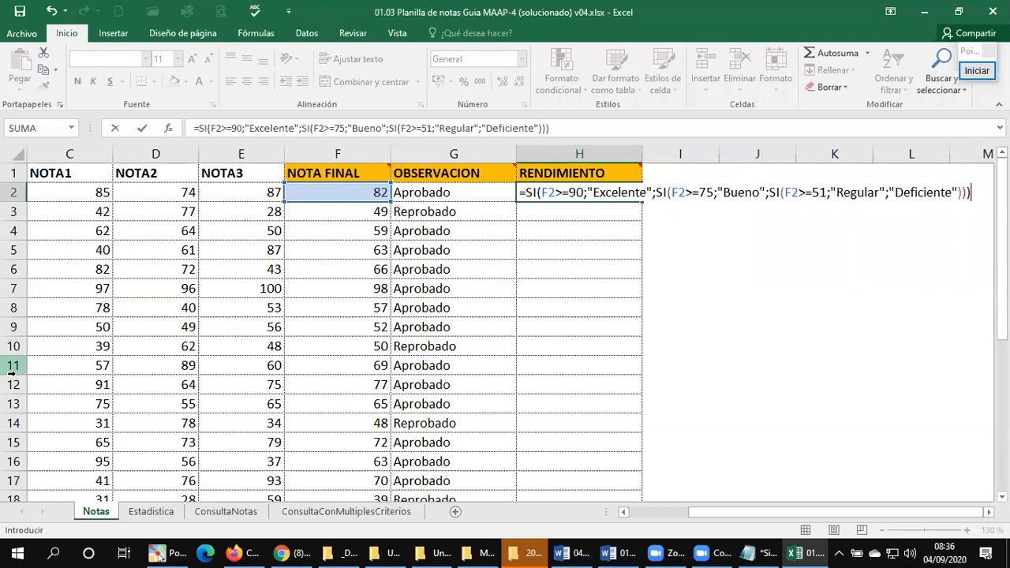
pyautogui.press('Return')
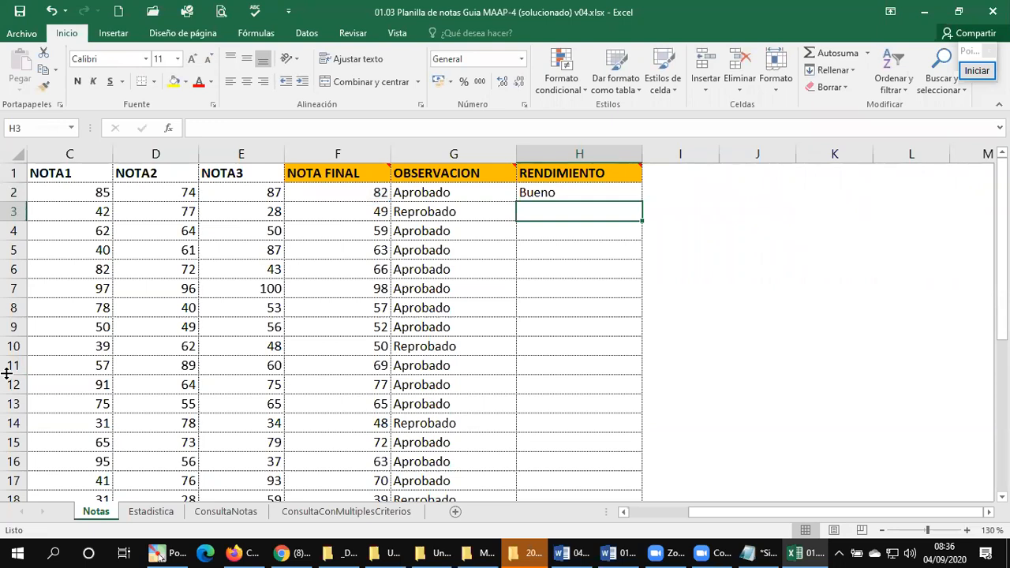
# Step: Fill the RENDIMIENTO formula from H2 down the column and check the results in H3 to H5
pyautogui.click(580, 194)
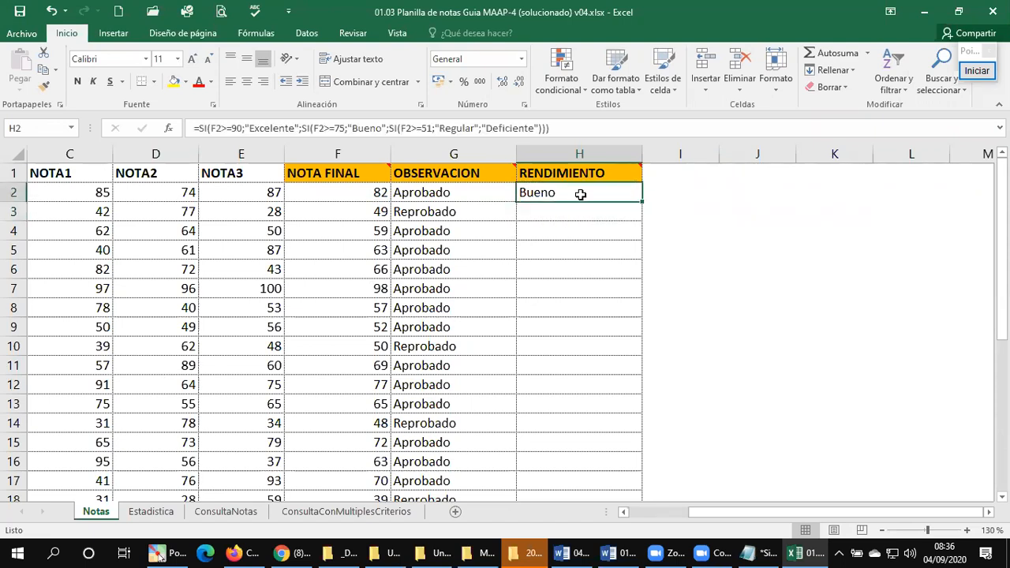
pyautogui.doubleClick(643, 202)
pyautogui.click(546, 213)
pyautogui.click(543, 233)
pyautogui.click(539, 251)
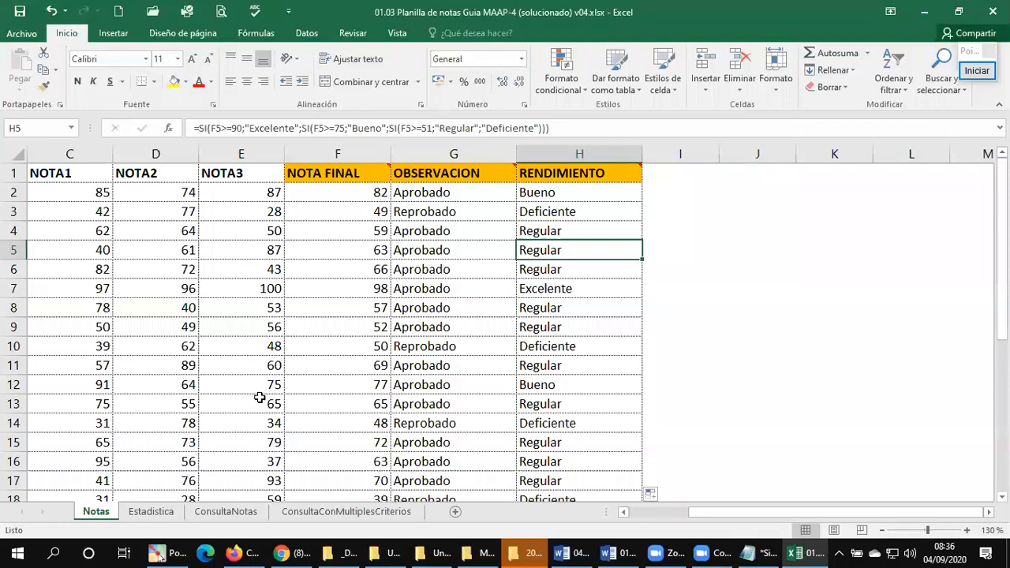
pyautogui.click(746, 208)
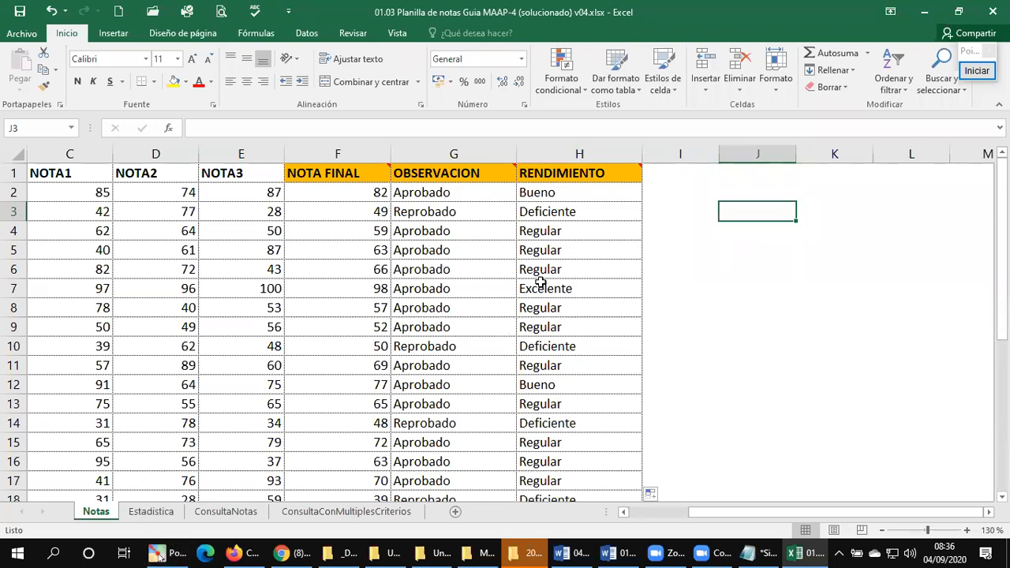
# Step: Review the completed Notas sheet from cell A1, and open the Estadistica sheet at its title
pyautogui.hotkey('ctrl', 'Home')
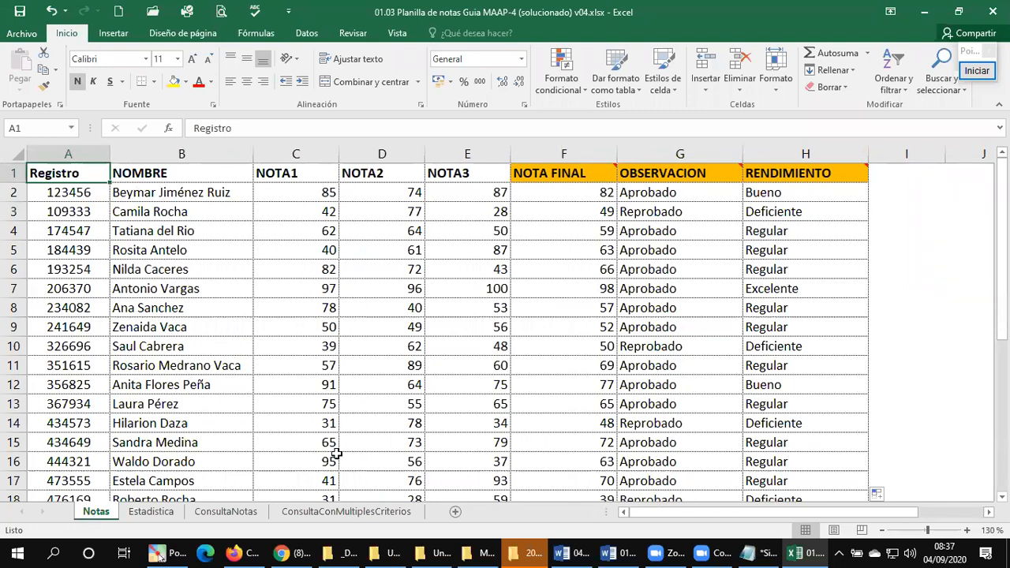
pyautogui.scroll(-5, 418, 395)
pyautogui.scroll(5, 418, 395)
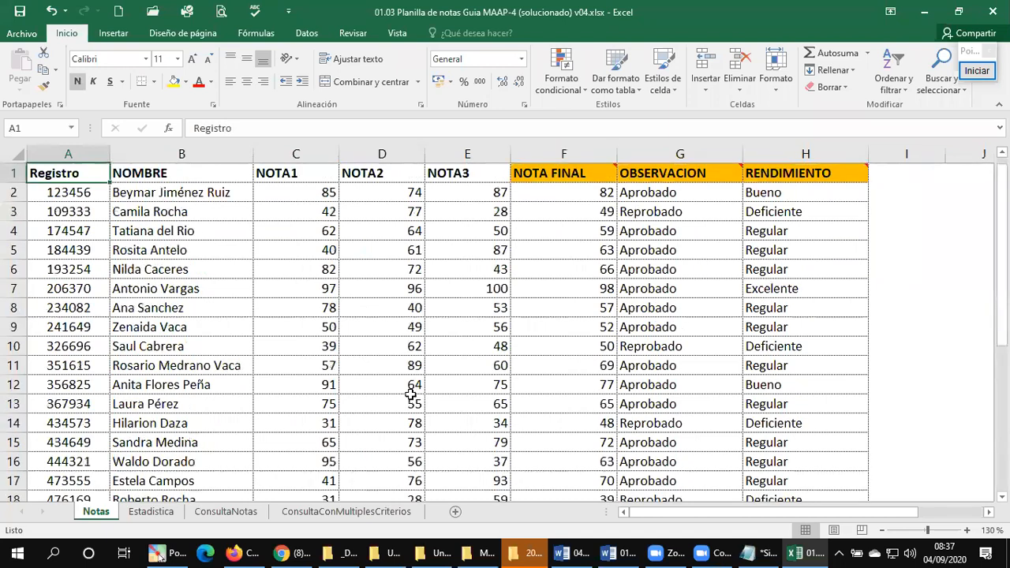
pyautogui.click(149, 512)
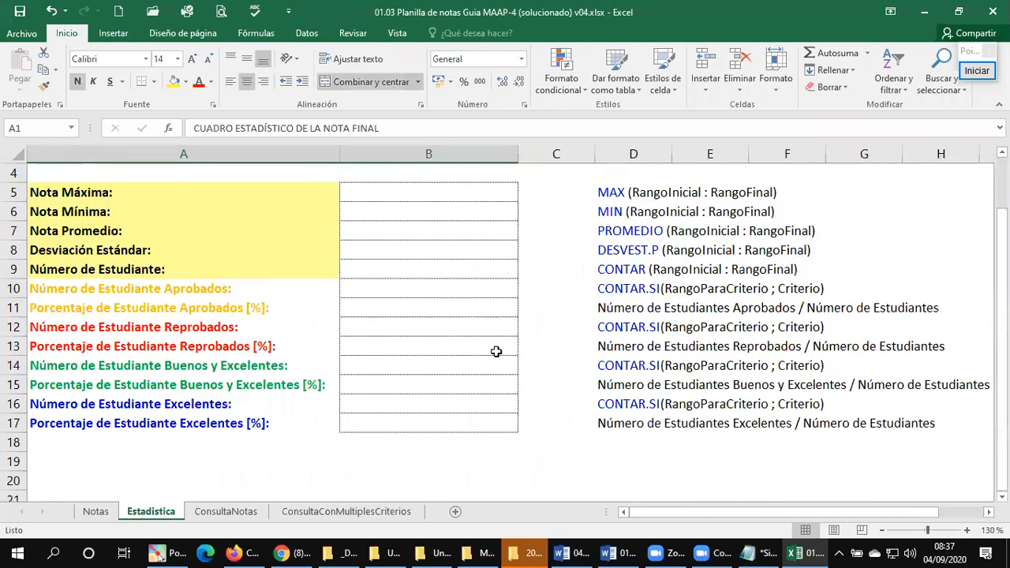
pyautogui.scroll(1, 361, 354)
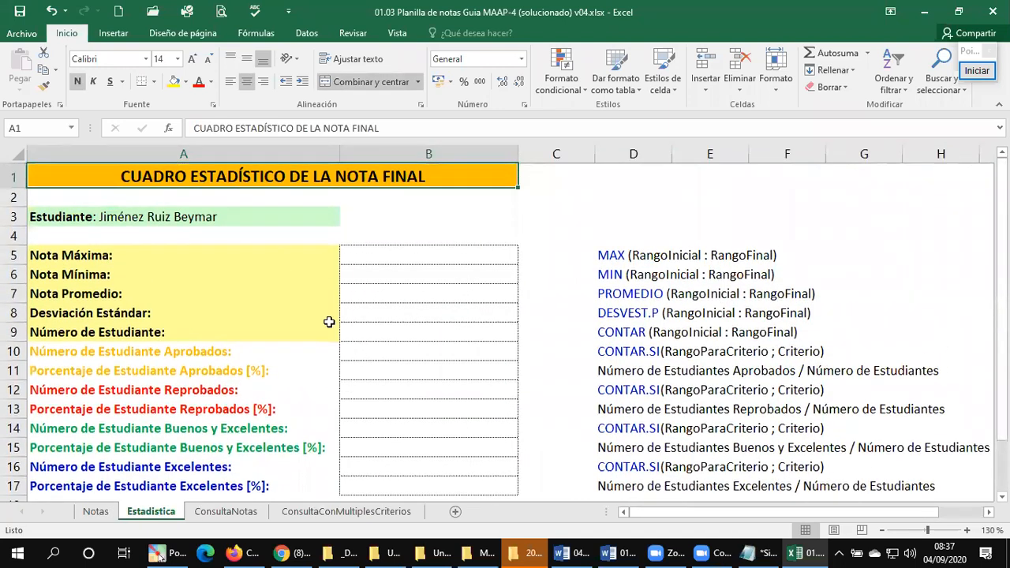
pyautogui.click(47, 226)
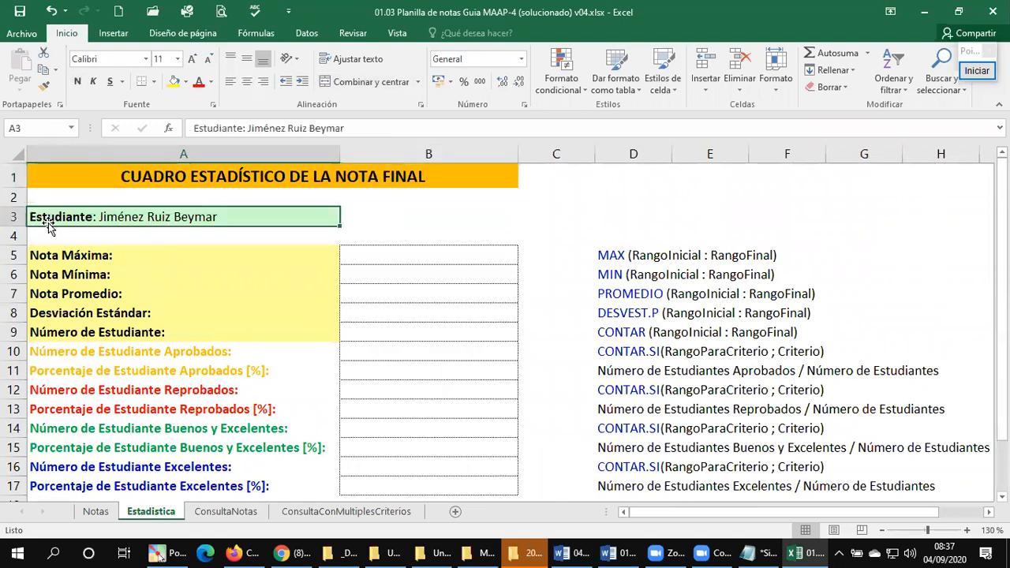
pyautogui.doubleClick(129, 218)
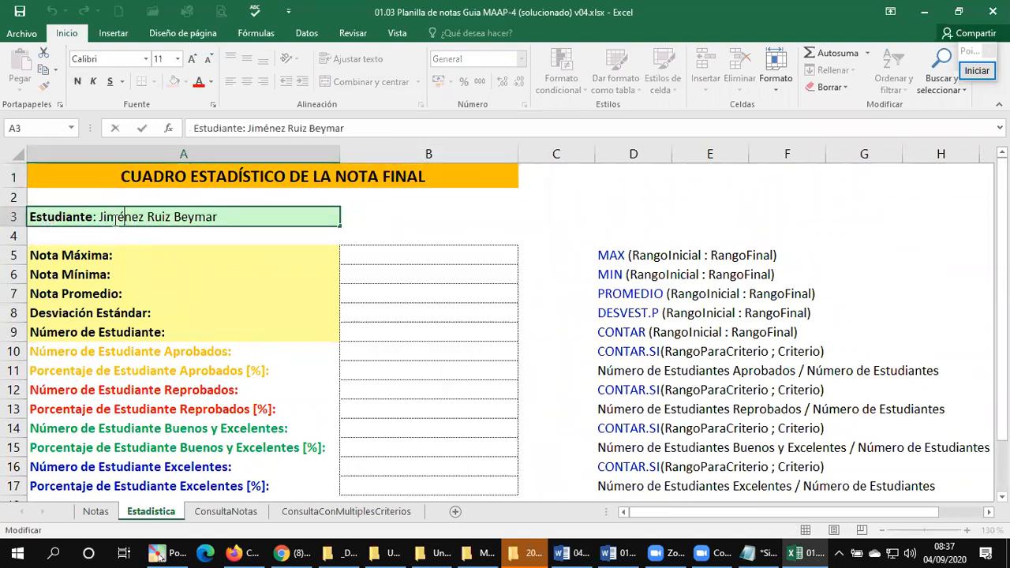
pyautogui.moveTo(103, 217); pyautogui.dragTo(270, 219)
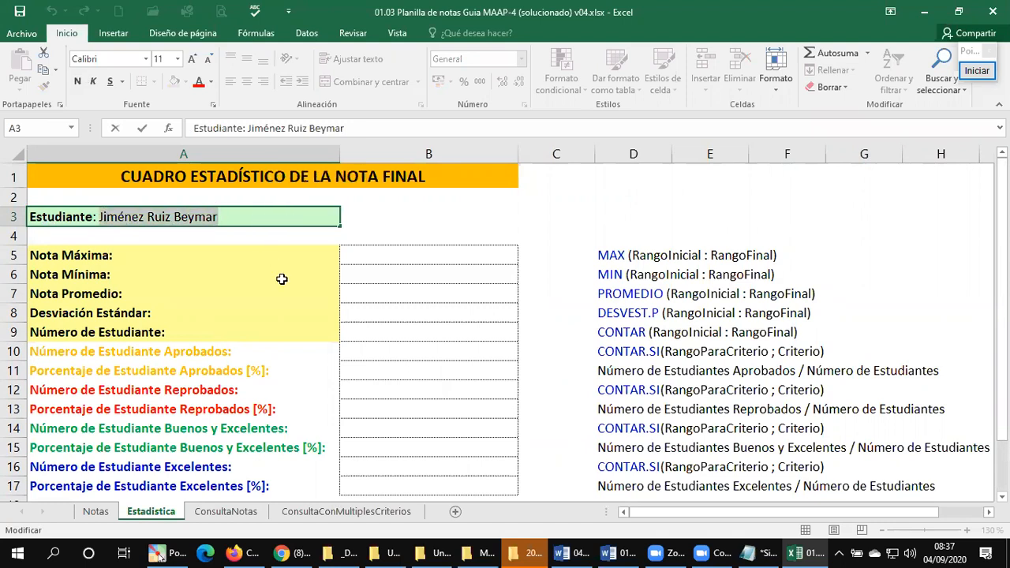
pyautogui.press('BackSpace')
pyautogui.press('Escape')
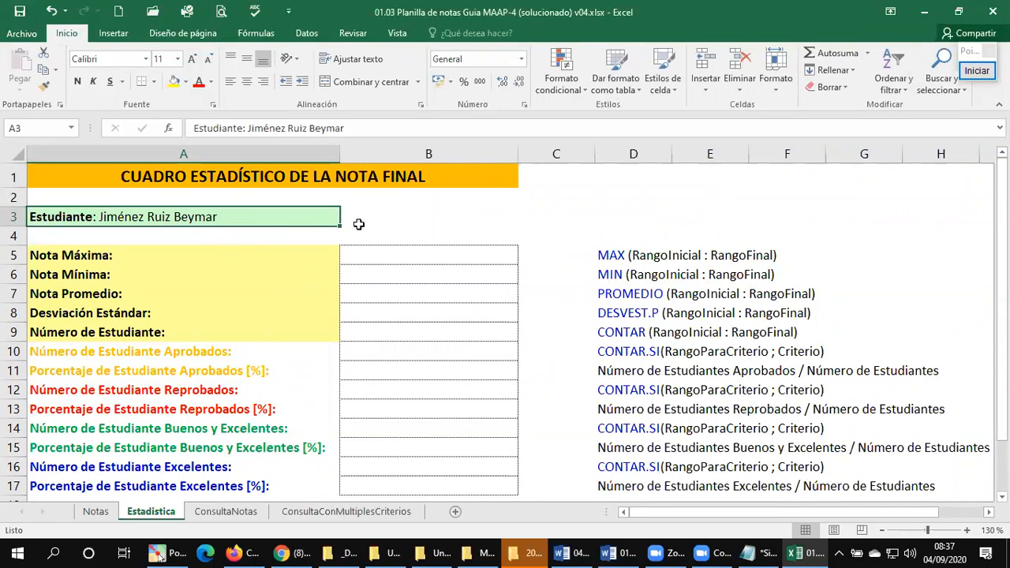
pyautogui.click(571, 218)
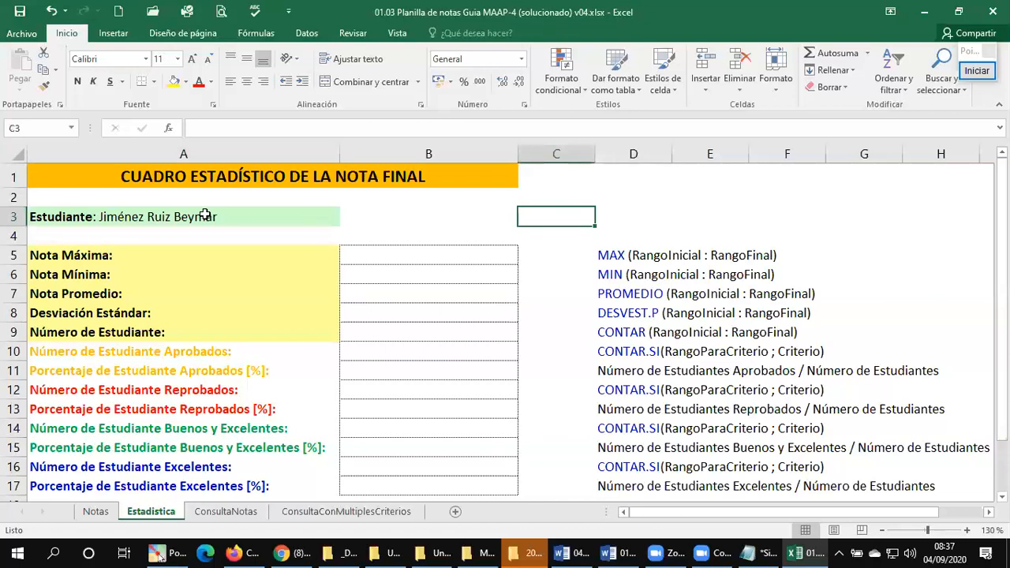
pyautogui.click(160, 215)
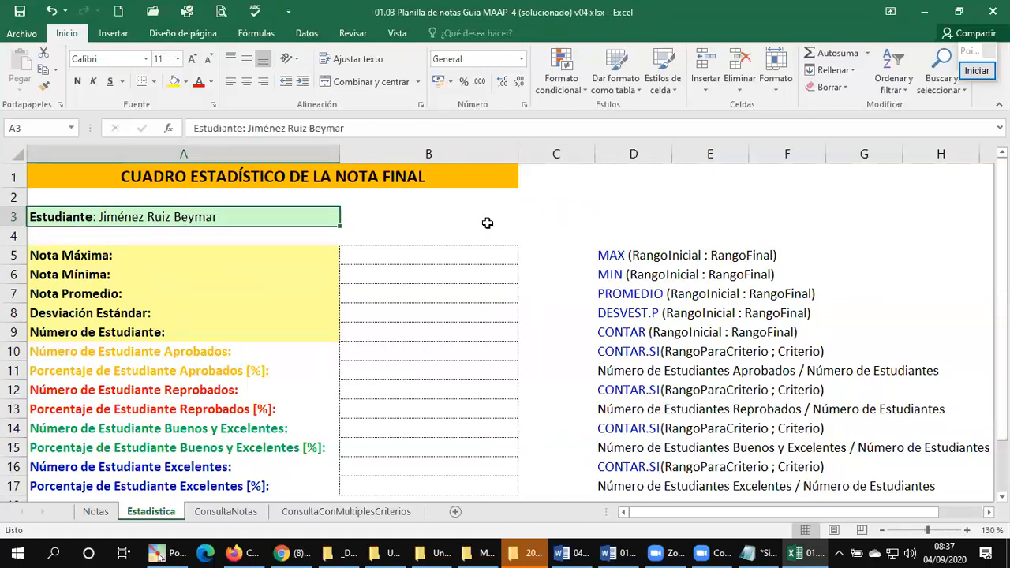
# Step: Look over the statistics labels and their function hints on the Estadistica sheet, with B5 selected for Nota Máxima
pyautogui.click(609, 222)
pyautogui.click(22, 6)
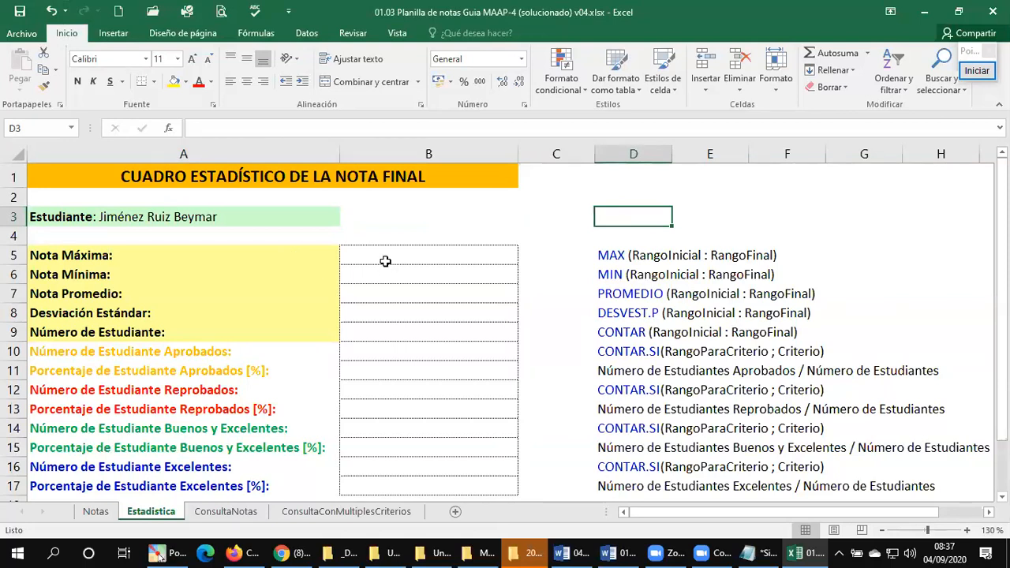
pyautogui.hotkey('ctrl', 'Home')
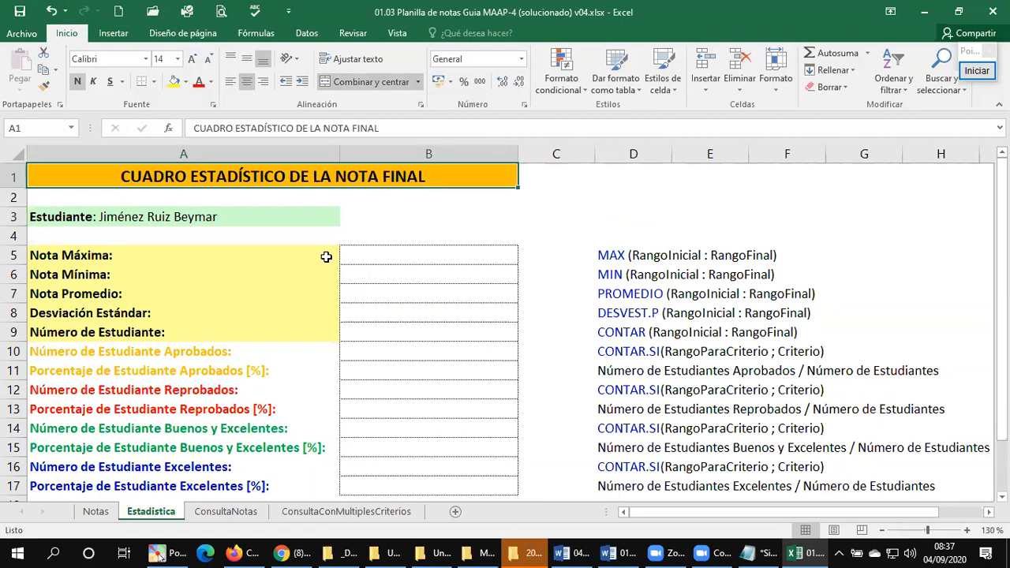
pyautogui.click(380, 257)
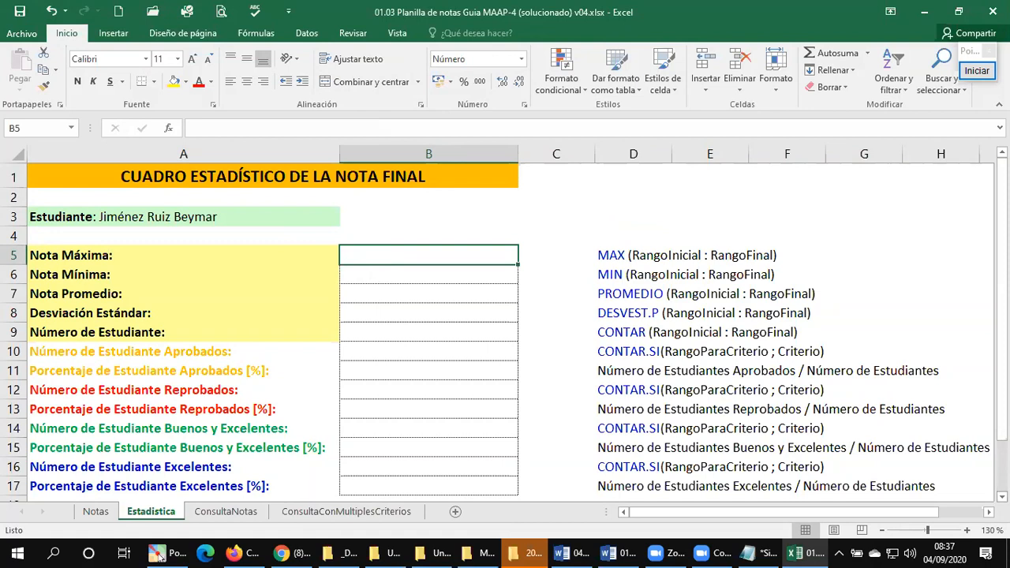
pyautogui.scroll(-1, 510, 331)
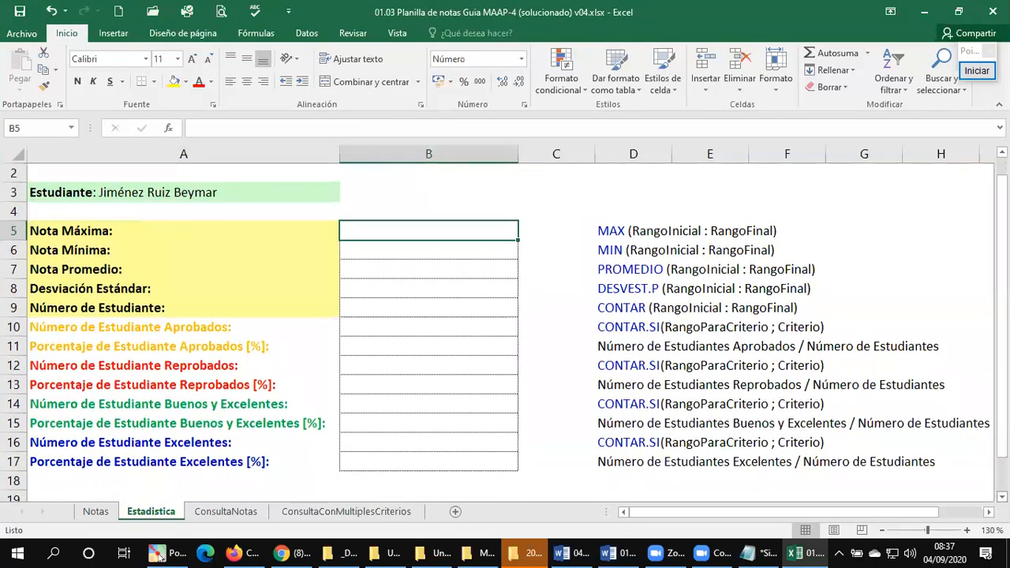
pyautogui.scroll(-1, 816, 386)
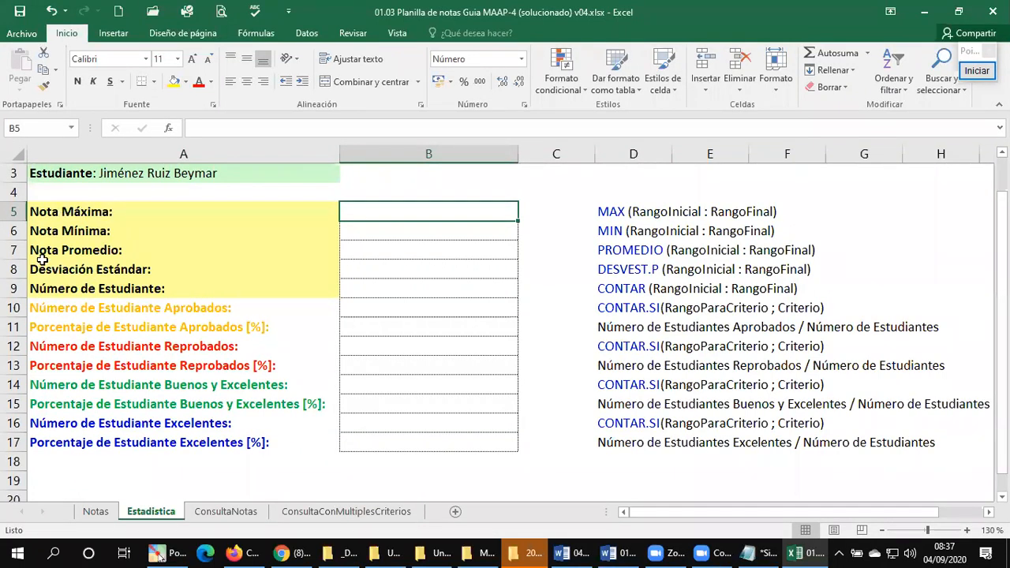
# Step: Check the NOTA FINAL column F on the Notas sheet, and return to the Estadistica sheet
pyautogui.click(105, 514)
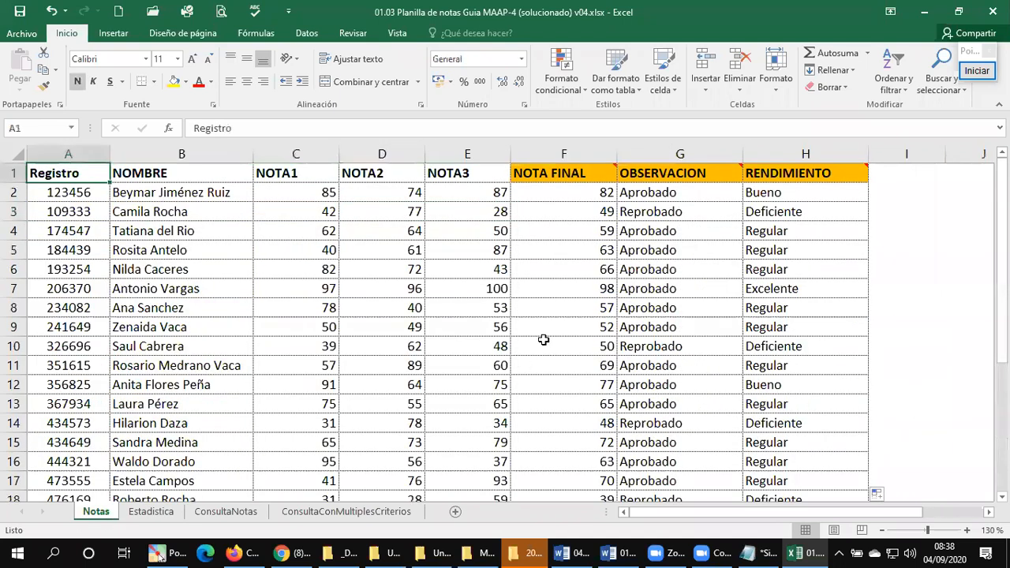
pyautogui.click(572, 151)
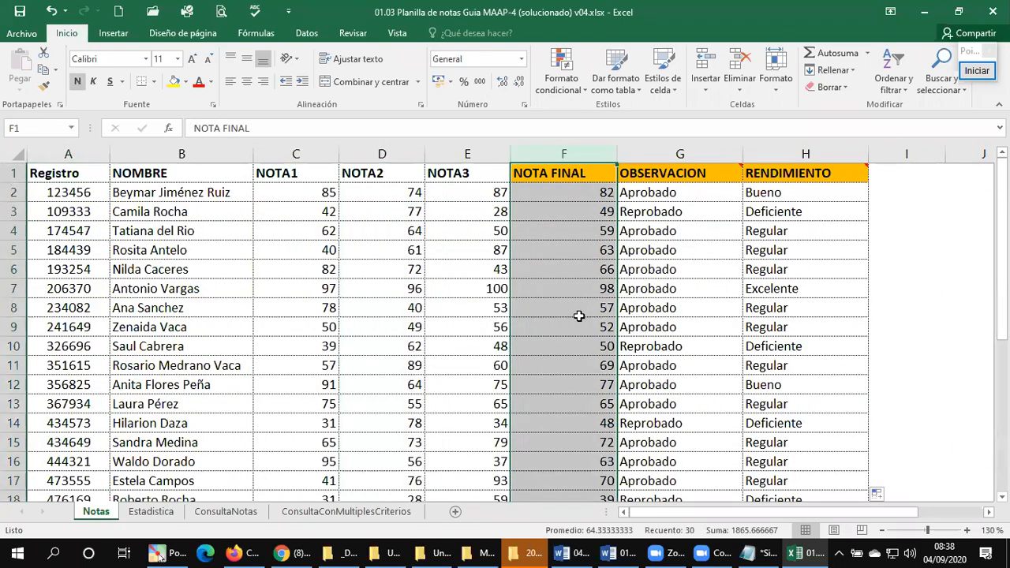
pyautogui.click(150, 511)
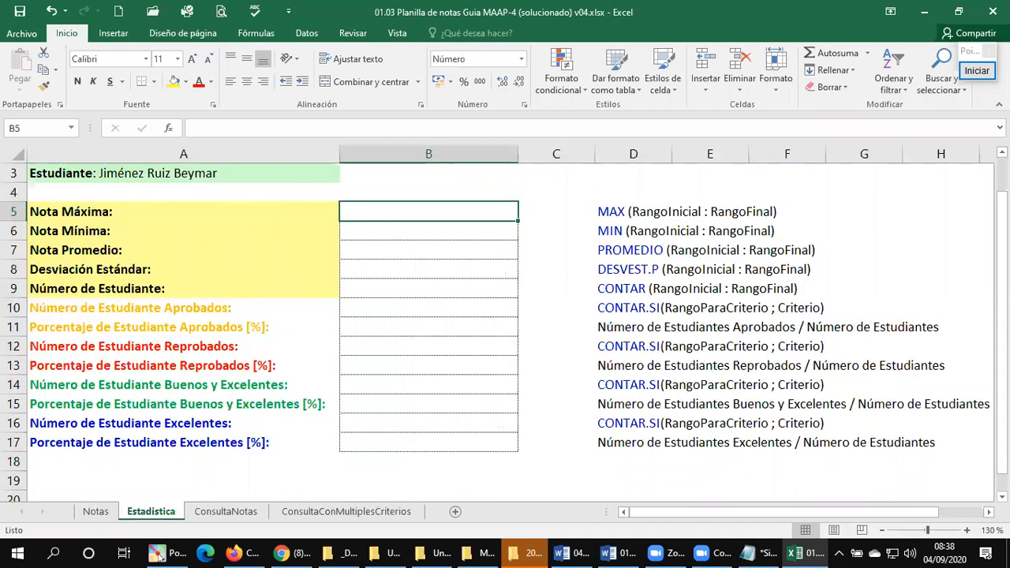
# Step: Calculate Nota Máxima in B5 with =MAX(Notas!F2:F31), picking the range of final grades on the Notas sheet
pyautogui.write('=')
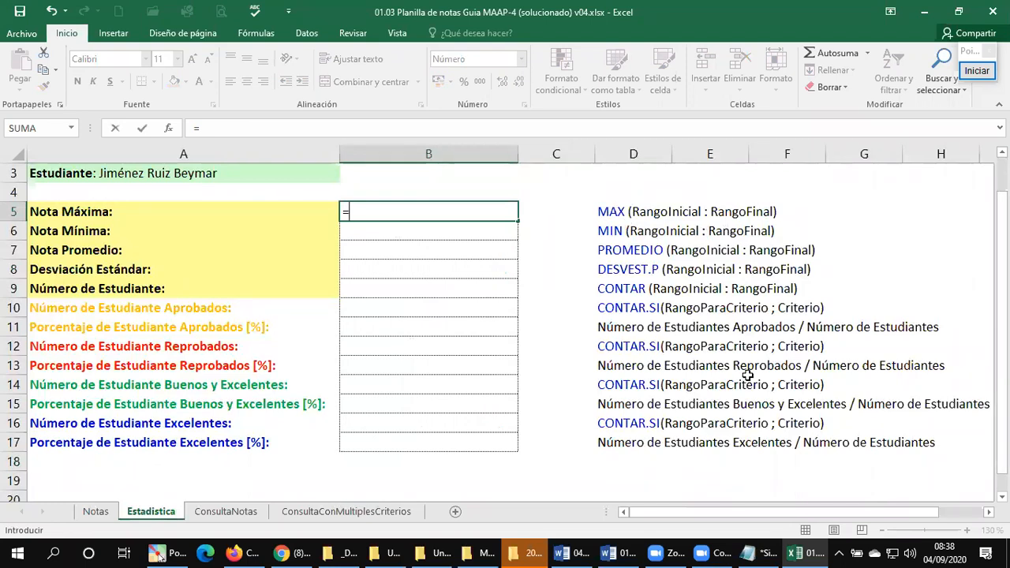
pyautogui.write('MAX(')
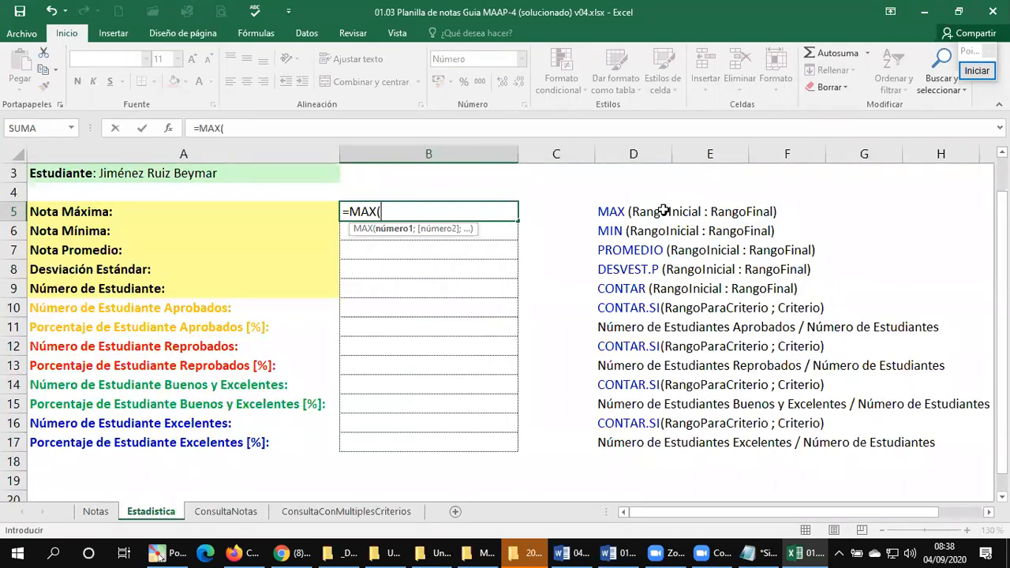
pyautogui.click(96, 512)
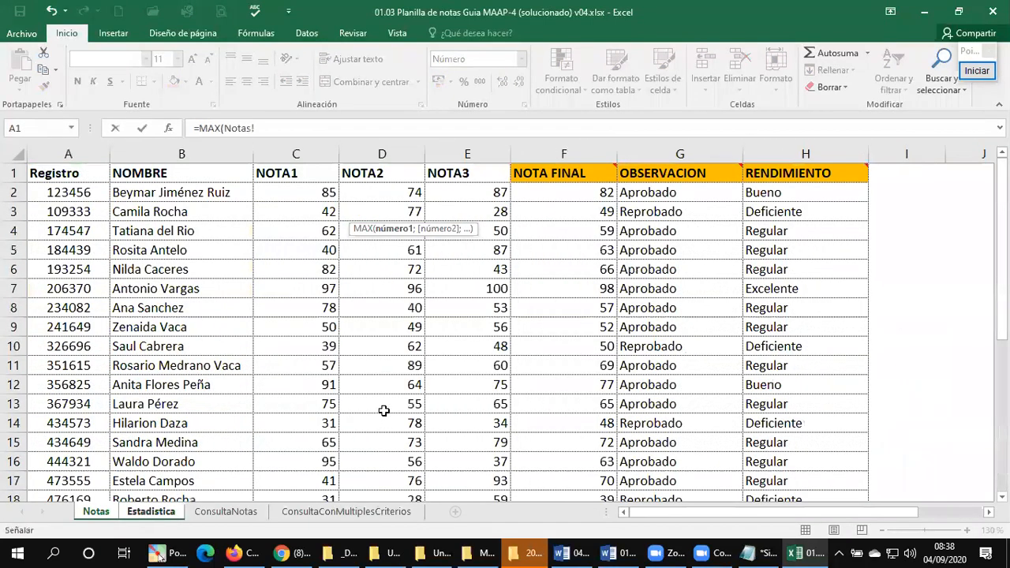
pyautogui.press('Right')
pyautogui.press('Right')
pyautogui.press('Right')
pyautogui.press('Right')
pyautogui.press('Right')
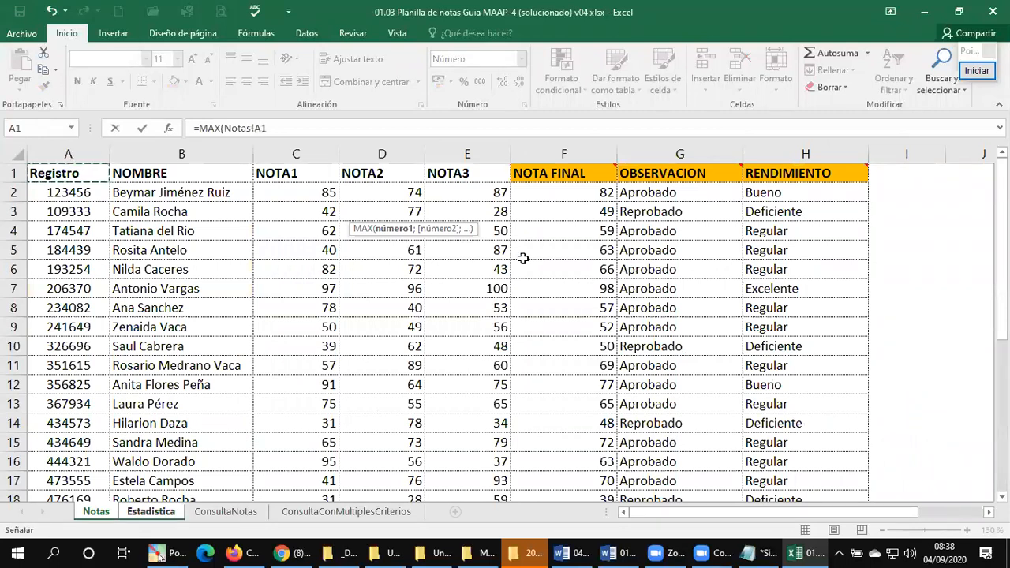
pyautogui.press('Down')
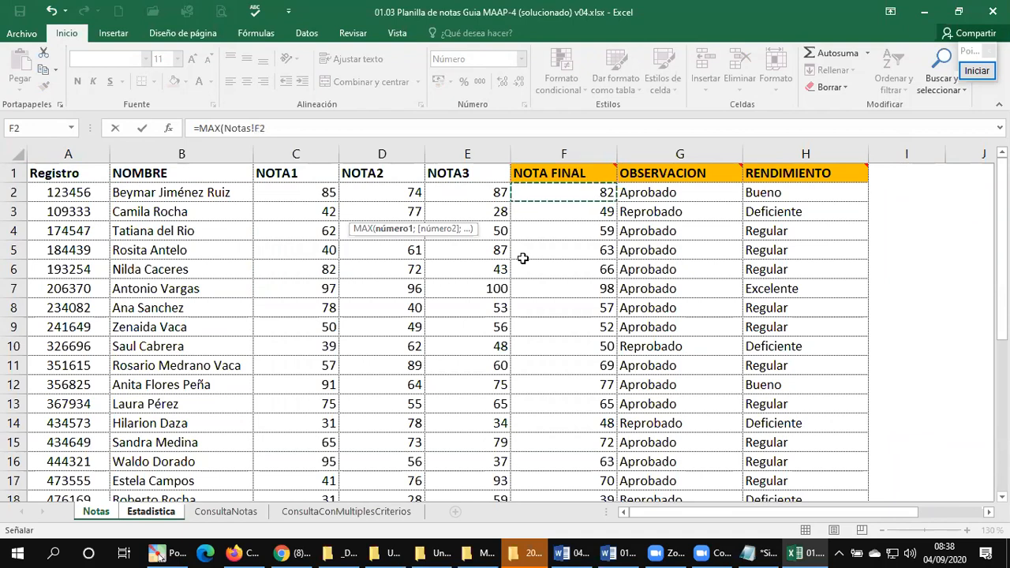
pyautogui.hotkey('ctrl', 'shift', 'Down')
pyautogui.hotkey('shift', 'Down')
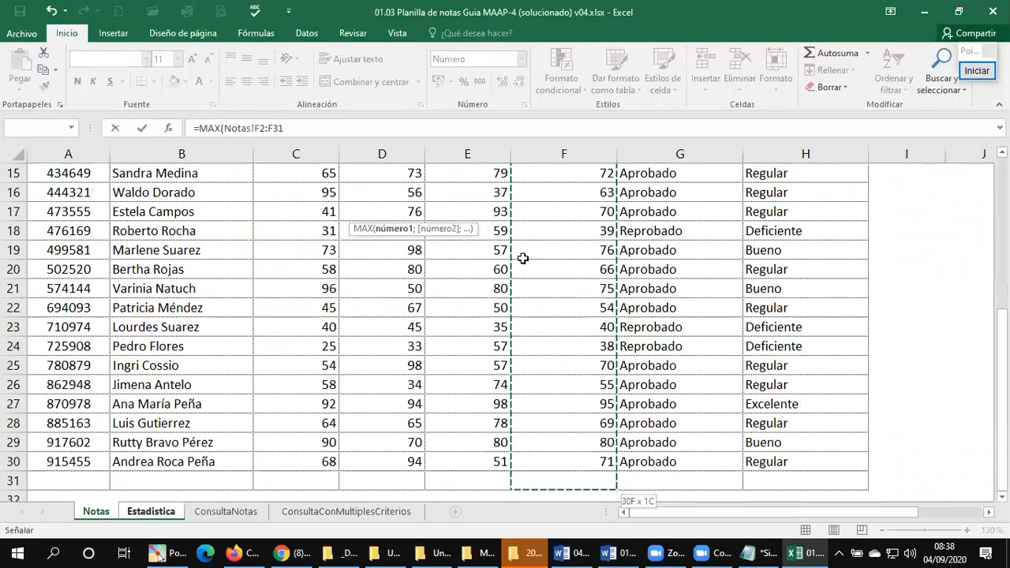
pyautogui.scroll(-1, 552, 393)
pyautogui.scroll(-1, 552, 393)
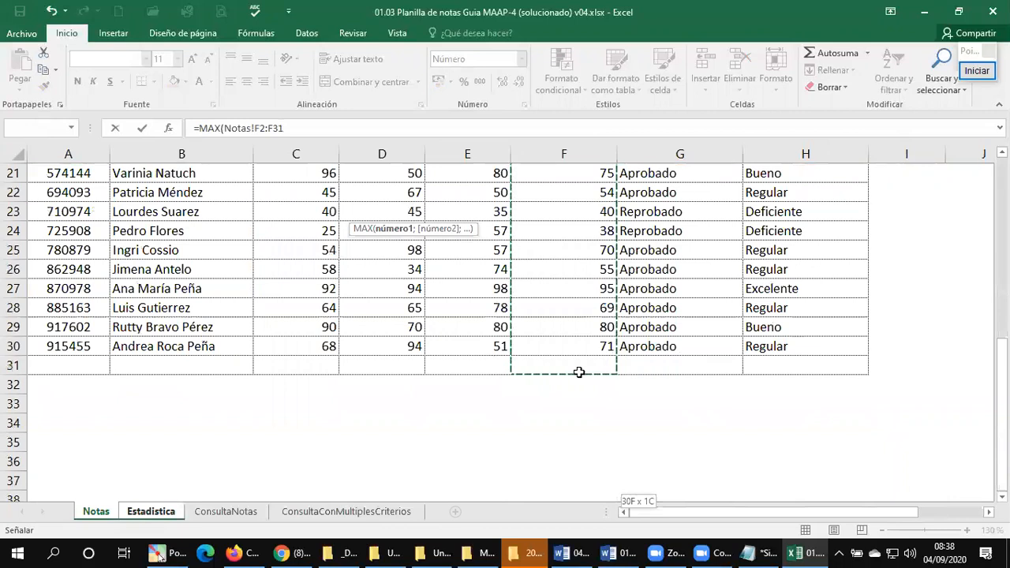
pyautogui.write(')')
pyautogui.press('Return')
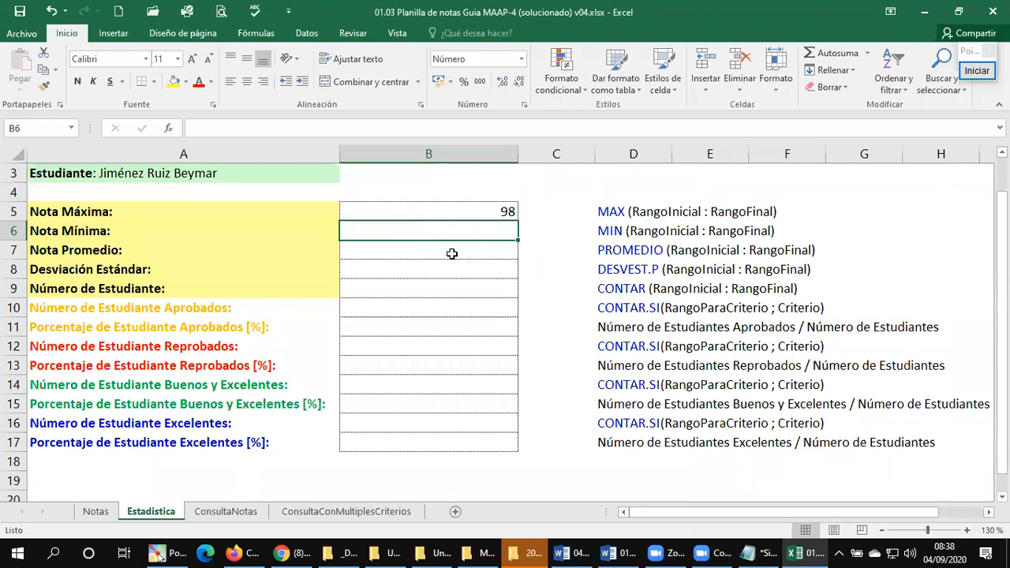
# Step: Calculate Nota Mínima in B6 with =MIN(Notas!F2:F31), picking the range of final grades on the Notas sheet
pyautogui.write('=')
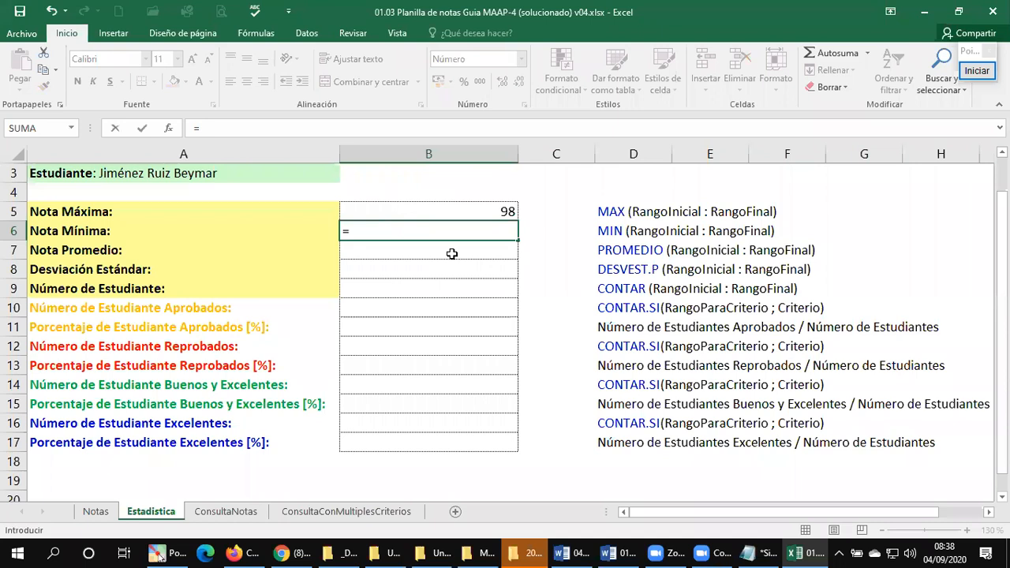
pyautogui.write('MIN(')
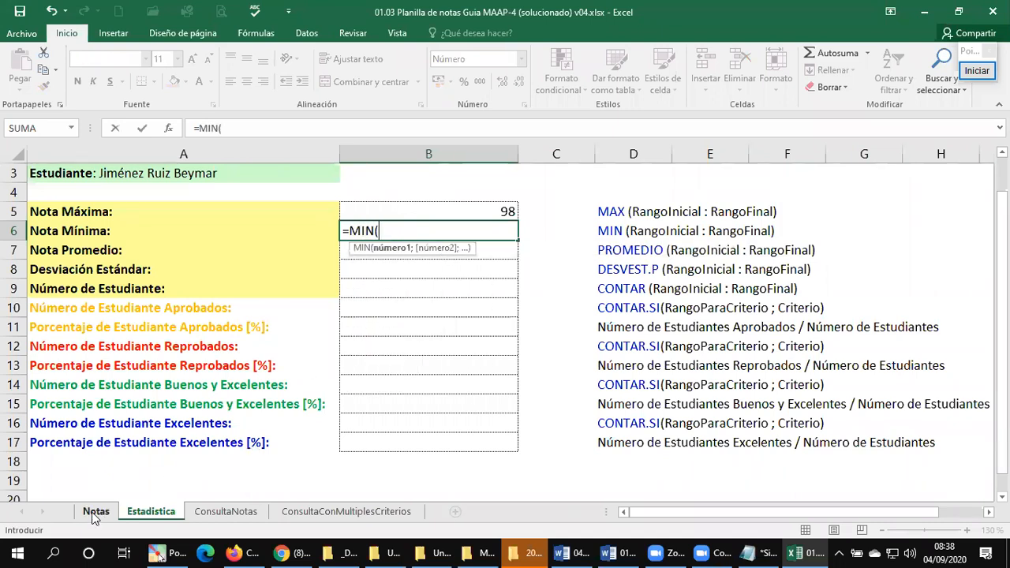
pyautogui.click(96, 512)
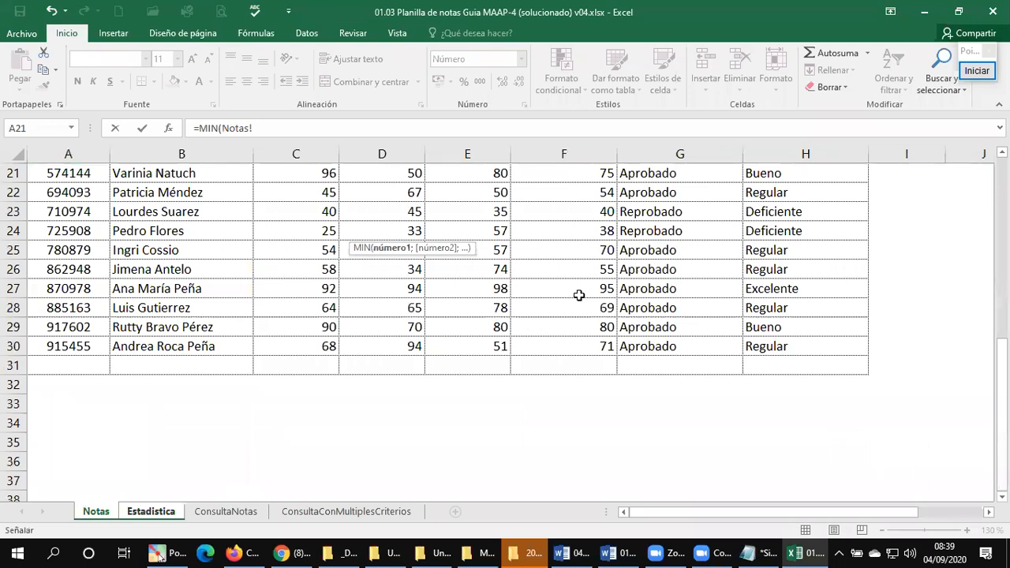
pyautogui.hotkey('ctrl', 'Home')
pyautogui.press('Right')
pyautogui.press('Right')
pyautogui.press('Right')
pyautogui.press('Right')
pyautogui.press('Right')
pyautogui.press('Down')
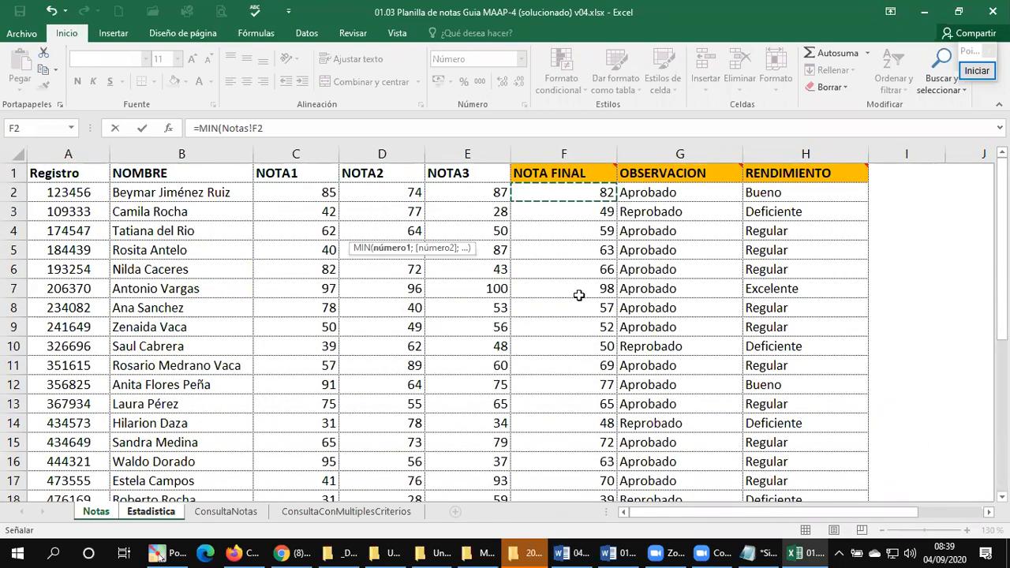
pyautogui.hotkey('ctrl', 'shift', 'Down')
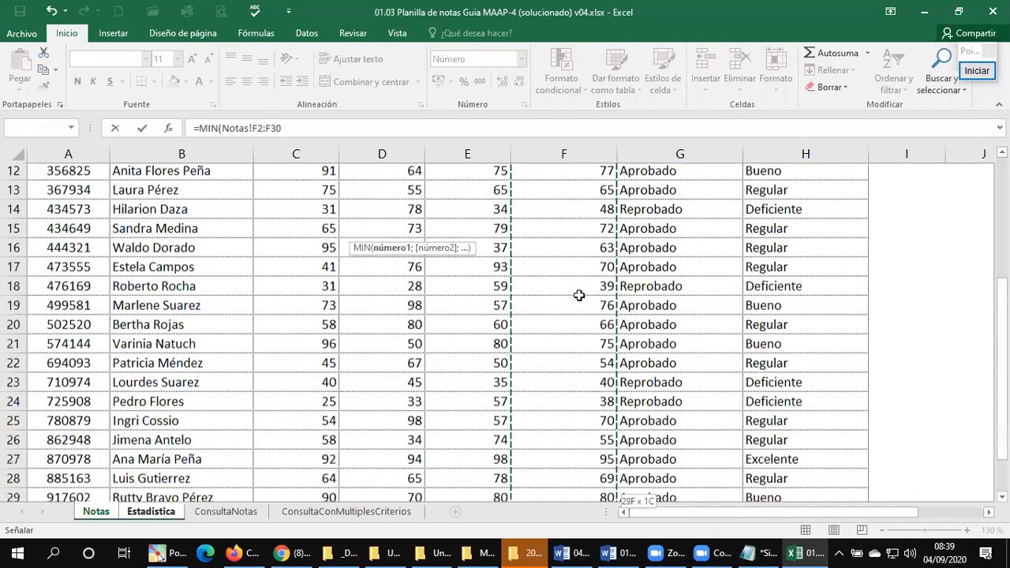
pyautogui.hotkey('shift', 'Down')
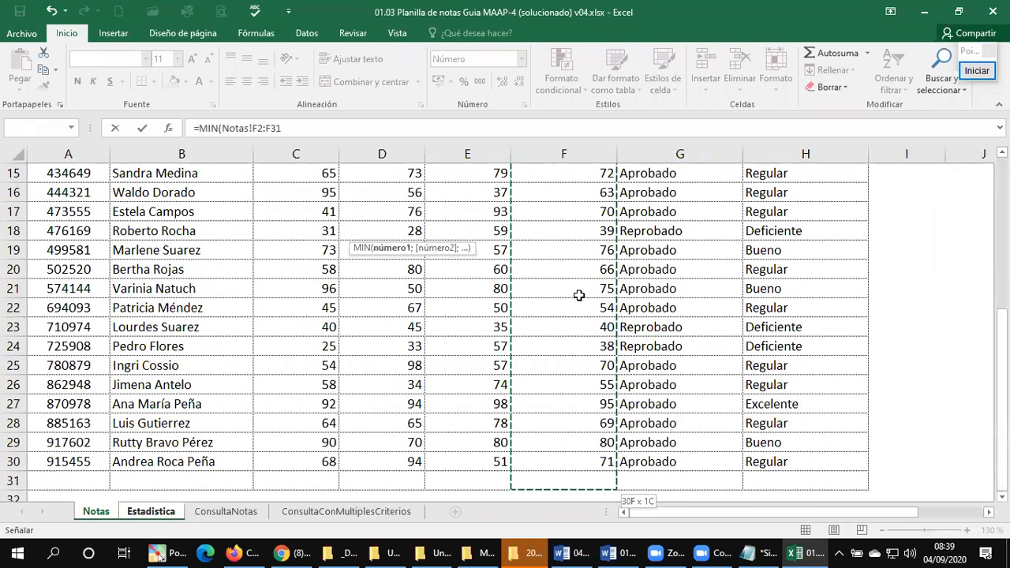
pyautogui.write(')')
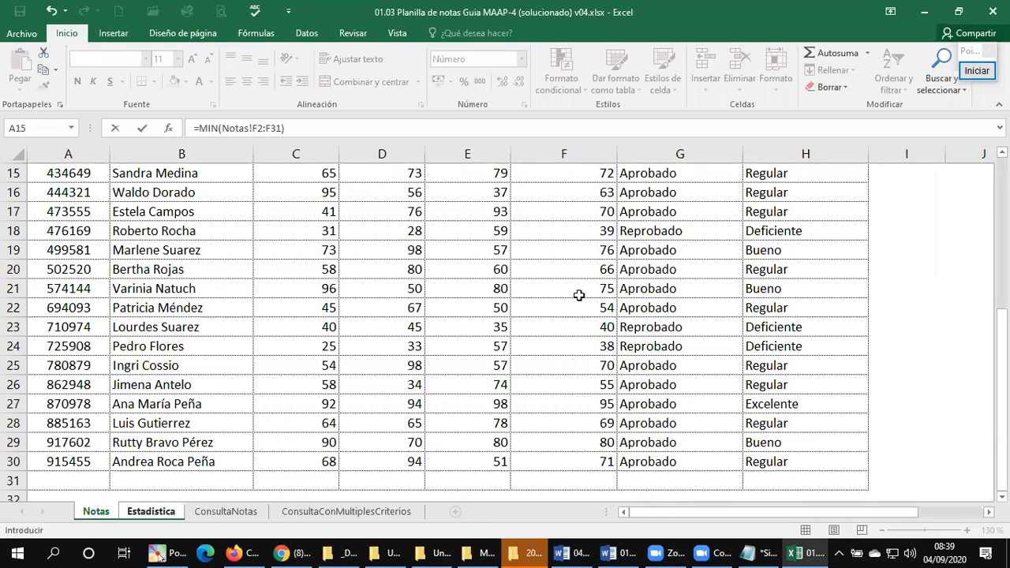
pyautogui.press('Return')
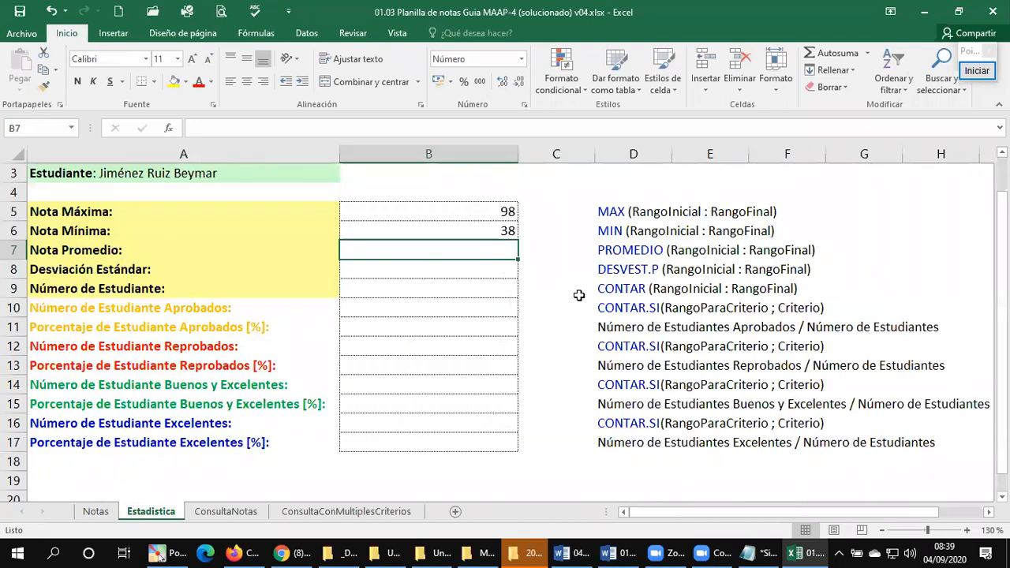
# Step: Look over the remaining yellow statistics cells B7 to B9, and check the range used by the MIN formula in B6
pyautogui.press('Down')
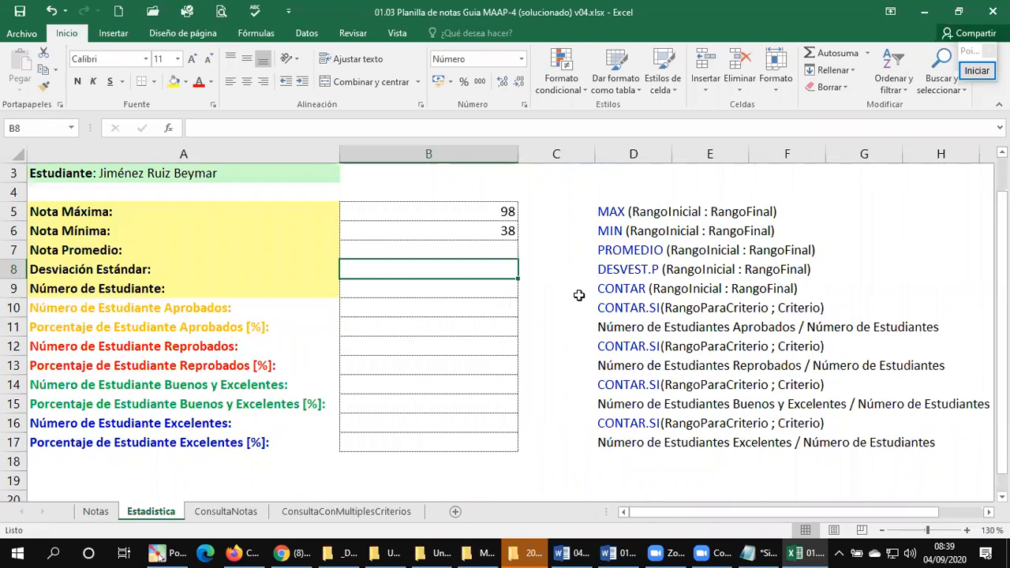
pyautogui.press('Down')
pyautogui.press('Up')
pyautogui.press('Up')
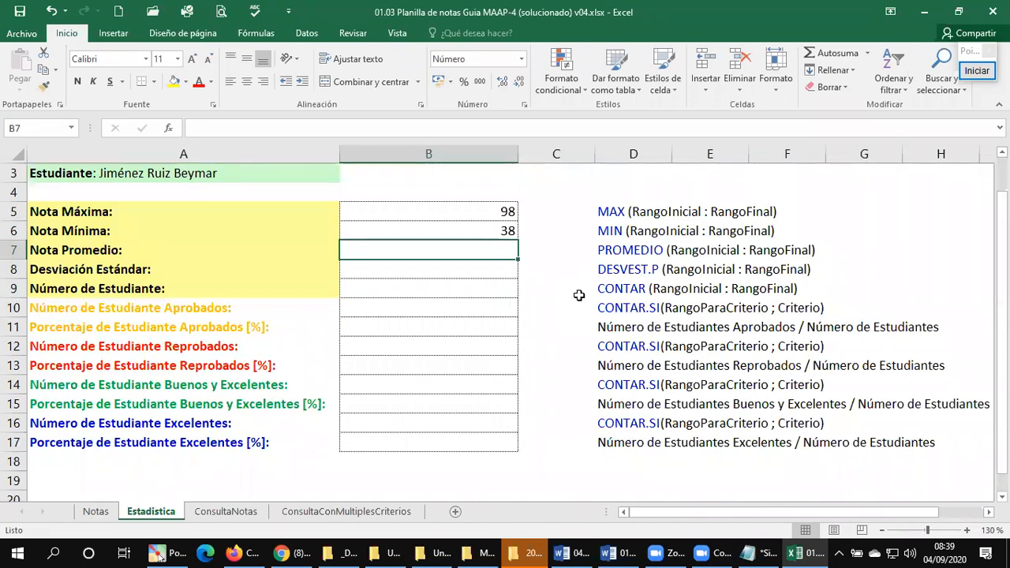
pyautogui.press('Up')
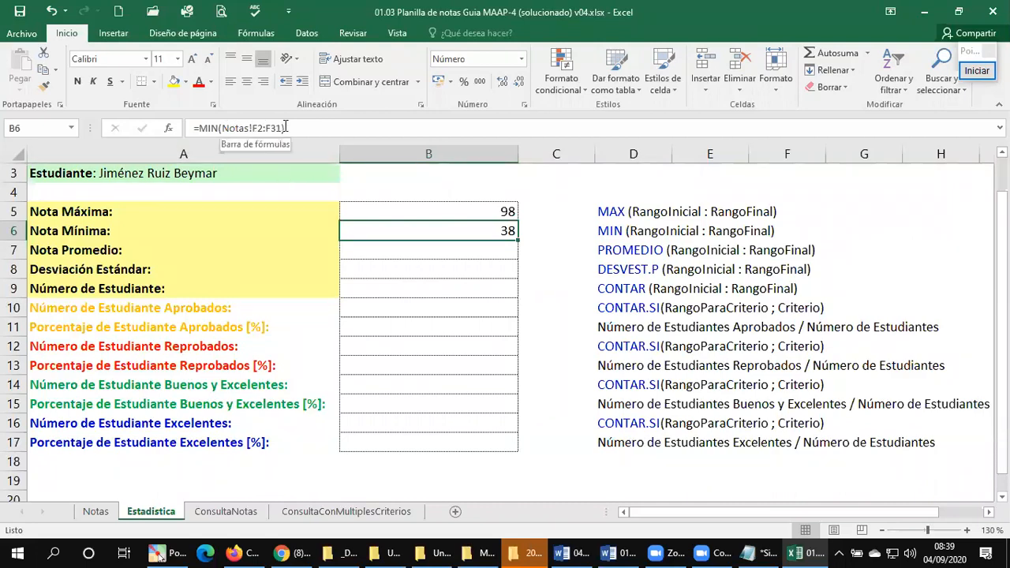
# Step: Calculate Nota Promedio in B7 with =PROMEDIO(Notas!F2:F31), writing the sheet reference and range directly in the formula
pyautogui.click(479, 253)
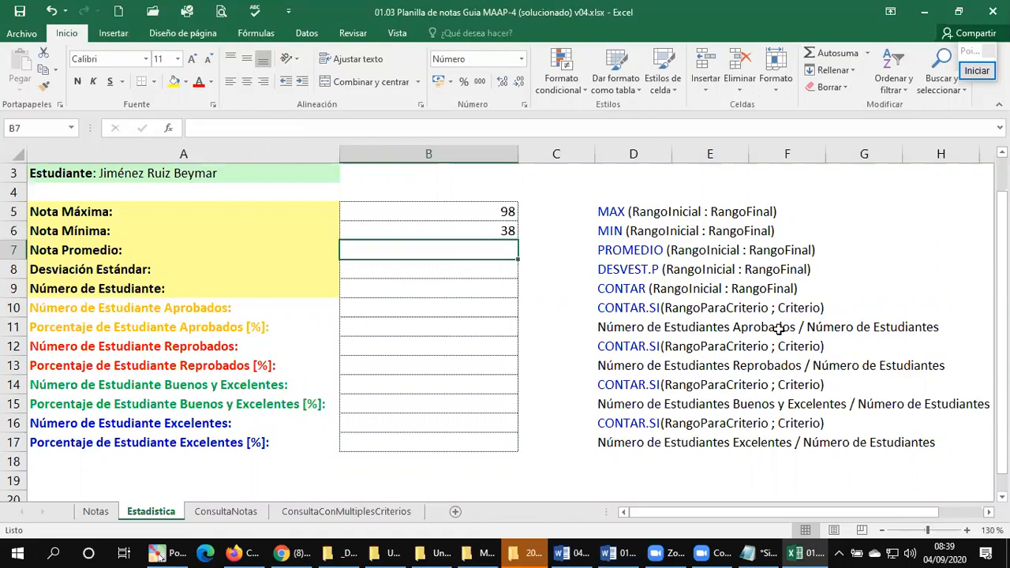
pyautogui.write('=PROMEDIO(')
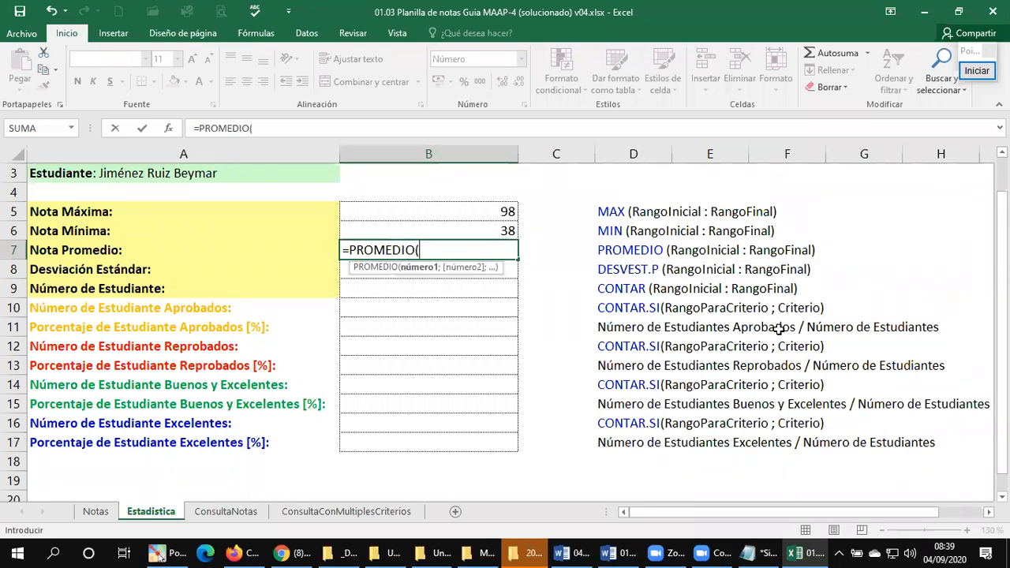
pyautogui.write('N')
pyautogui.press('BackSpace')
pyautogui.write('Notas!F')
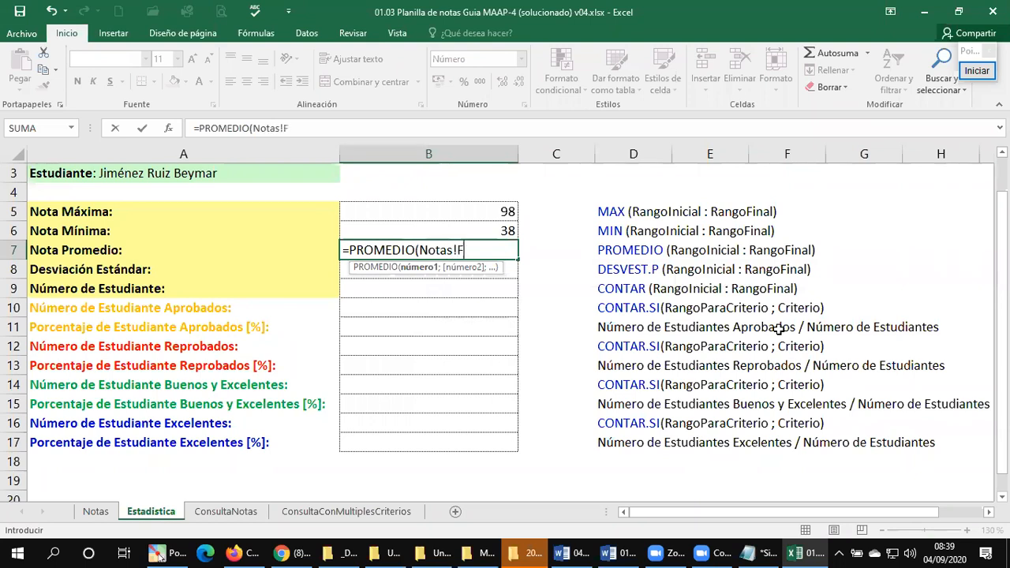
pyautogui.write('2:F')
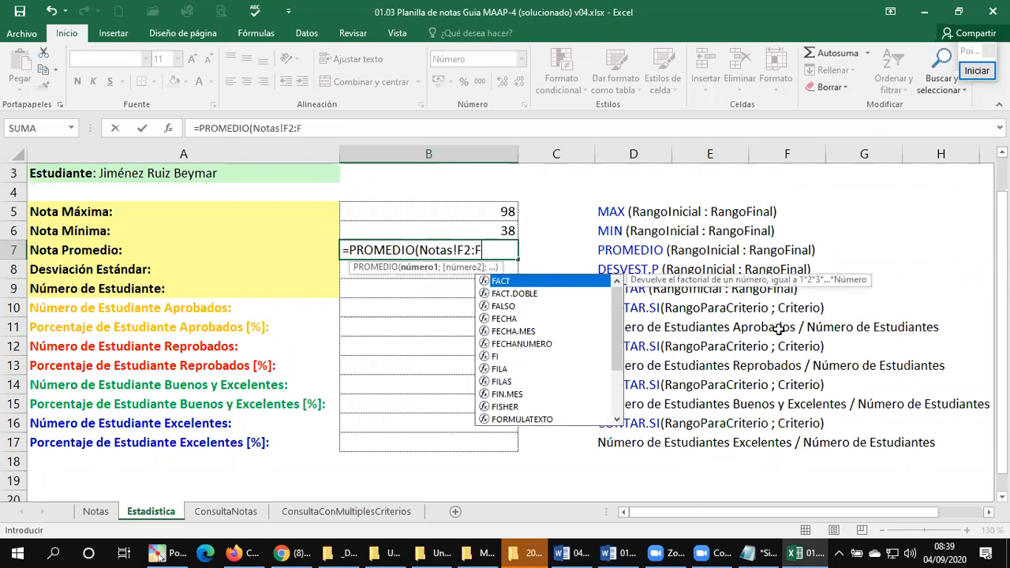
pyautogui.write('31')
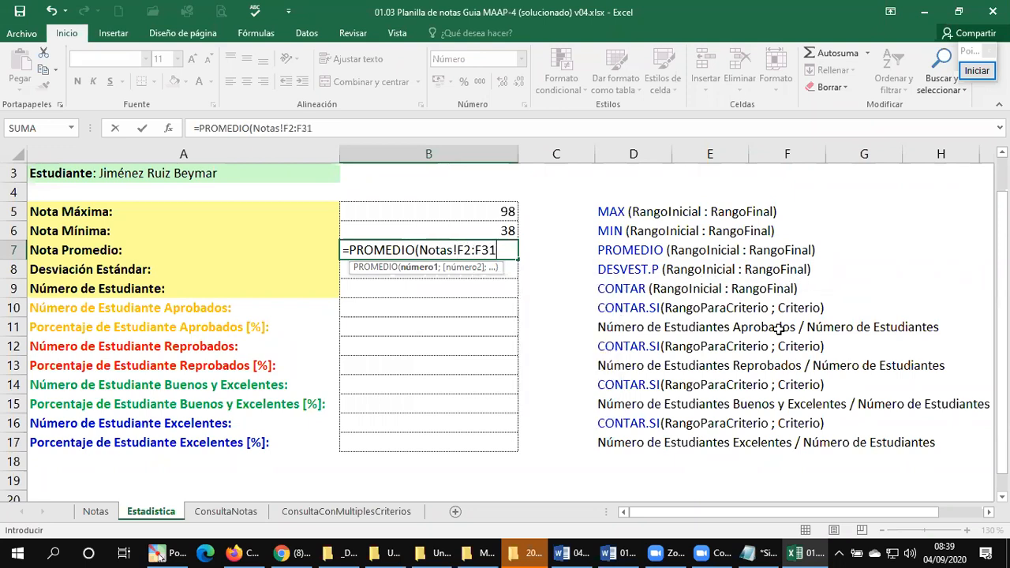
pyautogui.write(')')
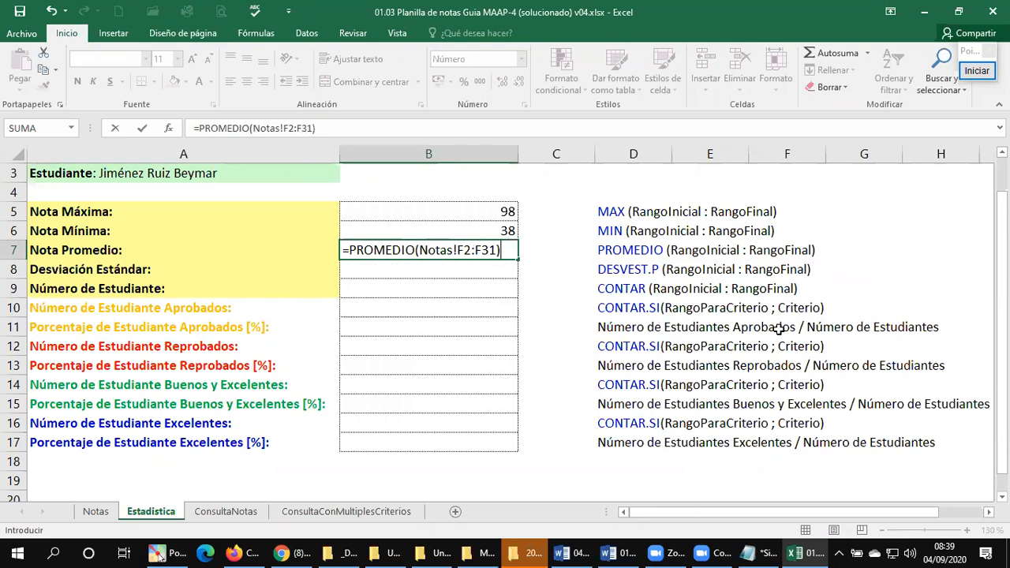
pyautogui.press('Return')
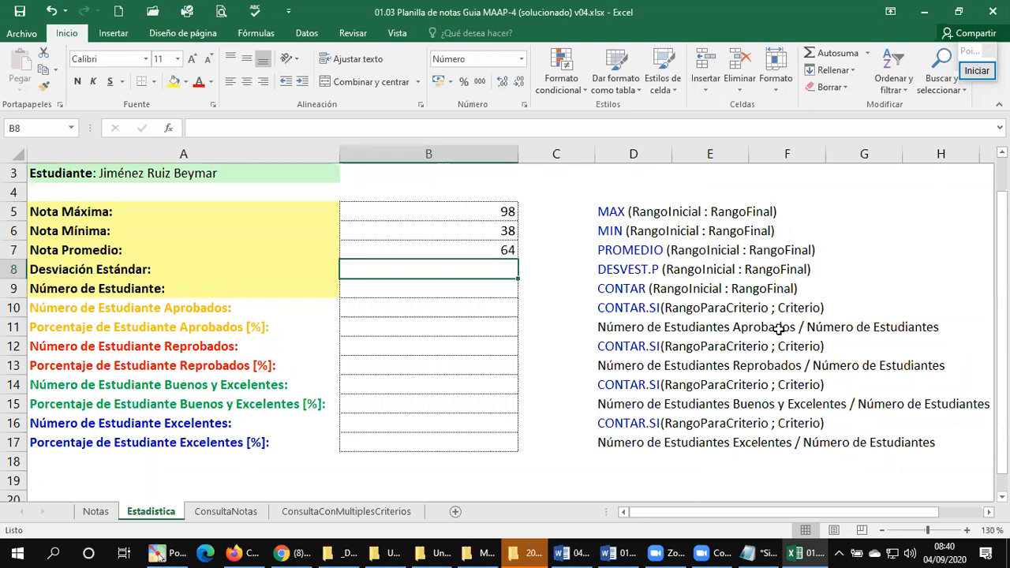
# Step: Examine the Registro column on the Notas sheet, and look through the ConsultaNotas and ConsultaConMultiplesCriterios sheets
pyautogui.click(96, 511)
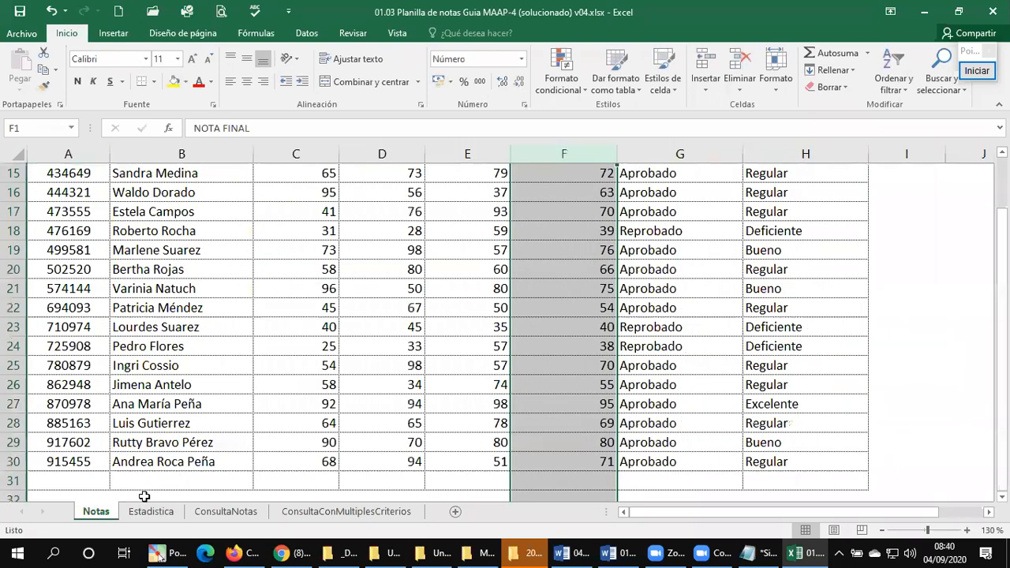
pyautogui.click(68, 403)
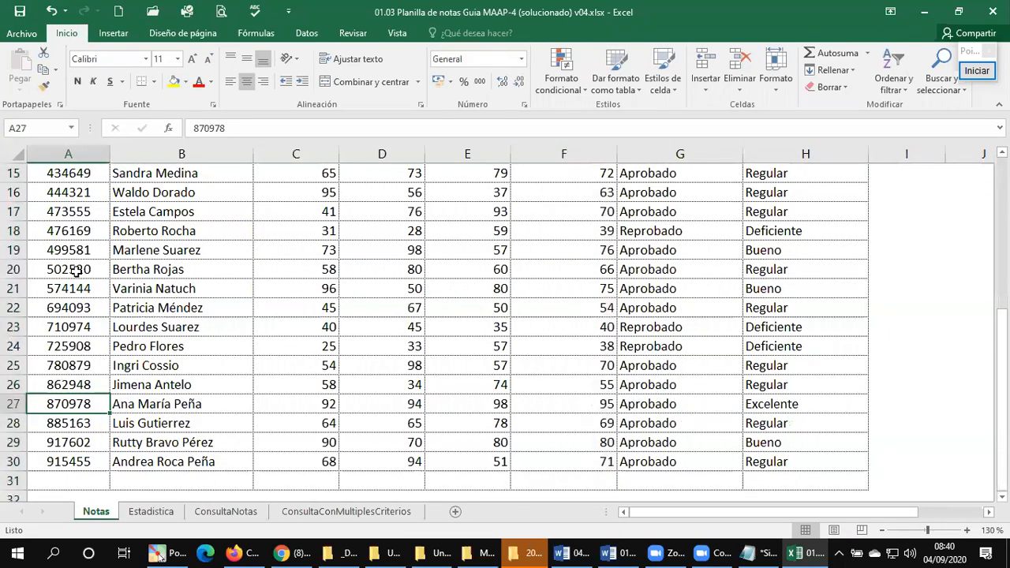
pyautogui.scroll(5, 75, 264)
pyautogui.click(51, 170)
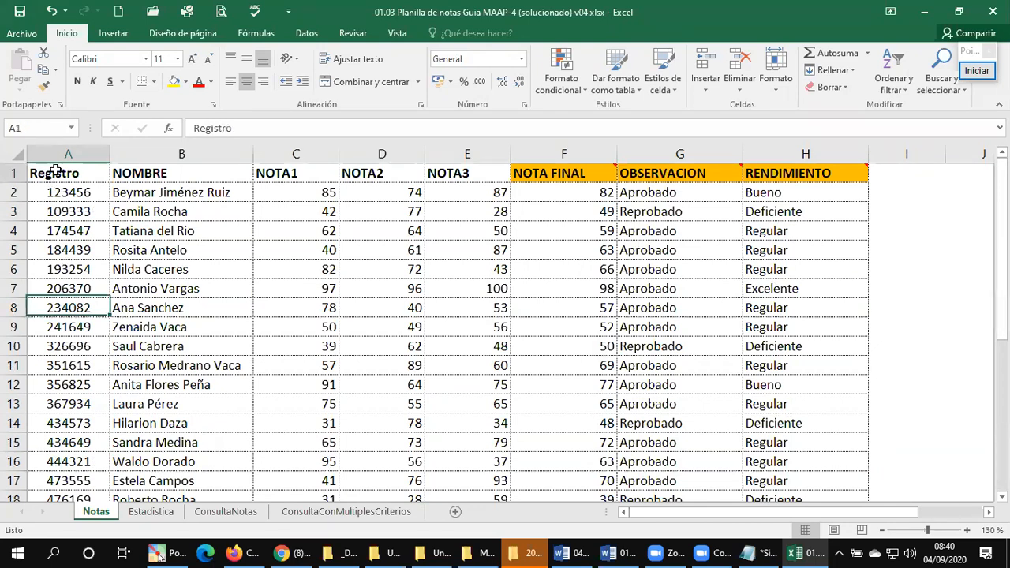
pyautogui.click(52, 226)
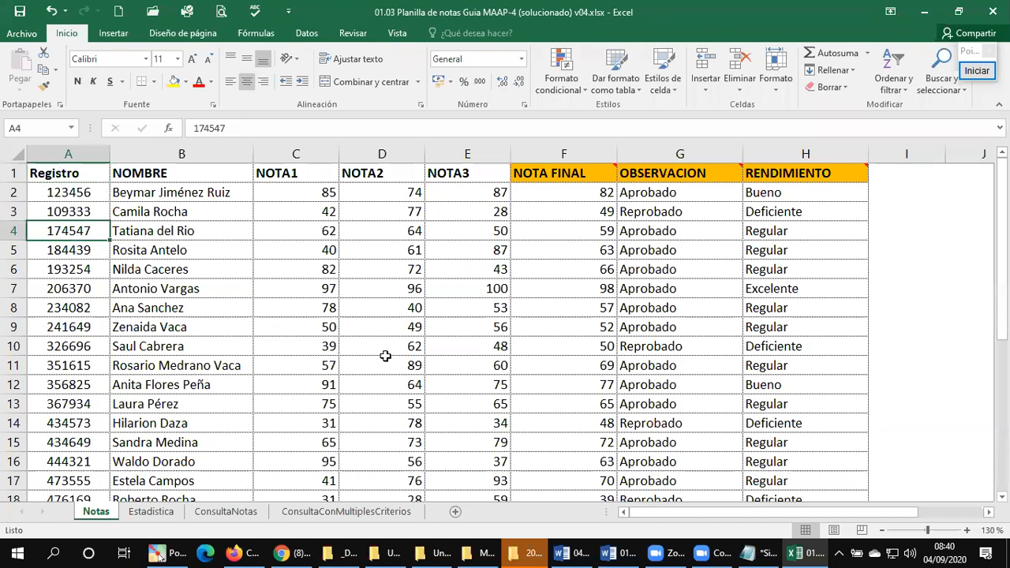
pyautogui.click(242, 512)
pyautogui.click(318, 512)
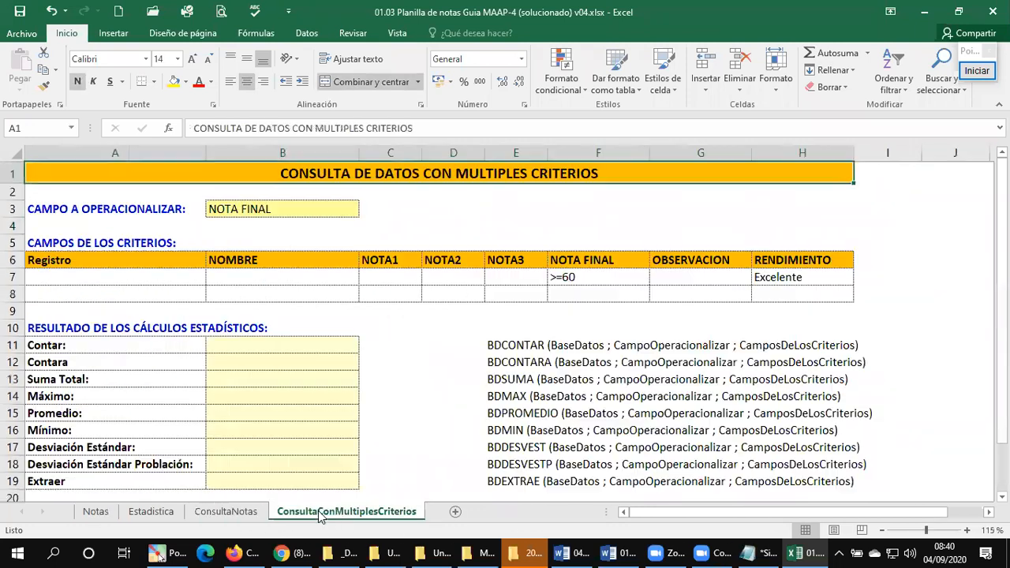
pyautogui.click(231, 513)
pyautogui.click(151, 511)
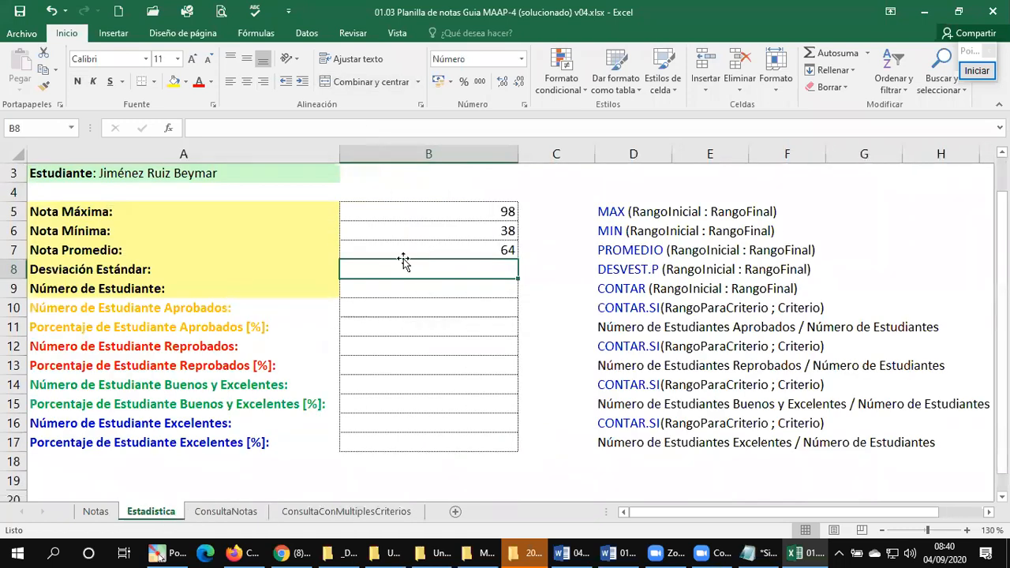
# Step: Calculate Número de Estudiante in B9 with =CONTAR(Notas!A2:A31), writing the sheet reference and range directly in the formula
pyautogui.click(373, 288)
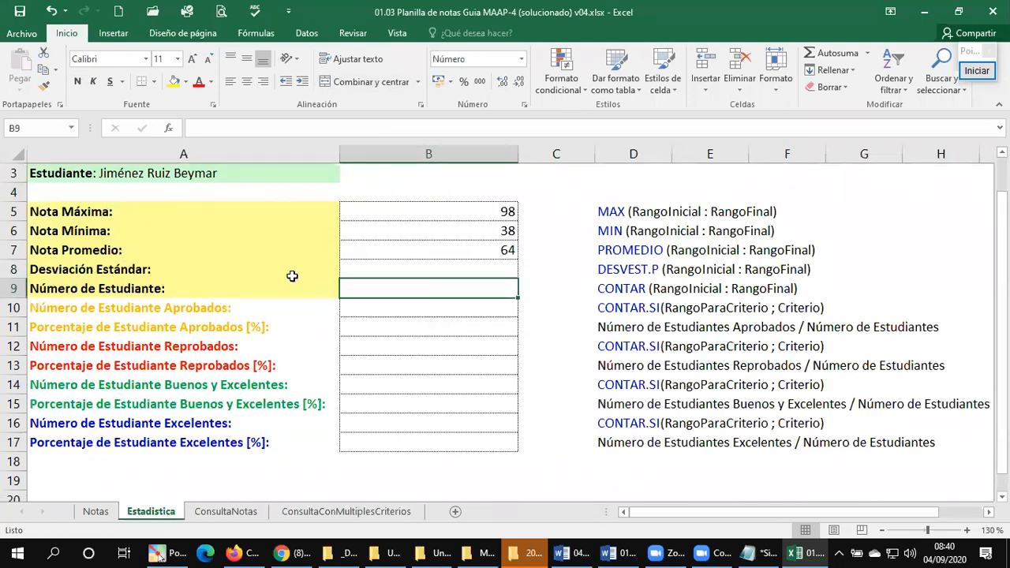
pyautogui.click(391, 309)
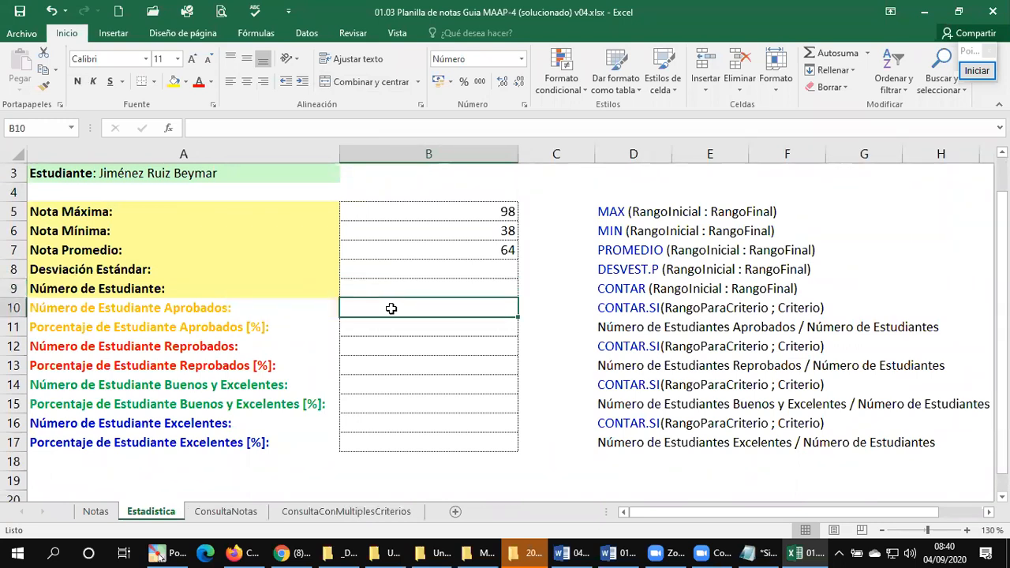
pyautogui.click(427, 270)
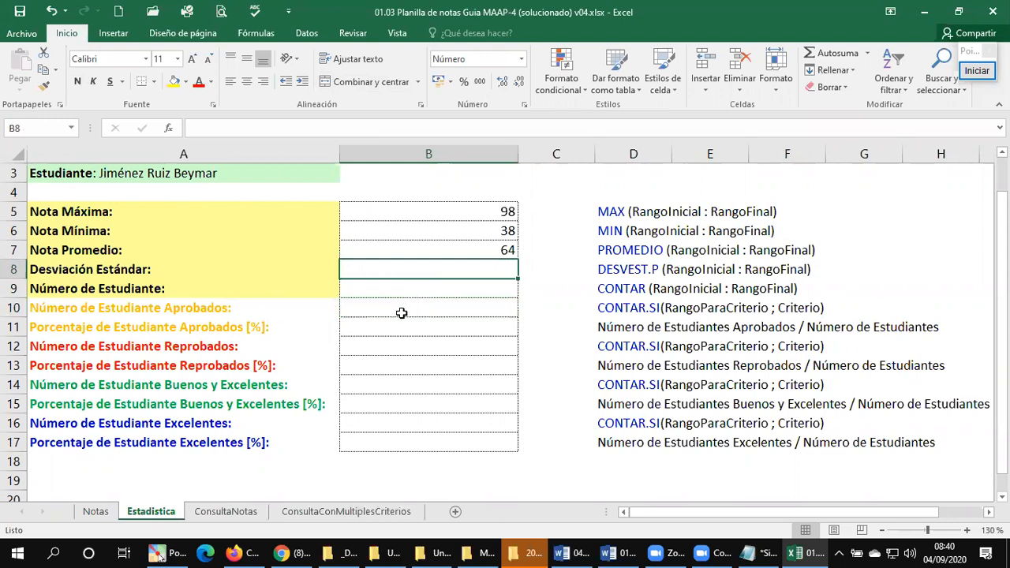
pyautogui.click(418, 292)
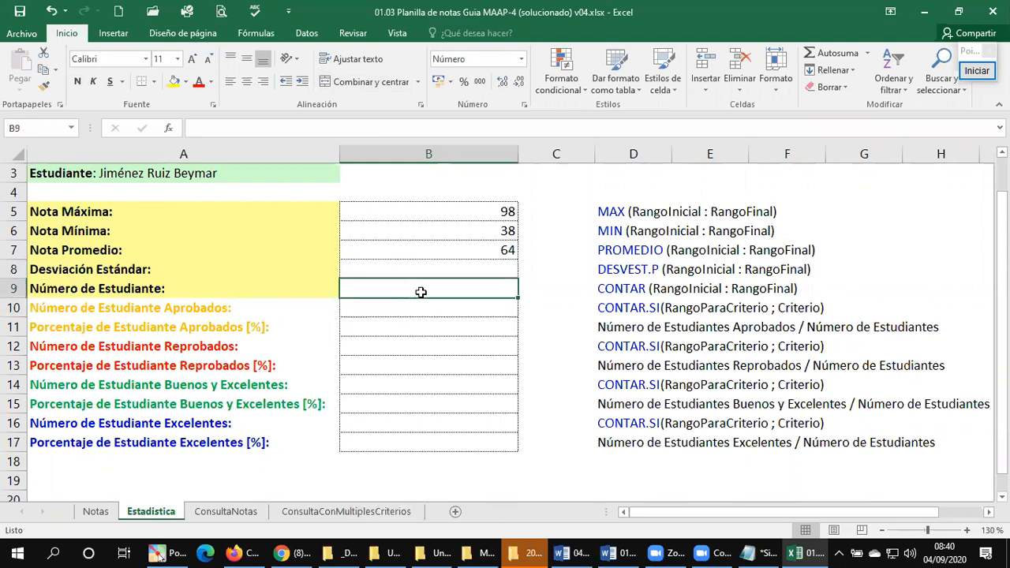
pyautogui.write('=')
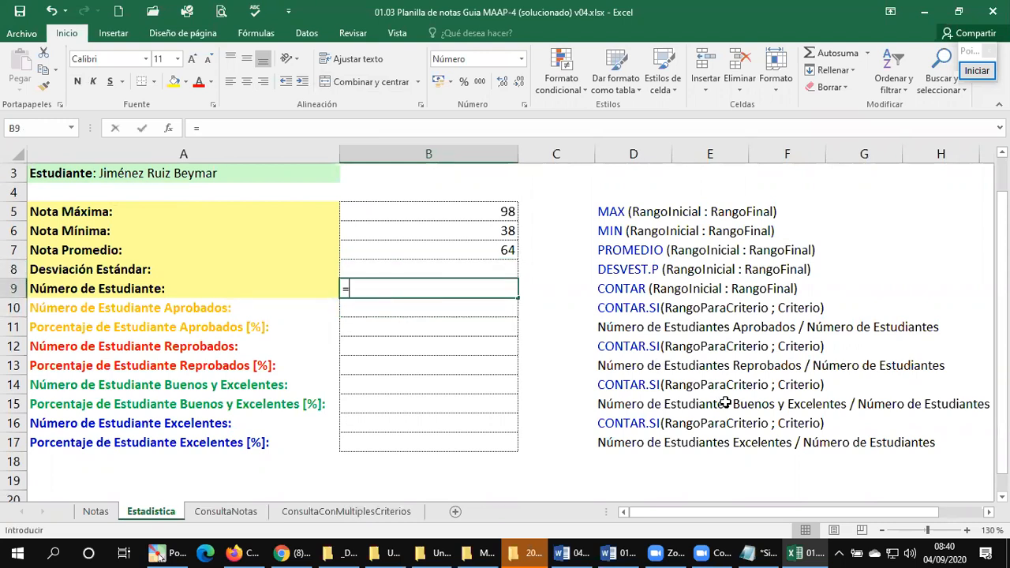
pyautogui.write('CONT')
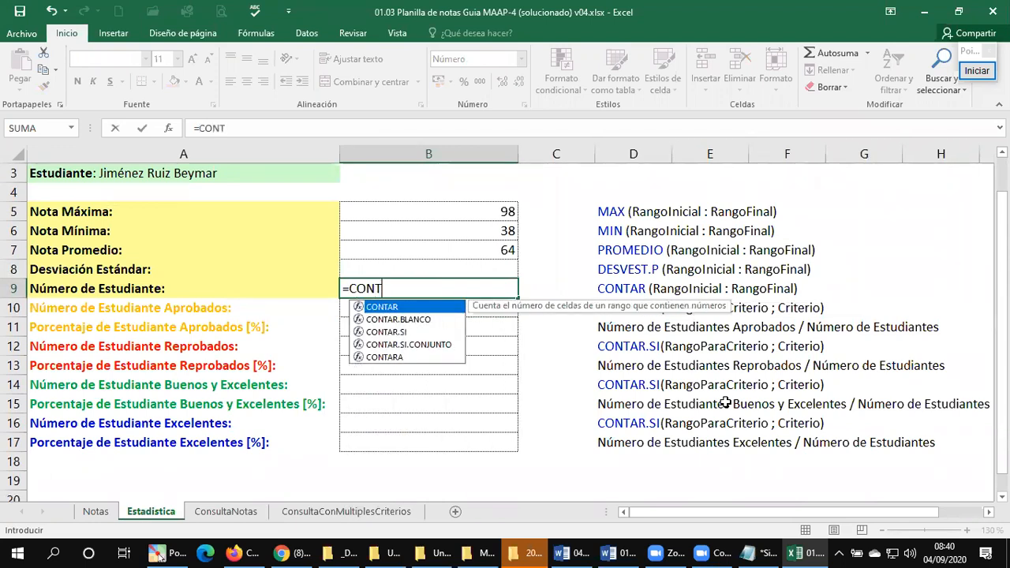
pyautogui.write('AR(')
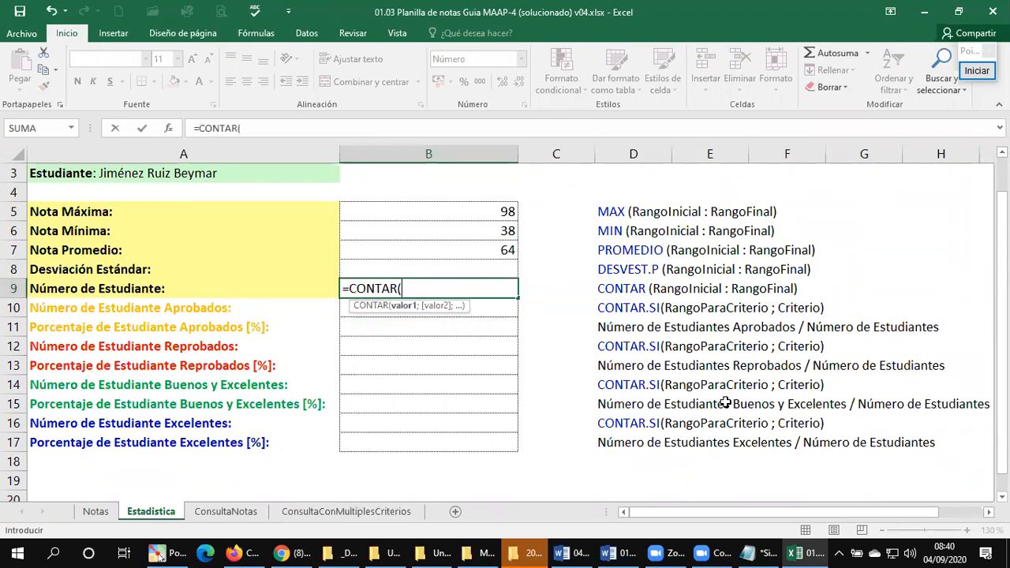
pyautogui.write('N')
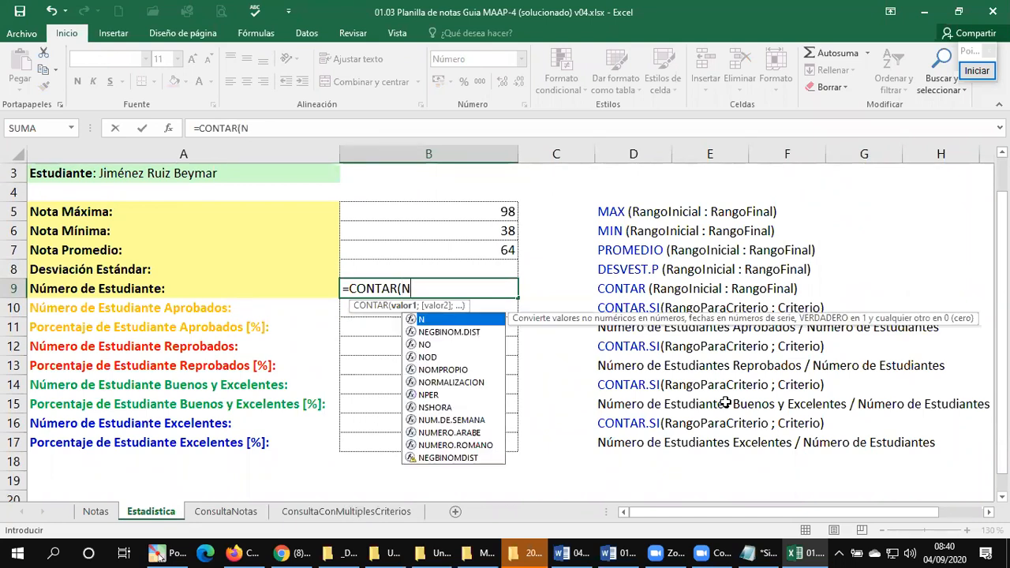
pyautogui.write('otas')
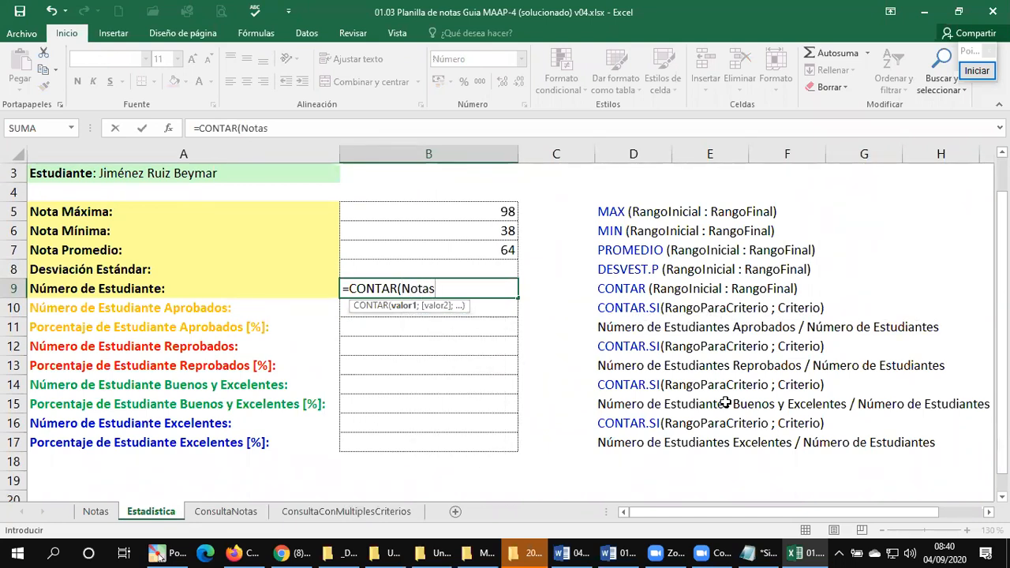
pyautogui.write('!a2:a')
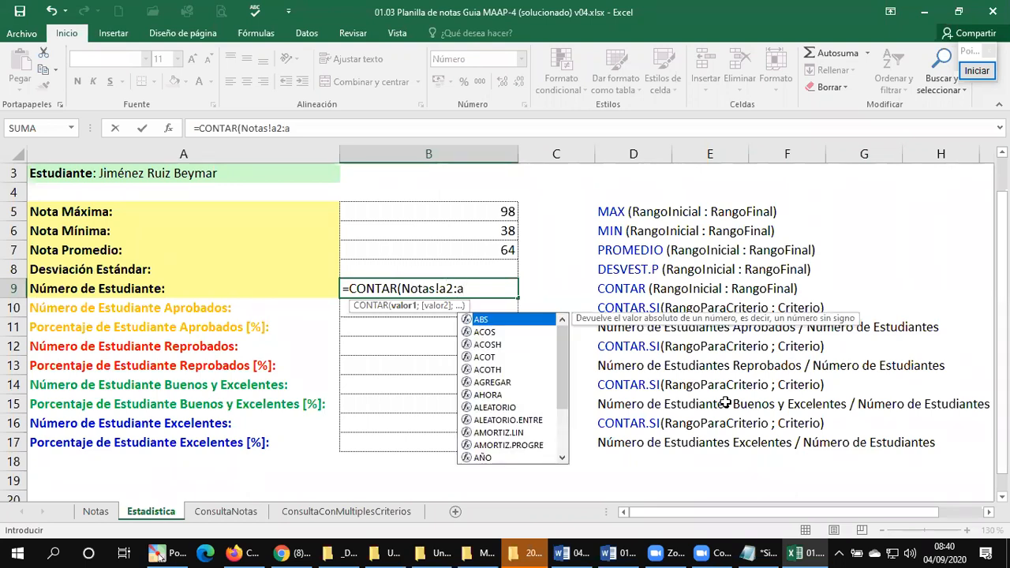
pyautogui.write('31)')
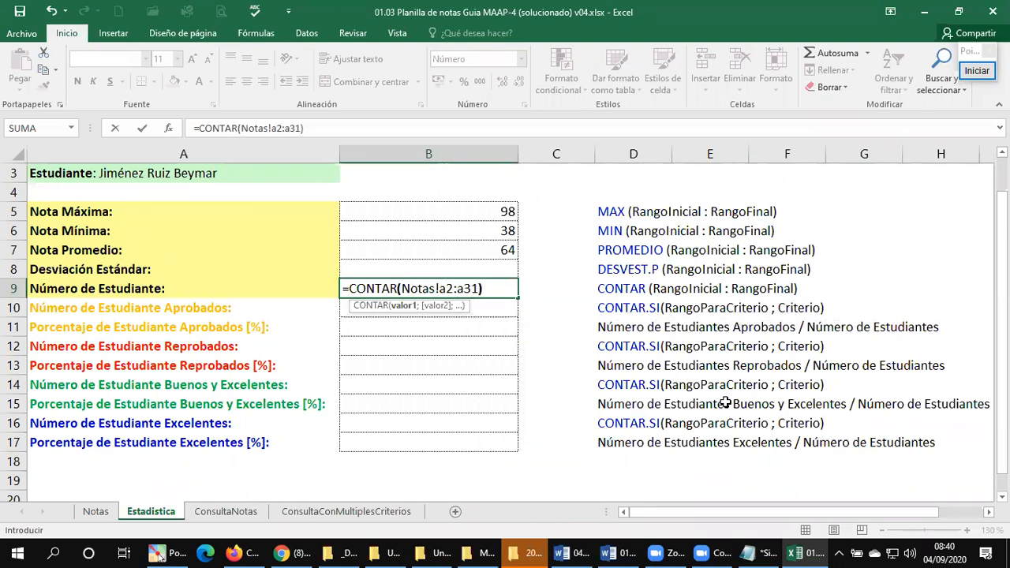
pyautogui.press('Return')
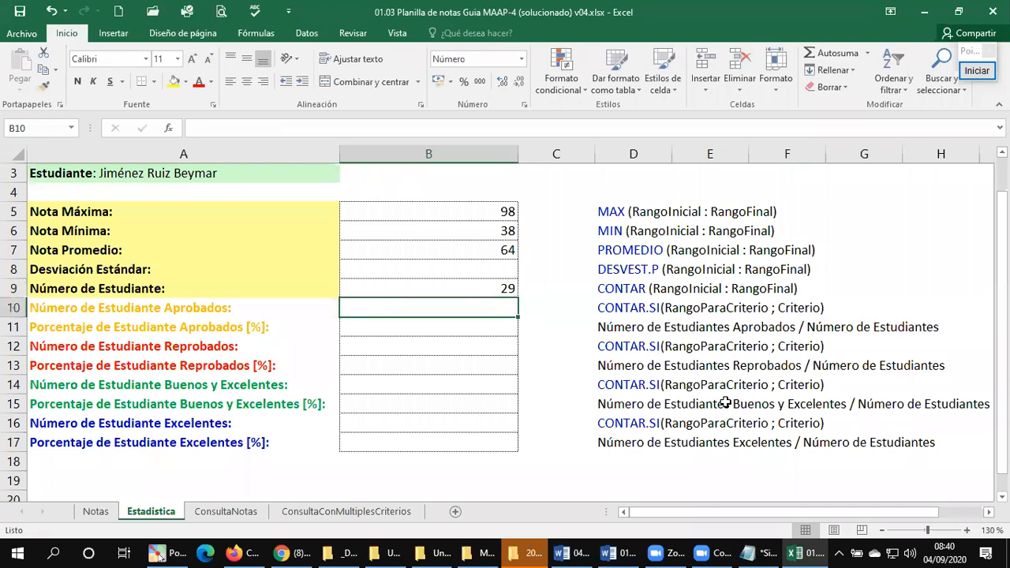
# Step: Check the Registro range A2:A31 on the Notas sheet against the student count on Estadistica
pyautogui.click(84, 514)
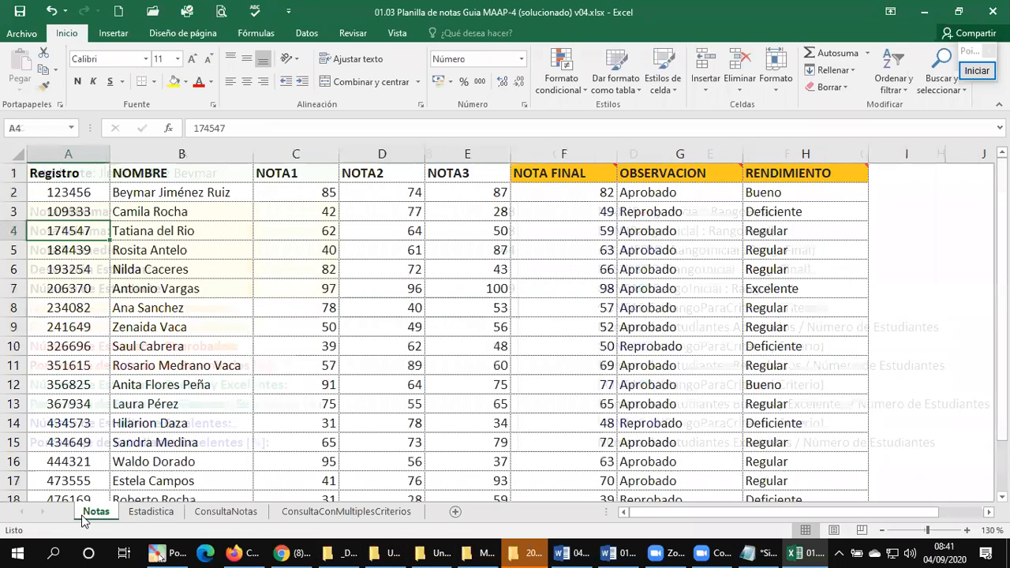
pyautogui.click(51, 192)
pyautogui.scroll(-2, 78, 311)
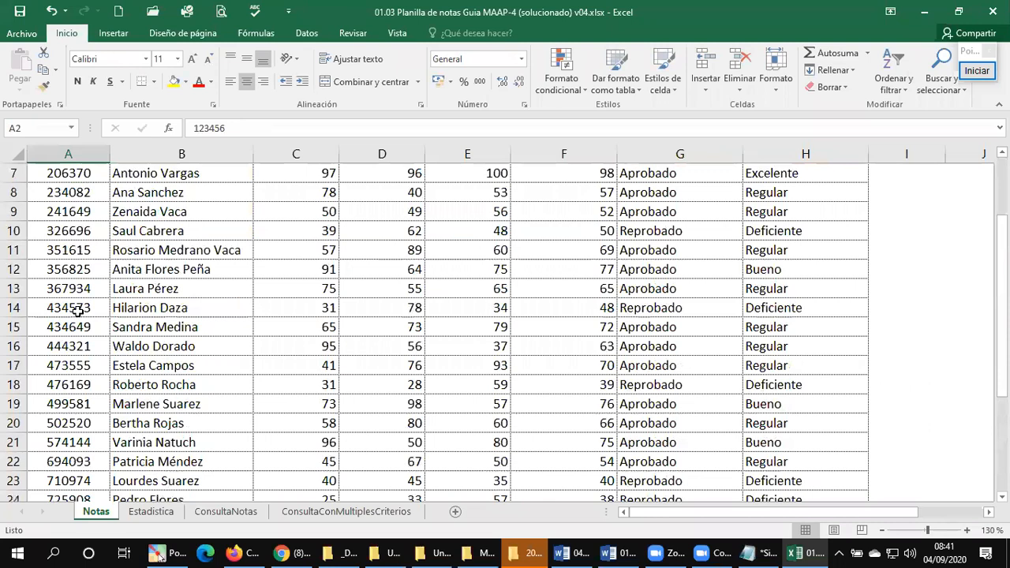
pyautogui.scroll(-7, 78, 311)
pyautogui.click(58, 230)
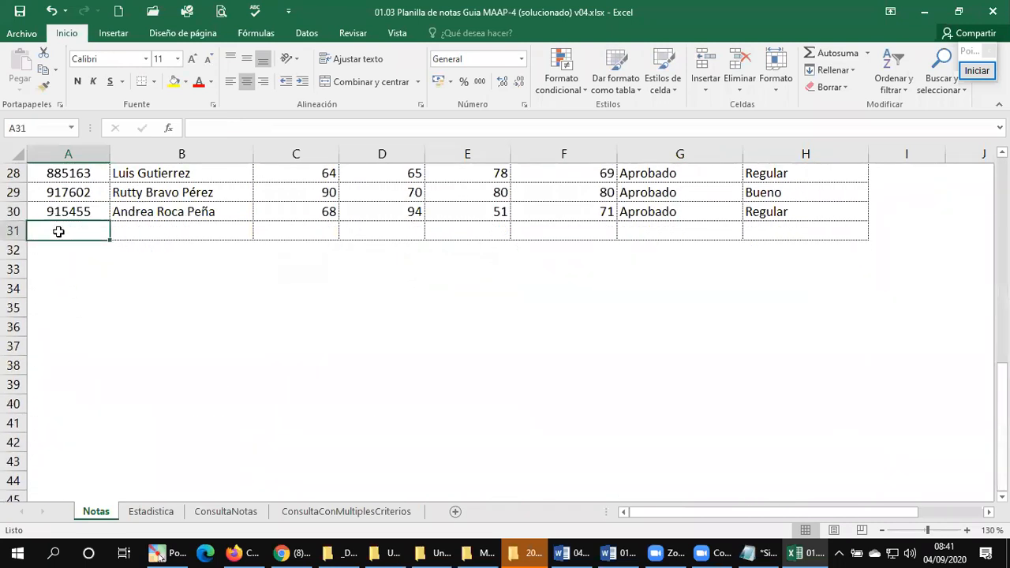
pyautogui.click(148, 512)
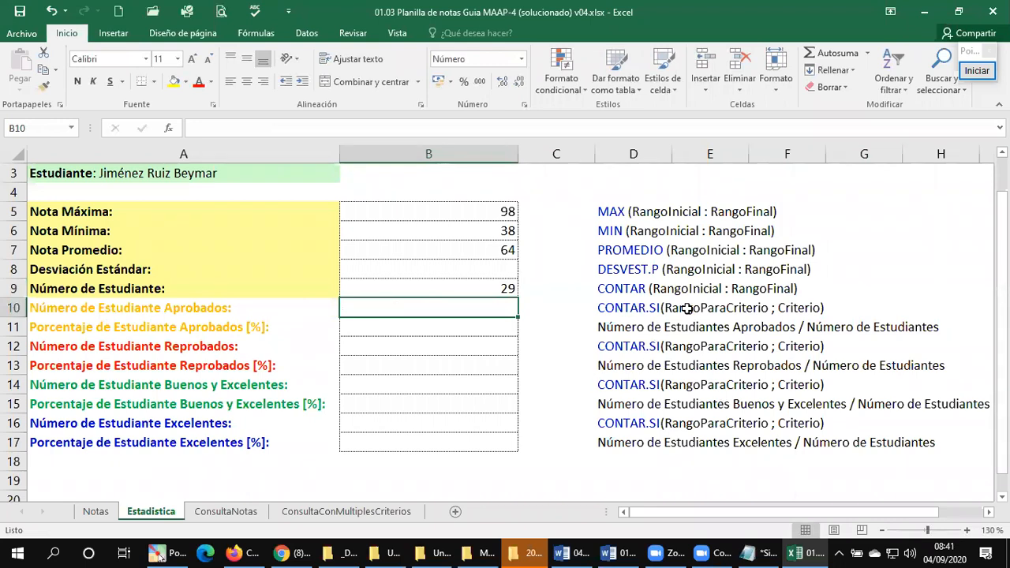
# Step: Examine the OBSERVACION column on the Notas sheet and the formulas in F2 and G2
pyautogui.click(98, 513)
pyautogui.scroll(9, 647, 361)
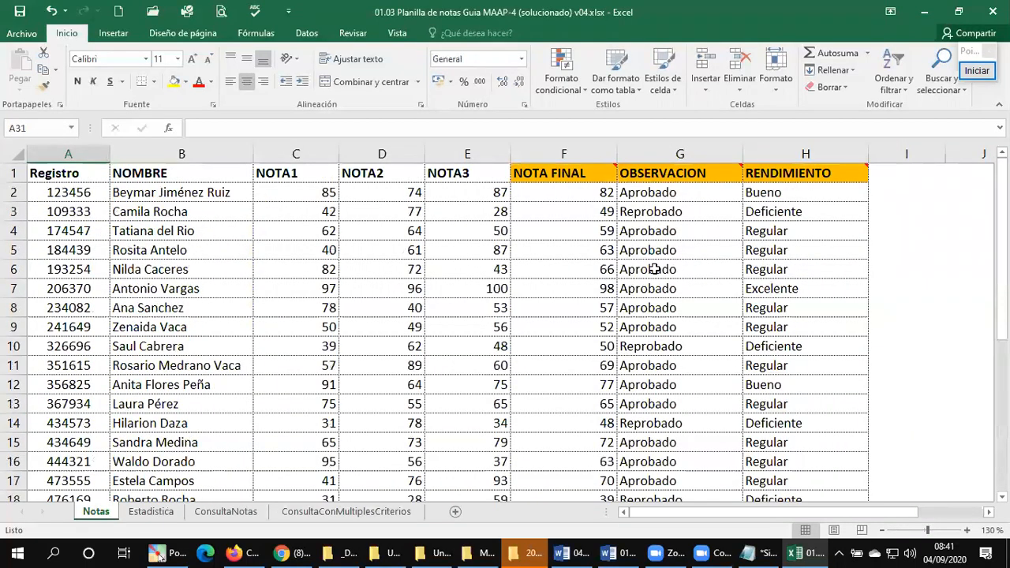
pyautogui.click(661, 154)
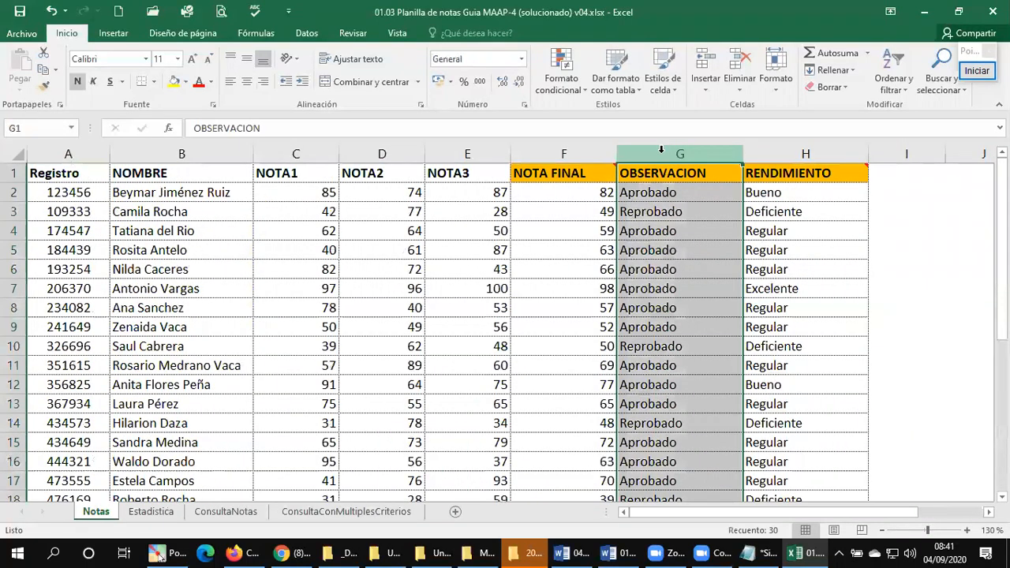
pyautogui.click(590, 194)
pyautogui.click(632, 192)
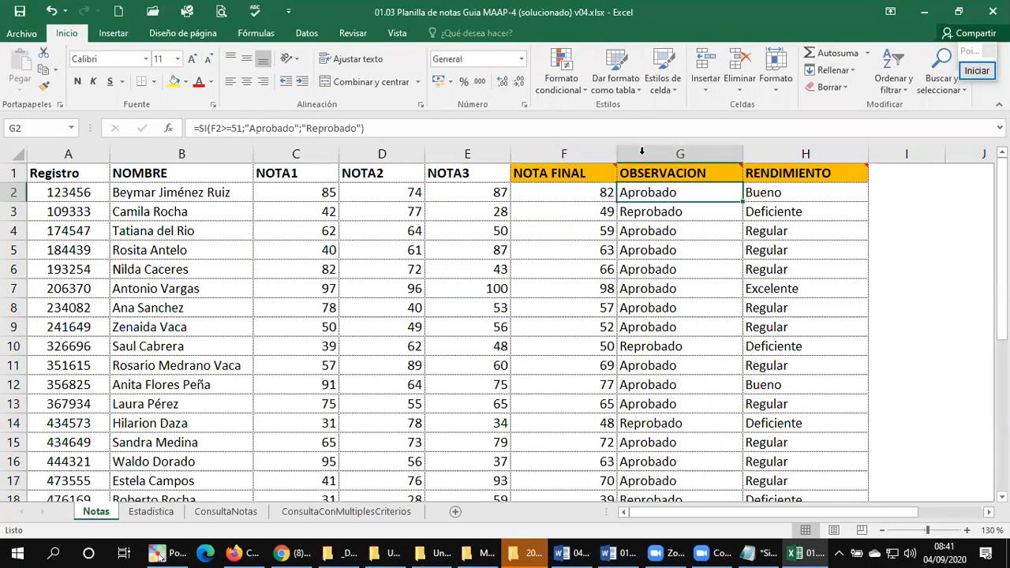
pyautogui.click(642, 151)
pyautogui.click(600, 196)
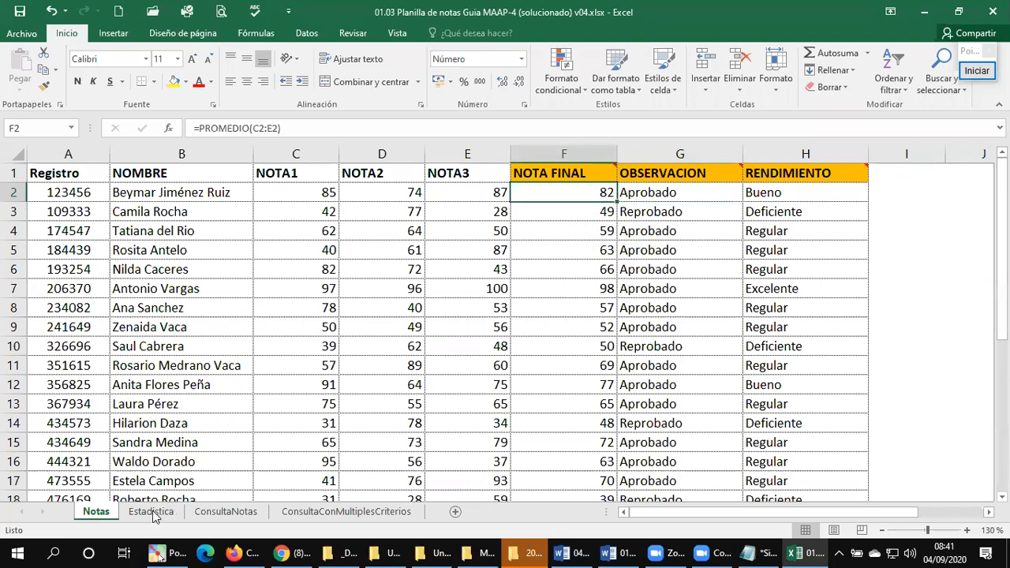
# Step: Calculate Número de Estudiante Aprobados in Estadistica B10 with =CONTAR.SI(Notas!G2:G31;"Aprobado"), picking the OBSERVACION range on the Notas sheet
pyautogui.click(155, 512)
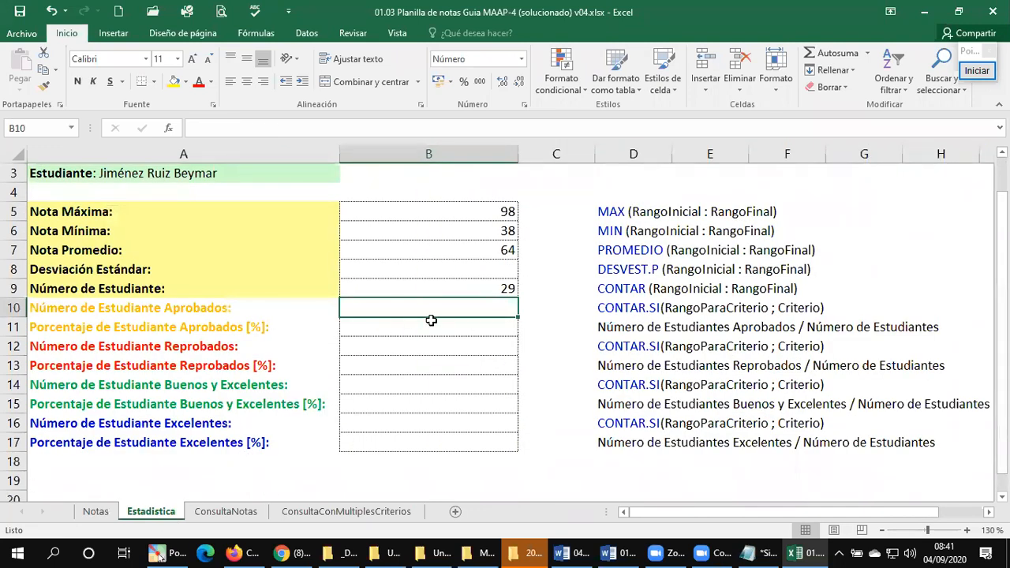
pyautogui.write('=conta')
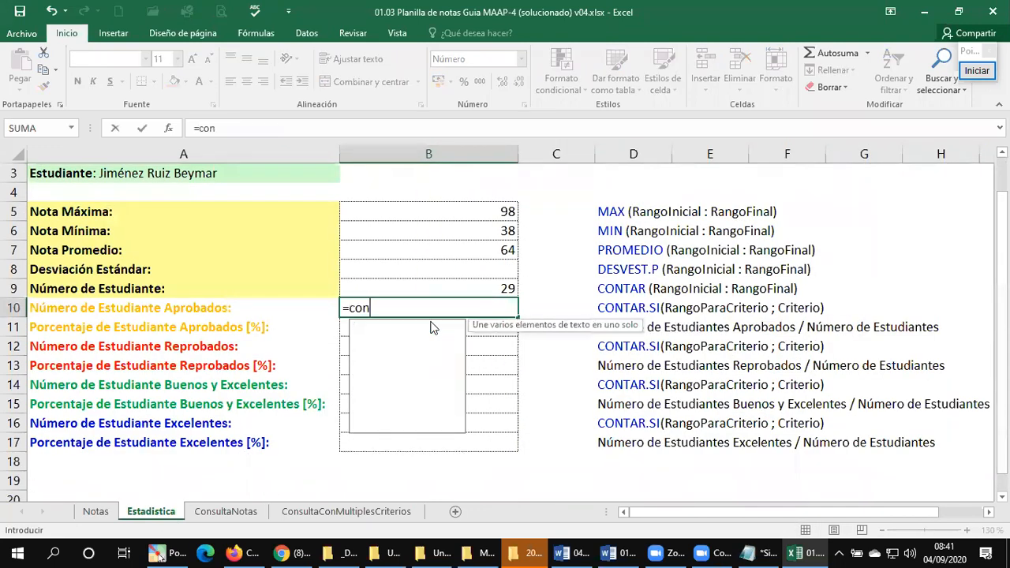
pyautogui.press('BackSpace')
pyautogui.press('BackSpace')
pyautogui.press('BackSpace')
pyautogui.press('BackSpace')
pyautogui.press('BackSpace')
pyautogui.write('C')
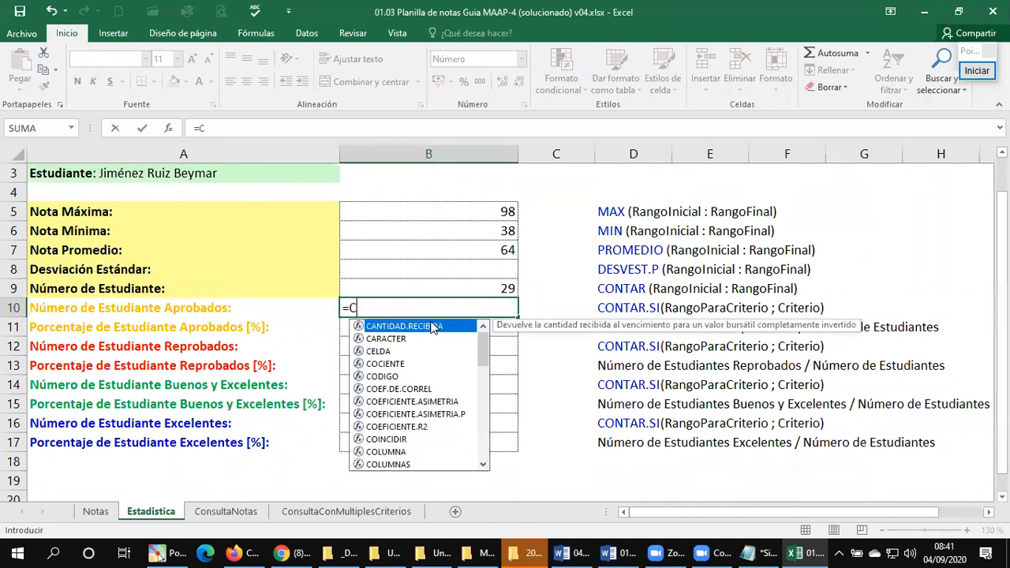
pyautogui.write('ONTAR.SI(')
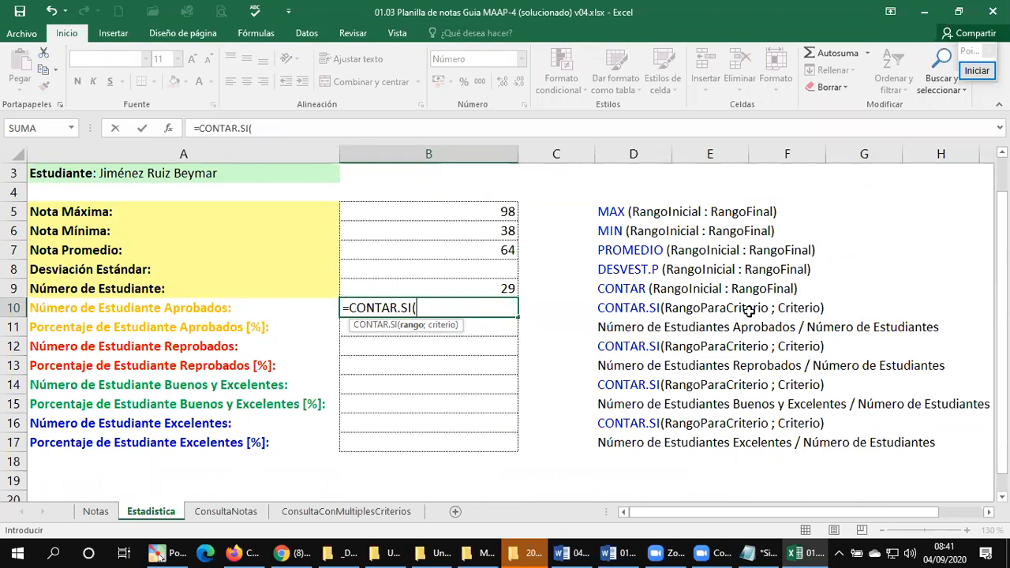
pyautogui.click(96, 511)
pyautogui.hotkey('ctrl', 'Home')
pyautogui.press('Right')
pyautogui.press('Right')
pyautogui.press('Right')
pyautogui.press('Right')
pyautogui.press('Right')
pyautogui.press('Right')
pyautogui.press('Down')
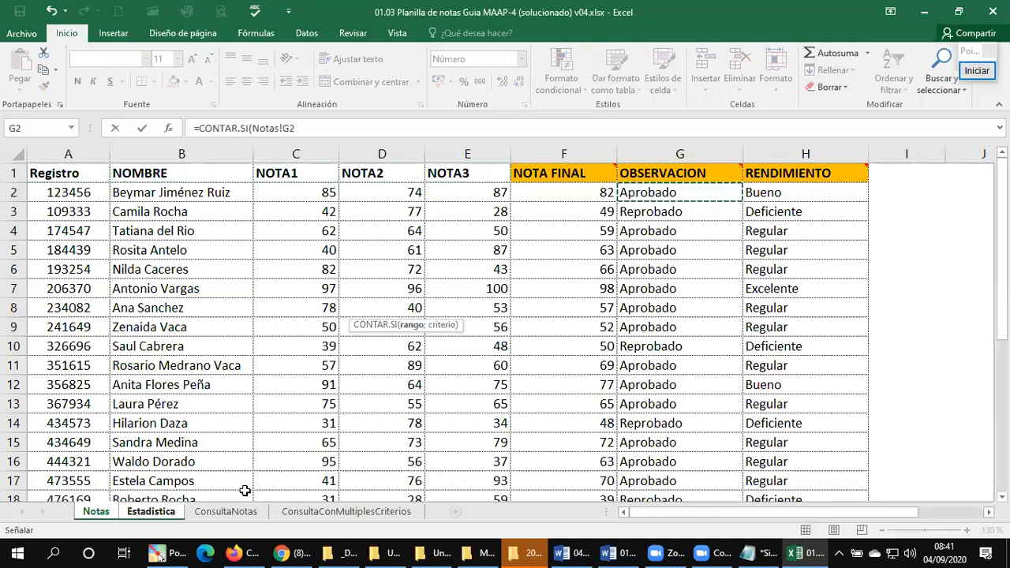
pyautogui.hotkey('ctrl', 'shift', 'Down')
pyautogui.hotkey('shift', 'Down')
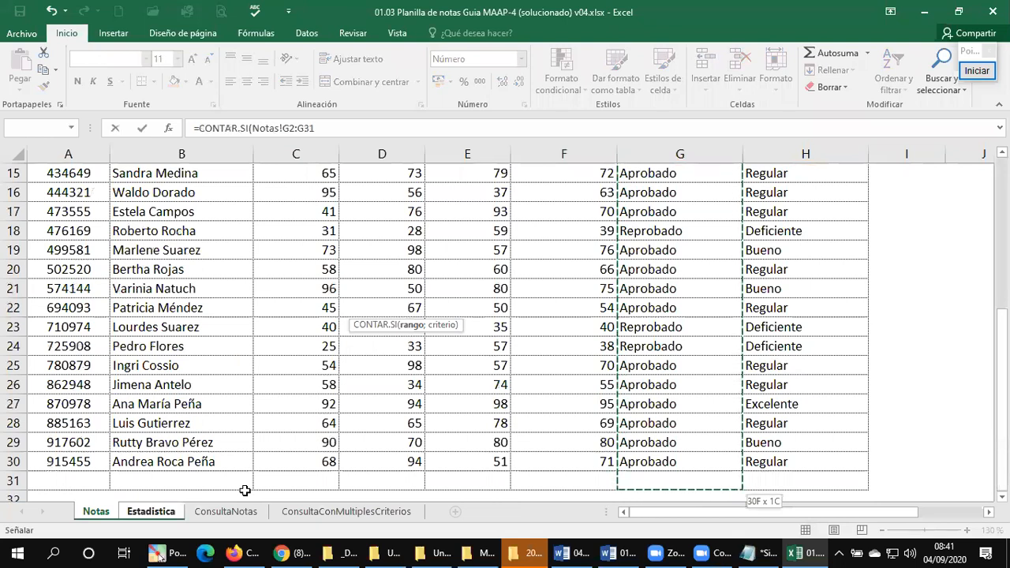
pyautogui.write(';')
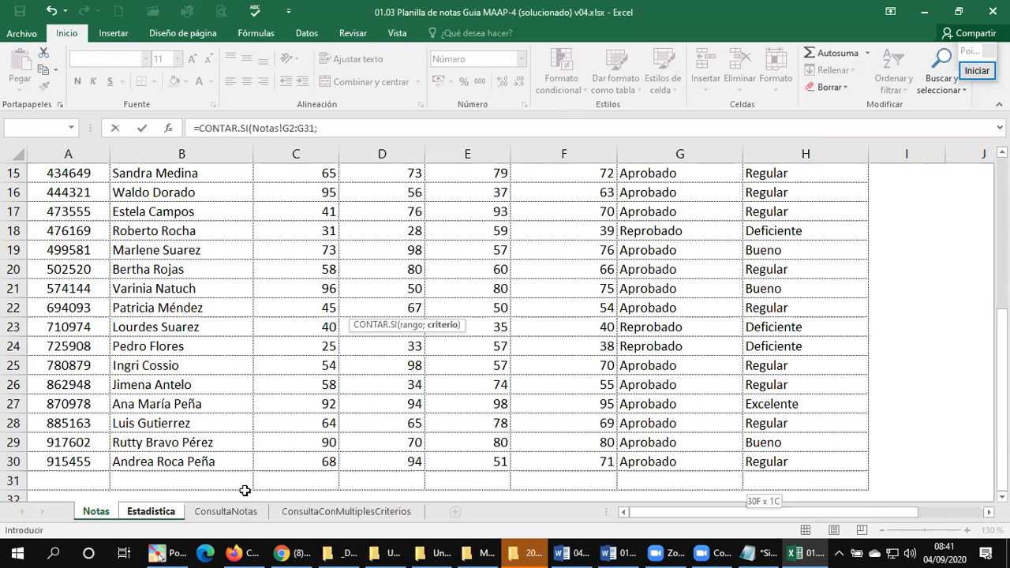
pyautogui.write('"Aprobado')
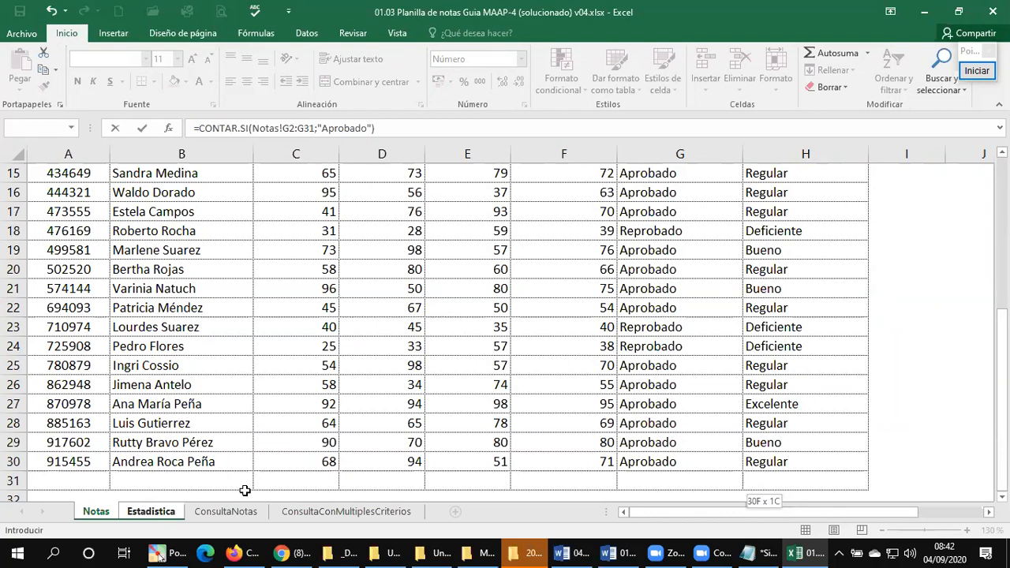
pyautogui.press('Return')
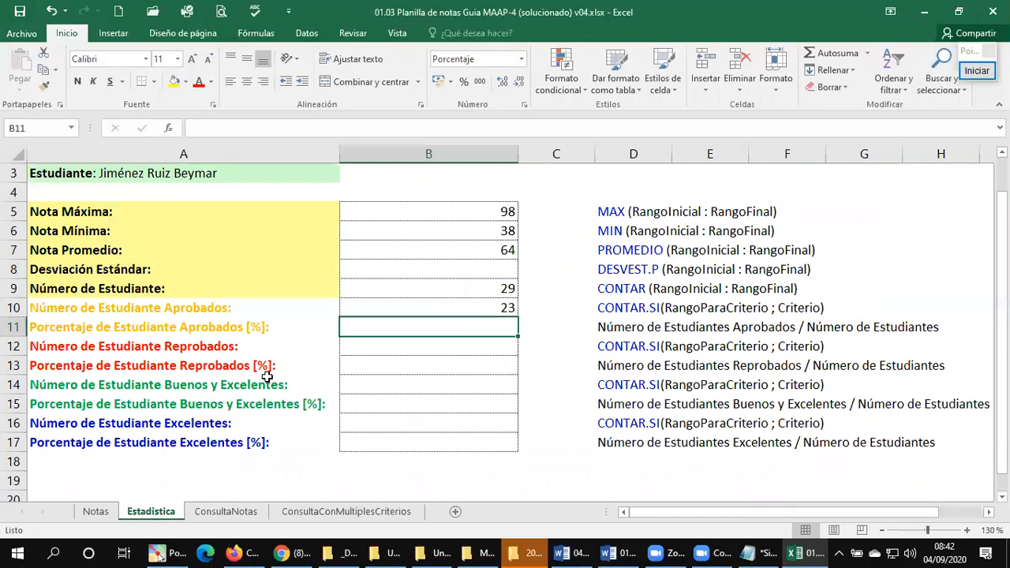
# Step: Calculate Porcentaje de Estudiante Aprobados in B11 by dividing the approved count by the student count, =B10/B9
pyautogui.click(433, 302)
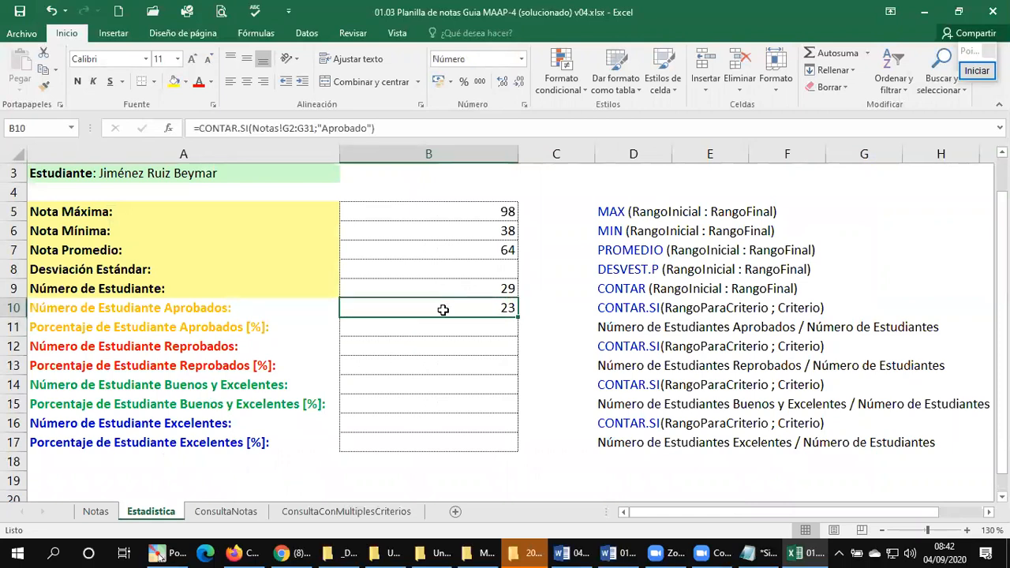
pyautogui.click(434, 331)
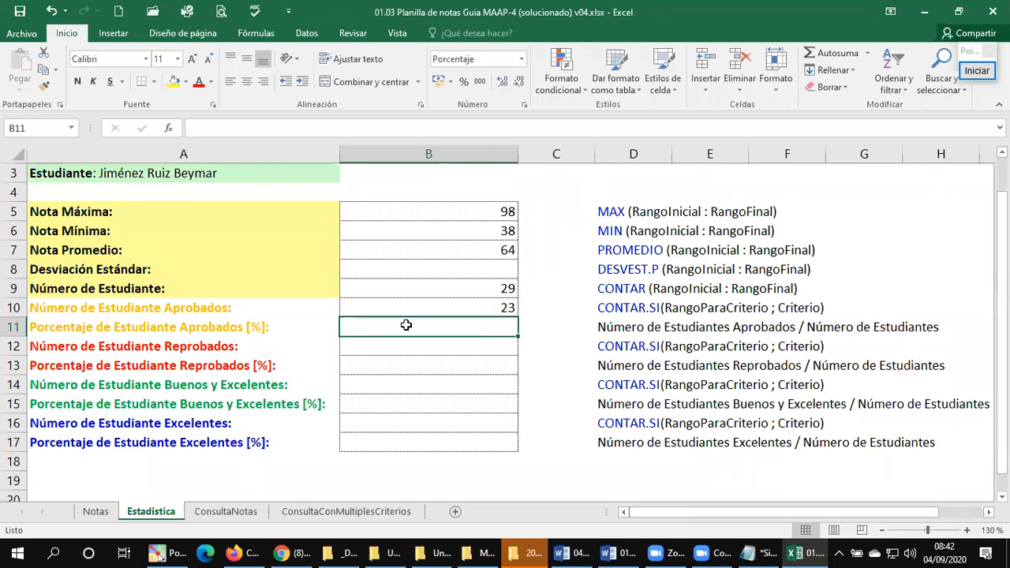
pyautogui.write('=')
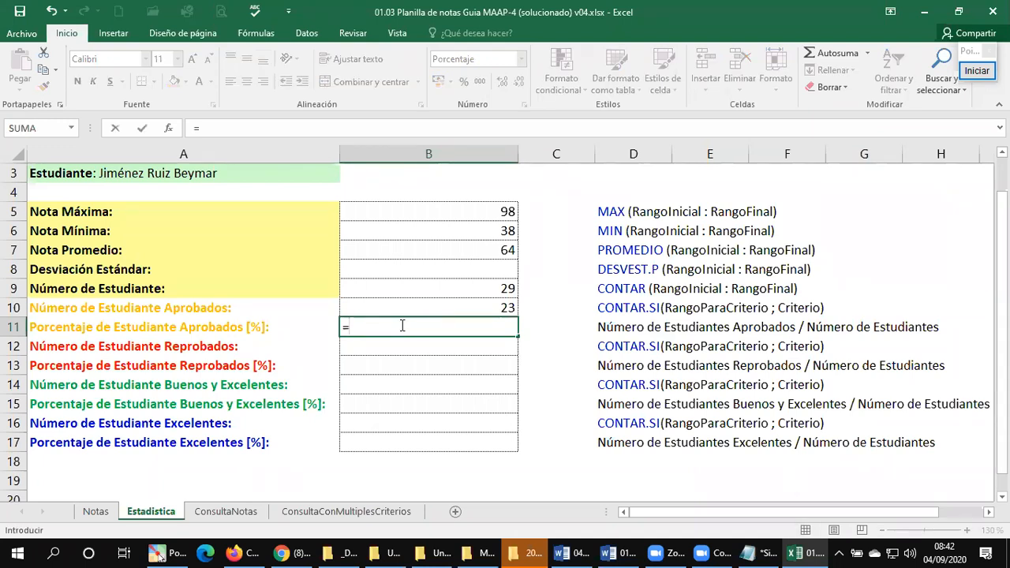
pyautogui.press('Up')
pyautogui.write('/')
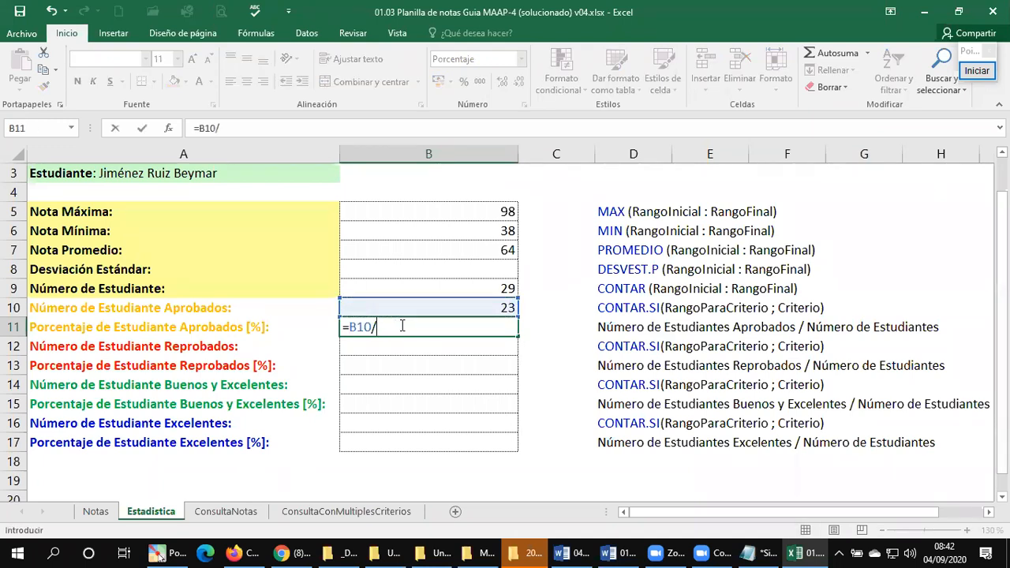
pyautogui.press('Up')
pyautogui.press('Up')
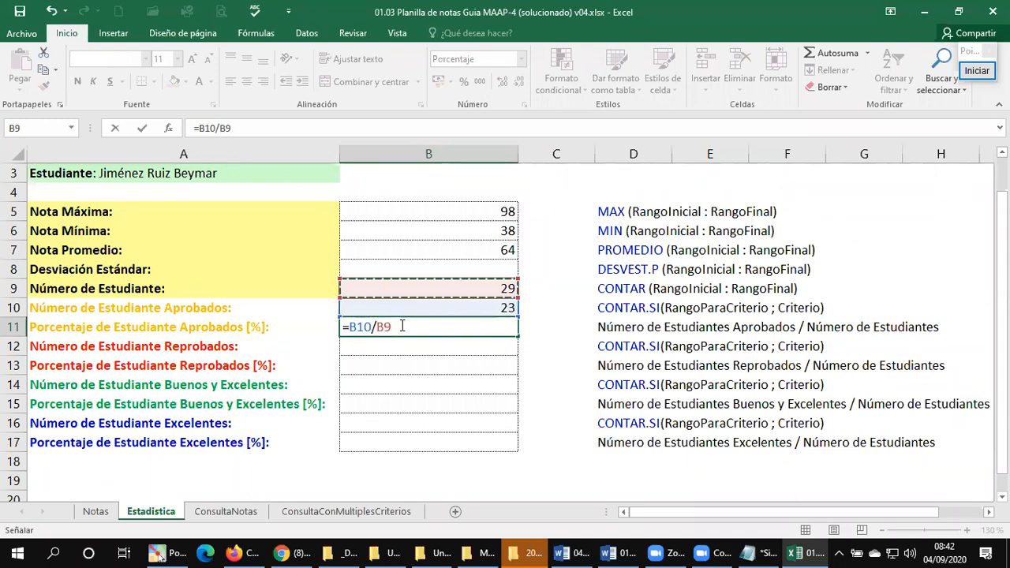
pyautogui.press('Return')
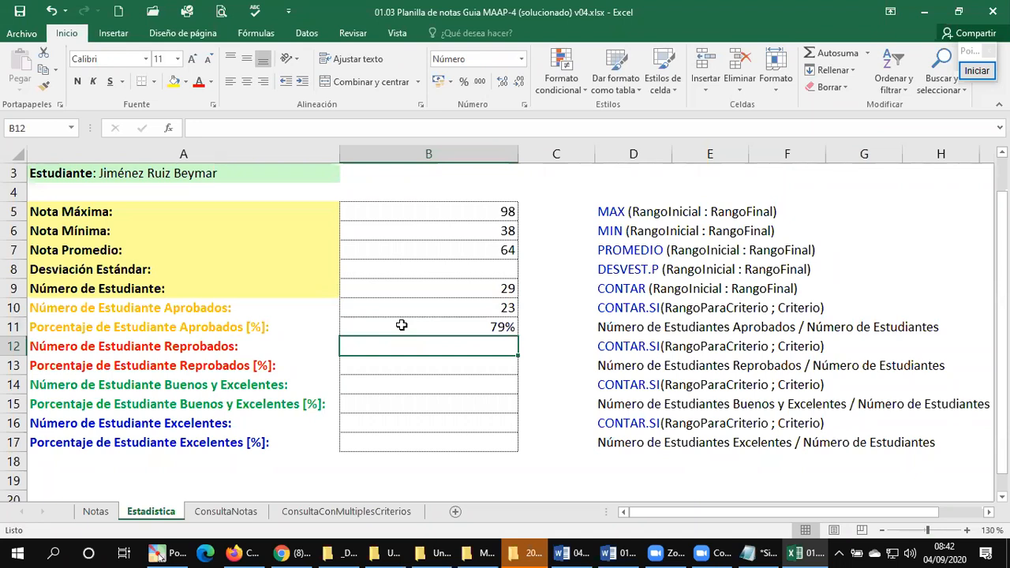
pyautogui.press('Down')
pyautogui.press('Down')
pyautogui.press('Down')
pyautogui.press('Down')
pyautogui.press('Down')
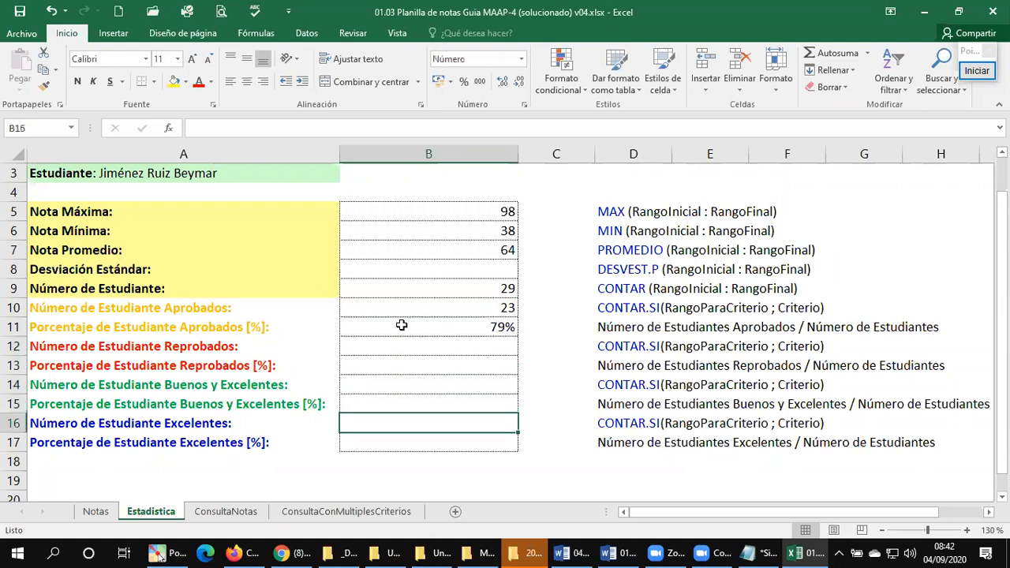
pyautogui.press('Up')
pyautogui.press('Up')
pyautogui.press('Up')
pyautogui.press('Up')
pyautogui.press('Up')
pyautogui.press('Up')
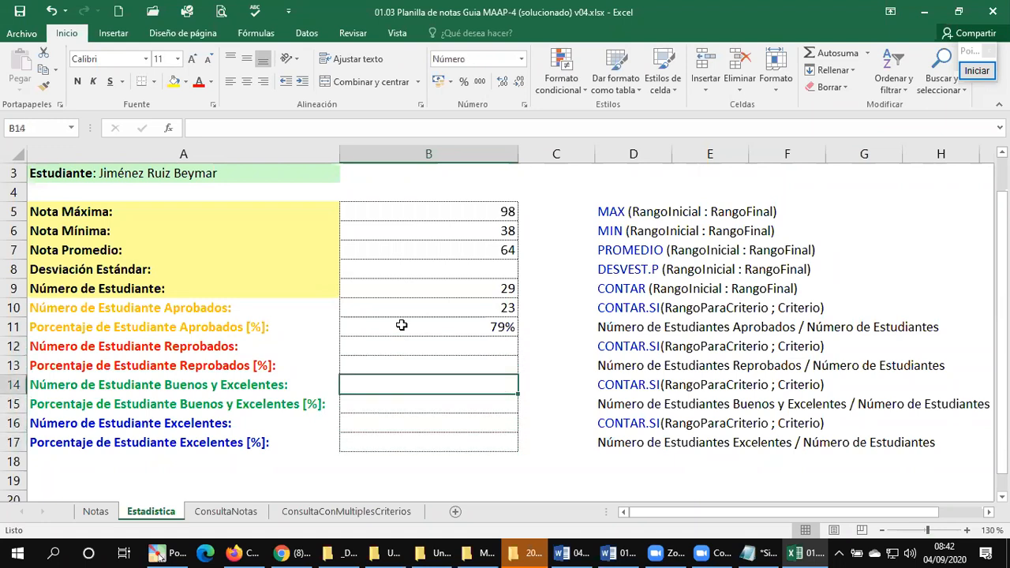
pyautogui.press('Down')
pyautogui.press('Down')
pyautogui.press('Down')
pyautogui.press('Down')
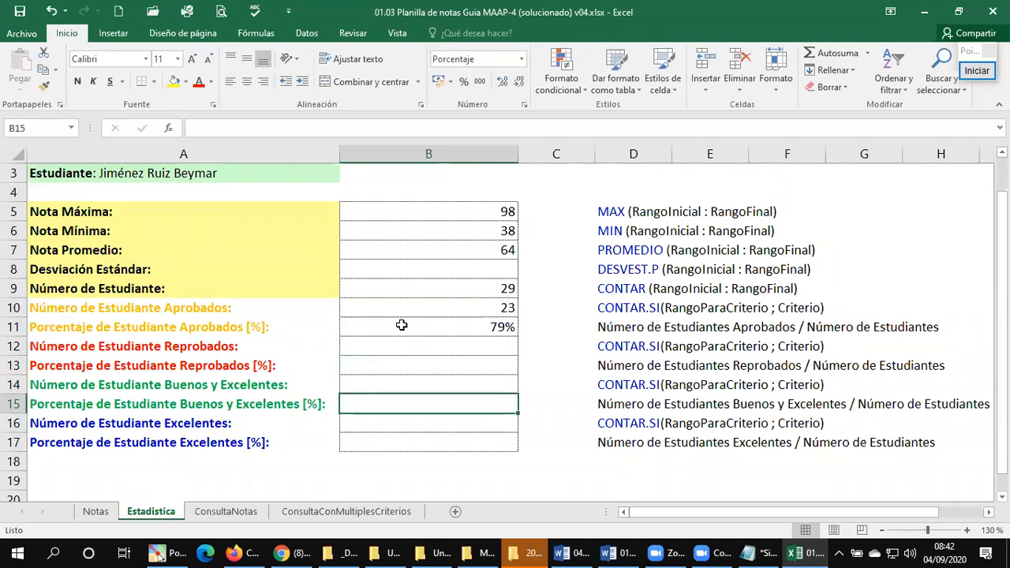
pyautogui.press('Down')
# Step: Clear the Porcentaje de Estudiante Aprobados formula from B11
pyautogui.press('Up')
pyautogui.press('Up')
pyautogui.press('Up')
pyautogui.press('Up')
pyautogui.press('Up')
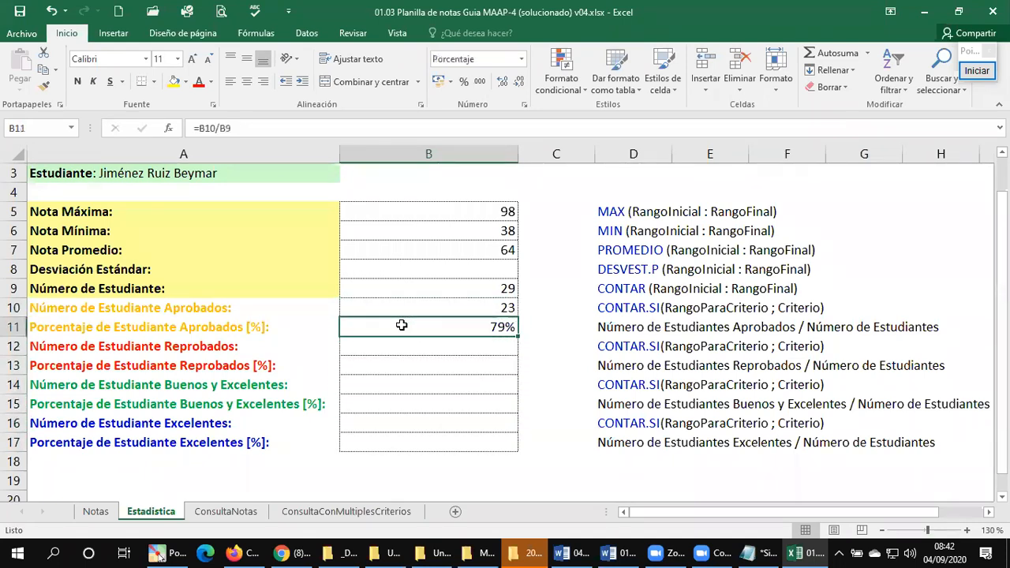
pyautogui.press('Delete')
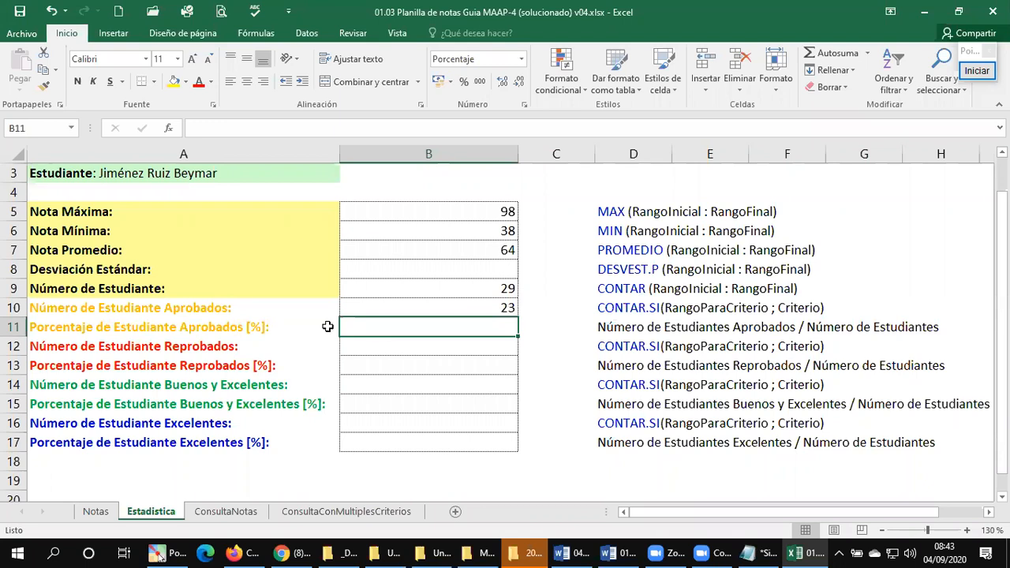
# Step: Enter =B10/B9 in B11 again as Porcentaje de Estudiante Aprobados, picking the approved count and the student count as references
pyautogui.click(440, 309)
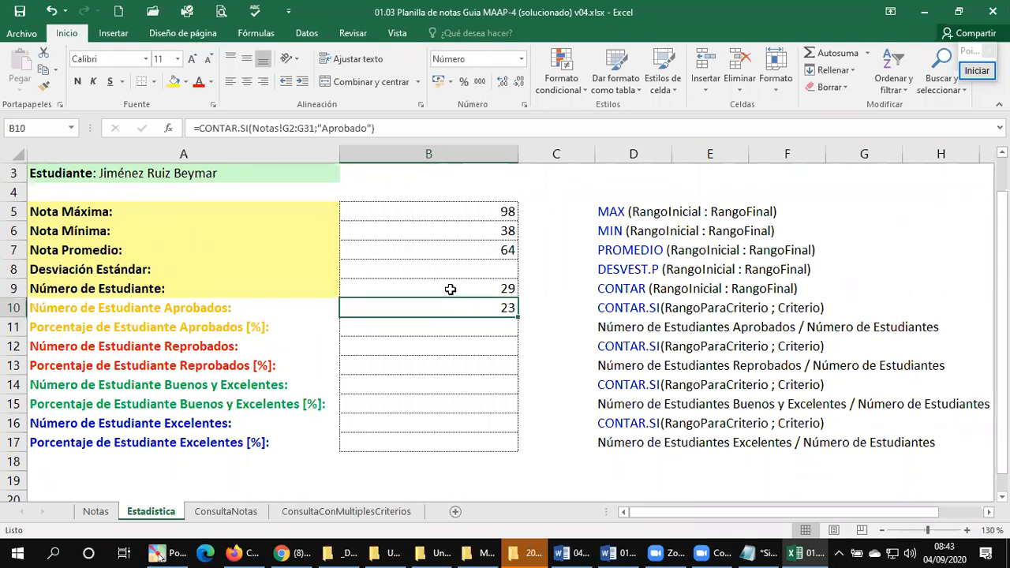
pyautogui.click(449, 292)
pyautogui.click(445, 307)
pyautogui.click(446, 291)
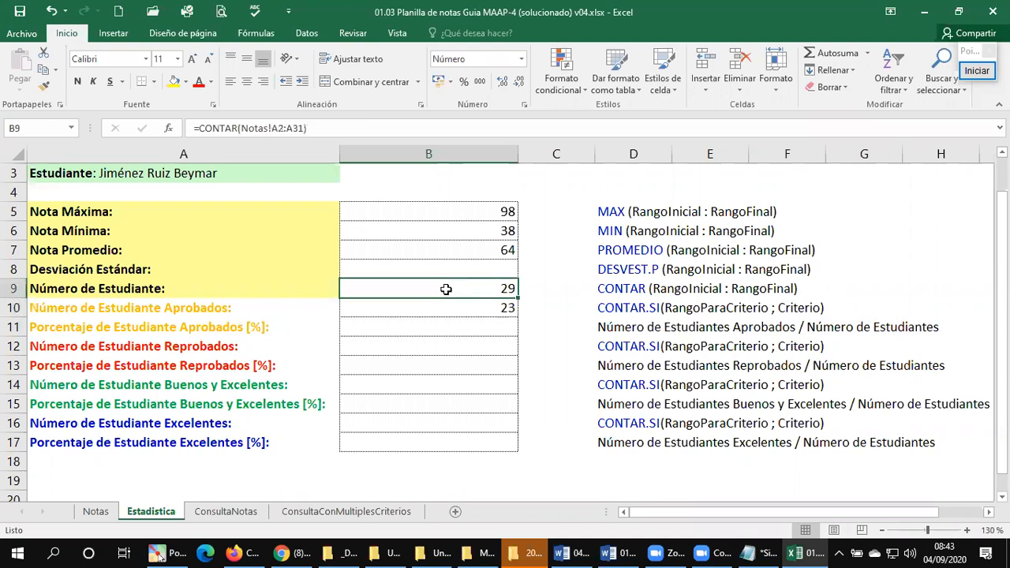
pyautogui.click(439, 309)
pyautogui.click(433, 328)
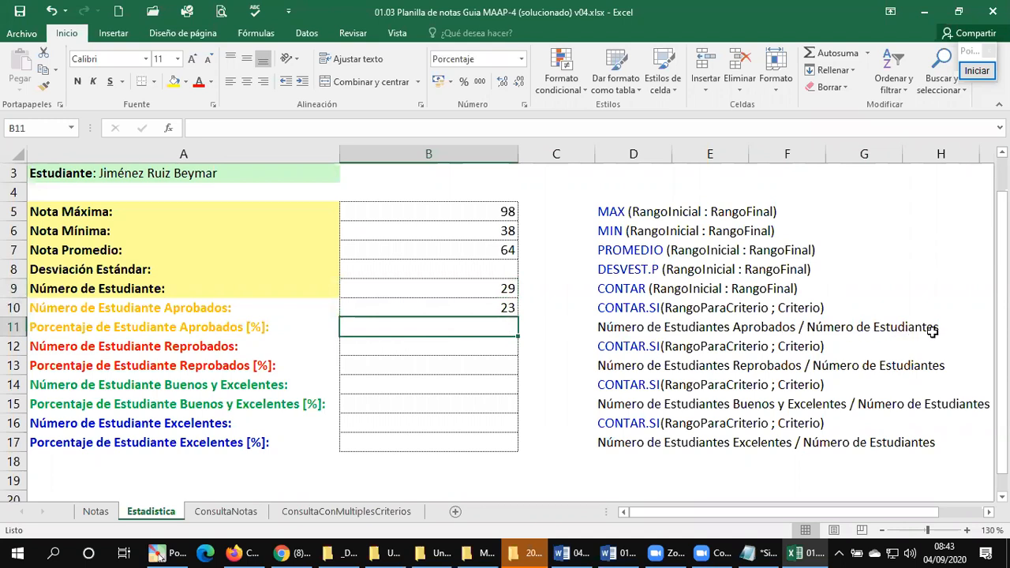
pyautogui.write('=')
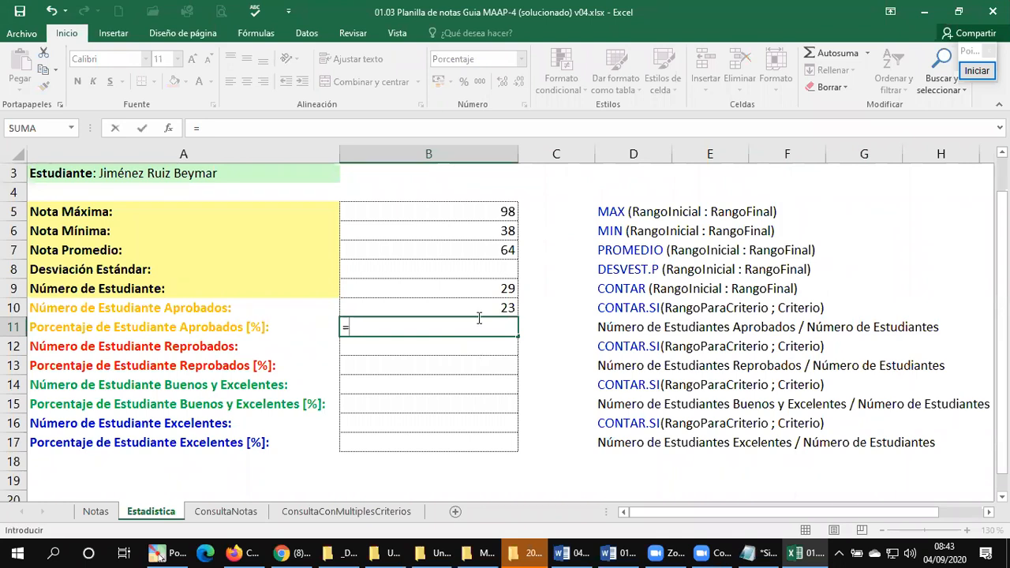
pyautogui.click(480, 306)
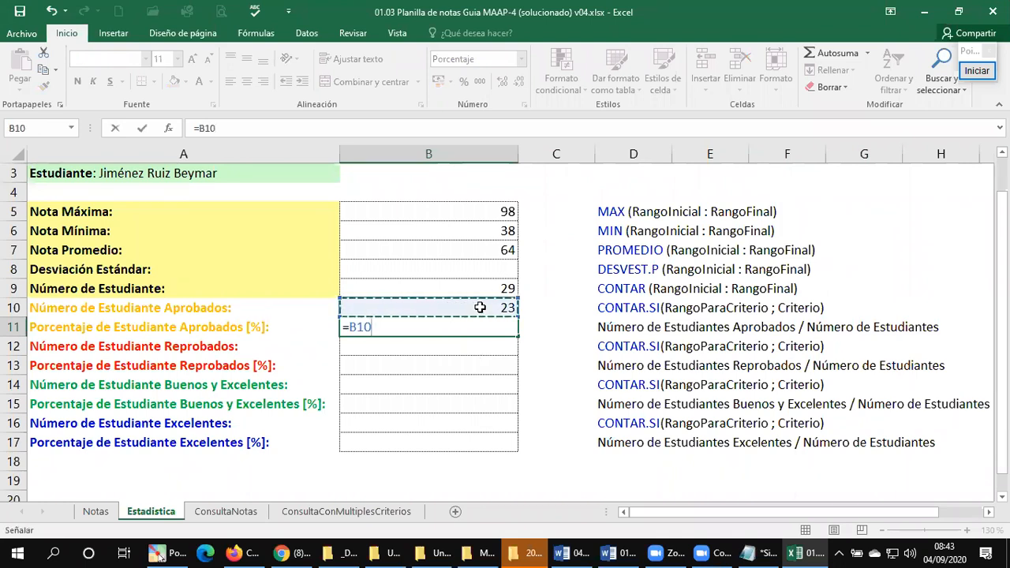
pyautogui.write('/')
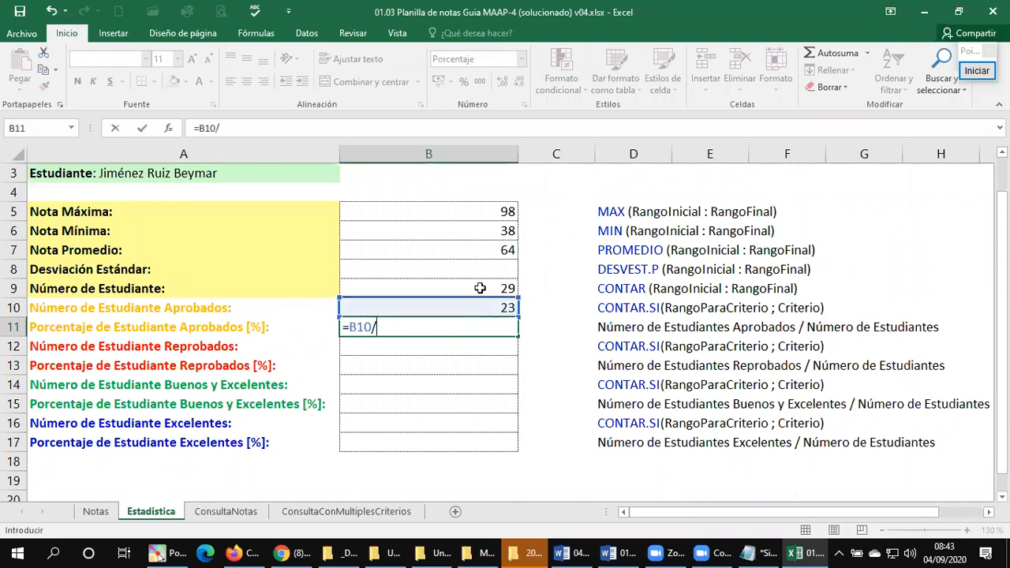
pyautogui.click(479, 288)
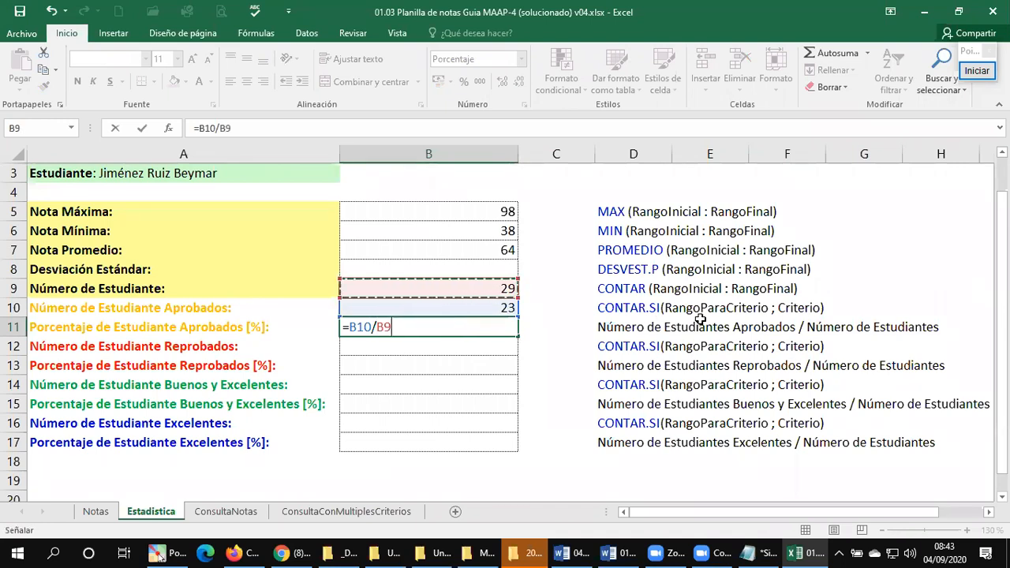
pyautogui.press('Return')
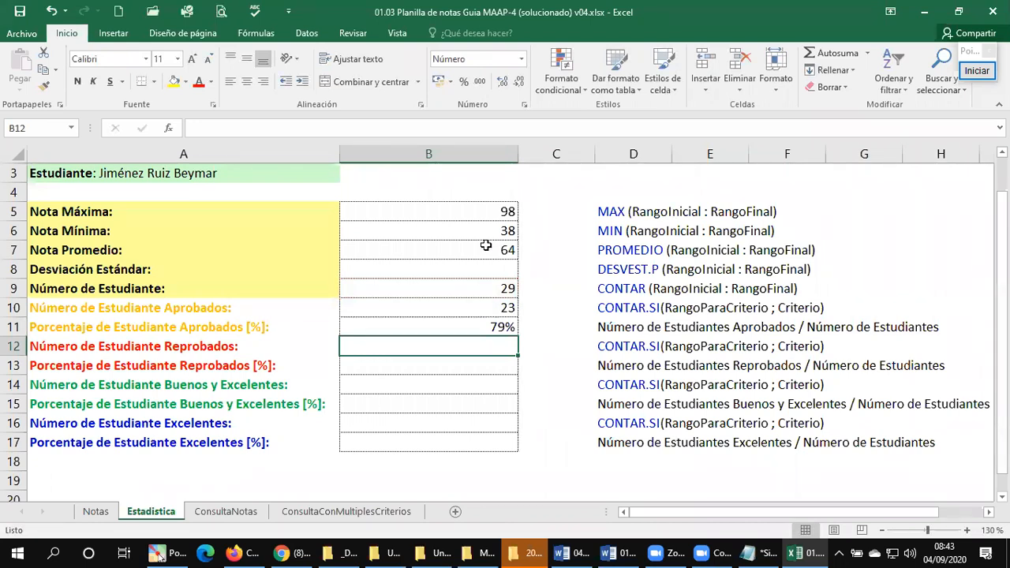
# Step: Copy the Nota Promedio formula text =PROMEDIO(Notas!F2:F31) from B7 into the Desviación Estándar cell B8
pyautogui.click(459, 272)
pyautogui.click(475, 252)
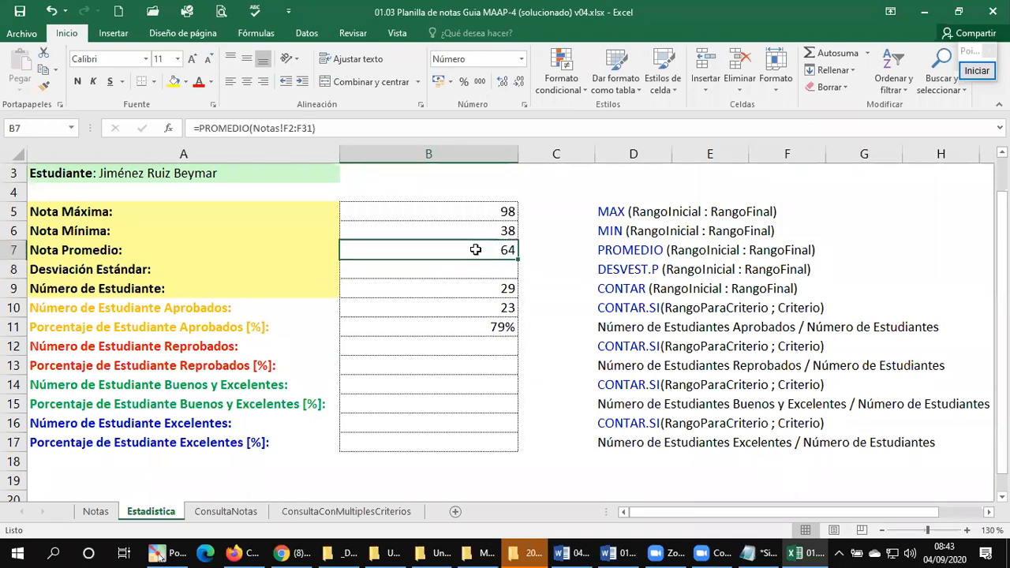
pyautogui.click(461, 269)
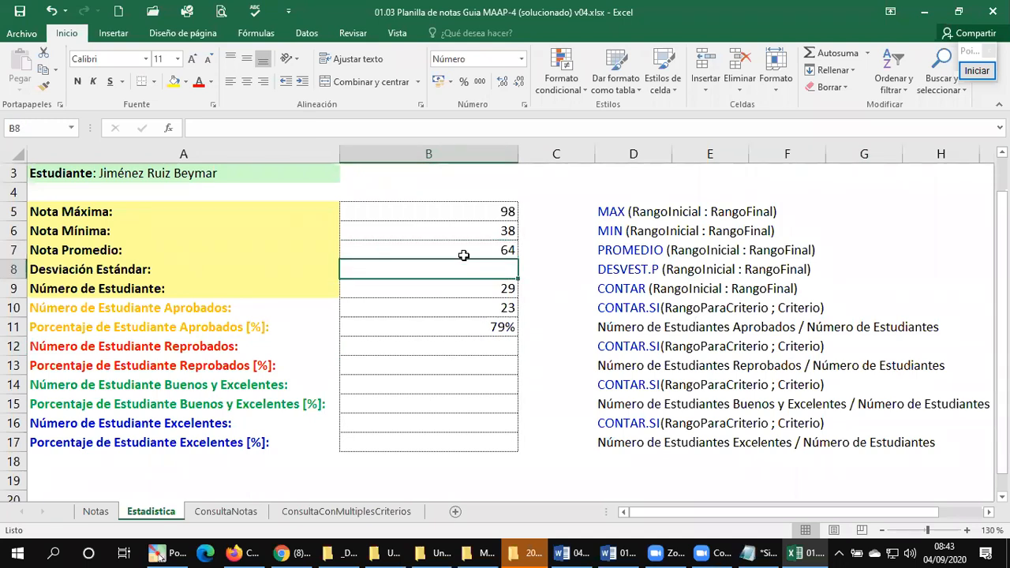
pyautogui.click(463, 254)
pyautogui.moveTo(338, 131); pyautogui.dragTo(93, 126)
pyautogui.hotkey('ctrl', 'c')
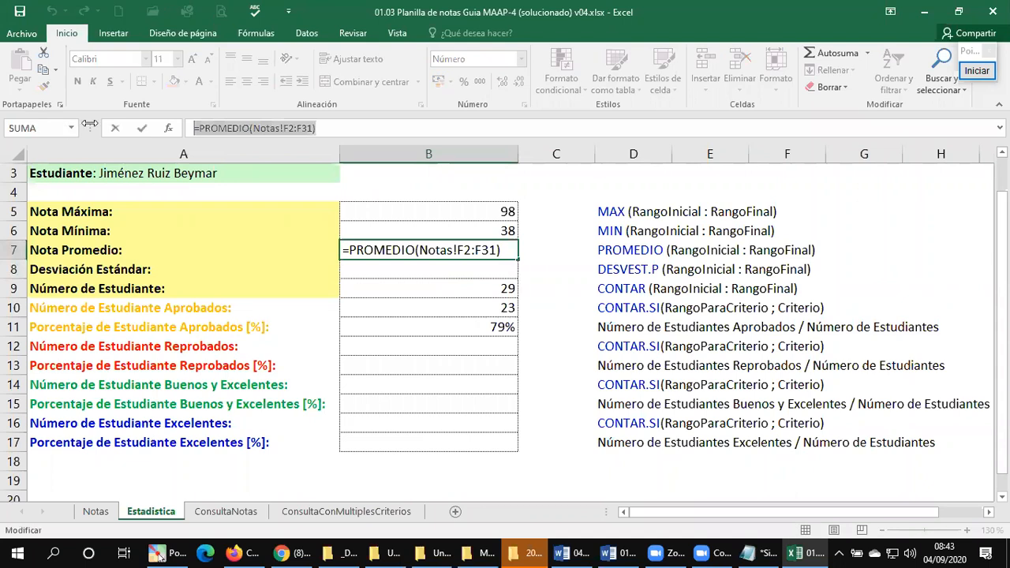
pyautogui.press('Escape')
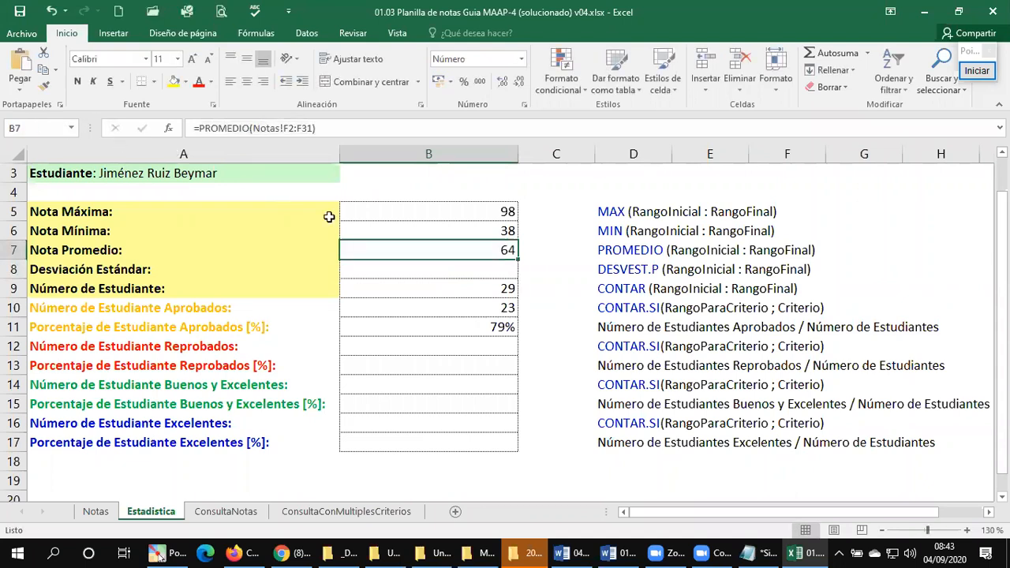
pyautogui.click(419, 269)
pyautogui.doubleClick(419, 269)
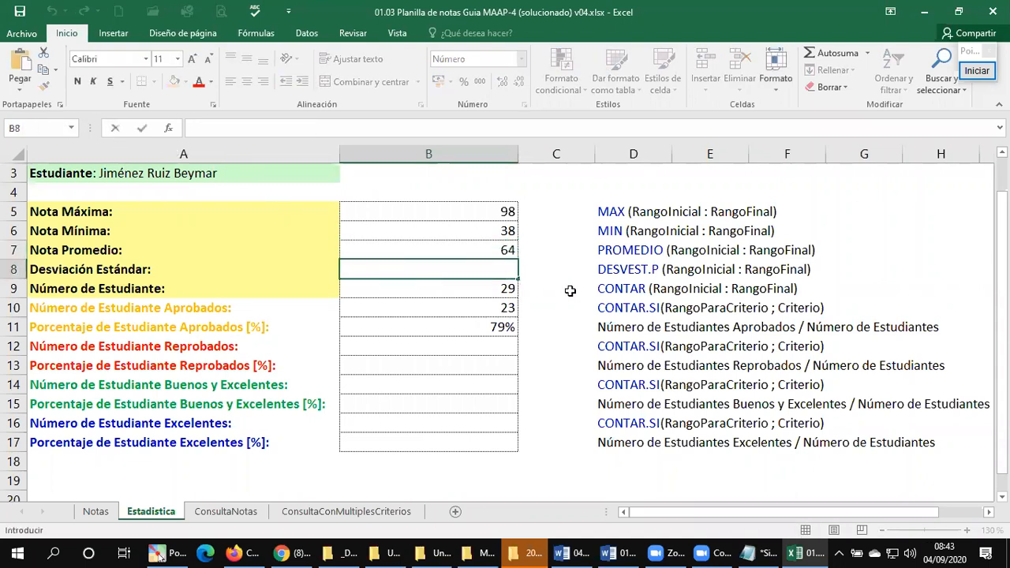
pyautogui.hotkey('ctrl', 'v')
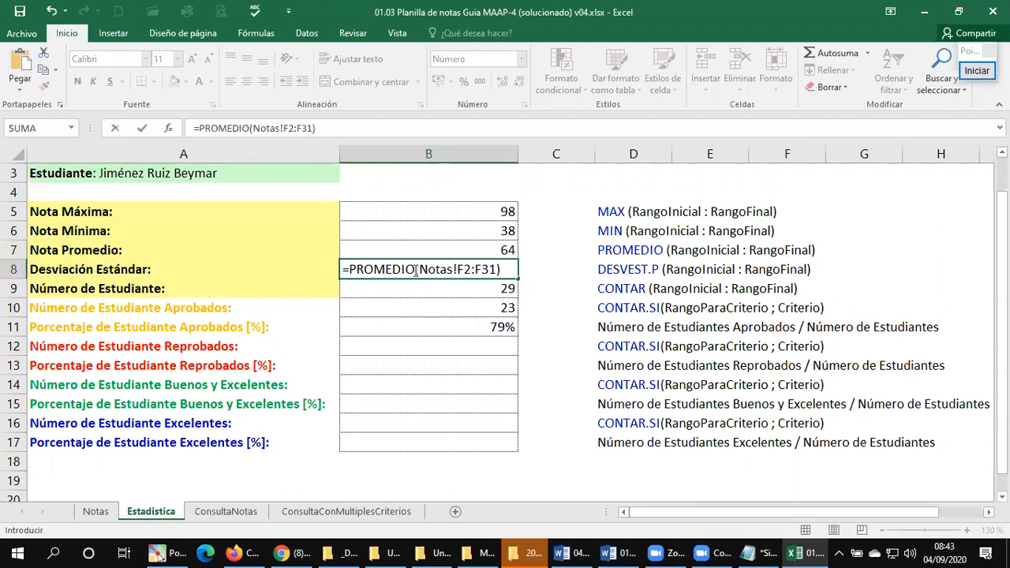
# Step: Replace the function name in B8 so that Desviación Estándar is calculated with =DESVEST.P(Notas!F2:F31)
pyautogui.click(416, 269)
pyautogui.press('BackSpace')
pyautogui.press('BackSpace')
pyautogui.press('BackSpace')
pyautogui.press('BackSpace')
pyautogui.press('BackSpace')
pyautogui.press('BackSpace')
pyautogui.press('BackSpace')
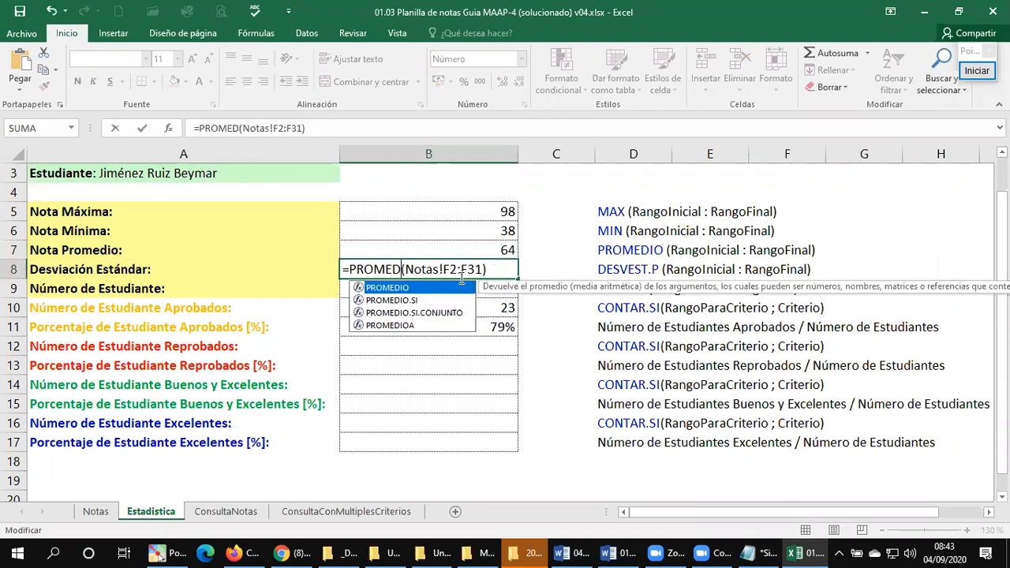
pyautogui.press('BackSpace')
pyautogui.write('DES')
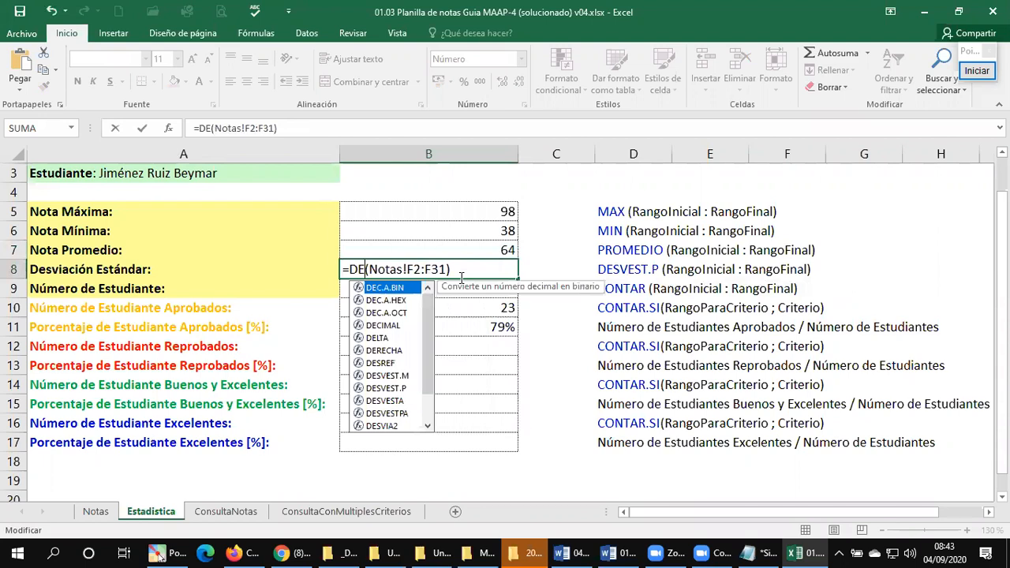
pyautogui.write('V')
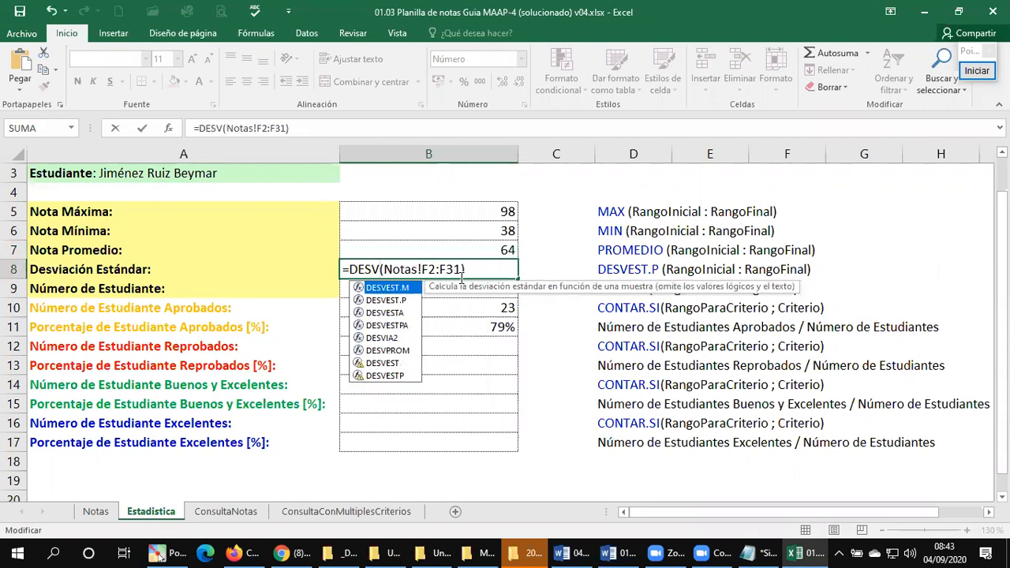
pyautogui.write('EST.')
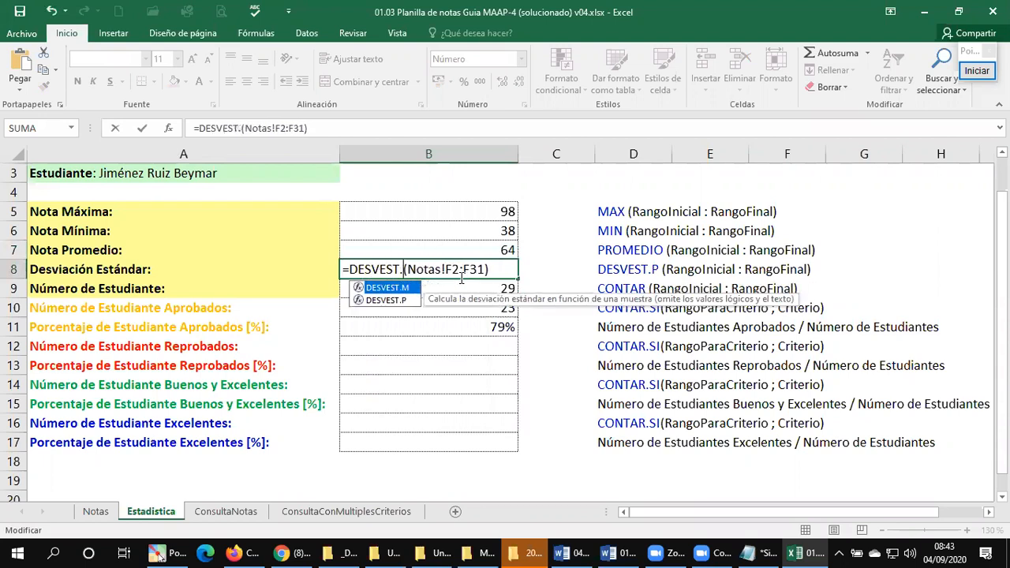
pyautogui.write('P')
pyautogui.press('Return')
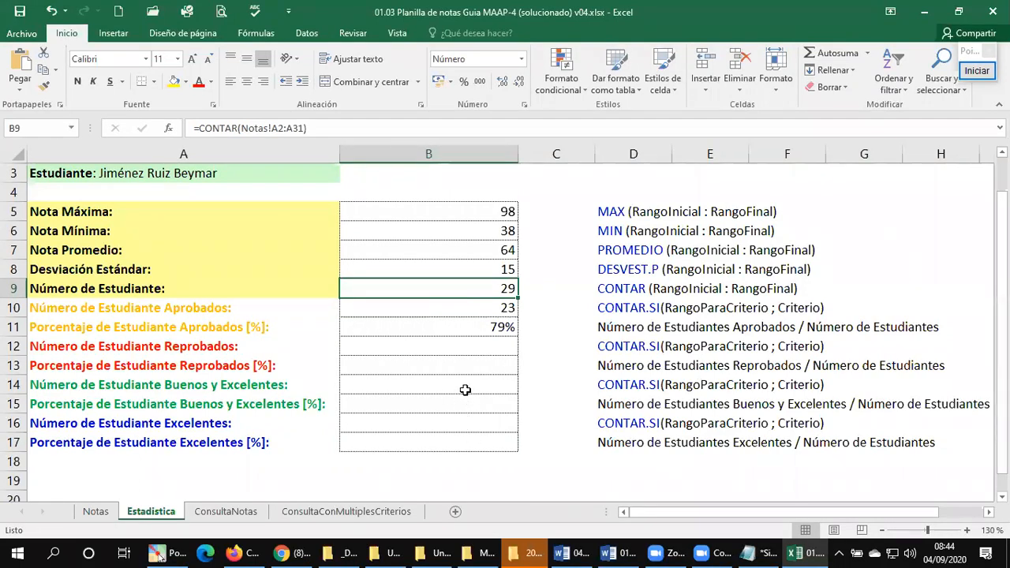
pyautogui.click(202, 362)
pyautogui.click(181, 386)
pyautogui.click(170, 423)
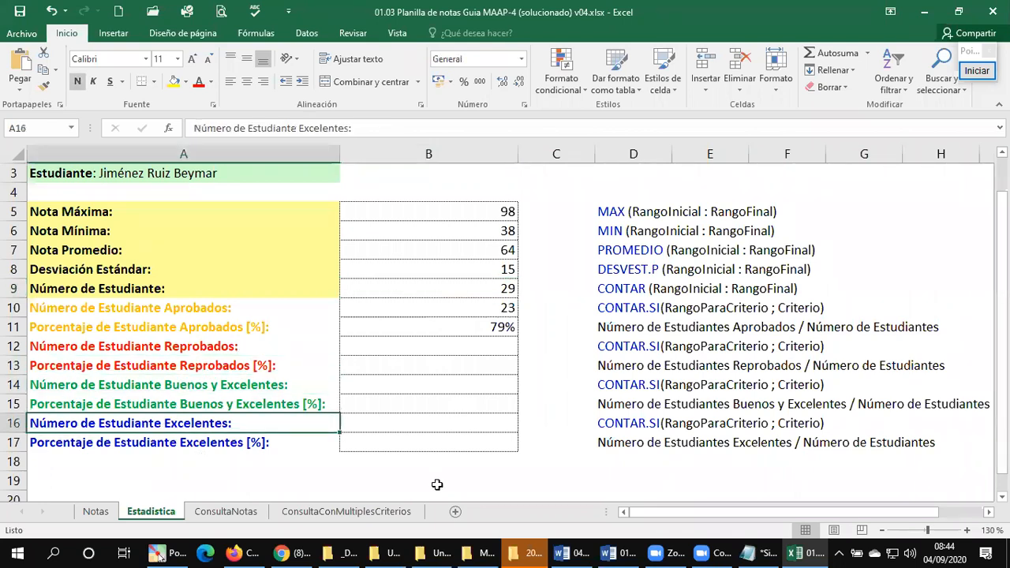
pyautogui.click(468, 479)
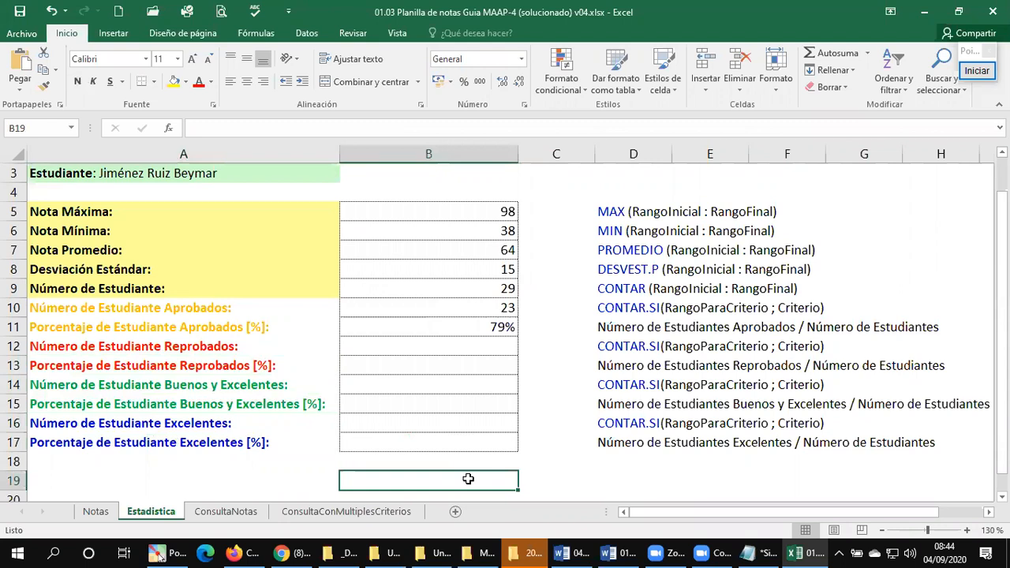
pyautogui.click(385, 416)
pyautogui.click(377, 386)
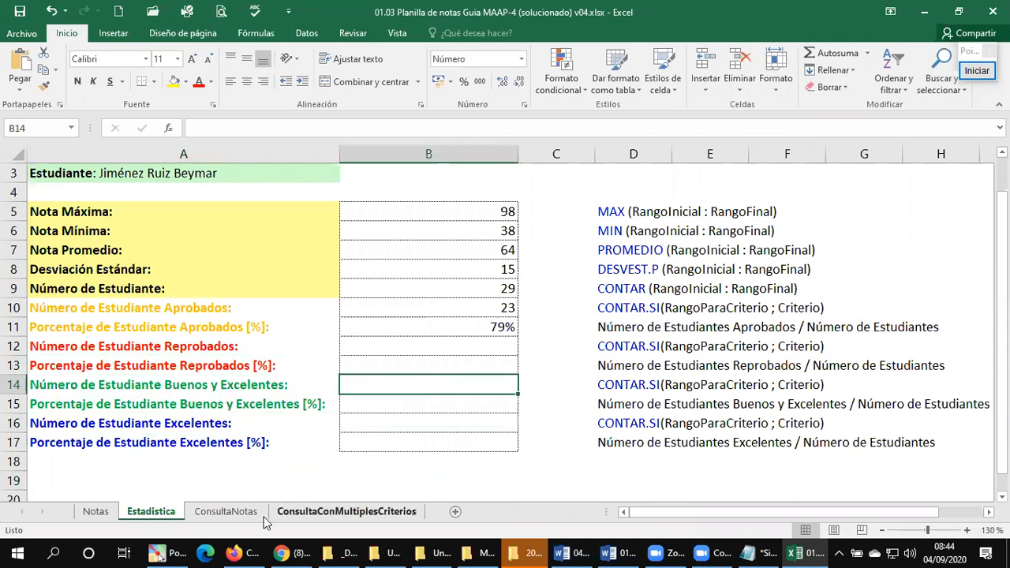
# Step: Examine the RENDIMIENTO column H on the Notas sheet
pyautogui.click(98, 512)
pyautogui.scroll(5, 800, 383)
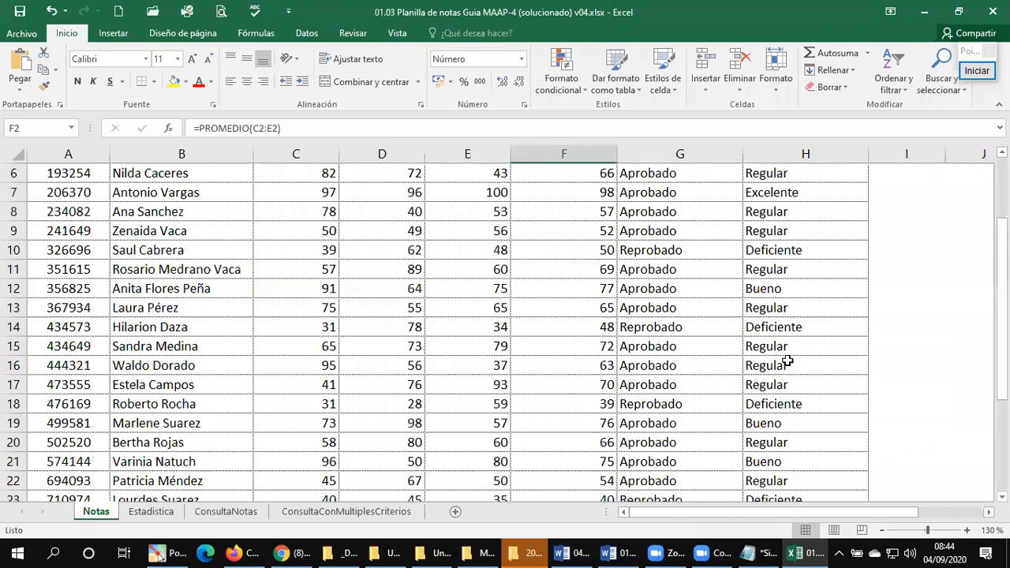
pyautogui.click(786, 150)
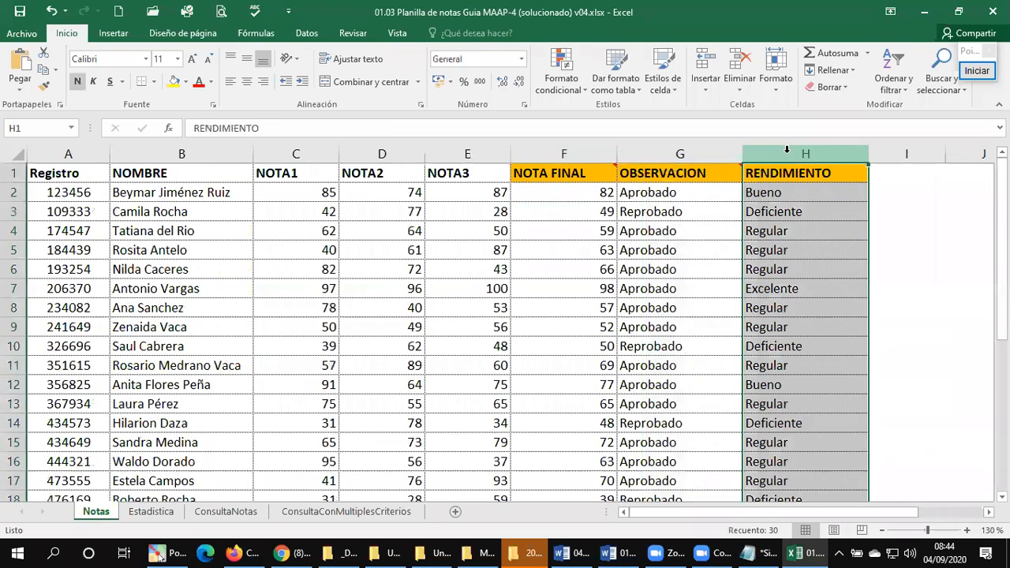
# Step: In B14 of the Estadistica sheet, begin Número de Estudiante Buenos y Excelentes with =CONTAR.SI(Notas!H2:H31;"Bueno")
pyautogui.click(766, 325)
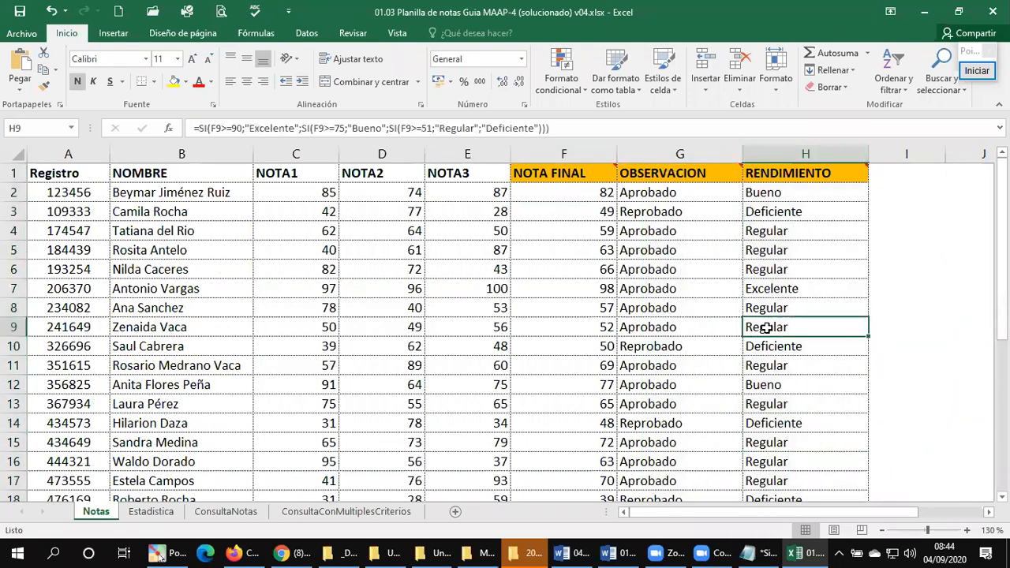
pyautogui.click(150, 513)
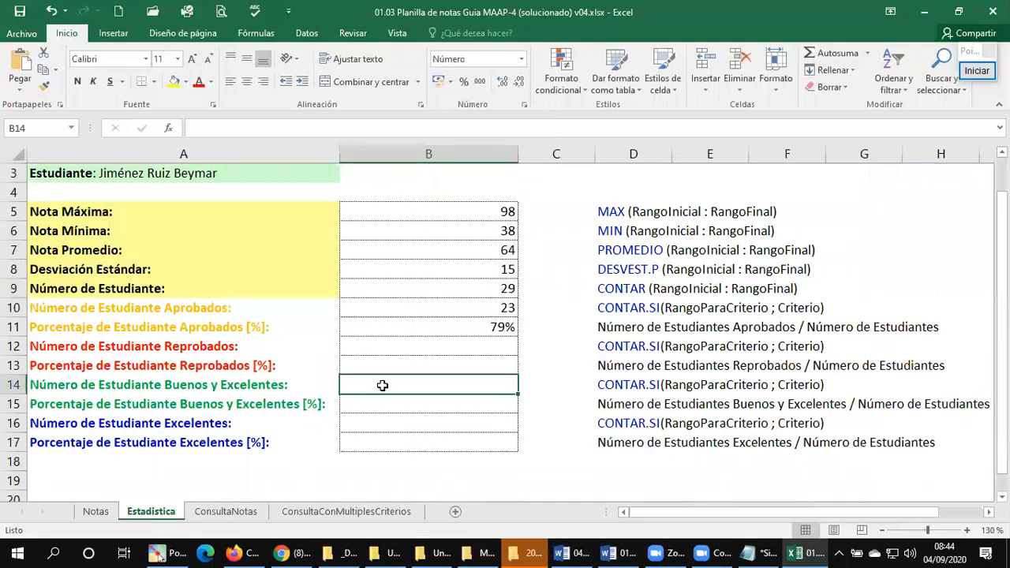
pyautogui.write('=')
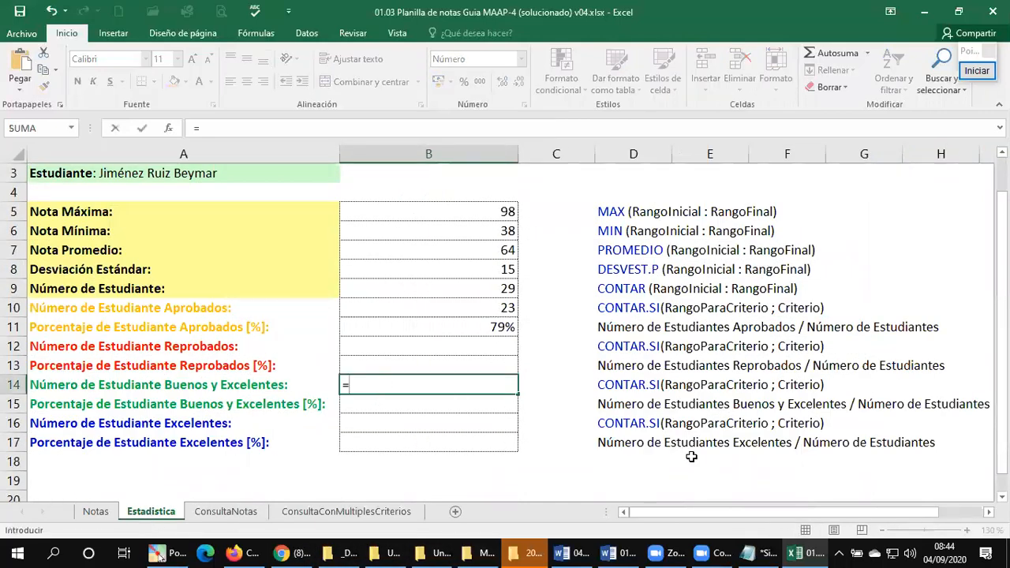
pyautogui.write('CONTAR.SI(')
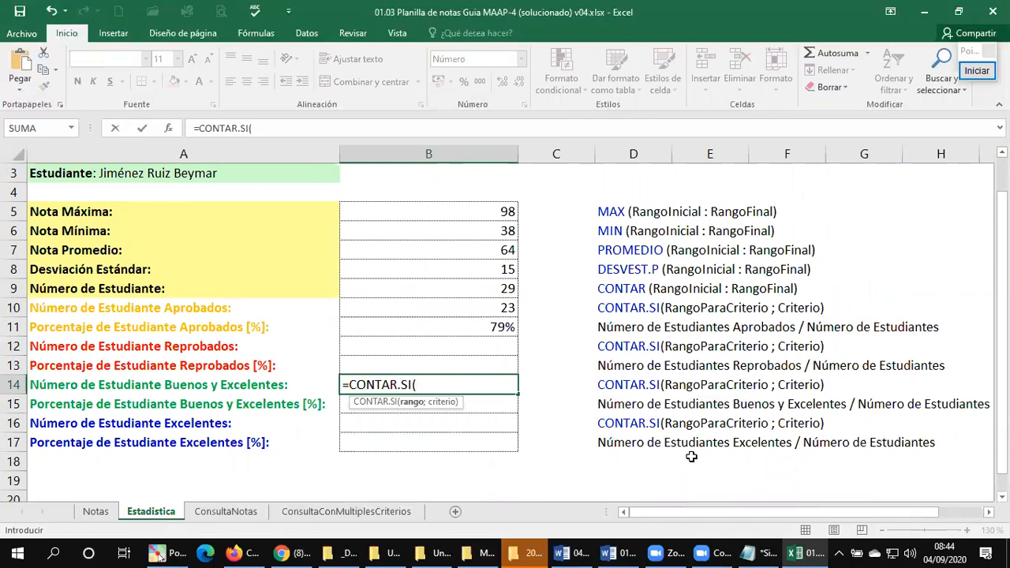
pyautogui.click(97, 512)
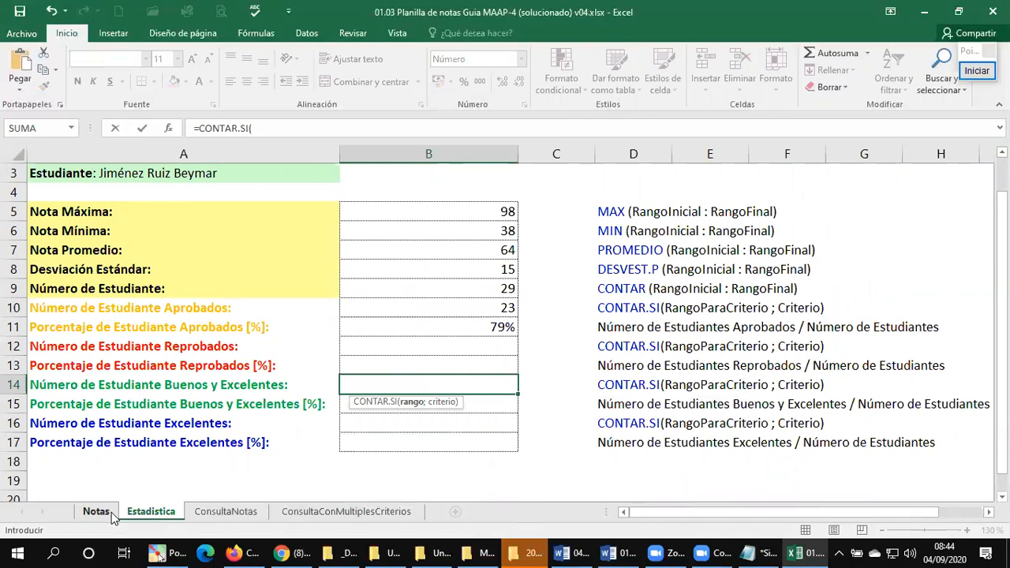
pyautogui.click(767, 195)
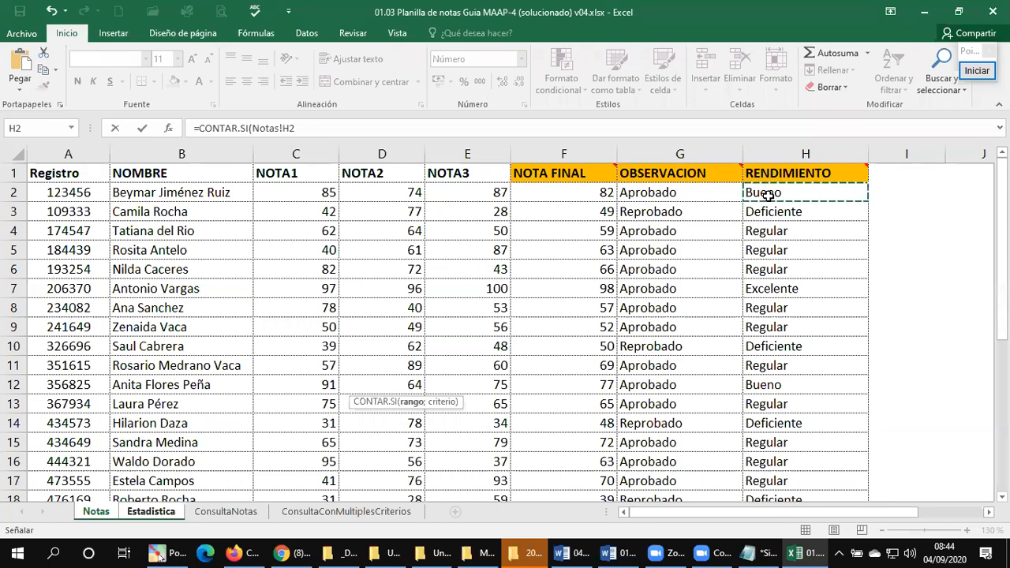
pyautogui.hotkey('ctrl', 'shift', 'Down')
pyautogui.hotkey('shift', 'Down')
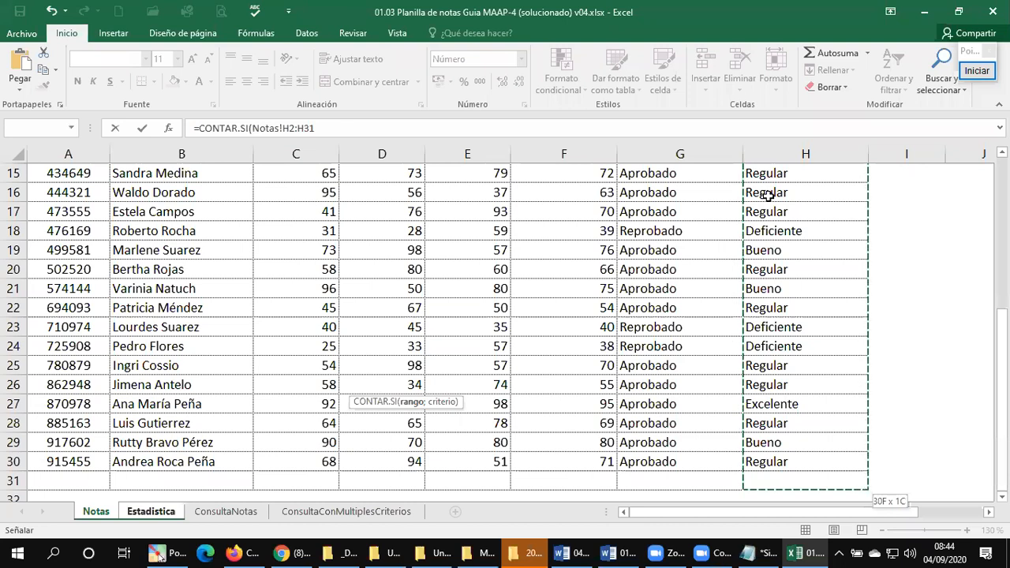
pyautogui.write(';"Bueno')
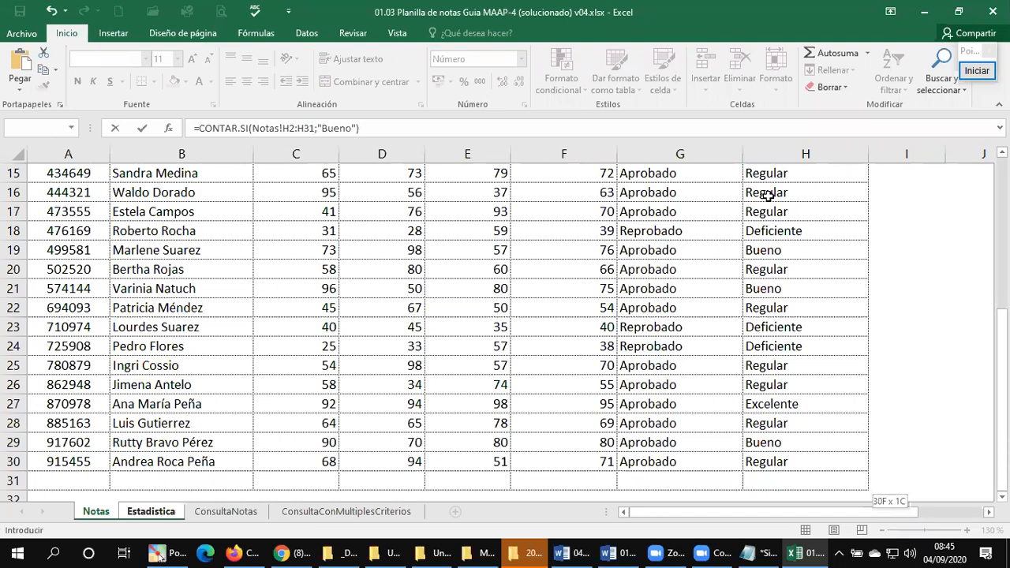
# Step: Complete the B14 formula by adding +CONTAR.SI(Notas!H2:H31;"Excelente") to the Bueno count
pyautogui.write('CONT')
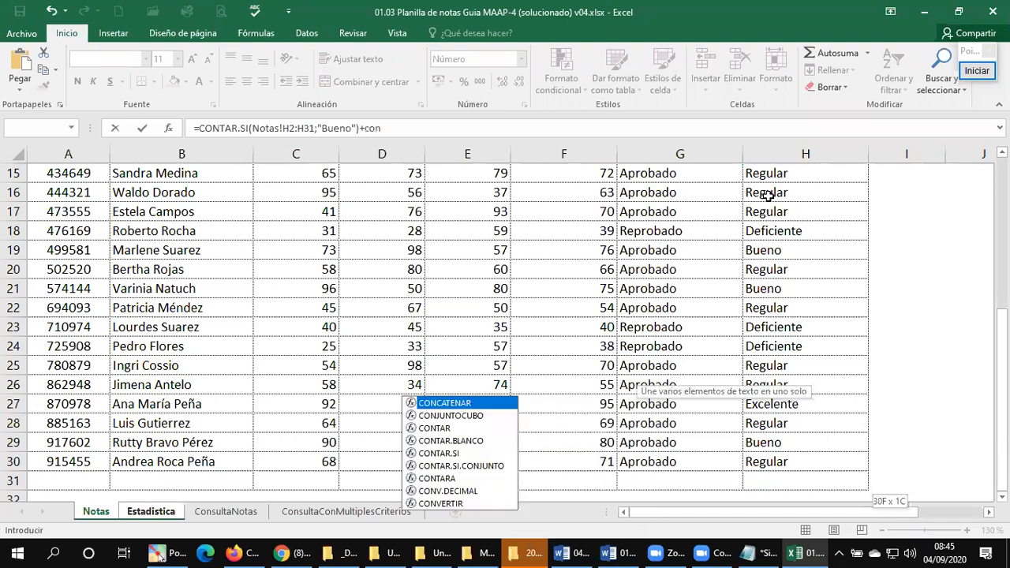
pyautogui.press('BackSpace')
pyautogui.press('BackSpace')
pyautogui.press('BackSpace')
pyautogui.write('ONTAR.SI(')
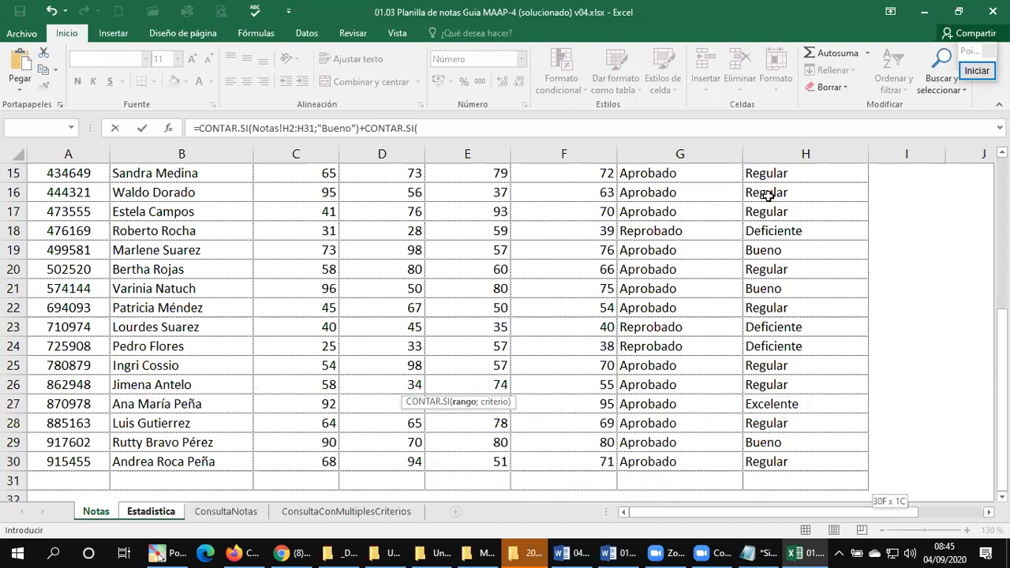
pyautogui.scroll(2, 823, 269)
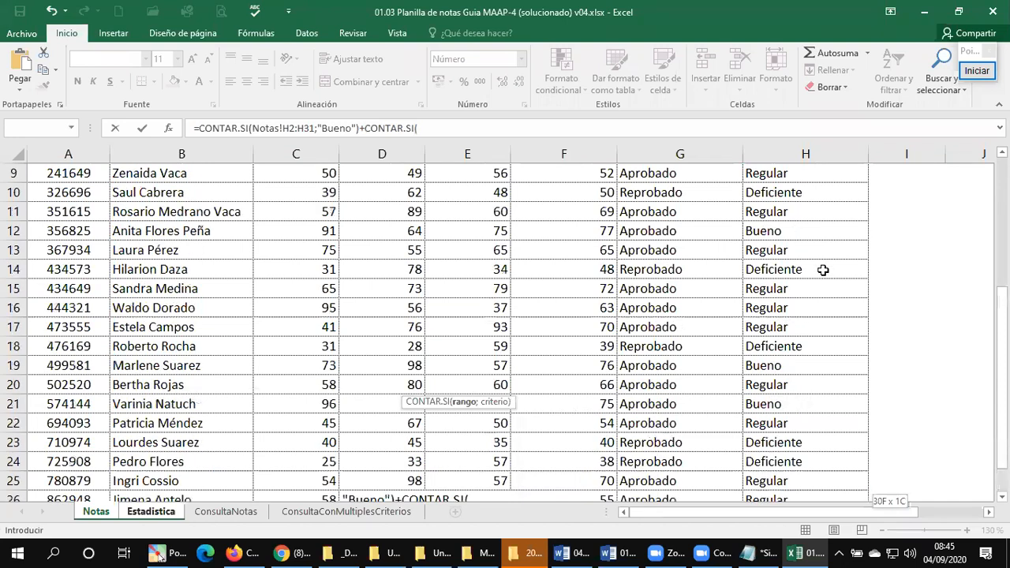
pyautogui.scroll(3, 823, 270)
pyautogui.click(797, 193)
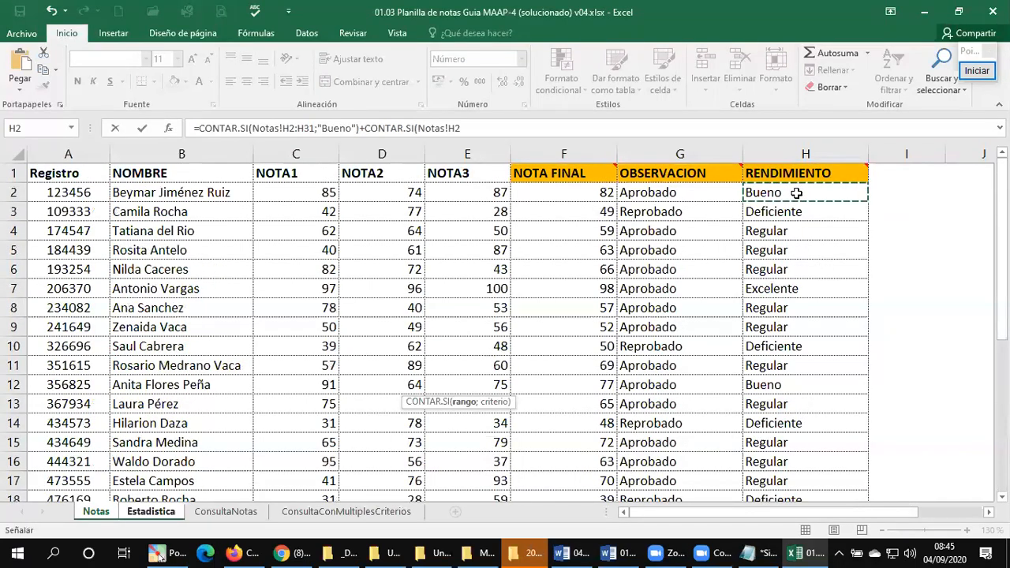
pyautogui.hotkey('ctrl', 'shift', 'Down')
pyautogui.hotkey('shift', 'Down')
pyautogui.write(';"Excelente')
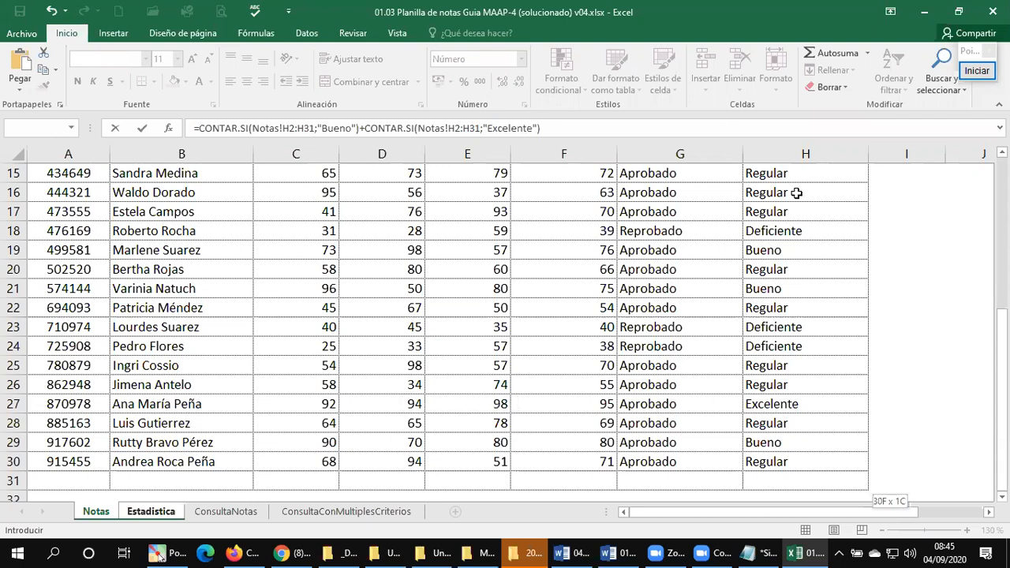
pyautogui.press('Return')
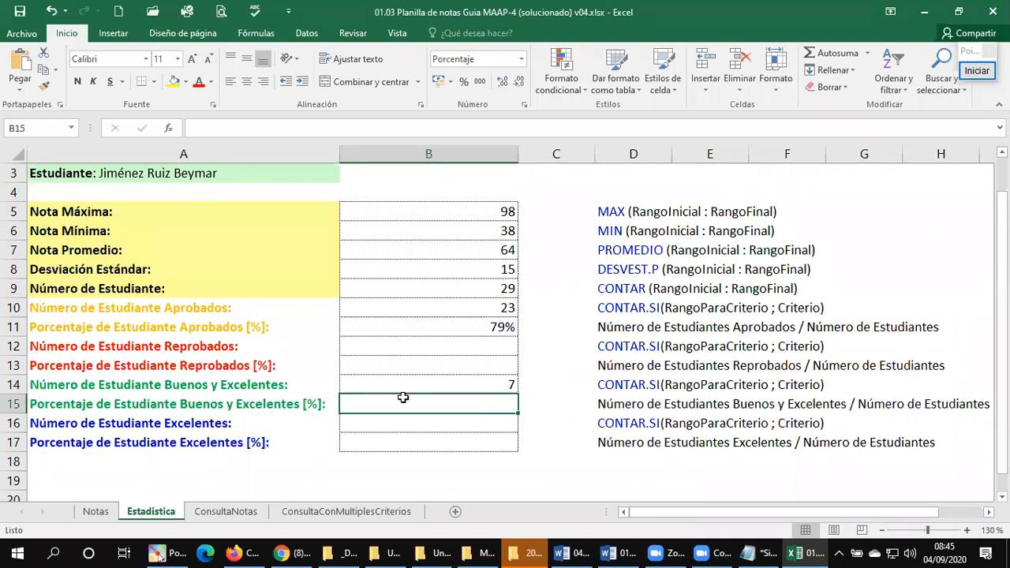
# Step: Enter =B14/B9 in B15 as Porcentaje de Estudiante Buenos y Excelentes and review the formulas in B15 and B14
pyautogui.write('=')
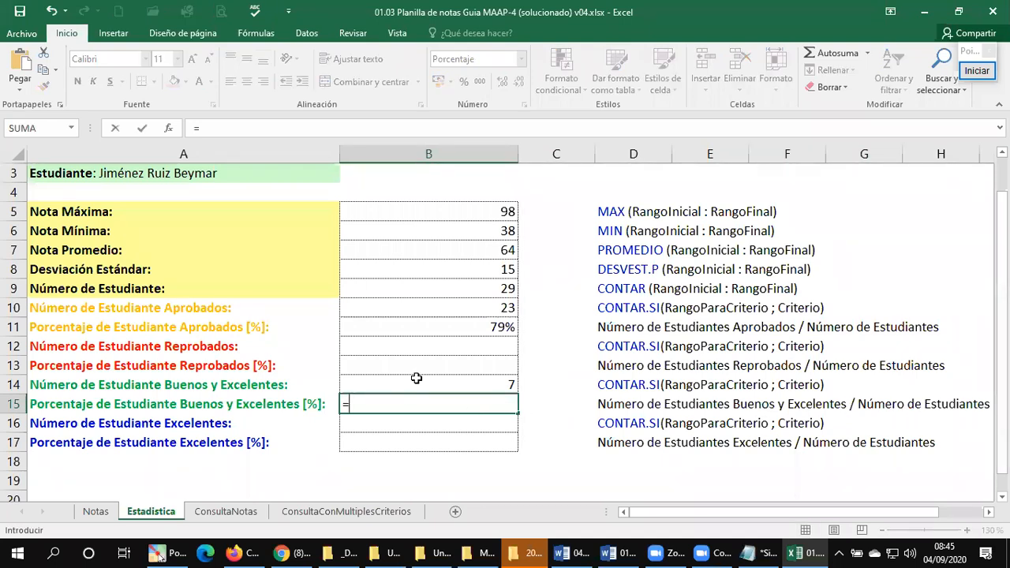
pyautogui.click(416, 382)
pyautogui.write('/')
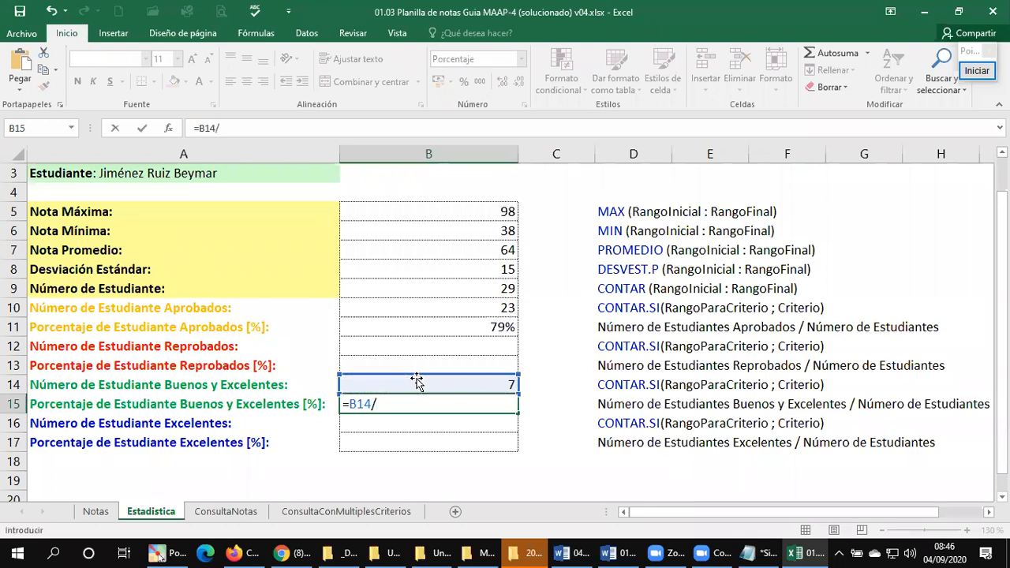
pyautogui.click(422, 290)
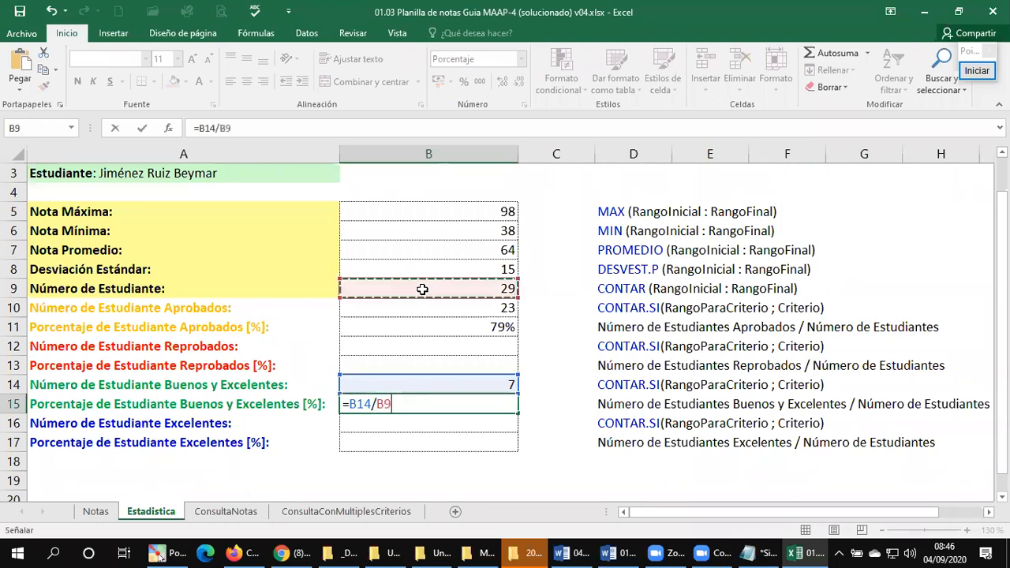
pyautogui.press('Return')
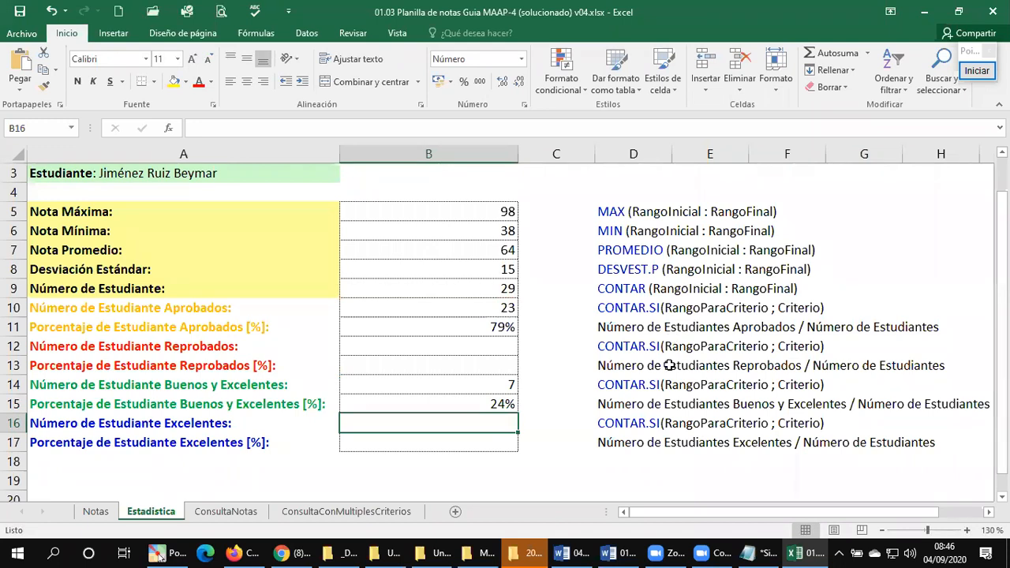
pyautogui.click(430, 407)
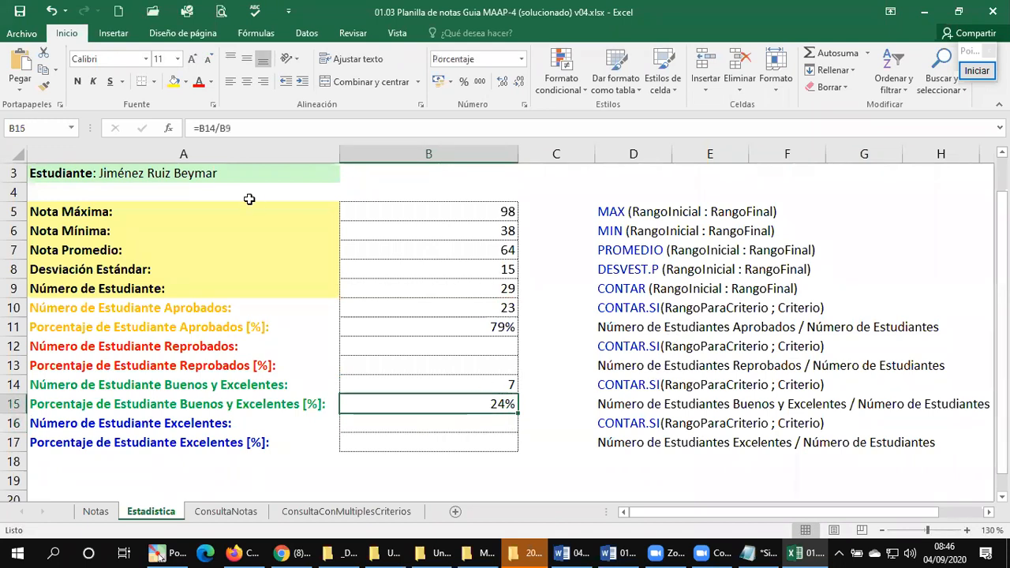
pyautogui.click(399, 385)
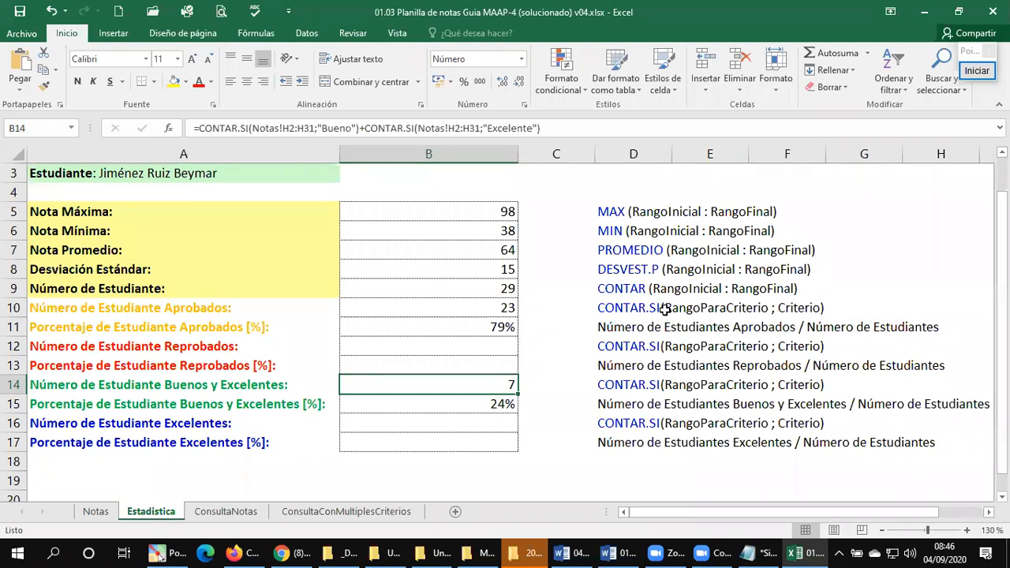
# Step: Examine the answer fields of the ConsultaNotas query form against the data table on the Notas sheet
pyautogui.click(220, 511)
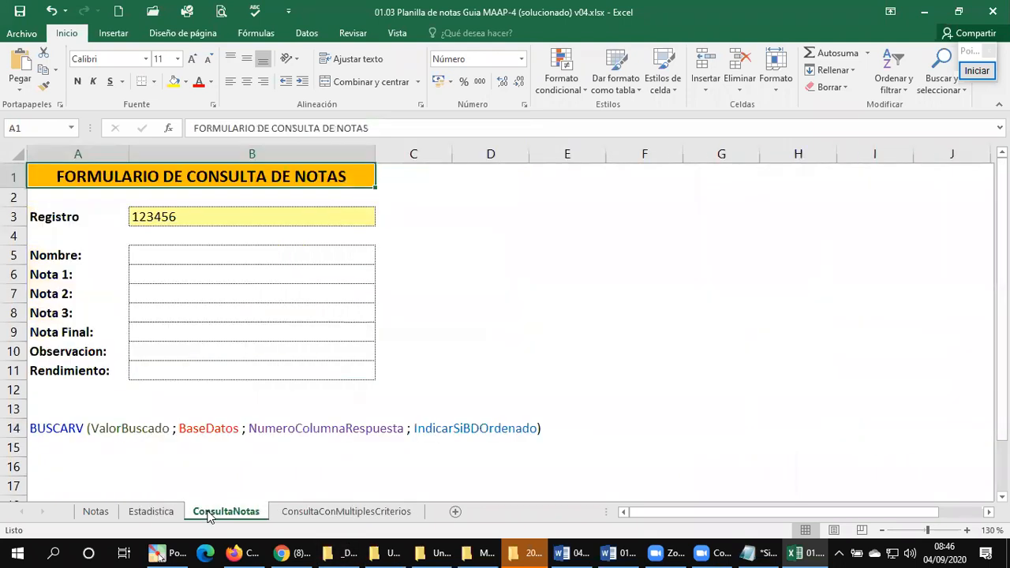
pyautogui.click(181, 254)
pyautogui.click(93, 511)
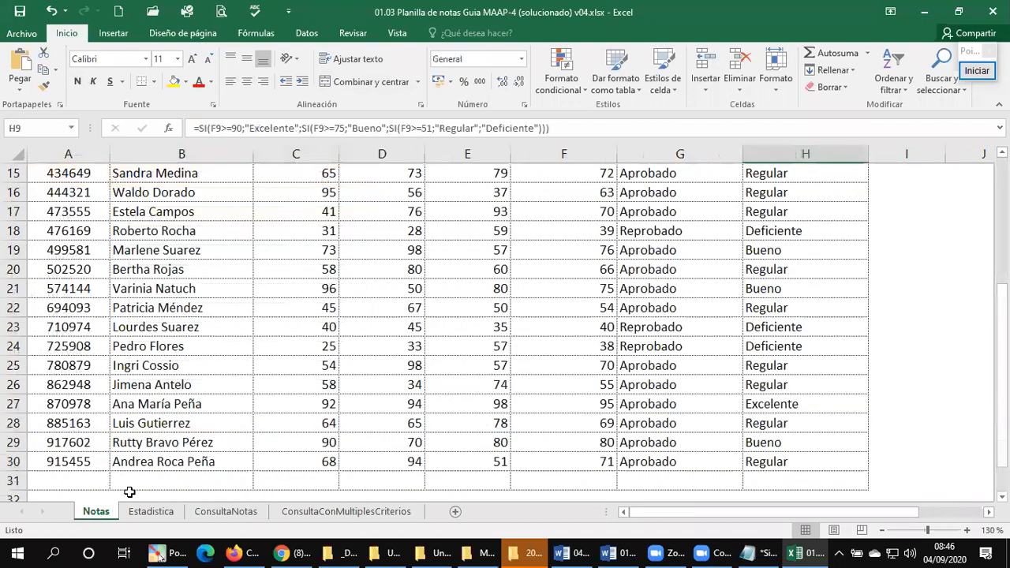
pyautogui.click(224, 512)
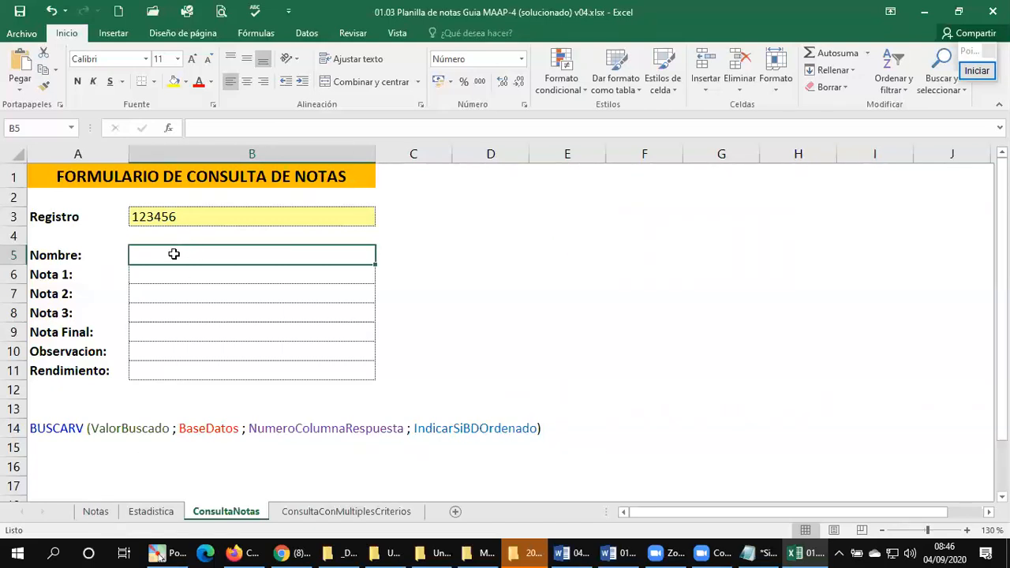
pyautogui.click(98, 511)
pyautogui.hotkey('ctrl', 'Home')
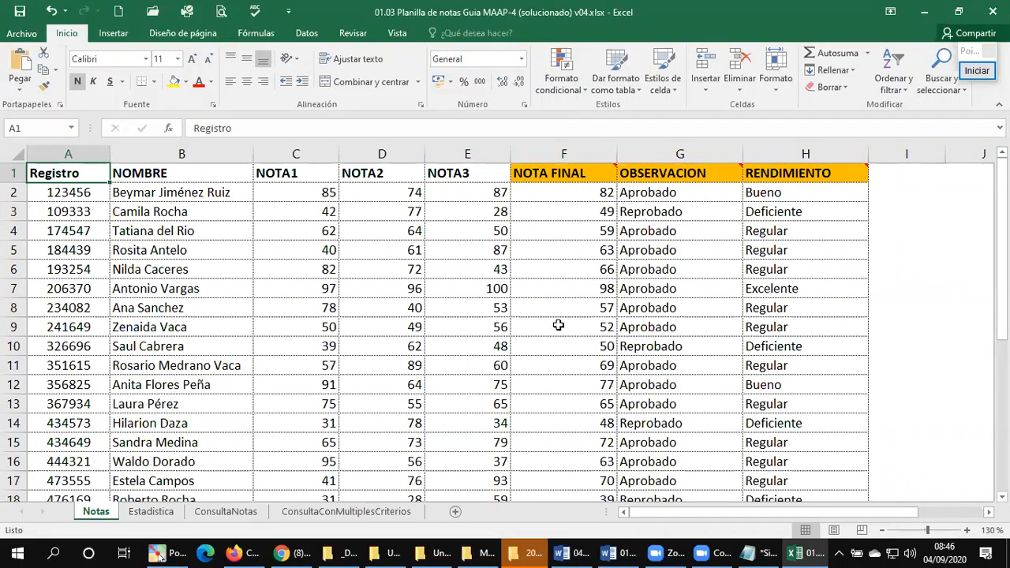
pyautogui.click(225, 511)
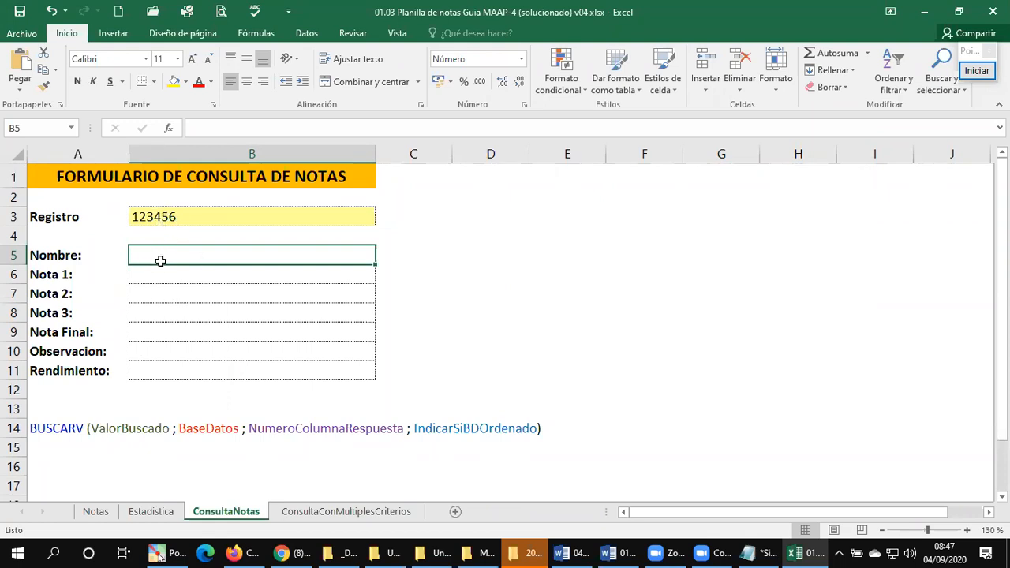
pyautogui.click(186, 335)
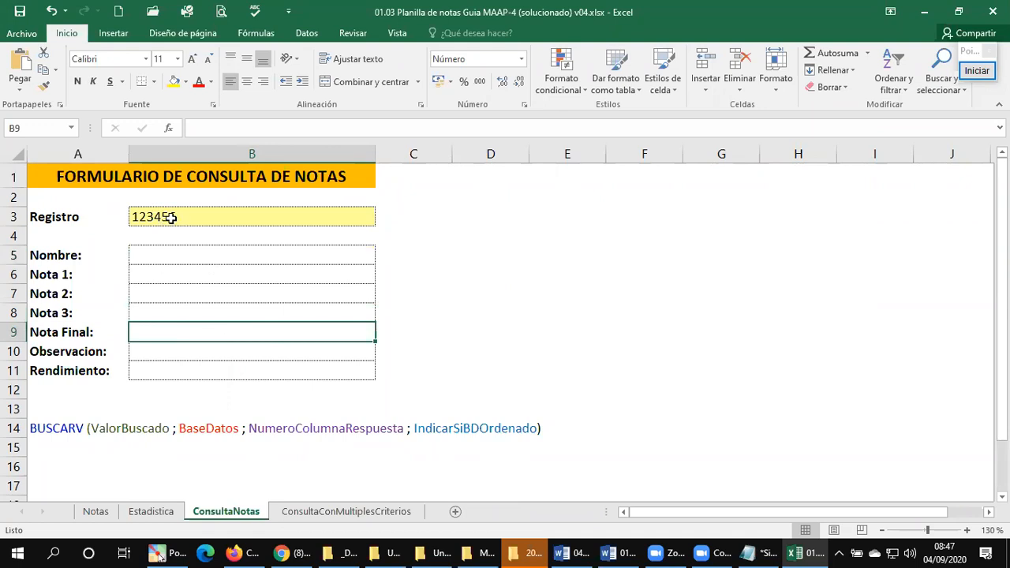
pyautogui.click(160, 254)
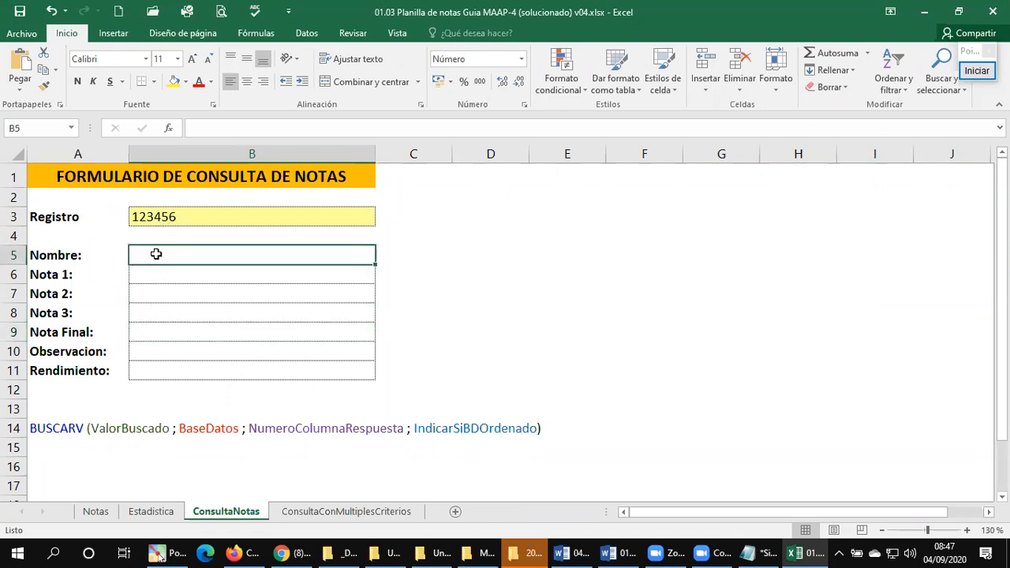
pyautogui.click(143, 333)
pyautogui.click(149, 352)
pyautogui.click(147, 328)
pyautogui.click(154, 349)
pyautogui.click(162, 333)
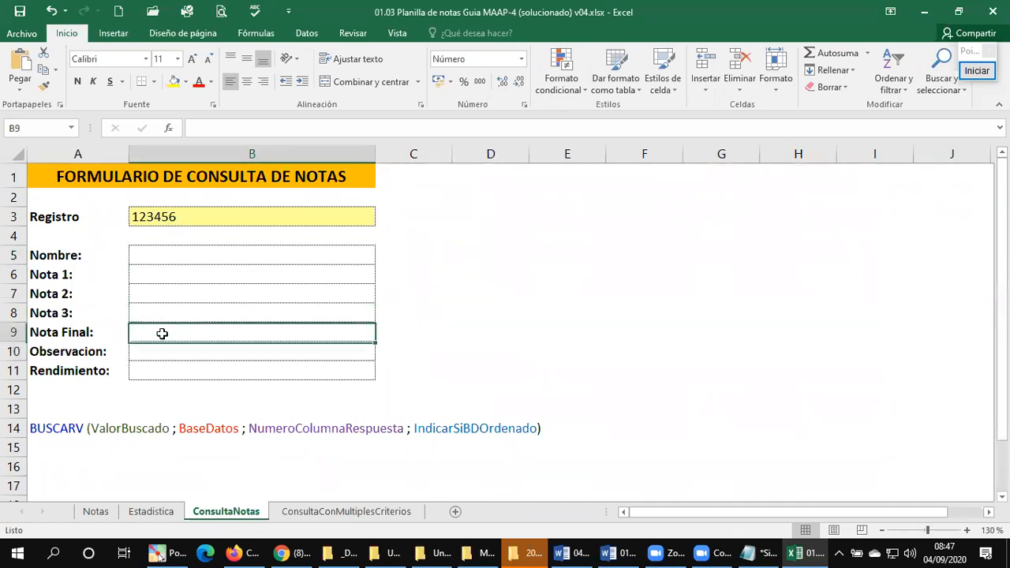
# Step: In B5 of ConsultaNotas, begin the Nombre lookup with =BUSCARV(B3; using the Registro cell as lookup value
pyautogui.click(154, 253)
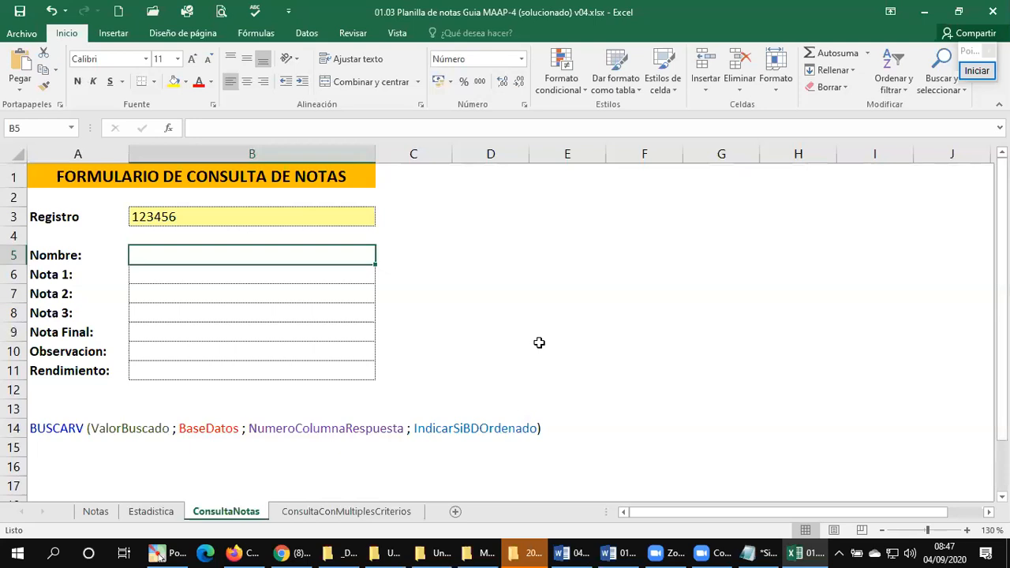
pyautogui.write('=')
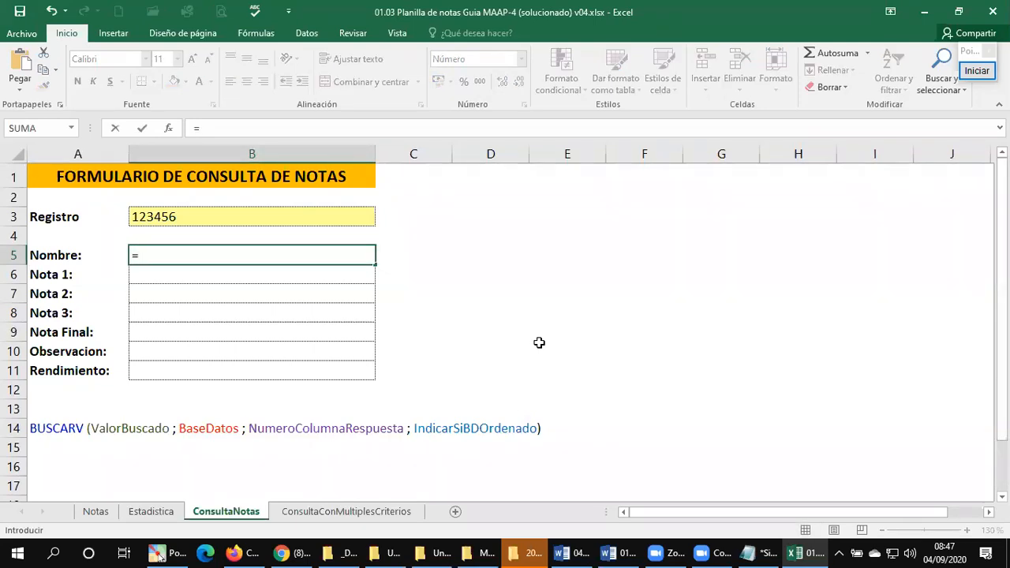
pyautogui.write('BUSCA')
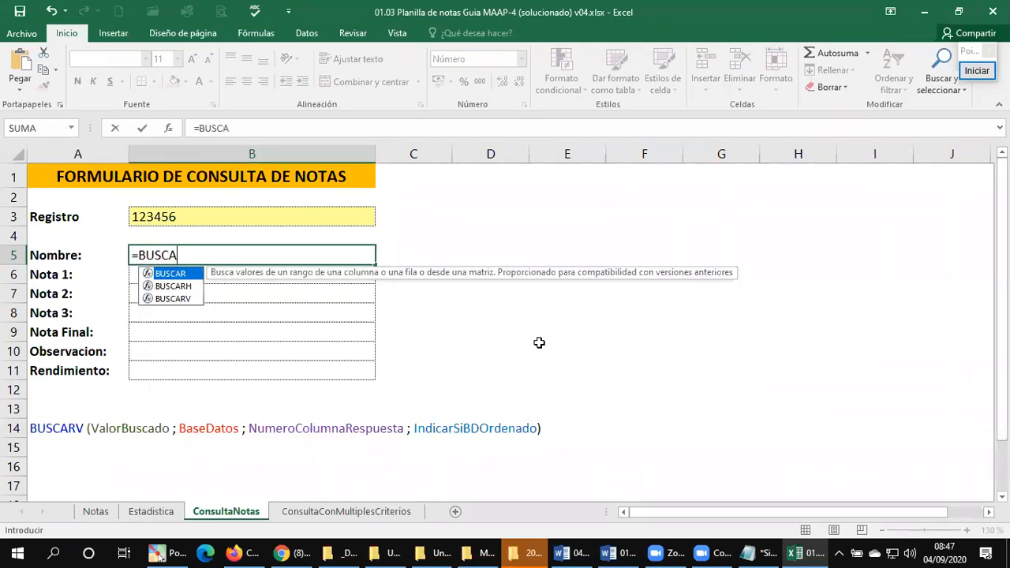
pyautogui.write('RV(')
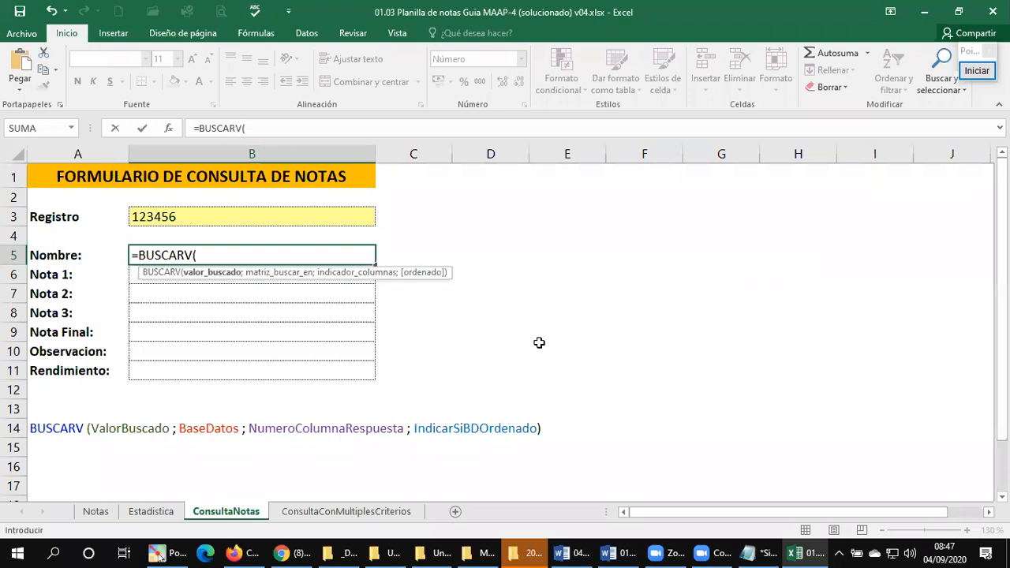
pyautogui.click(209, 217)
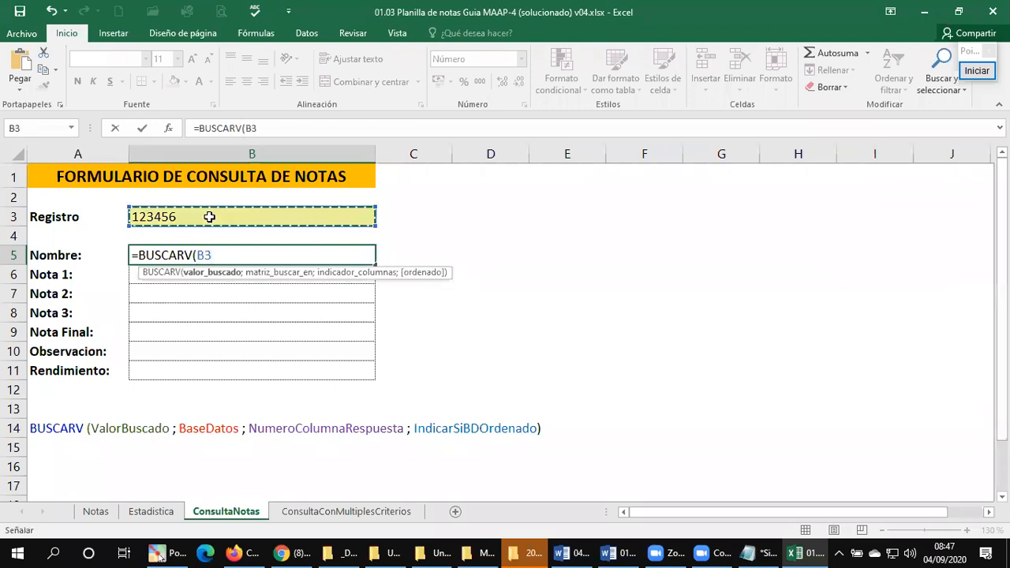
pyautogui.write(';')
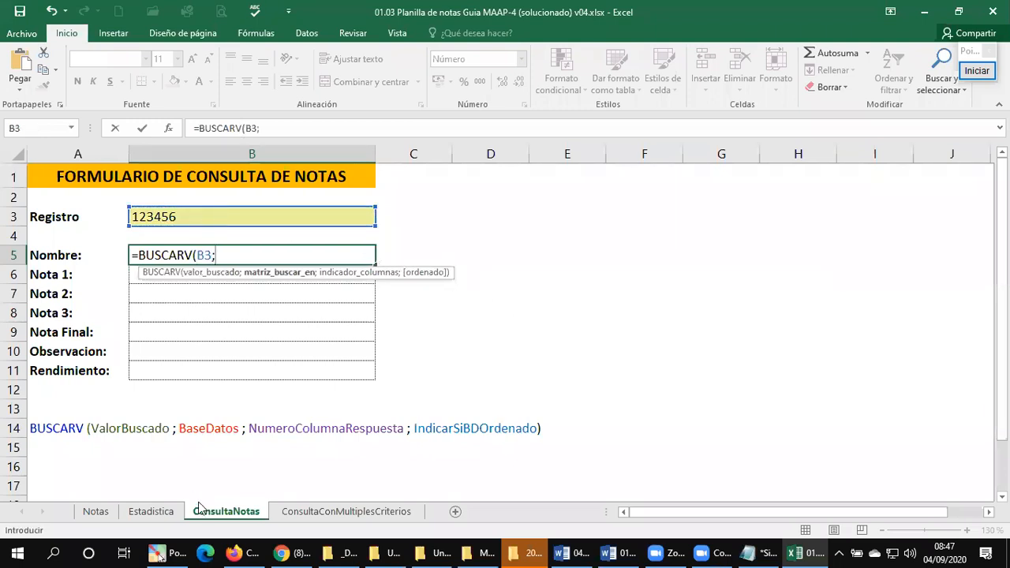
# Step: Add the data table Notas!A1:H31 as the search range of the Nombre lookup formula
pyautogui.click(93, 512)
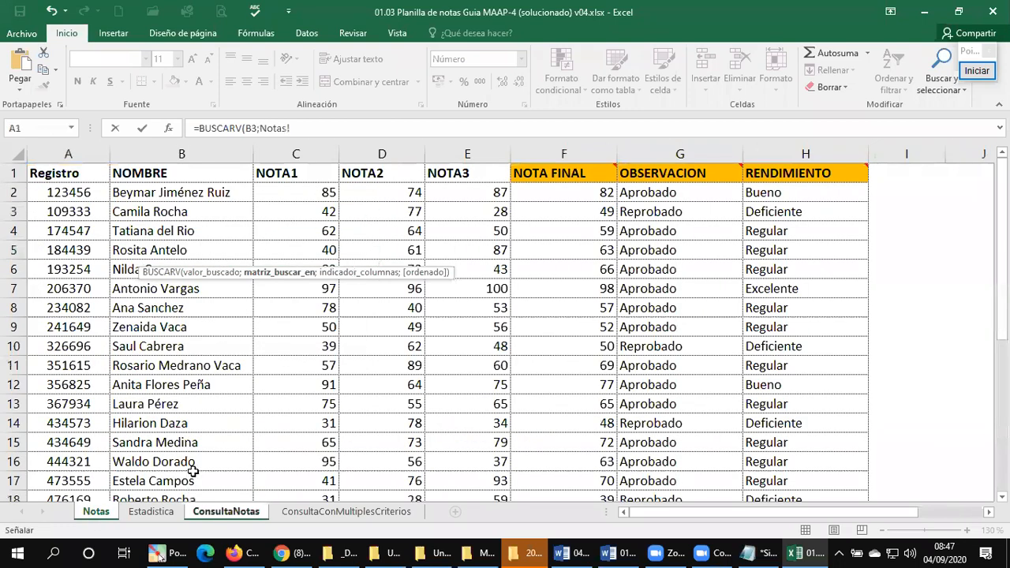
pyautogui.hotkey('ctrl', 'Home')
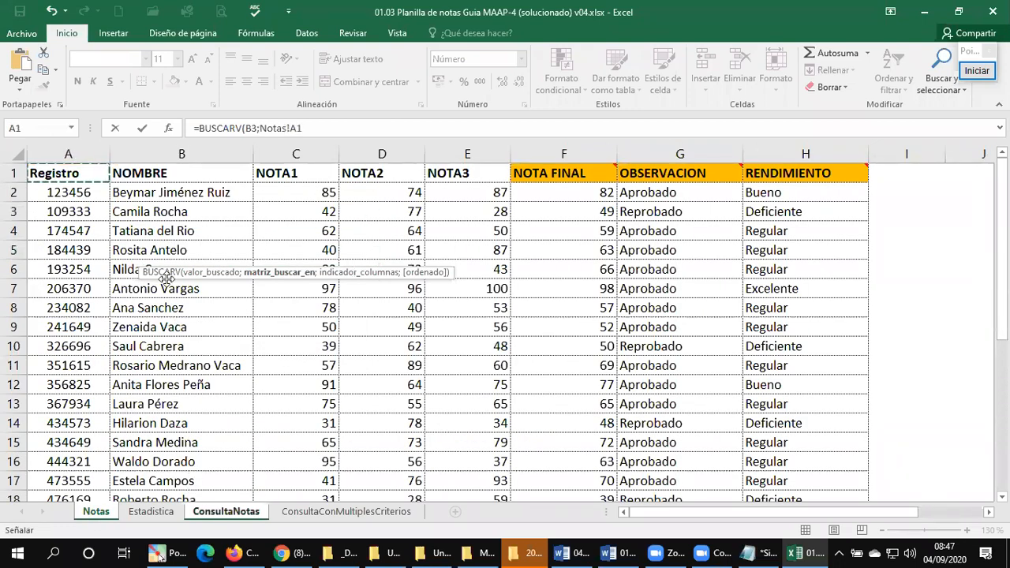
pyautogui.hotkey('ctrl', 'shift', 'Right')
pyautogui.hotkey('ctrl', 'shift', 'Down')
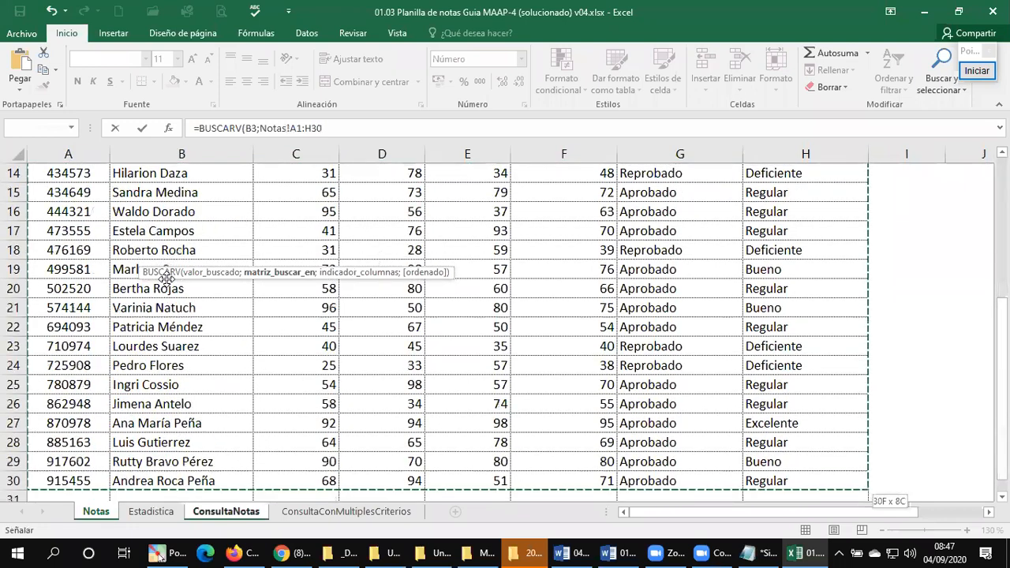
pyautogui.hotkey('shift', 'Down')
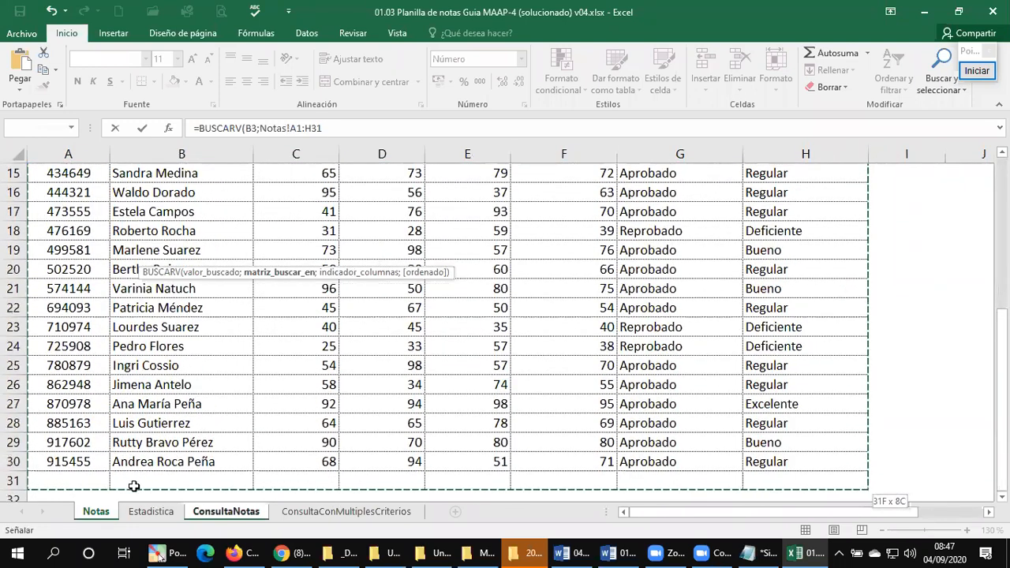
pyautogui.write(';')
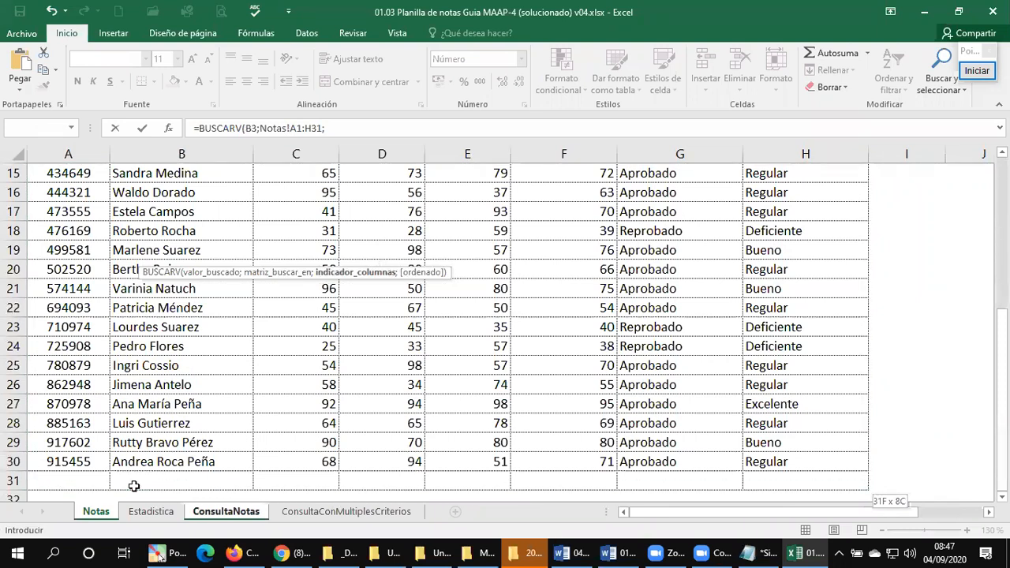
# Step: Complete the Nombre lookup in B5 with column 2 and FALSO for an exact match
pyautogui.scroll(5, 162, 340)
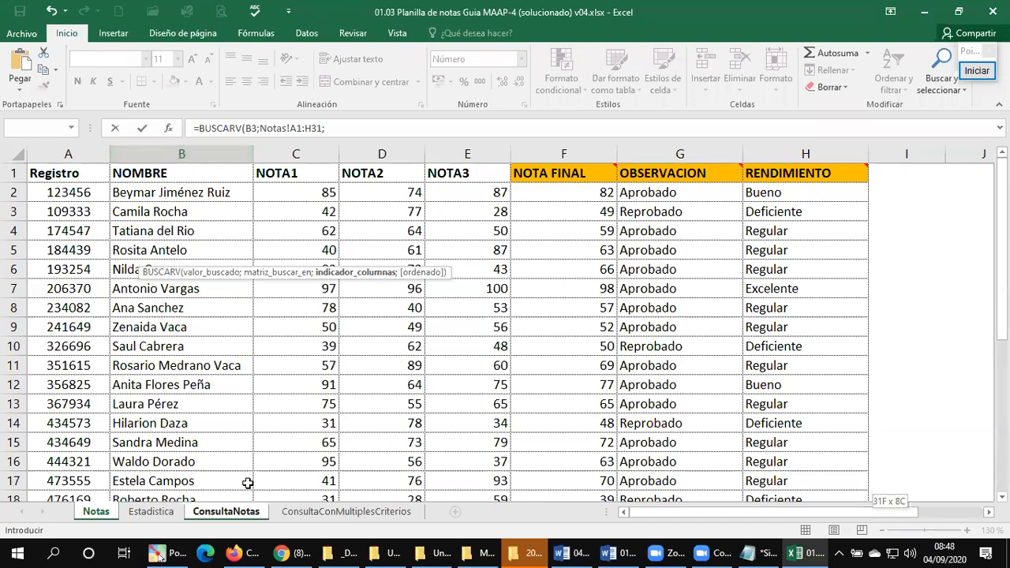
pyautogui.write(';')
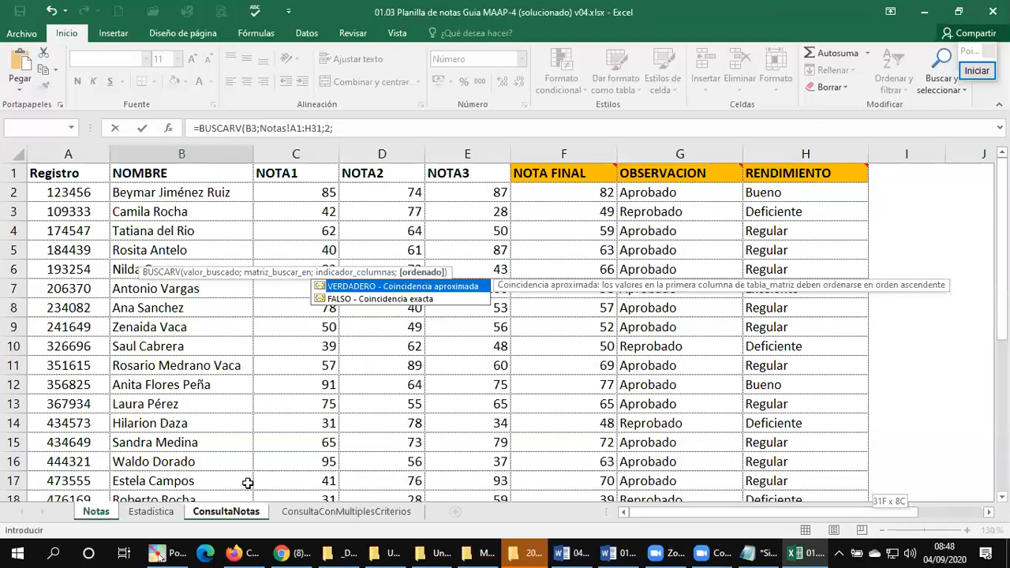
pyautogui.write(')')
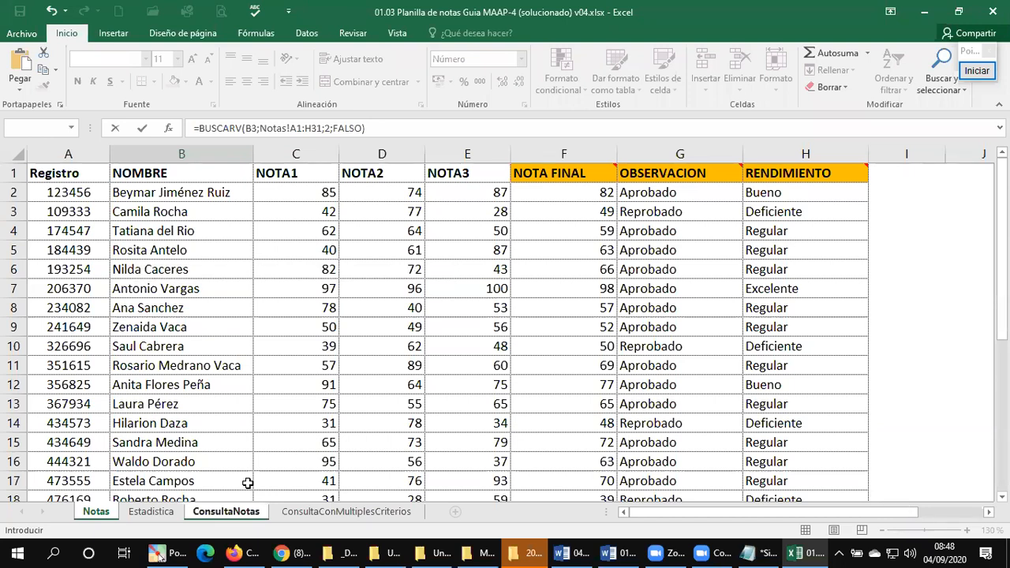
pyautogui.press('Return')
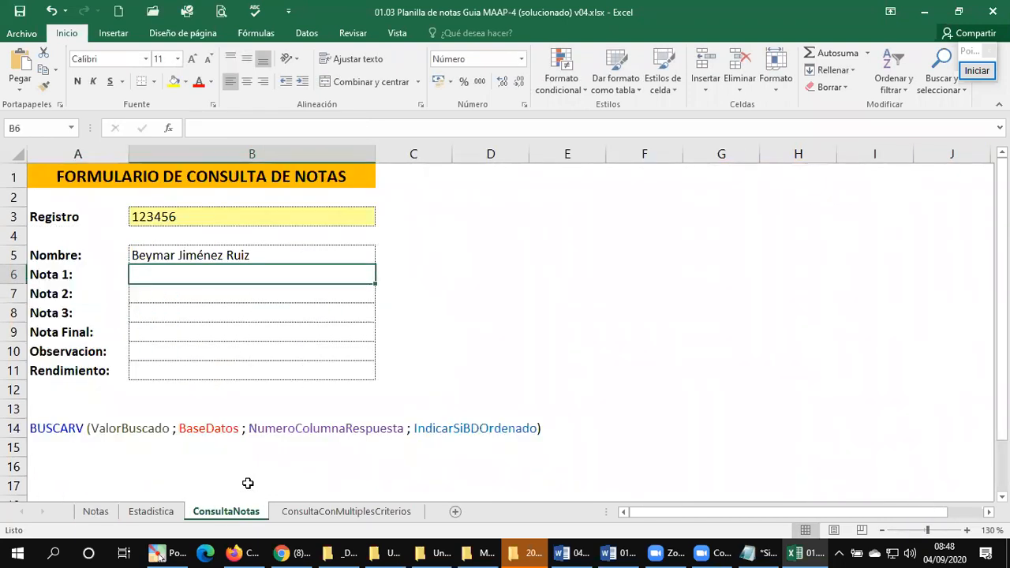
# Step: Check the NOTA FINAL column position on the Notas sheet and begin the Nota Final formula in B9 of ConsultaNotas with =BUSCARV(B3;
pyautogui.press('Down')
pyautogui.press('Down')
pyautogui.press('Down')
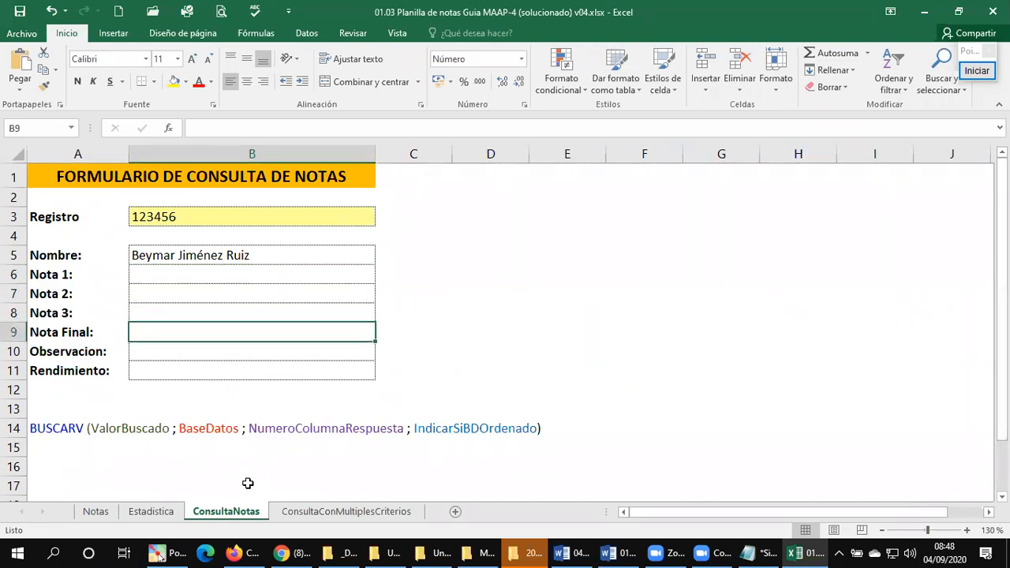
pyautogui.click(98, 512)
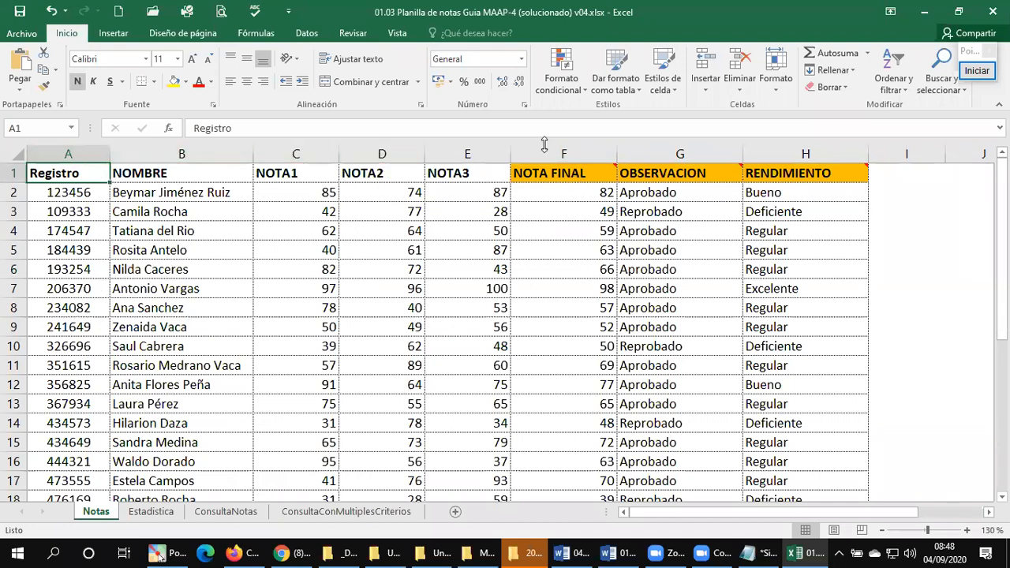
pyautogui.click(225, 514)
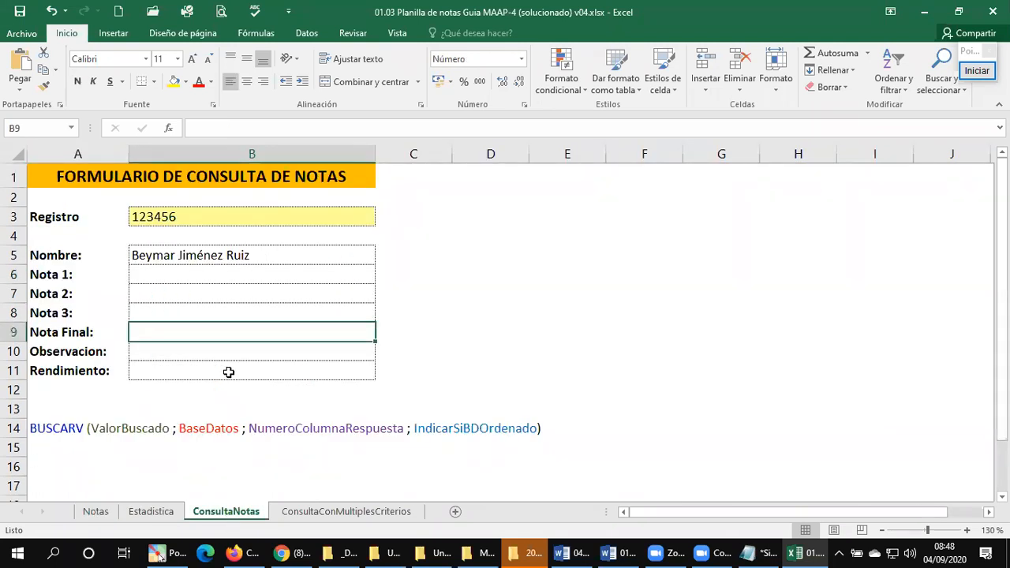
pyautogui.write('=BUSCAR')
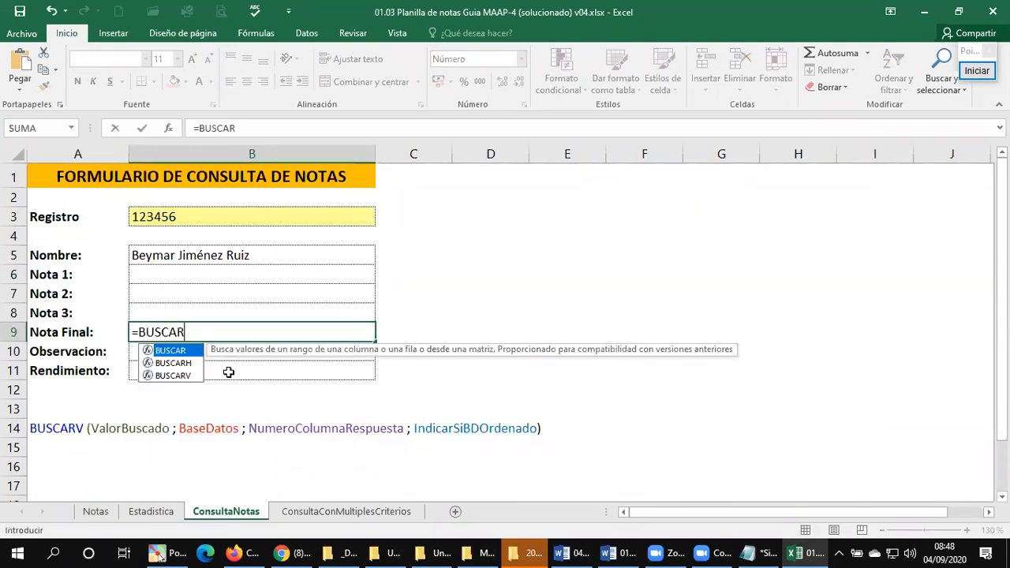
pyautogui.write('V(')
pyautogui.click(198, 215)
pyautogui.write(';')
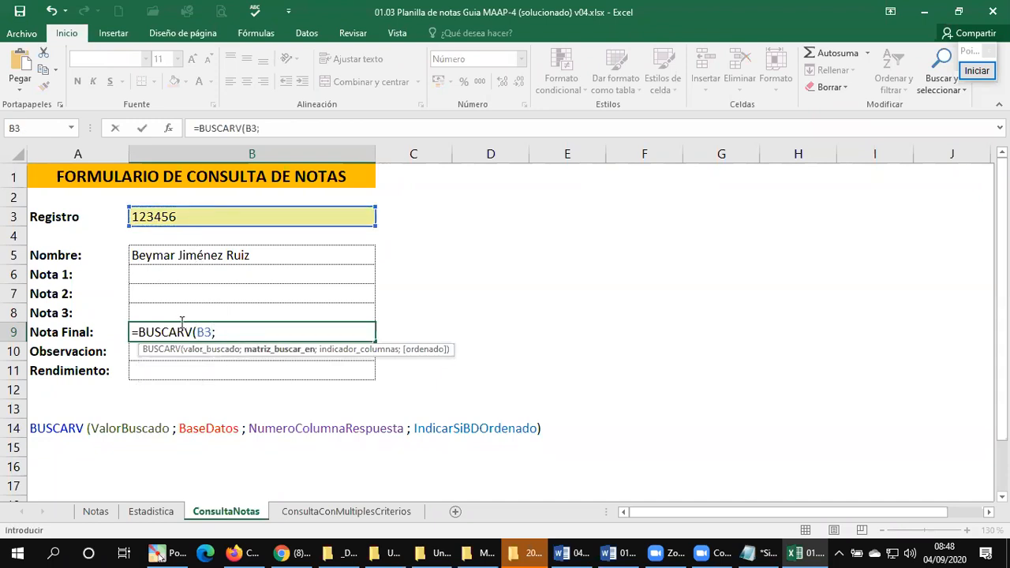
# Step: Add Notas!A1:H31 as the search range of the Nota Final lookup formula
pyautogui.click(96, 512)
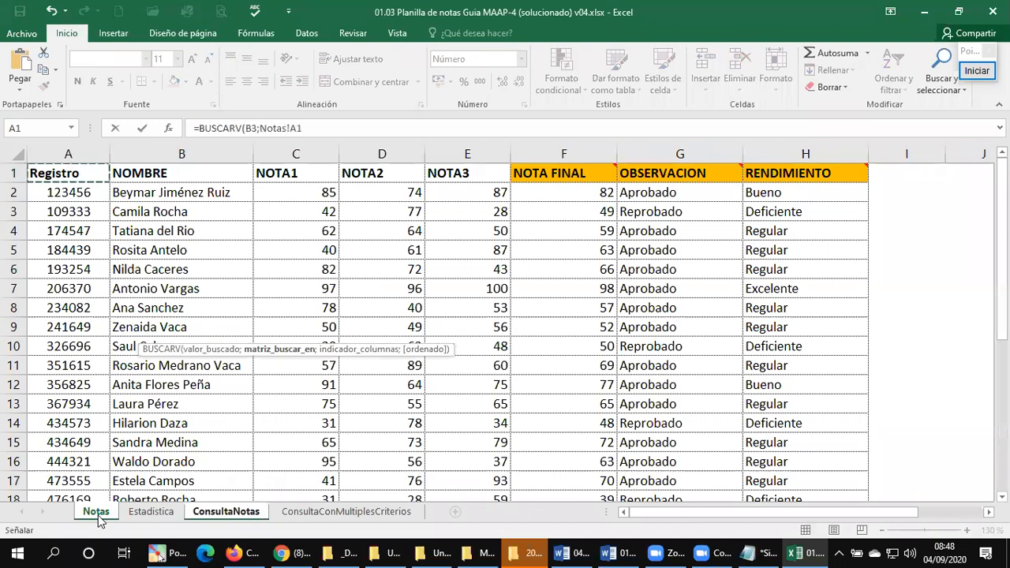
pyautogui.hotkey('ctrl', 'shift', 'Right')
pyautogui.hotkey('shift', 'Down')
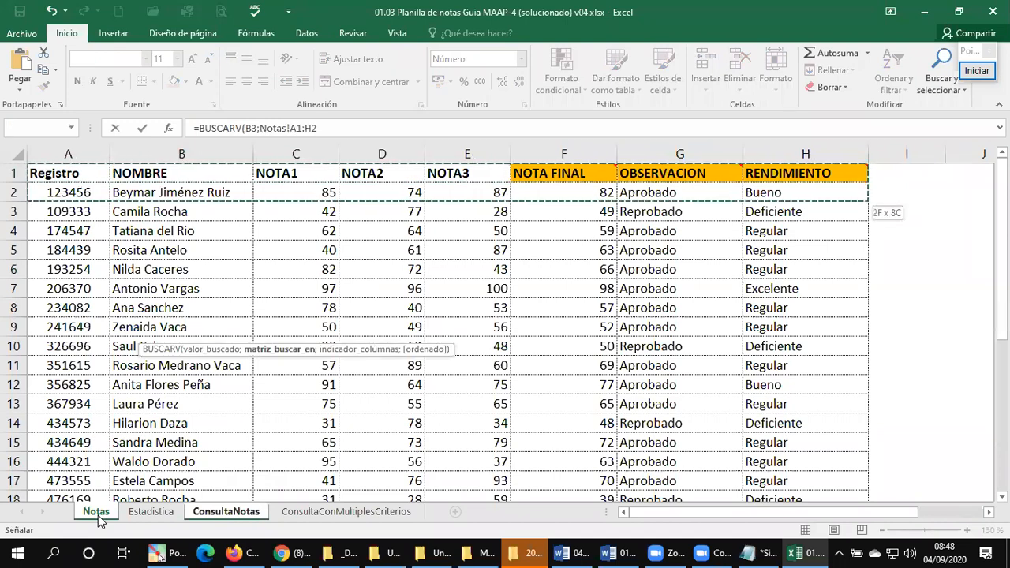
pyautogui.hotkey('ctrl', 'shift', 'Down')
pyautogui.hotkey('shift', 'Down')
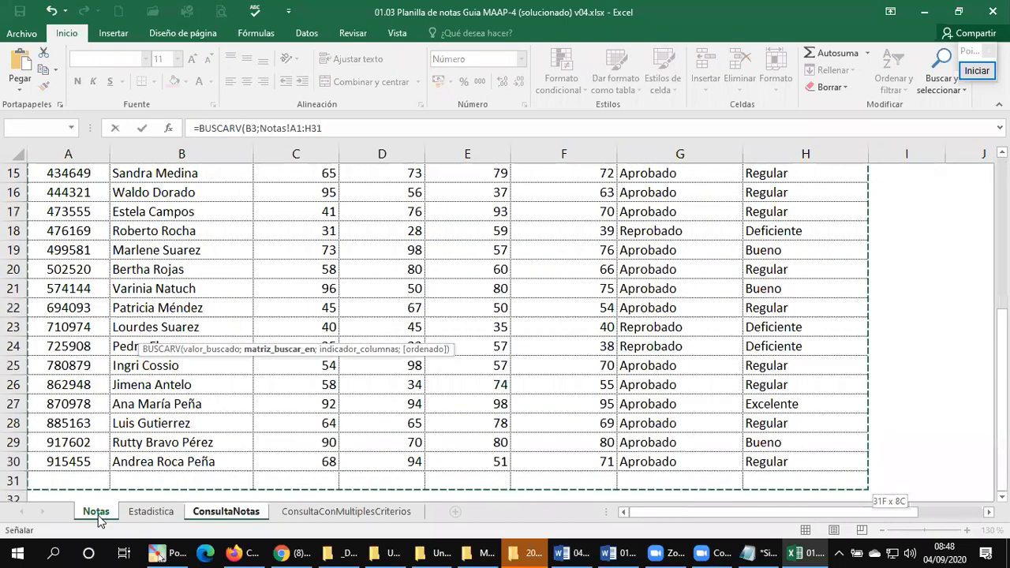
pyautogui.write(';')
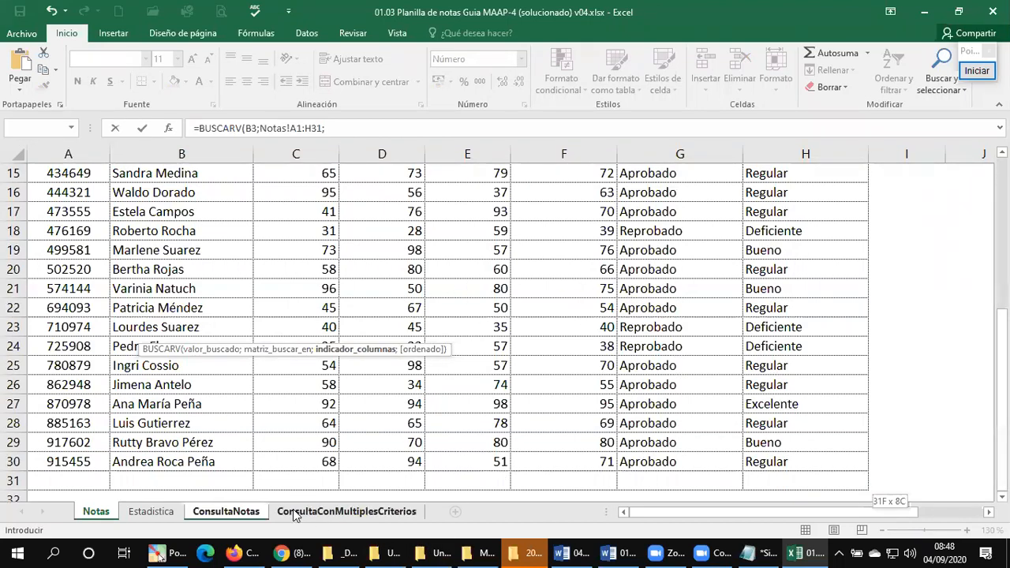
# Step: Complete the Nota Final lookup in B9 with column 6 and FALSO for an exact match
pyautogui.write('6;')
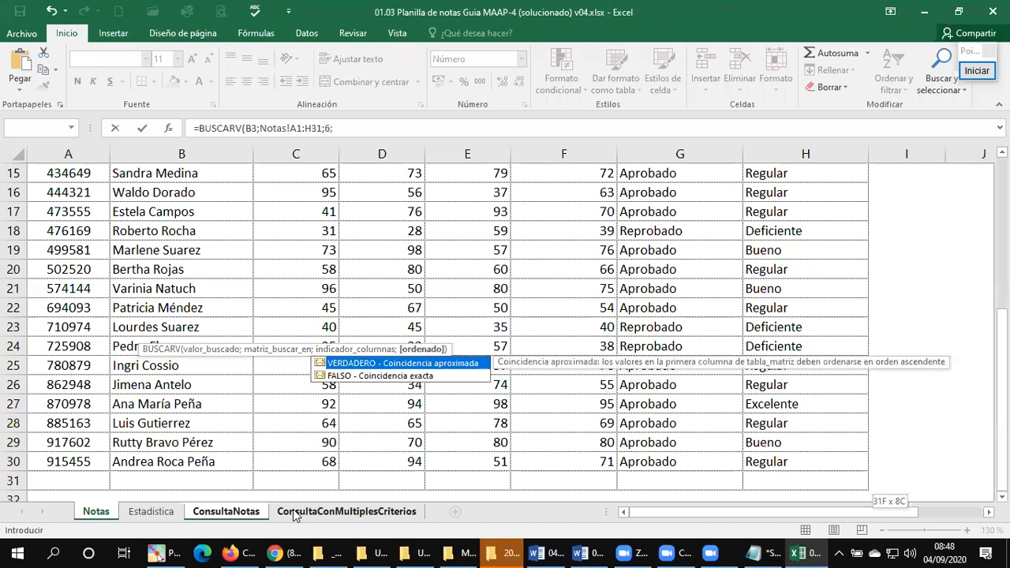
pyautogui.write('FALSO')
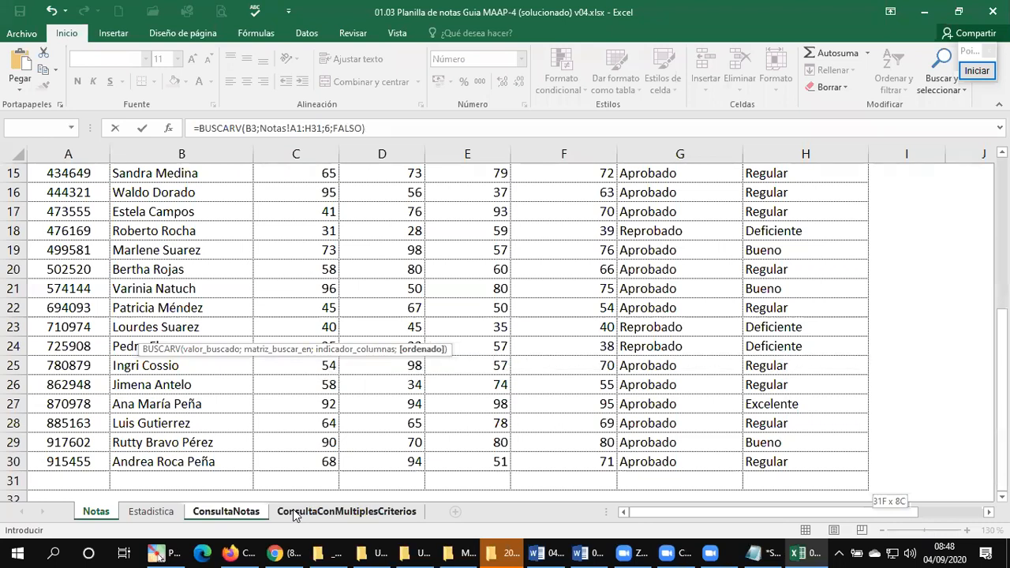
pyautogui.write(')')
pyautogui.press('Return')
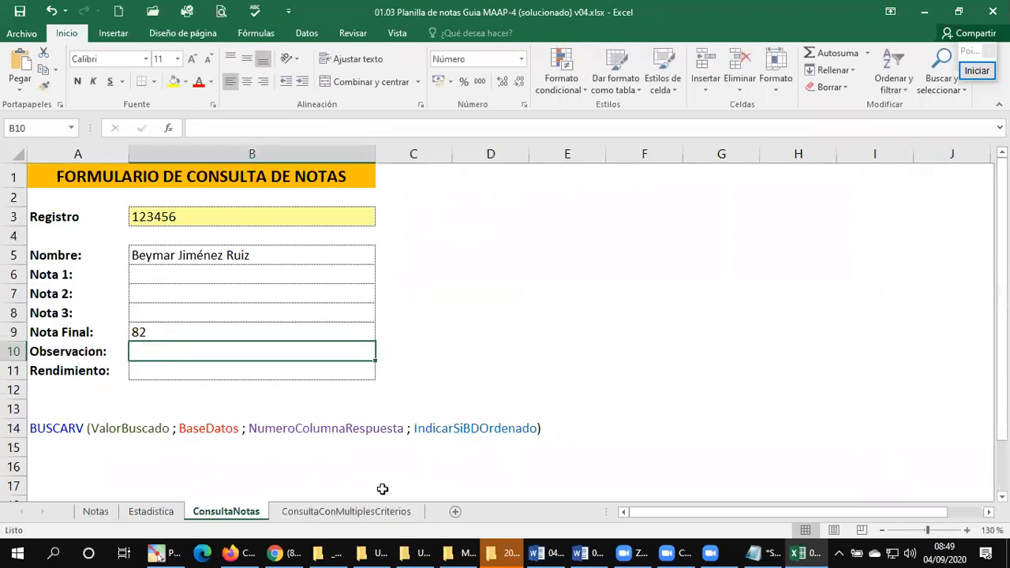
# Step: Copy the student registration number from A24 of Notas into the Registro cell B3 of ConsultaNotas and save the workbook
pyautogui.click(191, 219)
pyautogui.click(95, 510)
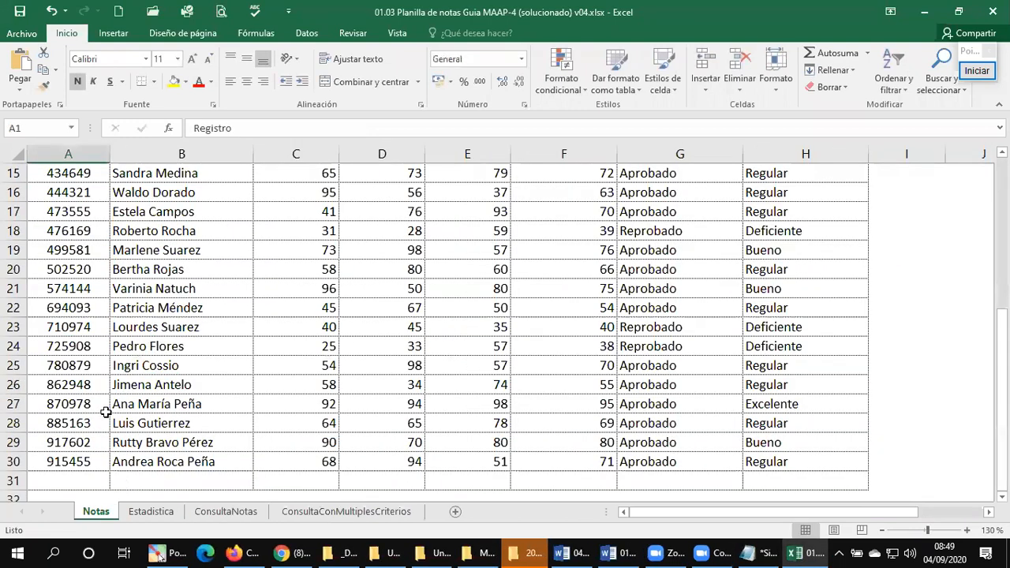
pyautogui.click(79, 351)
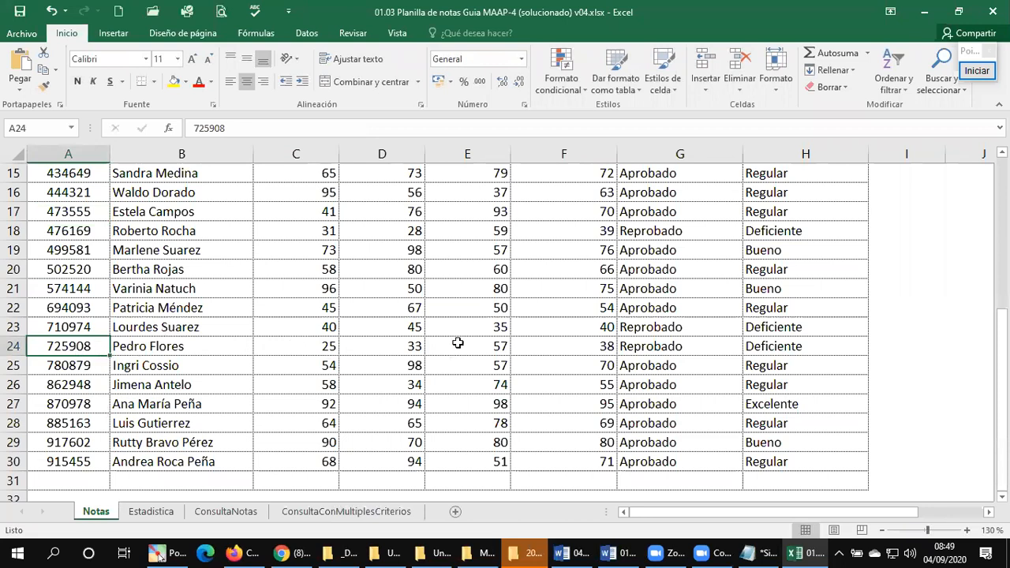
pyautogui.moveTo(291, 134); pyautogui.dragTo(79, 130)
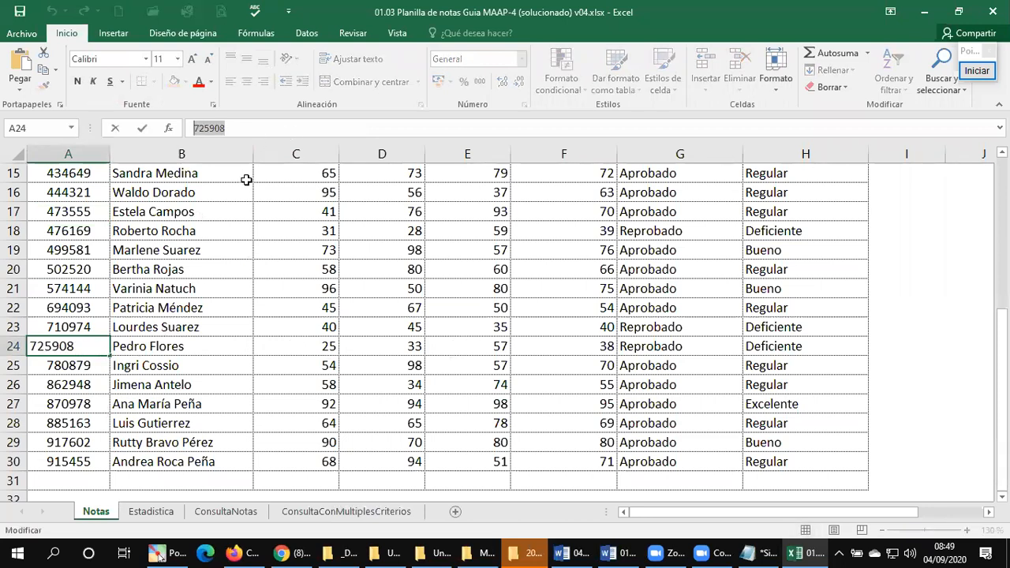
pyautogui.press('Escape')
pyautogui.click(235, 514)
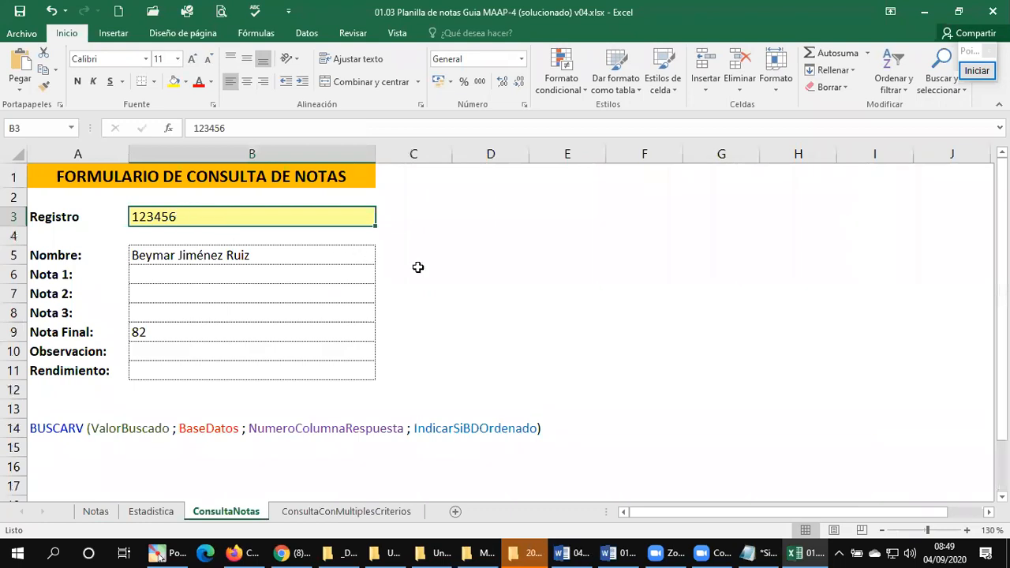
pyautogui.hotkey('ctrl', 'v')
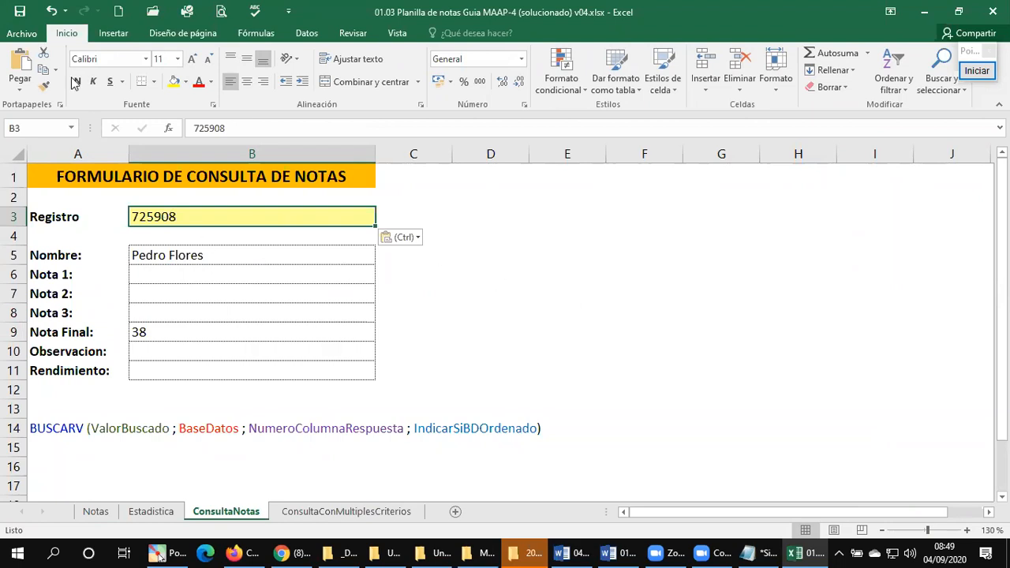
pyautogui.click(20, 11)
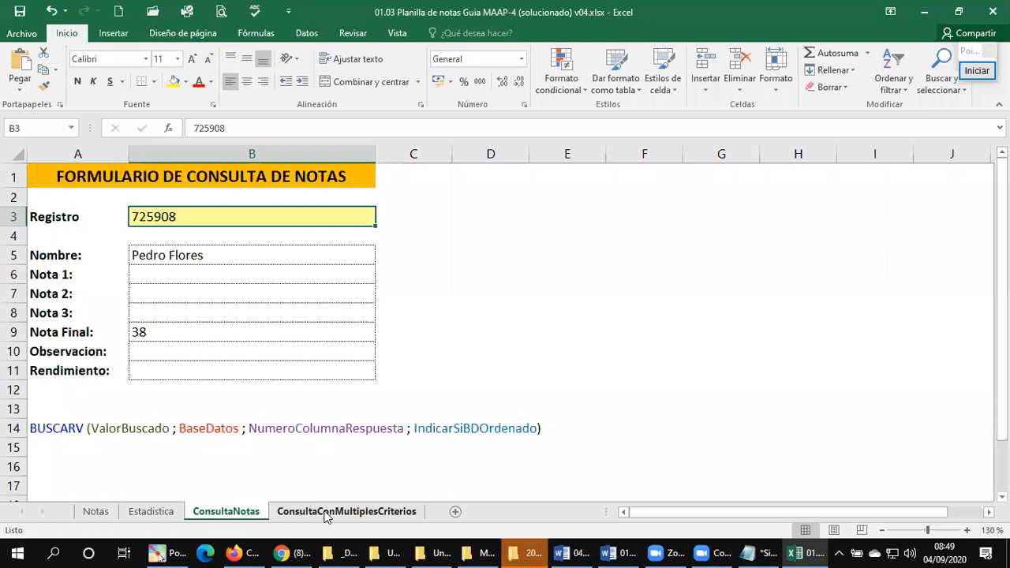
# Step: Open the ConsultaConMultiplesCriterios sheet and review its criteria fields and listed database functions
pyautogui.click(374, 511)
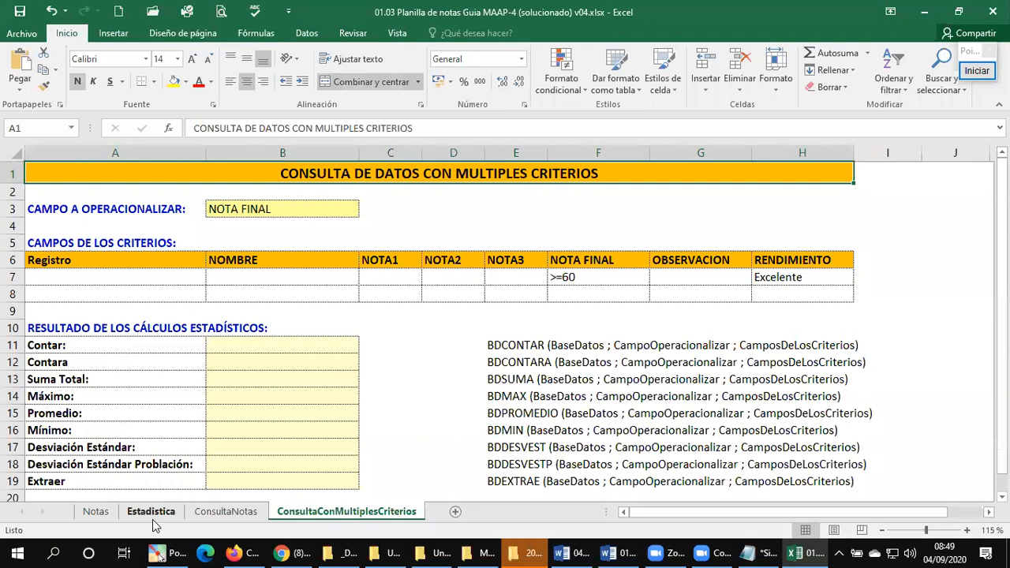
pyautogui.click(435, 35)
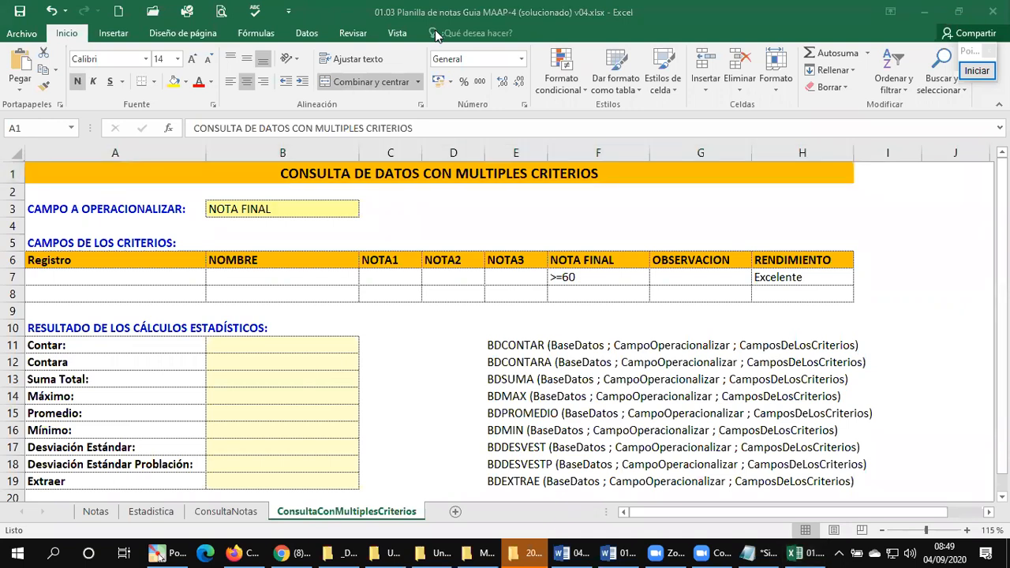
# Step: Review the Estadistica sheet and the Notas table from its header row, returning to Contar cell B11 of ConsultaConMultiplesCriterios
pyautogui.click(153, 518)
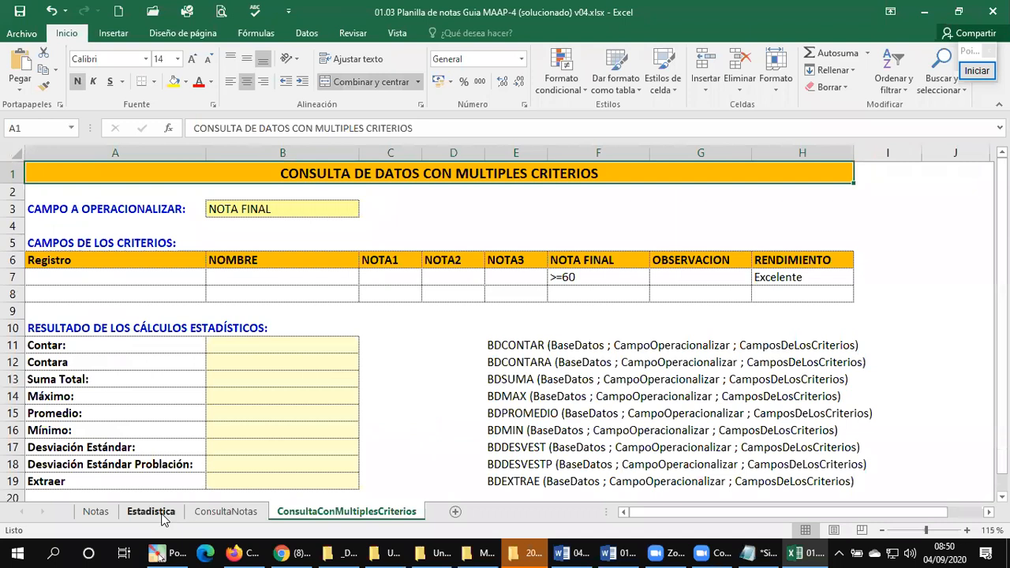
pyautogui.click(162, 513)
pyautogui.click(343, 513)
pyautogui.click(292, 348)
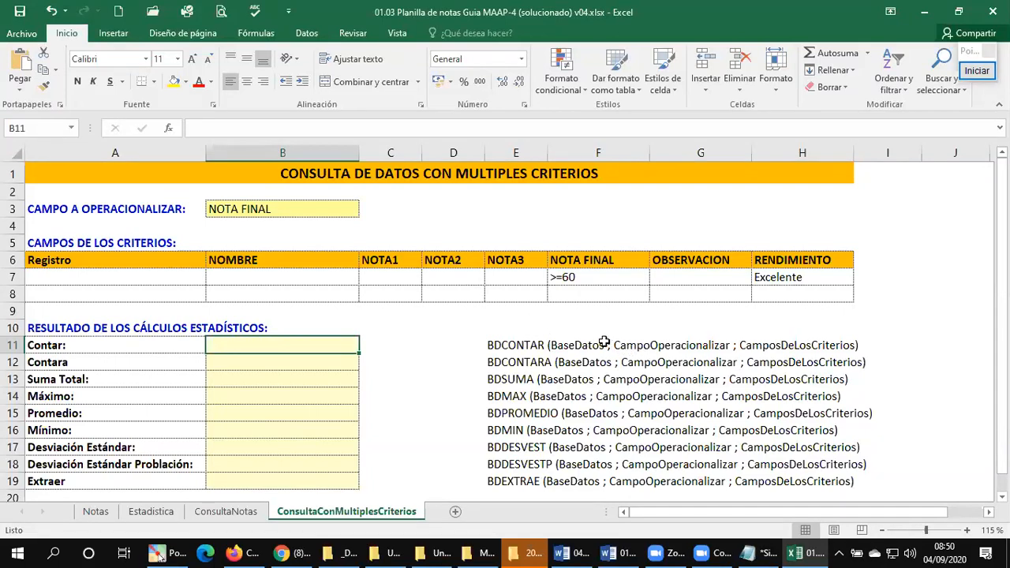
pyautogui.click(93, 513)
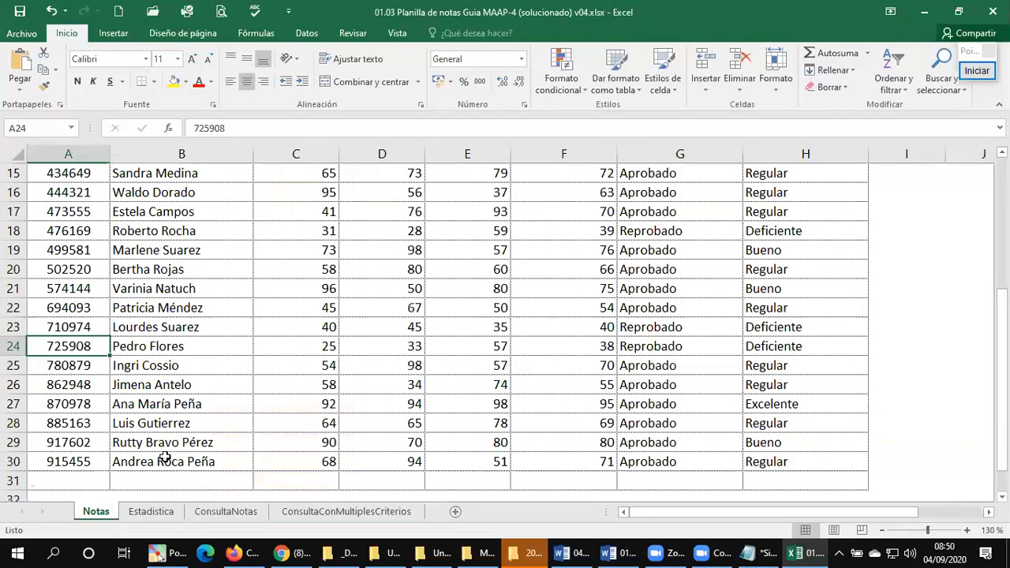
pyautogui.hotkey('ctrl', 'Home')
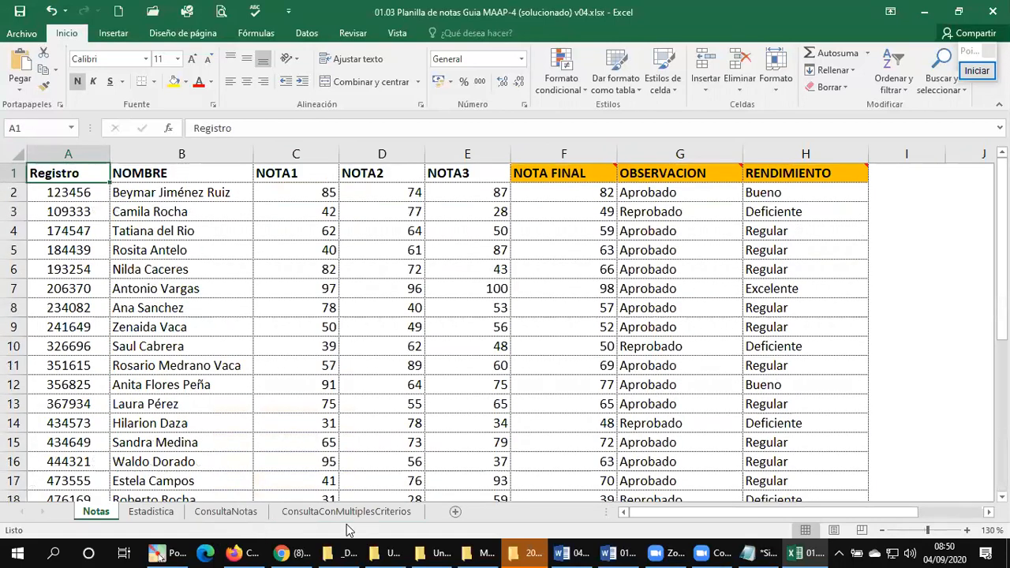
pyautogui.click(352, 513)
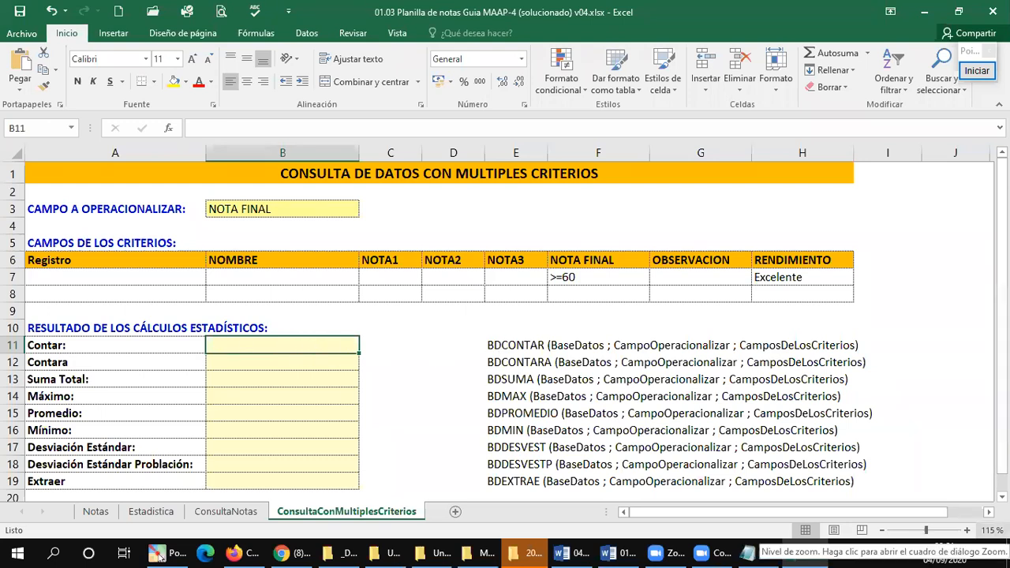
# Step: Start a BDCONTAR formula in the Contar result cell B11
pyautogui.write('=')
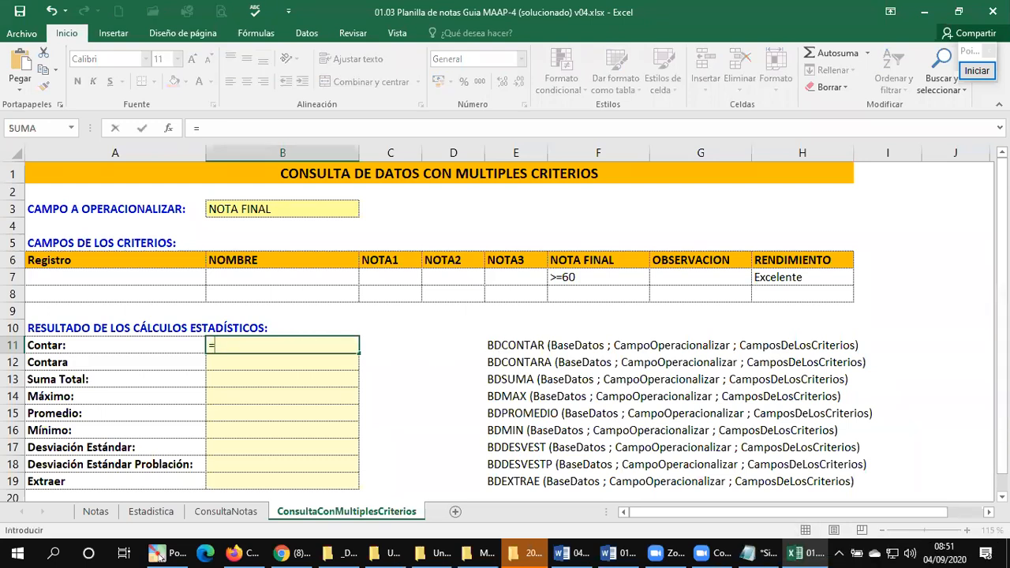
pyautogui.write('C')
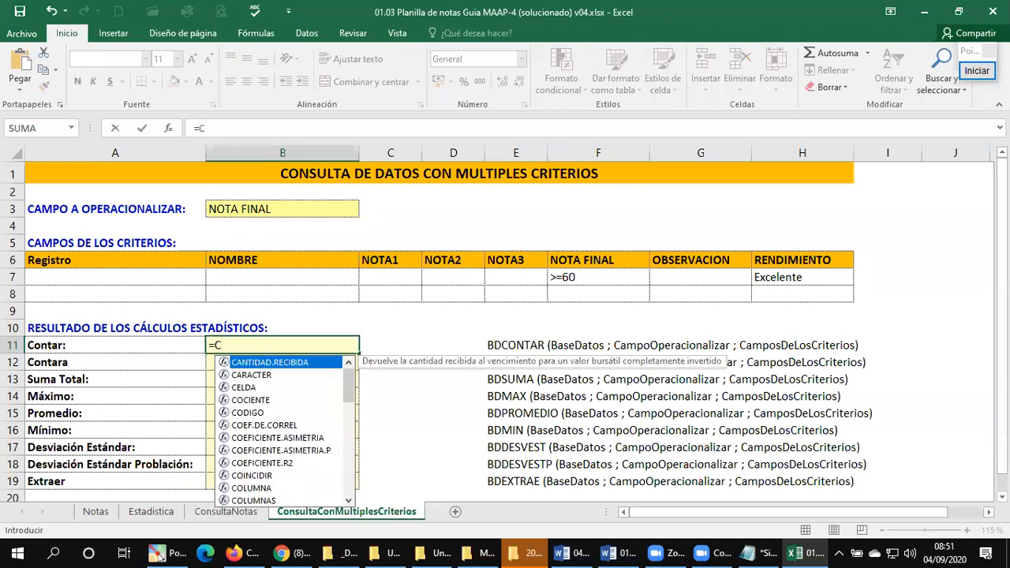
pyautogui.press('BackSpace')
pyautogui.write('BD')
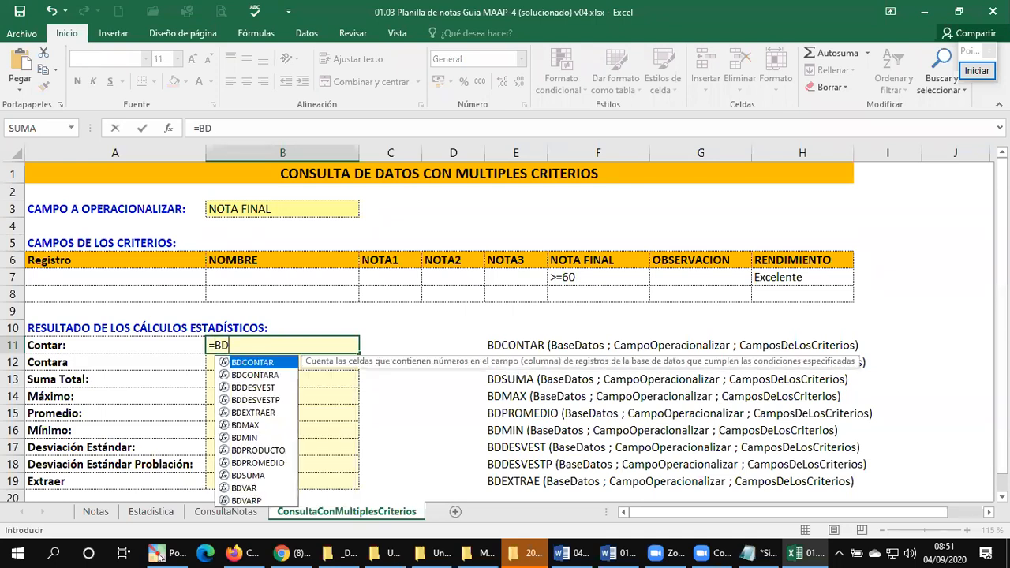
pyautogui.write('CONTAR')
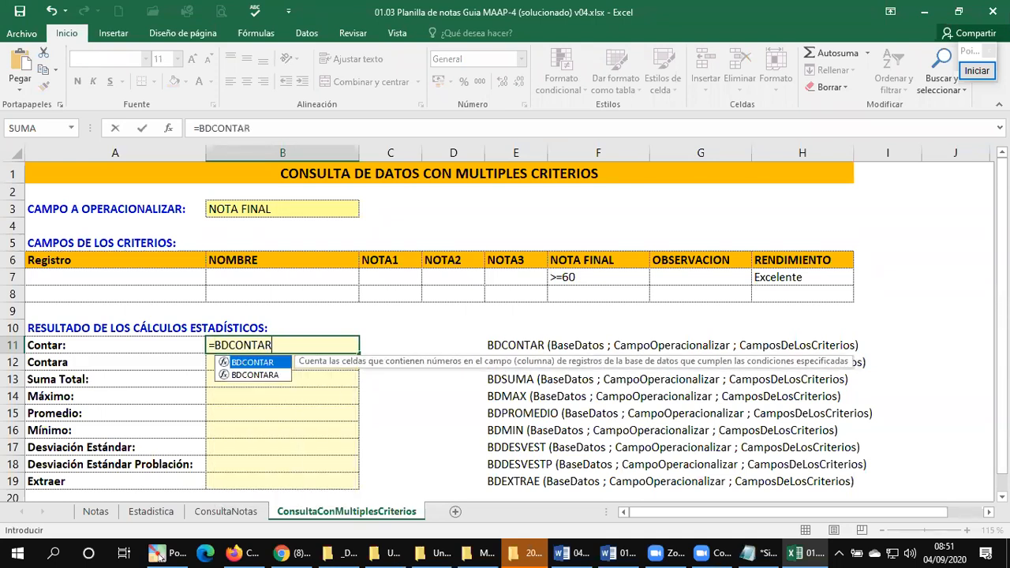
pyautogui.write('(')
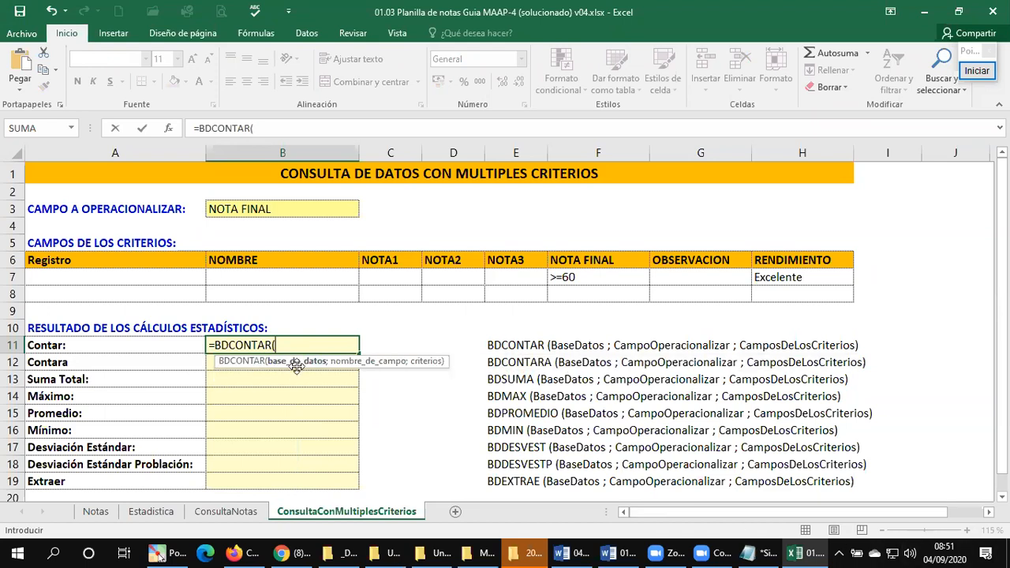
# Step: Add Notas!A1:H31 as the database range of the BDCONTAR formula
pyautogui.click(98, 513)
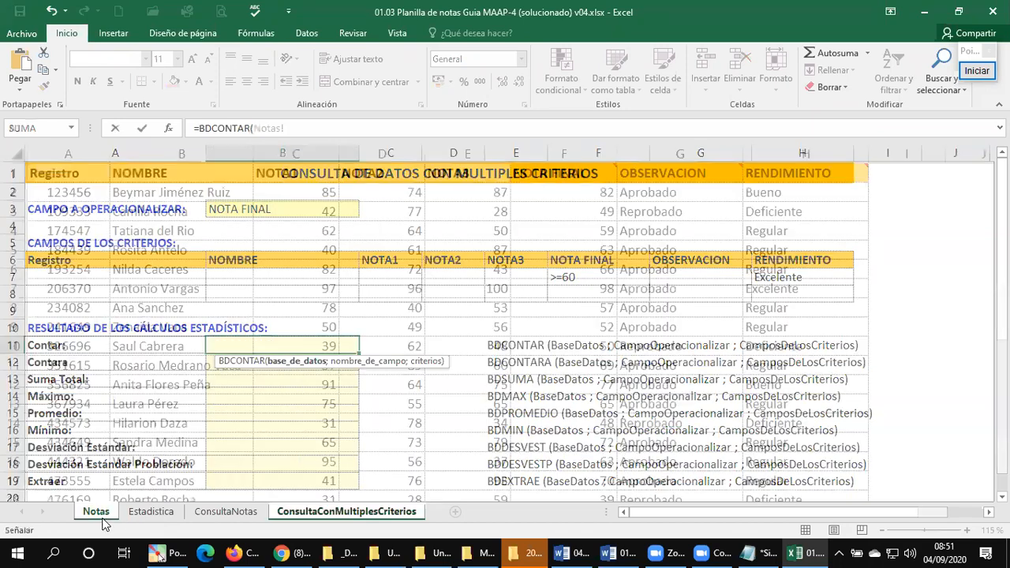
pyautogui.hotkey('ctrl', 'Home')
pyautogui.hotkey('ctrl', 'shift', 'Right')
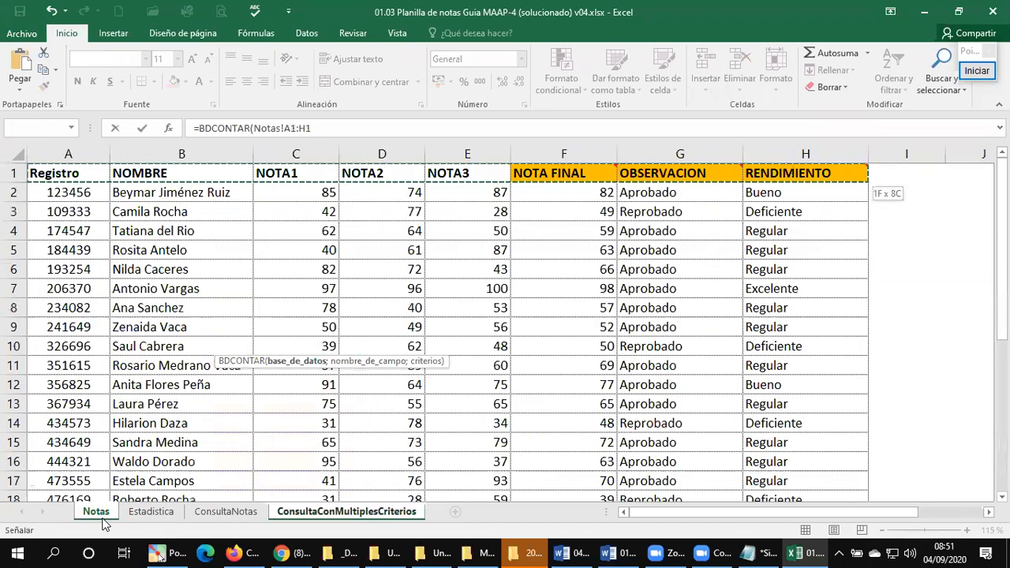
pyautogui.hotkey('shift', 'Down')
pyautogui.hotkey('ctrl', 'shift', 'Down')
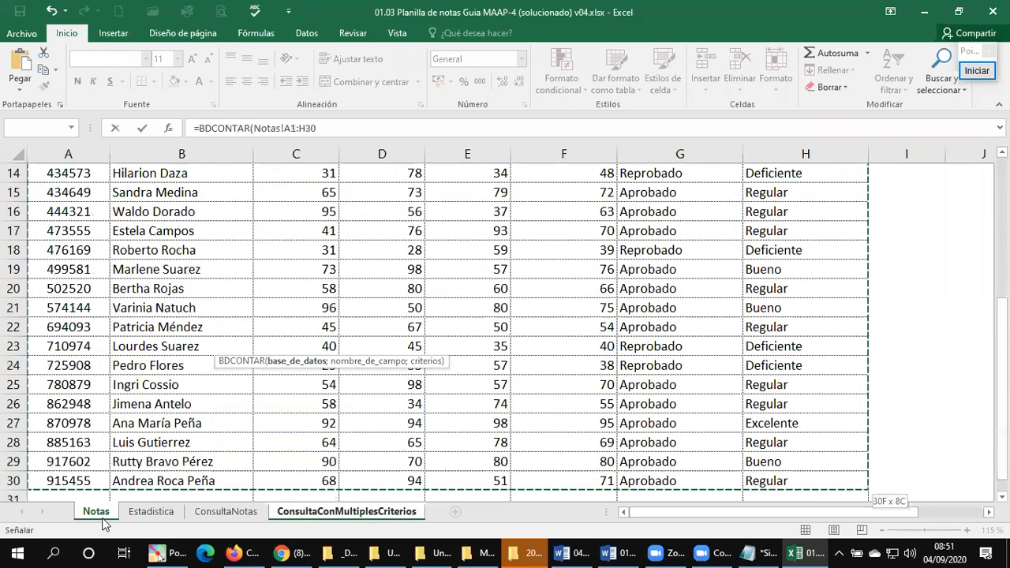
pyautogui.hotkey('shift', 'Down')
pyautogui.write(';')
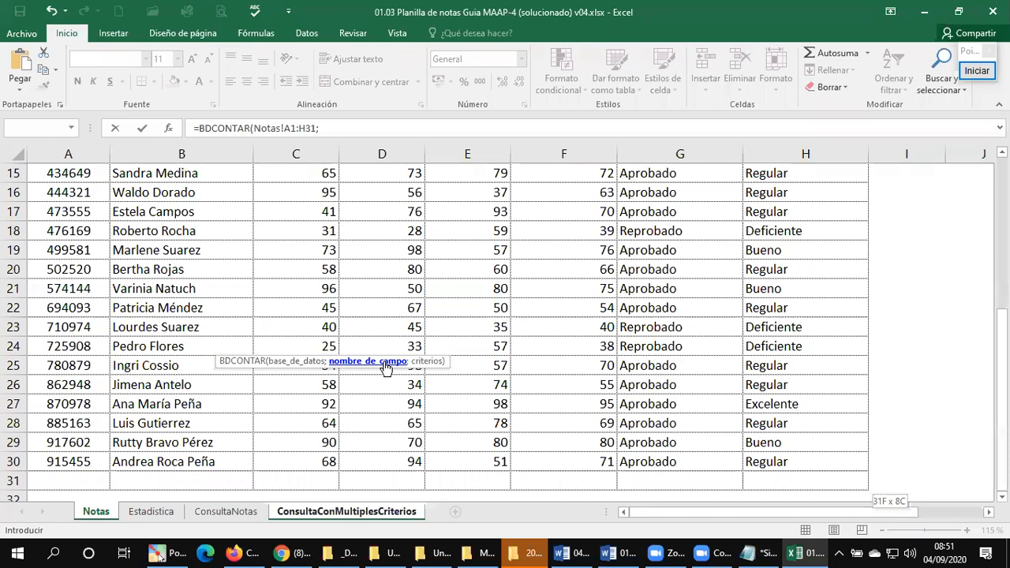
# Step: Complete the BDCONTAR formula with field cell B3 and criteria range A6:H7 of ConsultaConMultiplesCriterios
pyautogui.click(321, 510)
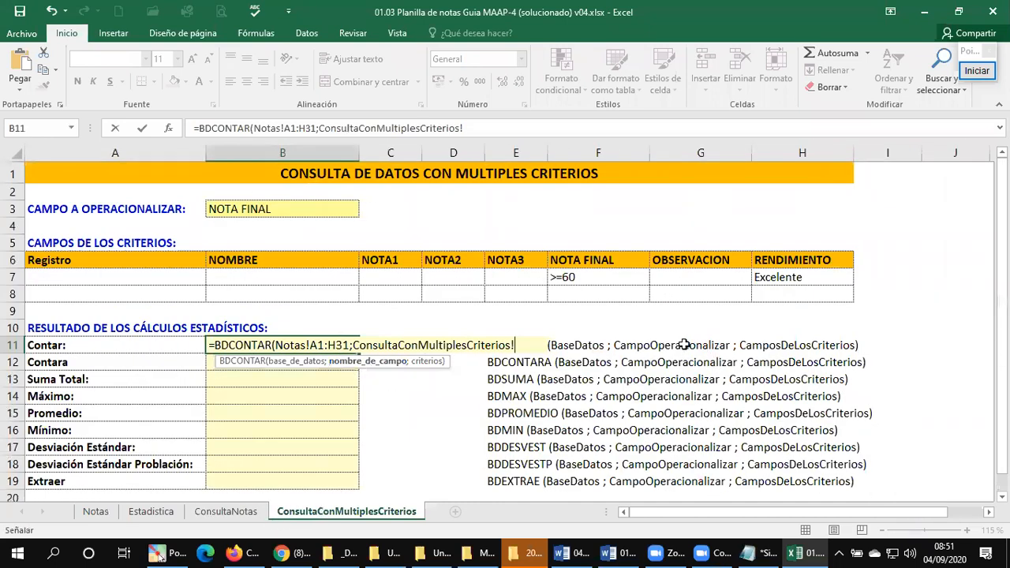
pyautogui.click(254, 207)
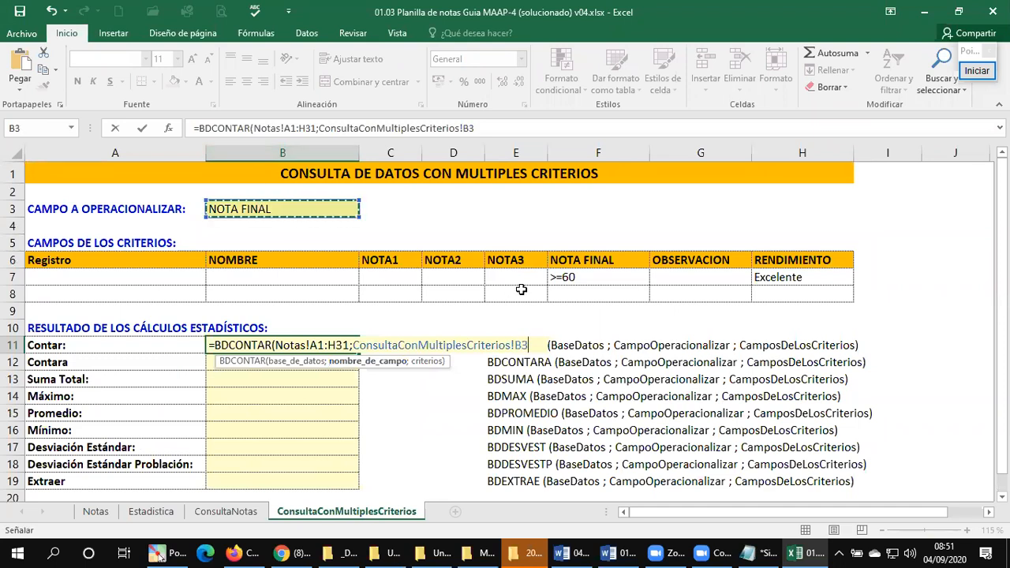
pyautogui.write(';')
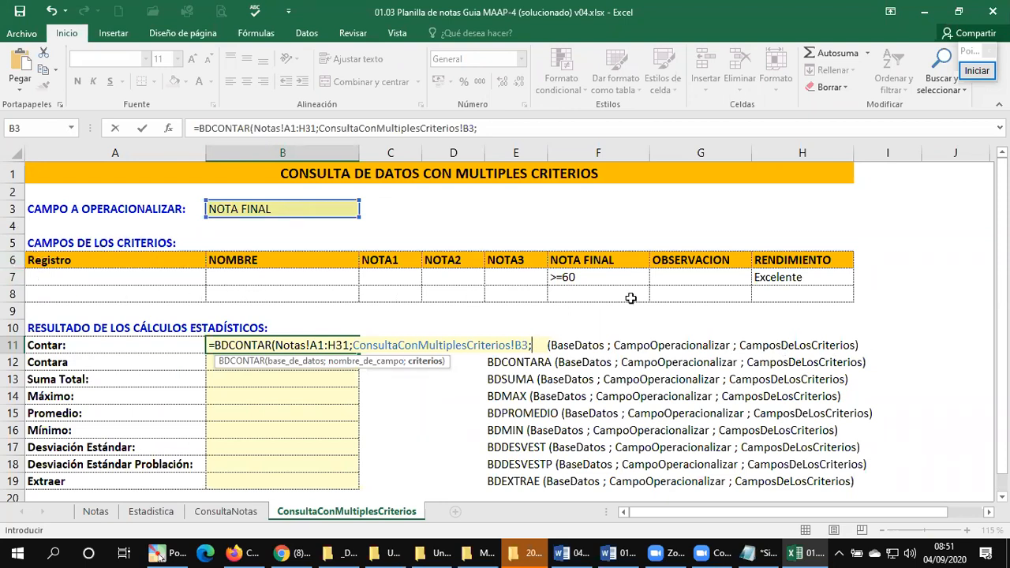
pyautogui.moveTo(48, 255); pyautogui.dragTo(823, 284)
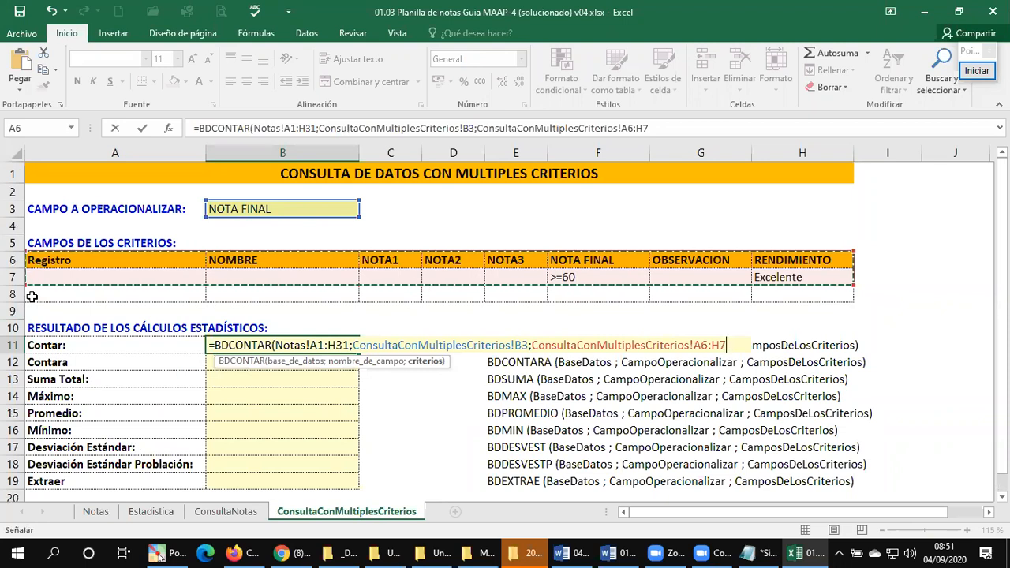
pyautogui.write(')')
pyautogui.press('Return')
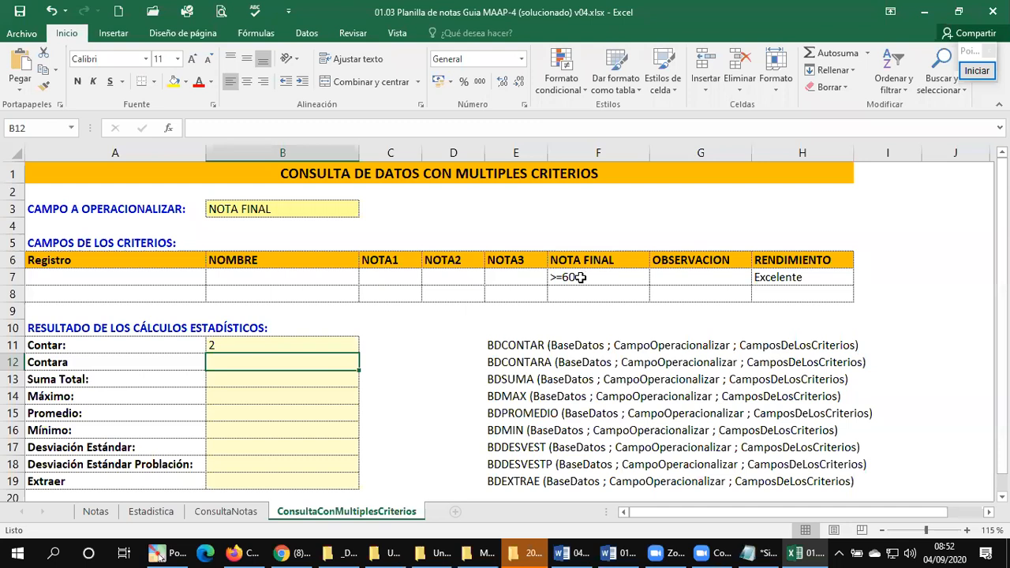
# Step: Clear the Excelente criterion under RENDIMIENTO in H7 and the >=60 criterion under NOTA FINAL in F7
pyautogui.click(786, 278)
pyautogui.press('Delete')
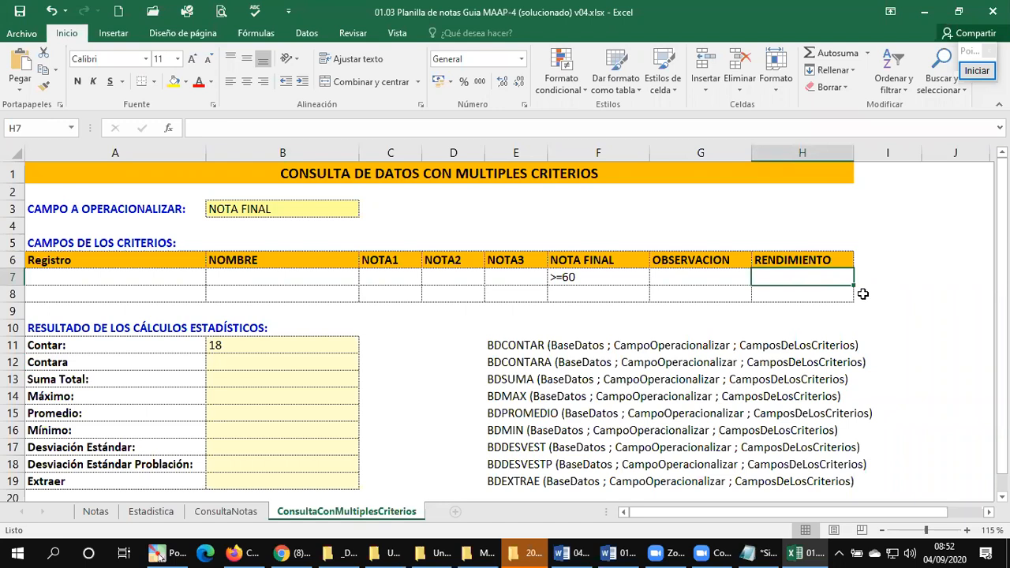
pyautogui.press('Left')
pyautogui.press('Left')
pyautogui.press('Delete')
# Step: Enter Aprobado as the OBSERVACION criterion in G7
pyautogui.press('Right')
pyautogui.press('Right')
pyautogui.press('Left')
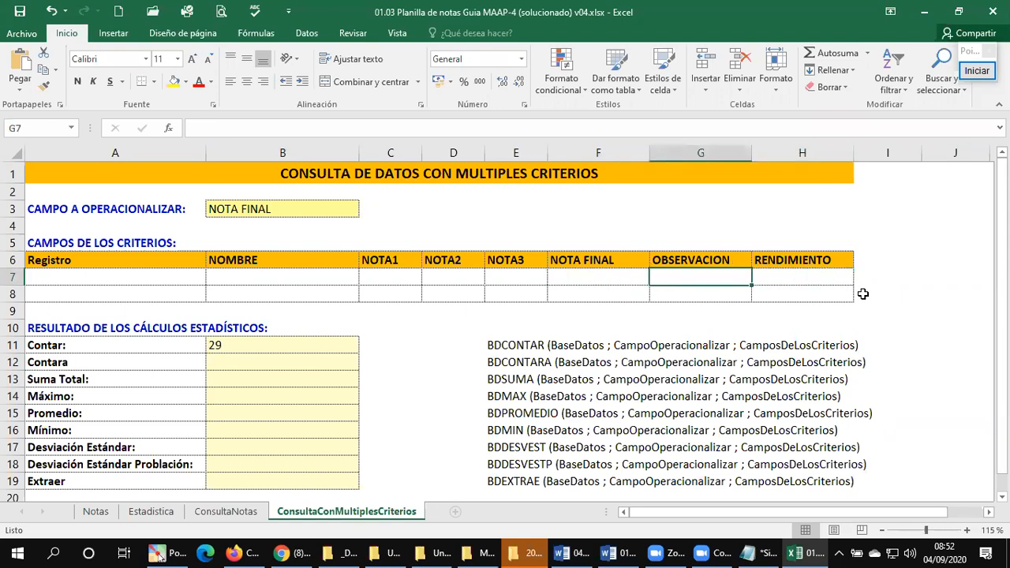
pyautogui.write('Ap')
pyautogui.press('BackSpace')
pyautogui.press('BackSpace')
pyautogui.write('Aprobado')
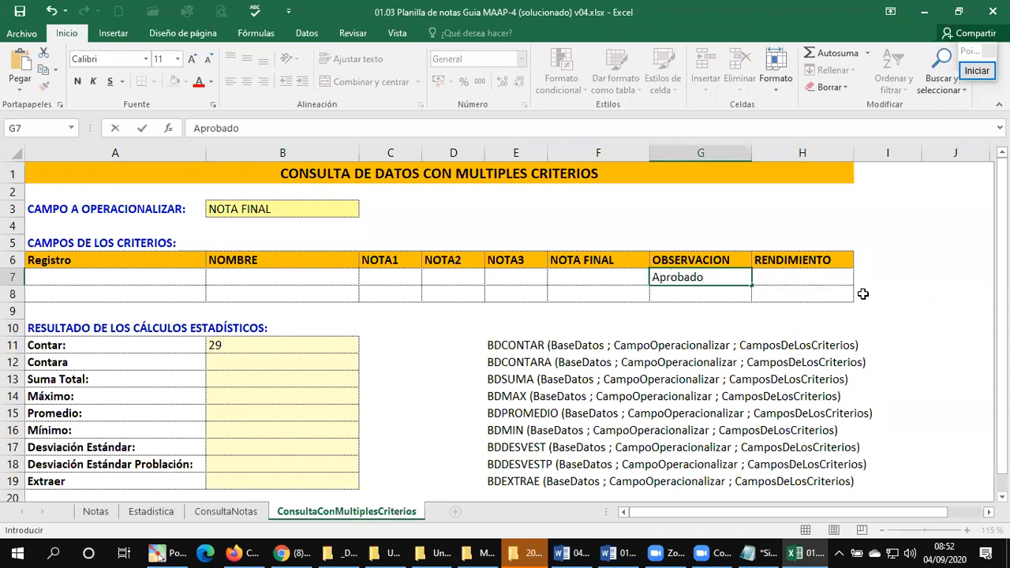
pyautogui.press('Return')
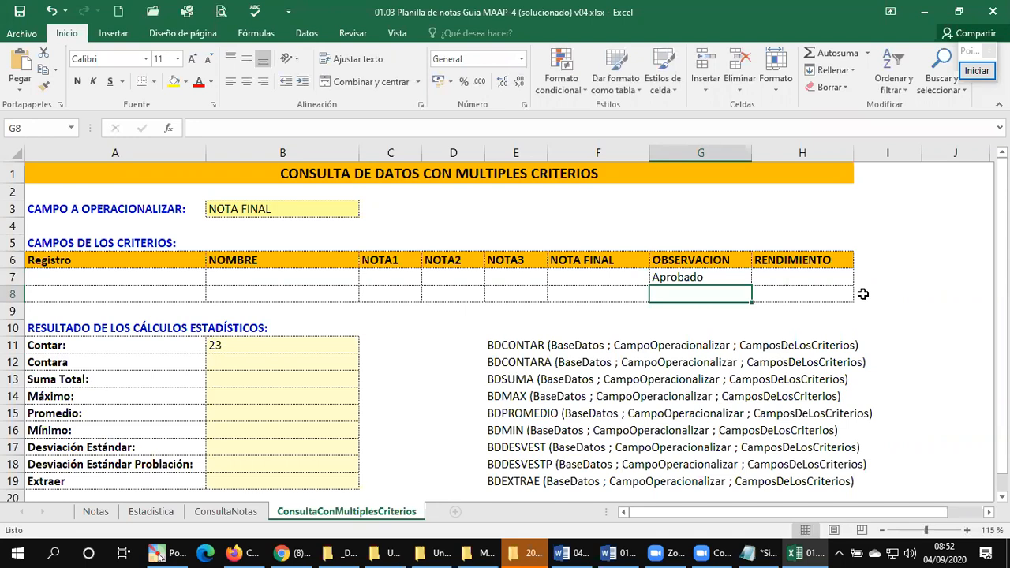
# Step: Enter Bueno as the RENDIMIENTO criterion in H7
pyautogui.press('Up')
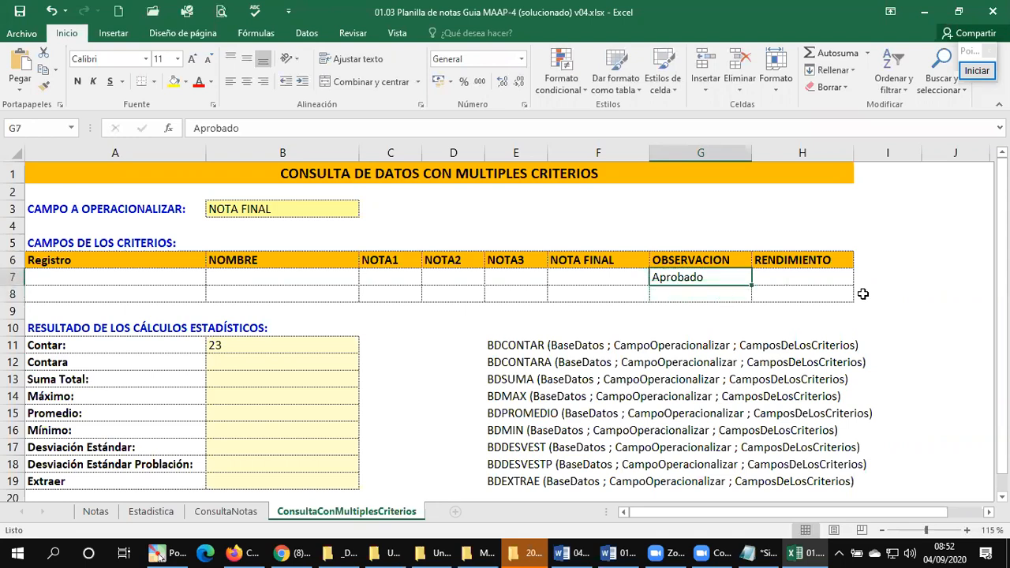
pyautogui.press('Right')
pyautogui.write('Bueno')
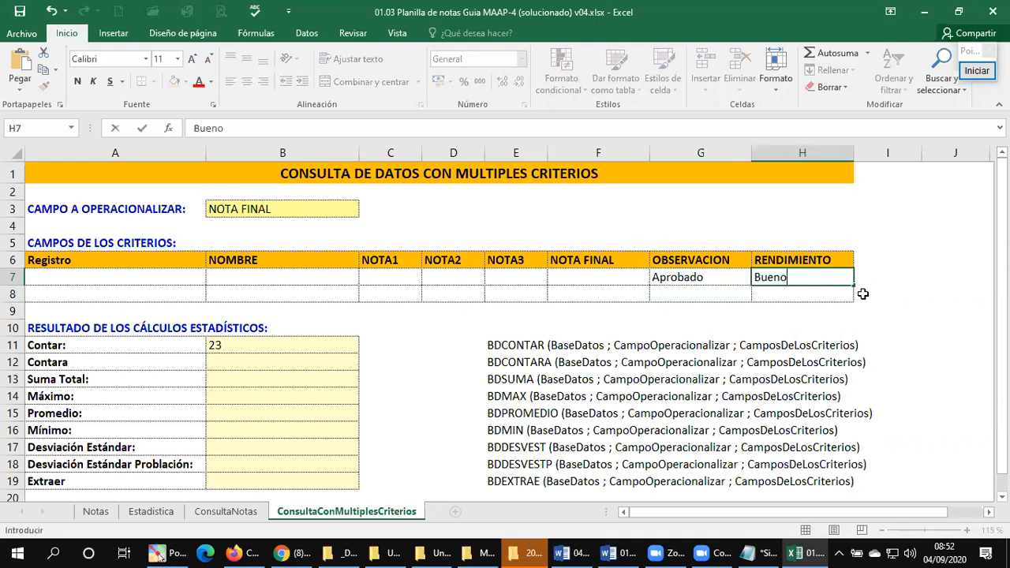
pyautogui.press('Return')
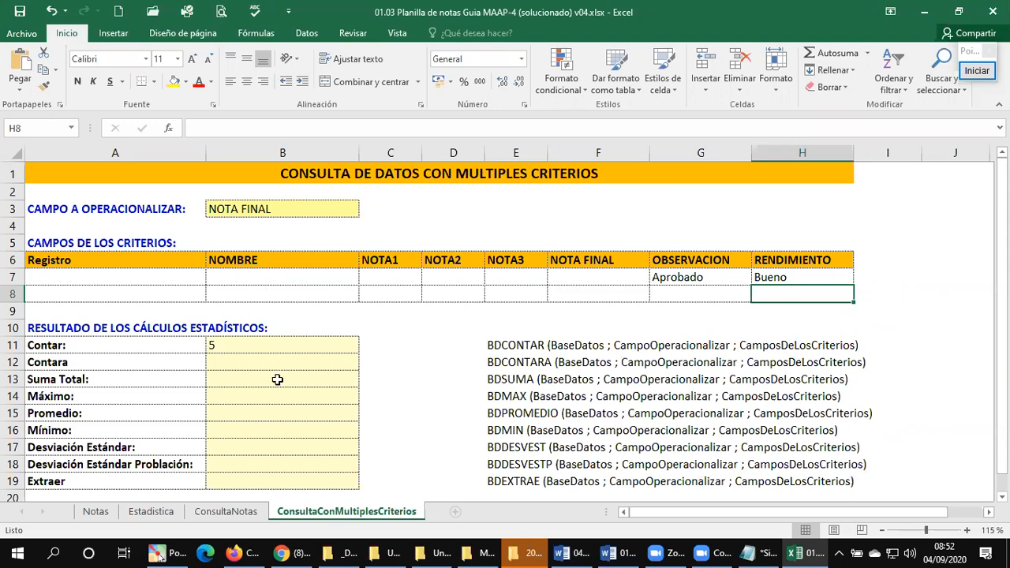
# Step: Start a BDPROMEDIO formula in the Promedio cell B15 of ConsultaConMultiplesCriterios
pyautogui.click(249, 378)
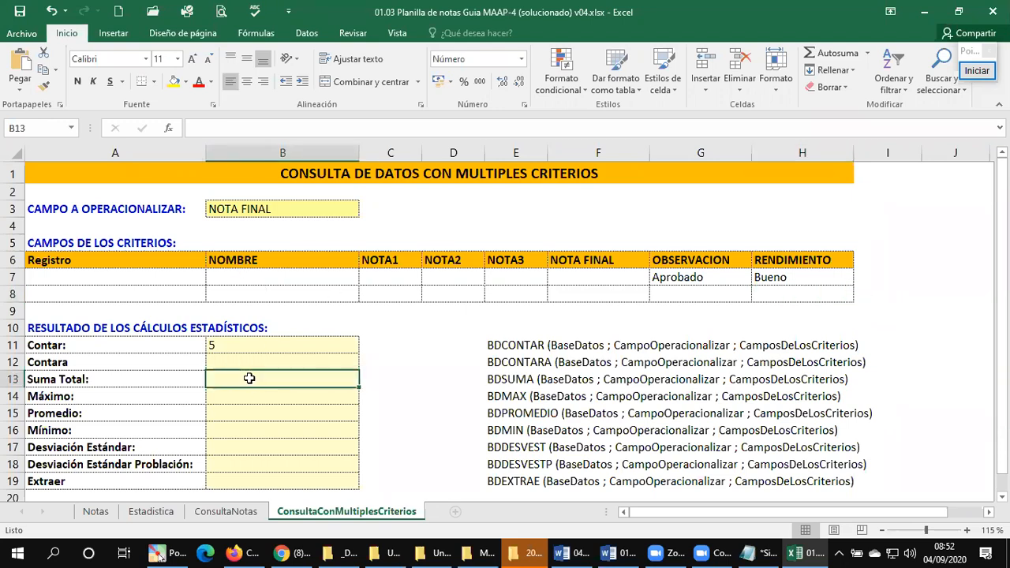
pyautogui.click(235, 398)
pyautogui.click(276, 416)
pyautogui.click(274, 427)
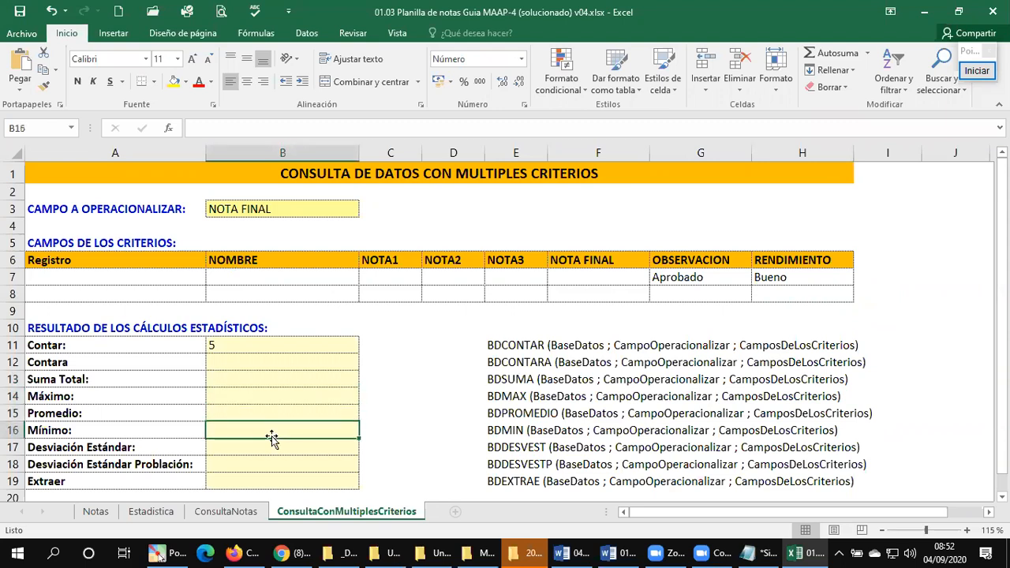
pyautogui.click(261, 411)
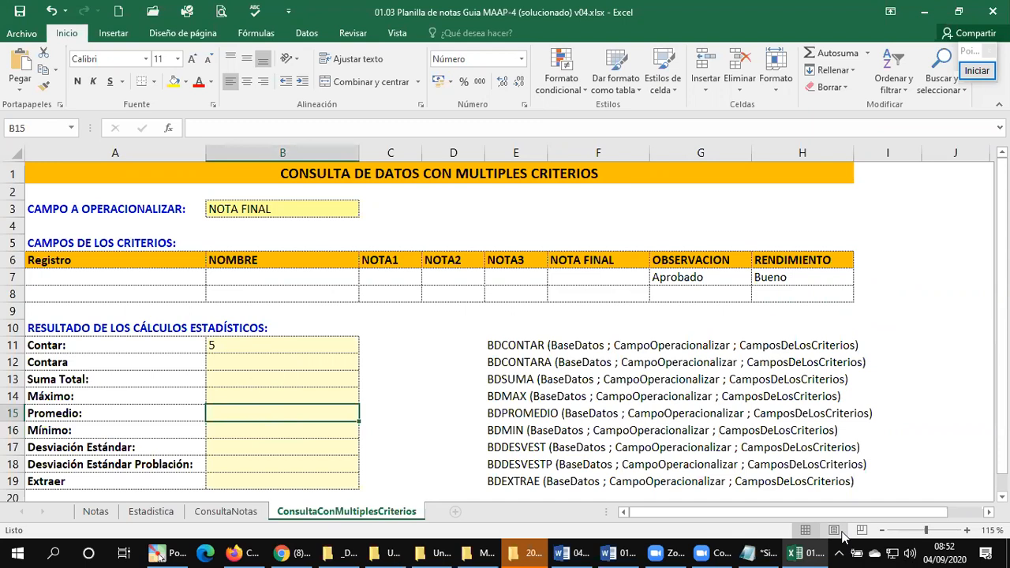
pyautogui.write('=b')
pyautogui.press('BackSpace')
pyautogui.write('B')
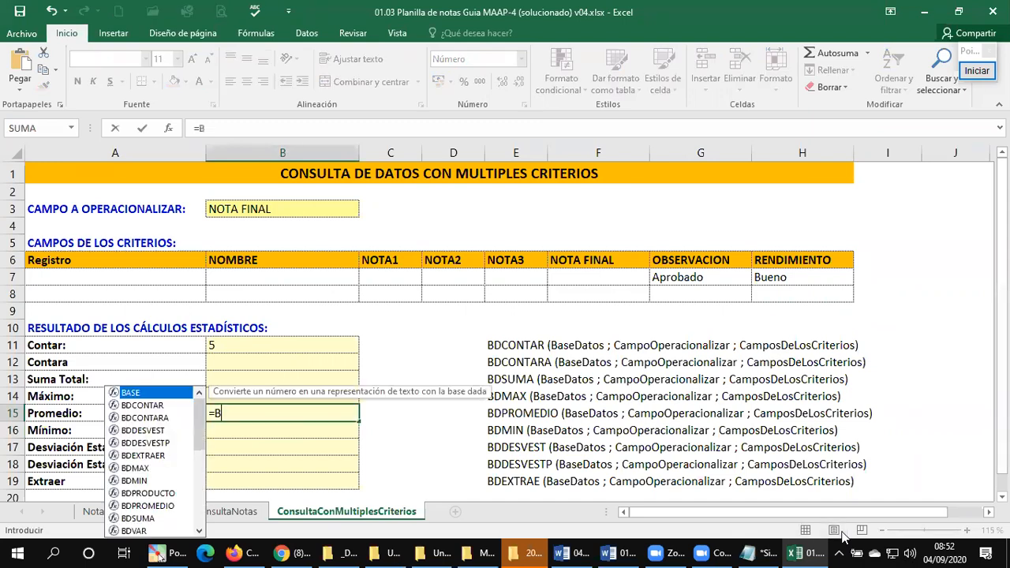
pyautogui.write('DPROME')
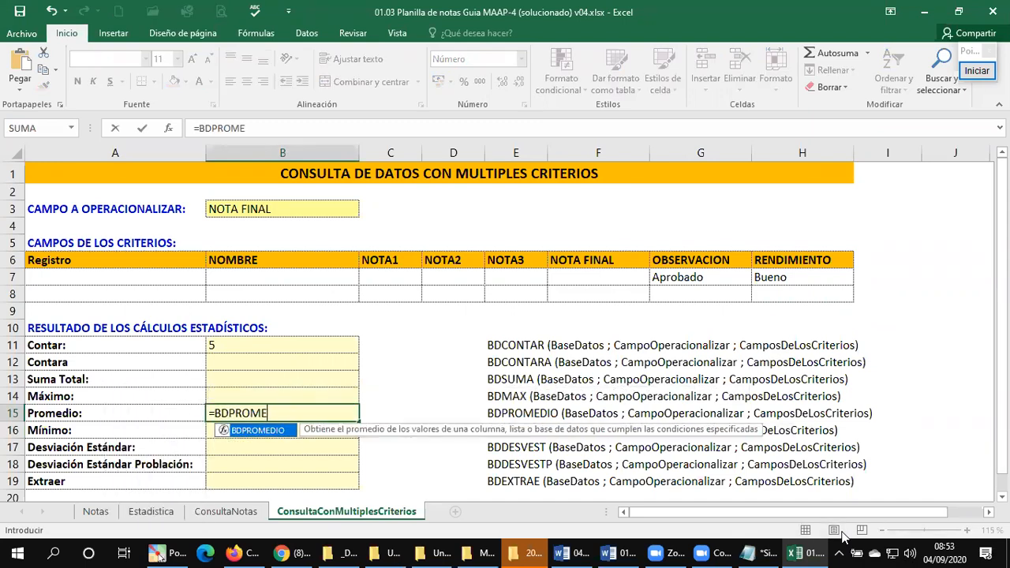
pyautogui.write('DIO(')
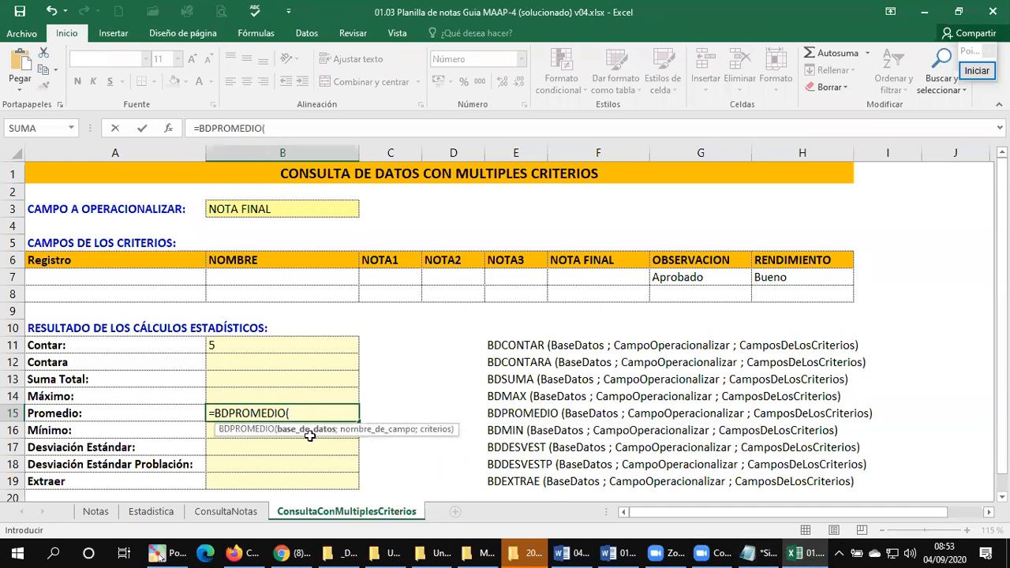
# Step: Set the formula's database argument to the range A1:H31 on the Notas sheet
pyautogui.click(96, 511)
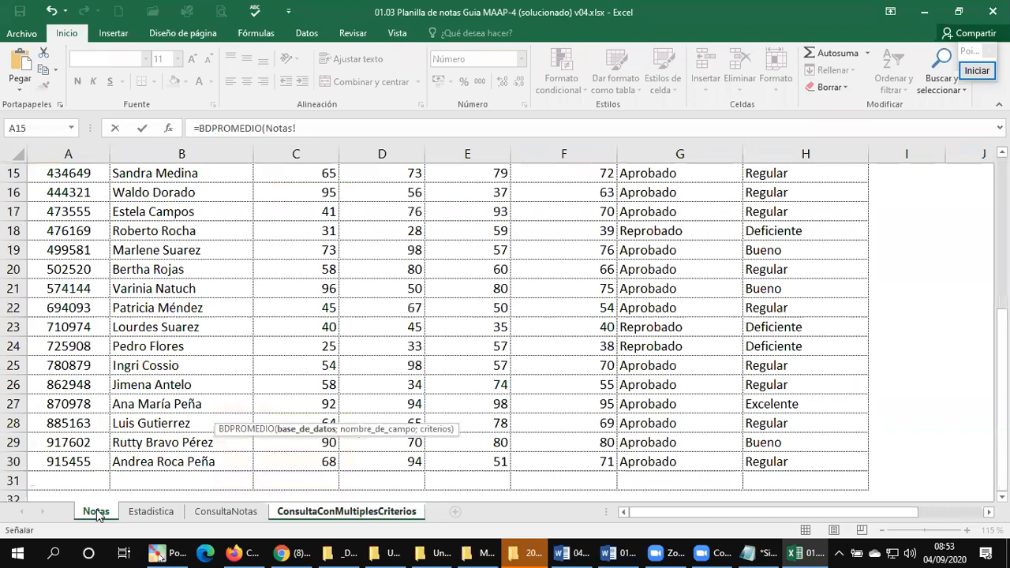
pyautogui.hotkey('ctrl', 'Home')
pyautogui.hotkey('ctrl', 'shift', 'Right')
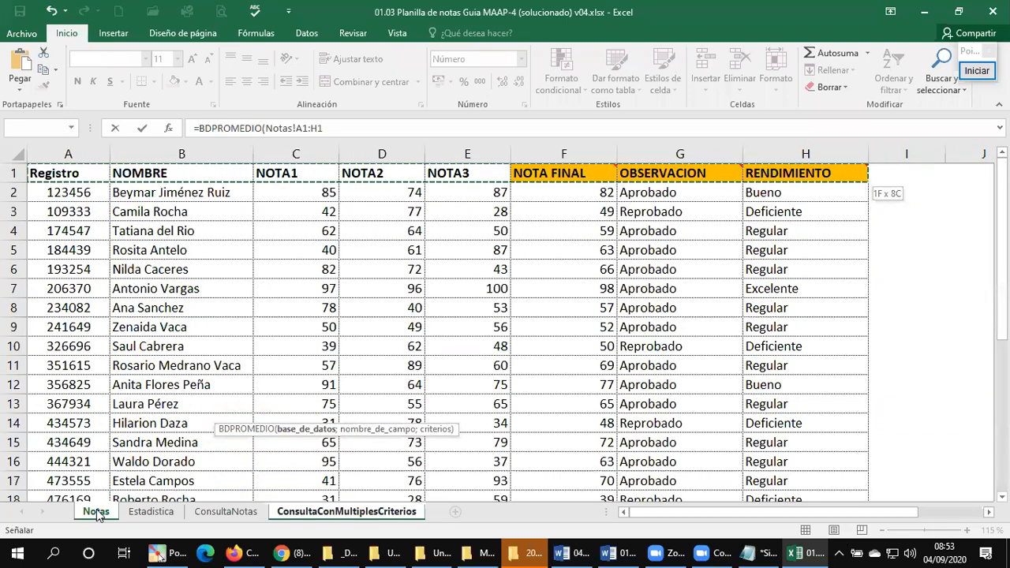
pyautogui.hotkey('ctrl', 'shift', 'Down')
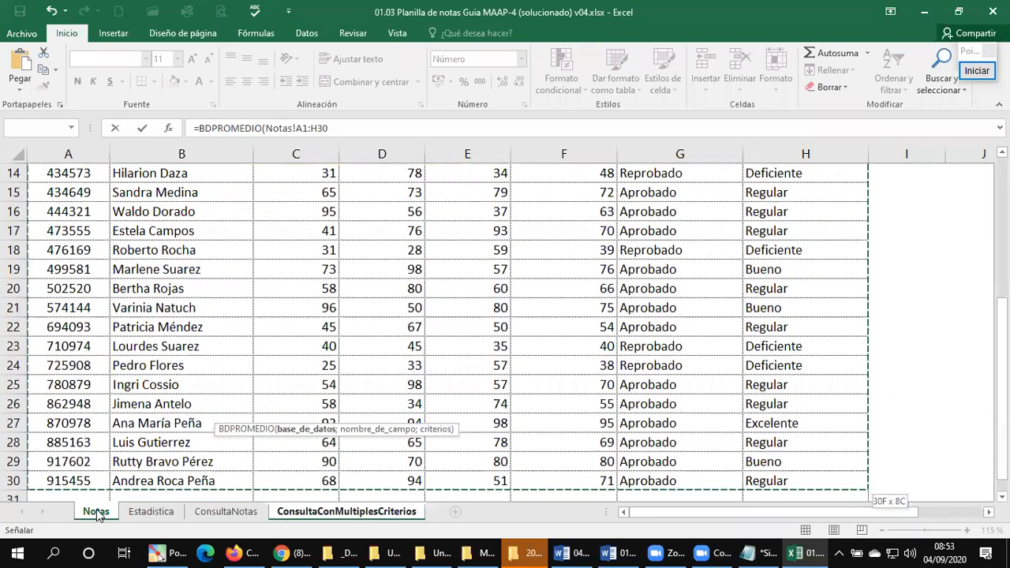
pyautogui.hotkey('shift', 'Down')
pyautogui.write(';')
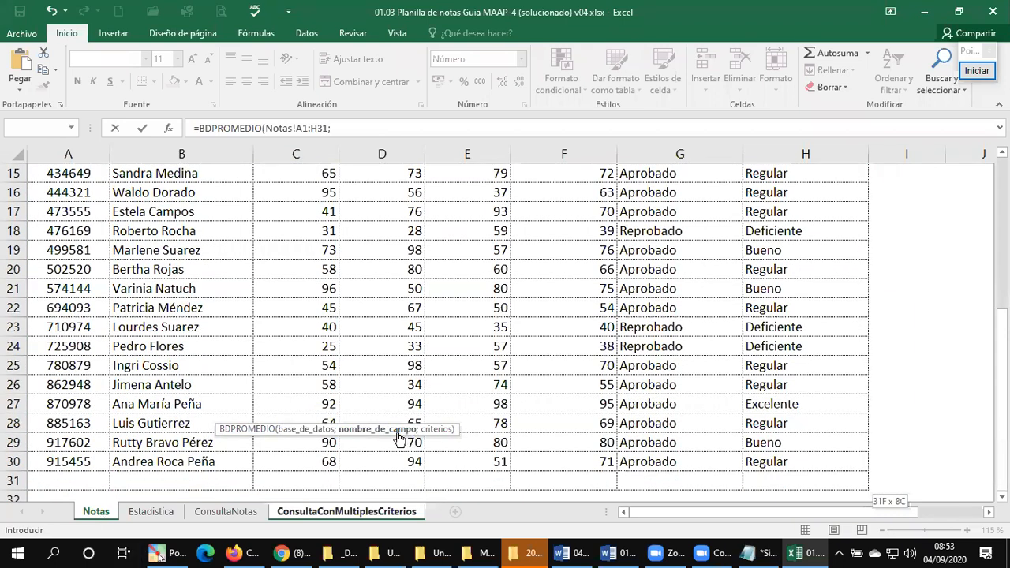
# Step: Complete the BDPROMEDIO formula with field cell B3 and criteria range A6:H7 of ConsultaConMultiplesCriterios, and review the Contar and Promedio cells
pyautogui.click(324, 511)
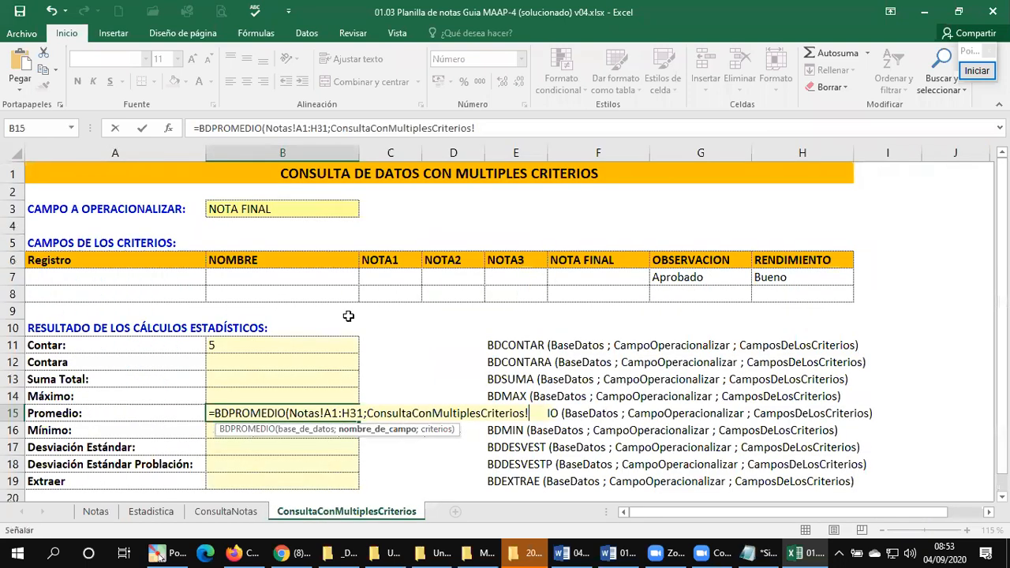
pyautogui.click(296, 212)
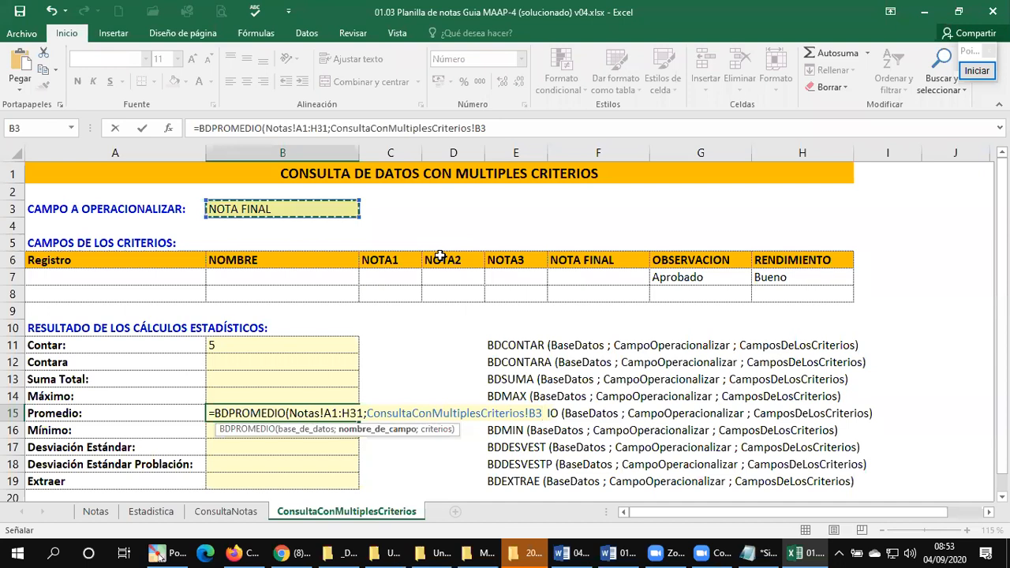
pyautogui.write(';')
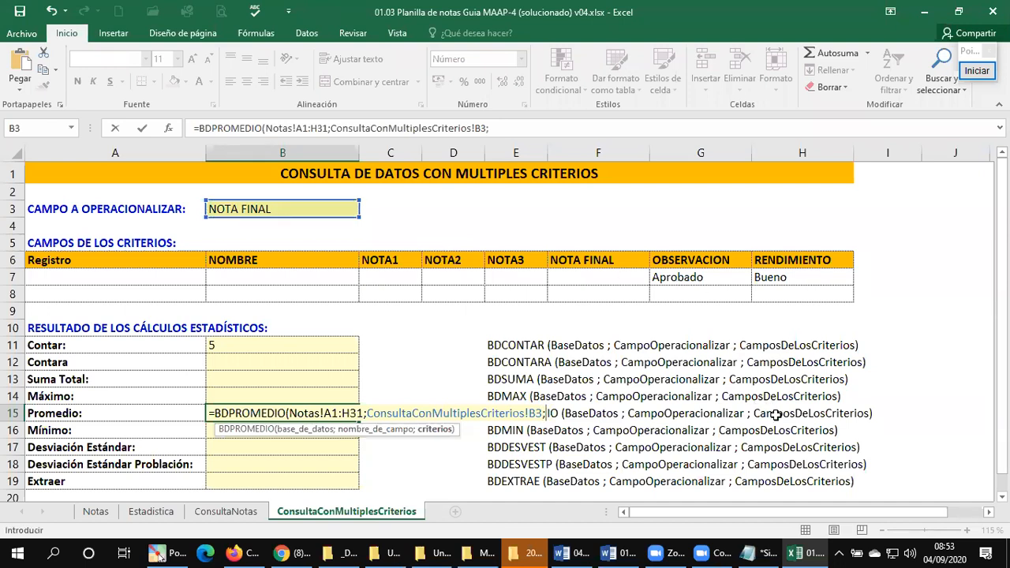
pyautogui.moveTo(36, 260); pyautogui.dragTo(795, 280)
pyautogui.write(')')
pyautogui.press('Return')
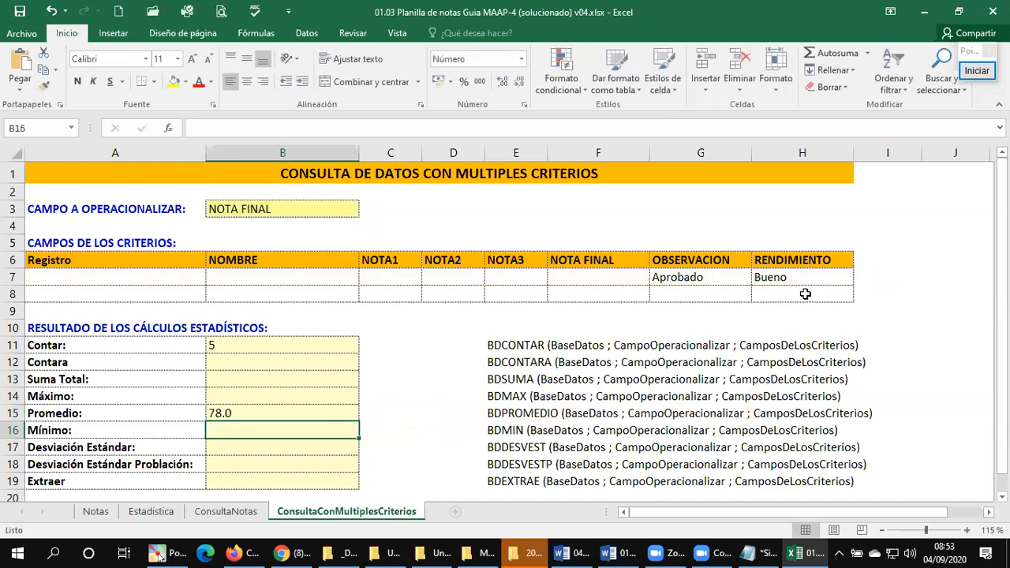
pyautogui.click(241, 347)
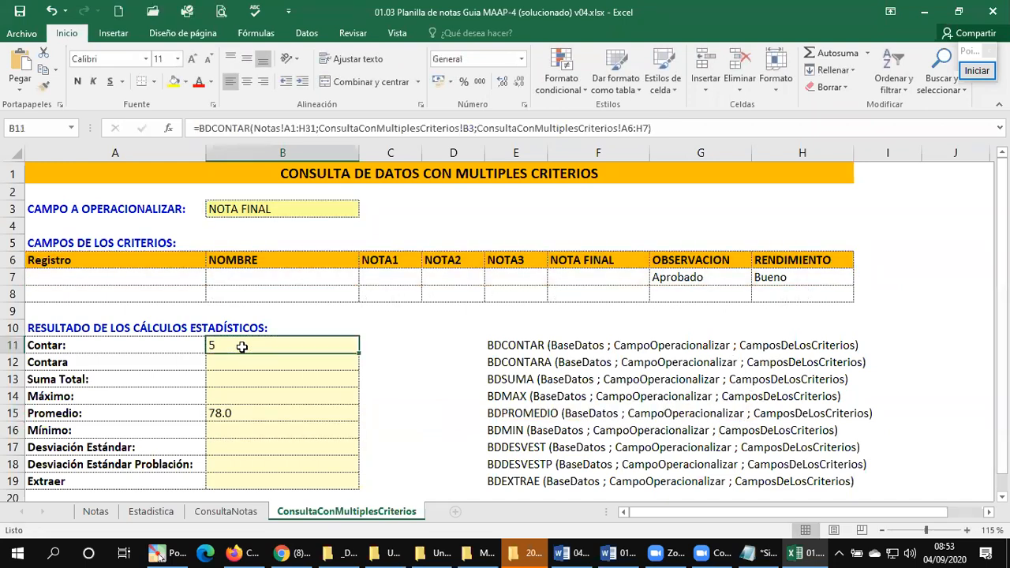
pyautogui.click(243, 412)
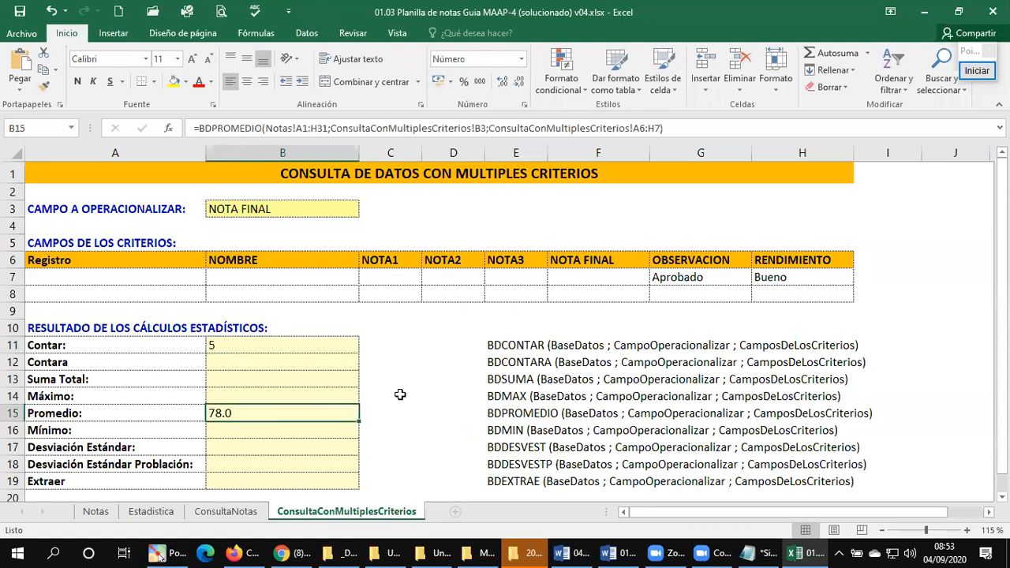
# Step: Change the RENDIMIENTO criterion in H7 to Excelente
pyautogui.click(770, 281)
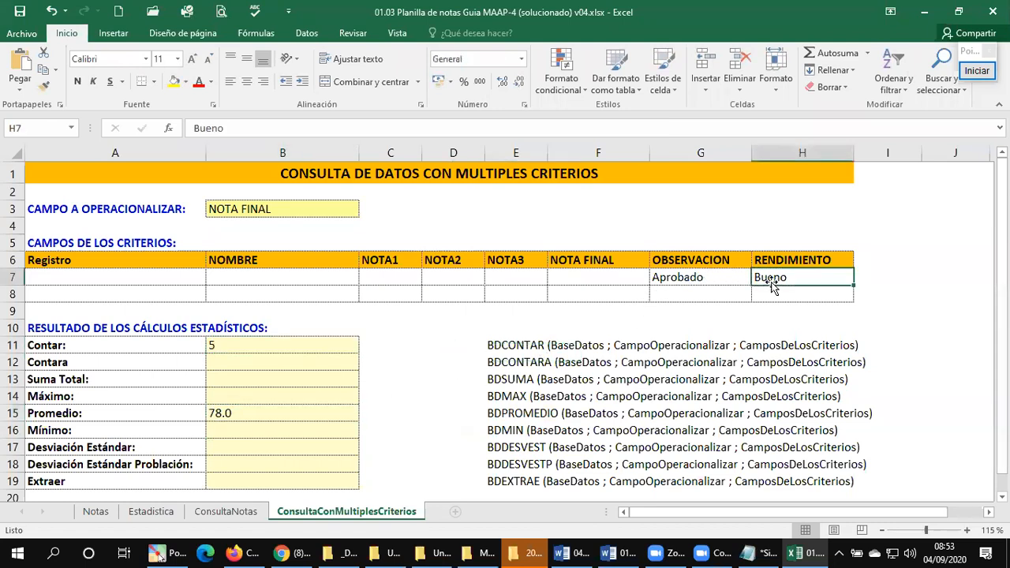
pyautogui.write('ex')
pyautogui.press('BackSpace')
pyautogui.press('BackSpace')
pyautogui.write('Excelente')
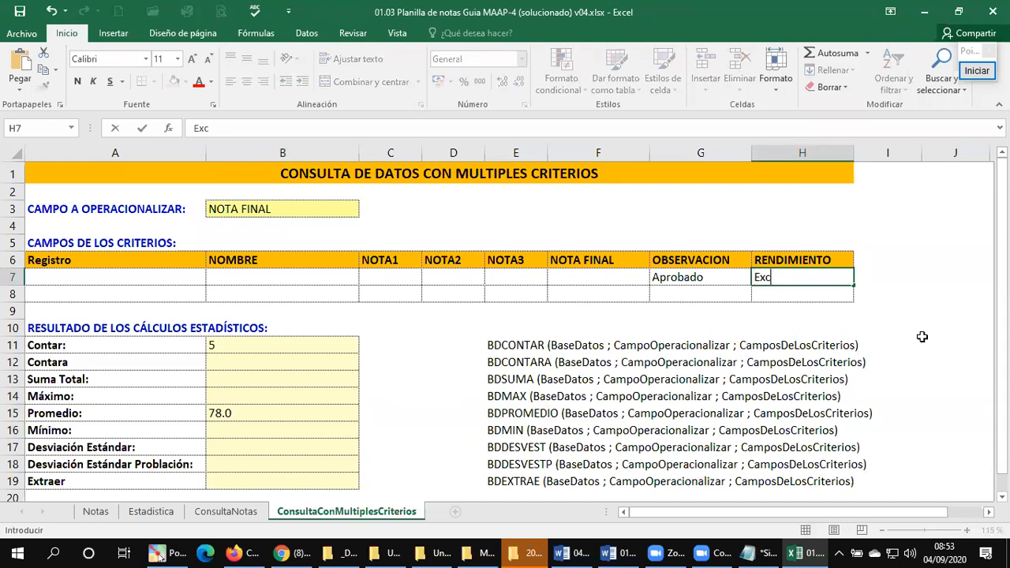
pyautogui.press('Return')
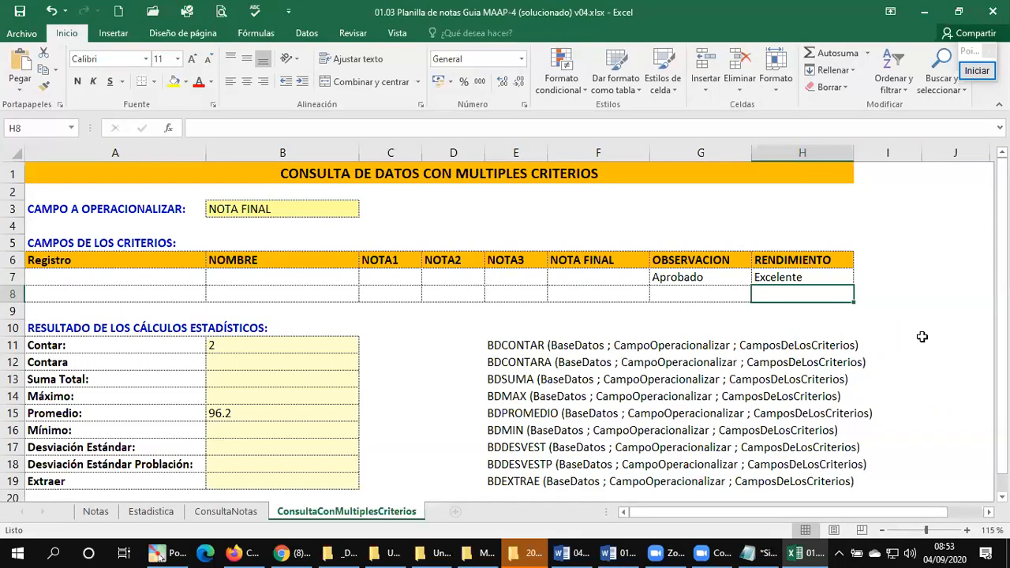
# Step: Change the OBSERVACION criterion in G7 to Reprobado
pyautogui.press('Left')
pyautogui.press('Up')
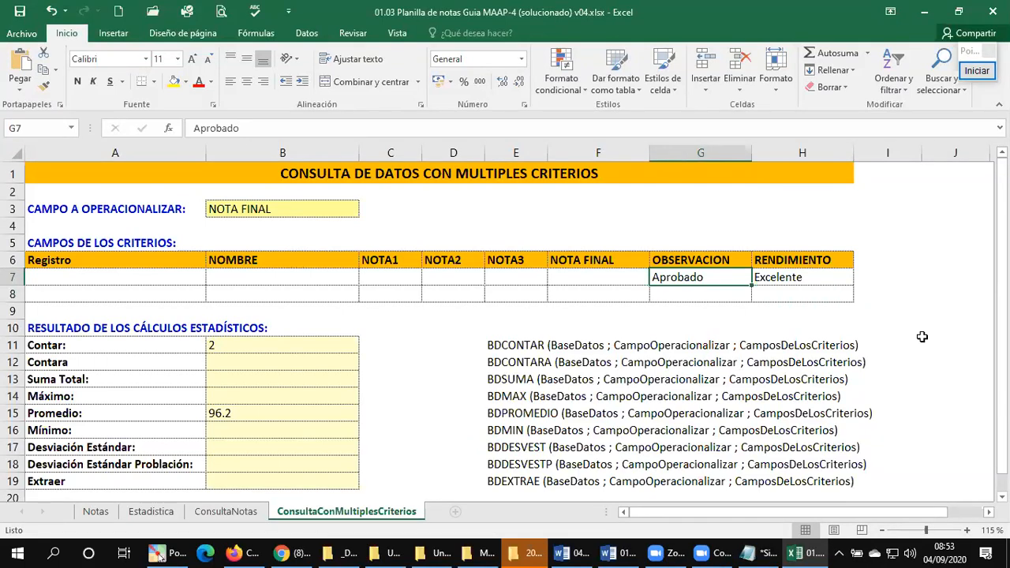
pyautogui.write('De')
pyautogui.press('BackSpace')
pyautogui.press('BackSpace')
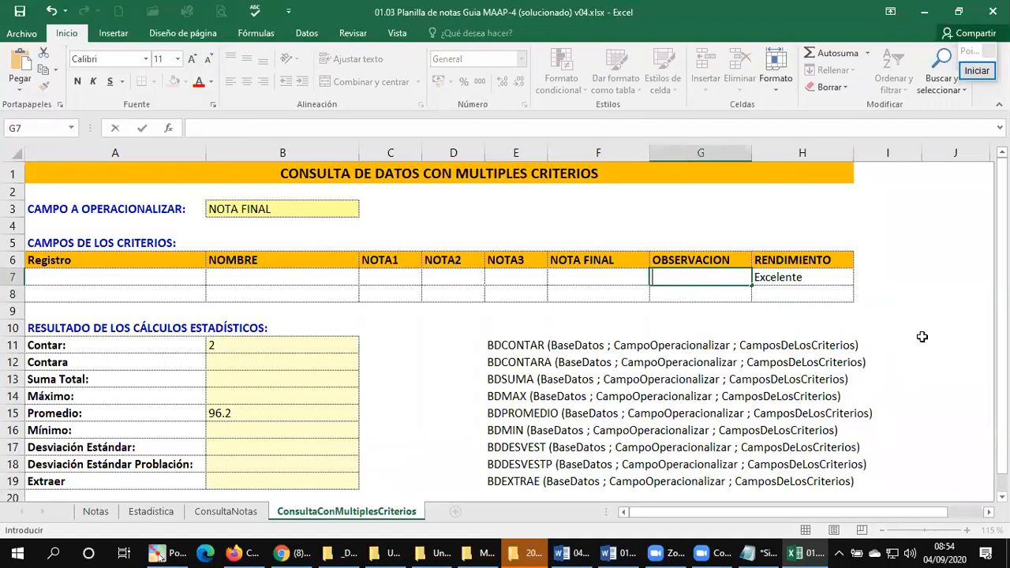
pyautogui.write('Reprobado')
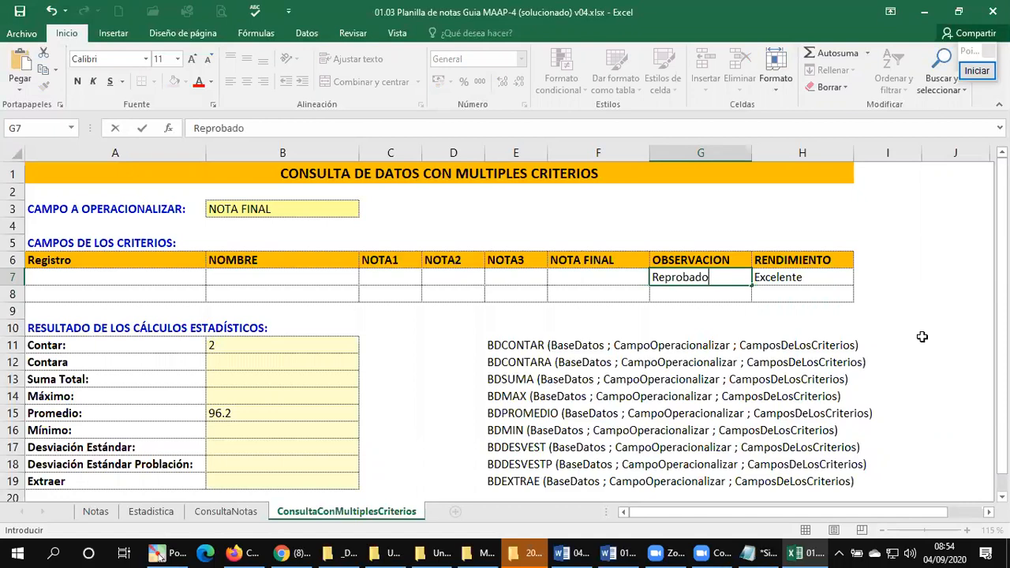
pyautogui.press('Return')
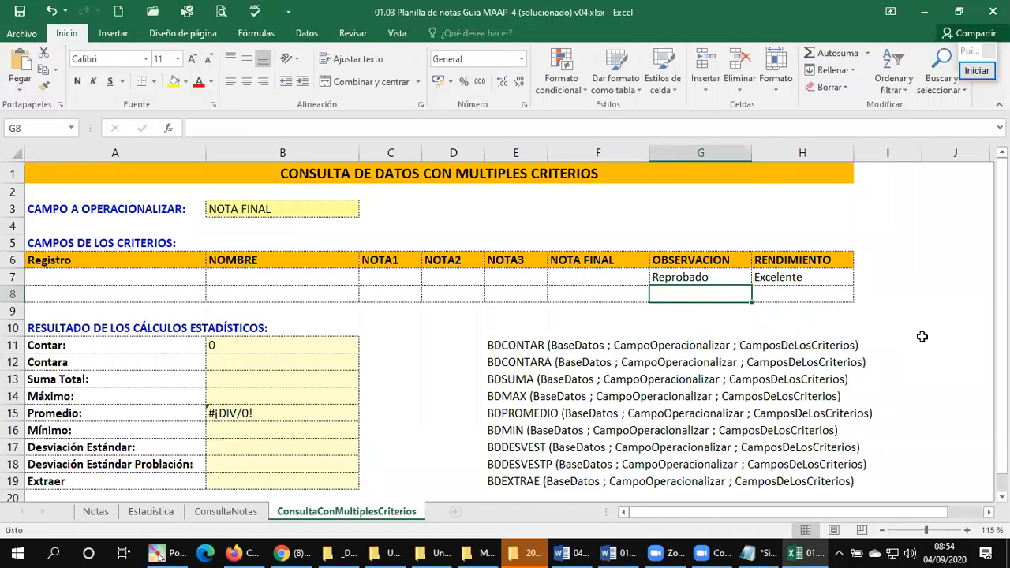
# Step: Clear the RENDIMIENTO criterion in H7 and the OBSERVACION criterion in G7
pyautogui.press('Up')
pyautogui.press('Right')
pyautogui.press('Delete')
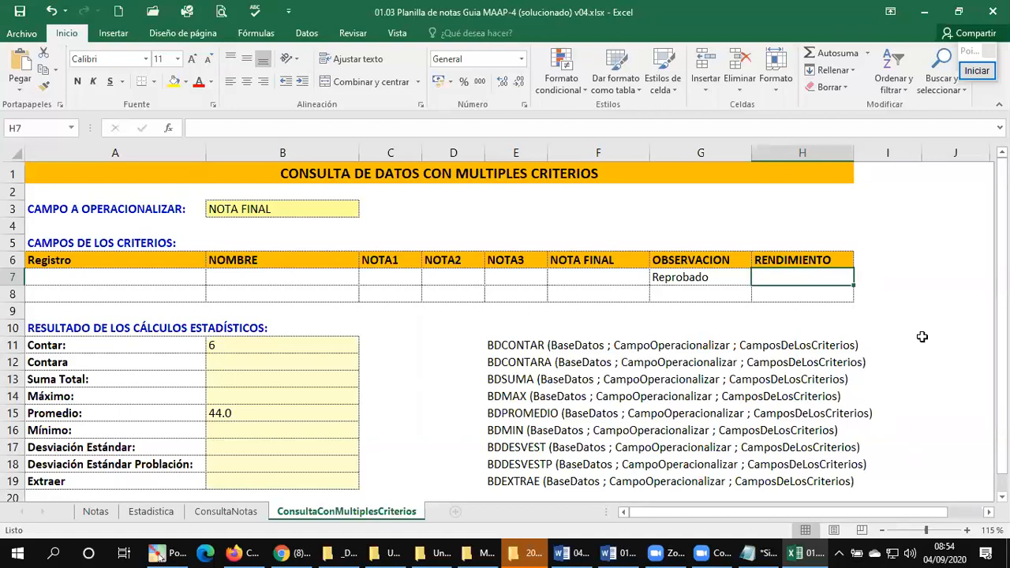
pyautogui.press('Left')
pyautogui.press('Delete')
# Step: Enter >=80 as the NOTA FINAL criterion in F7 and check the Contar and Promedio results
pyautogui.press('Left')
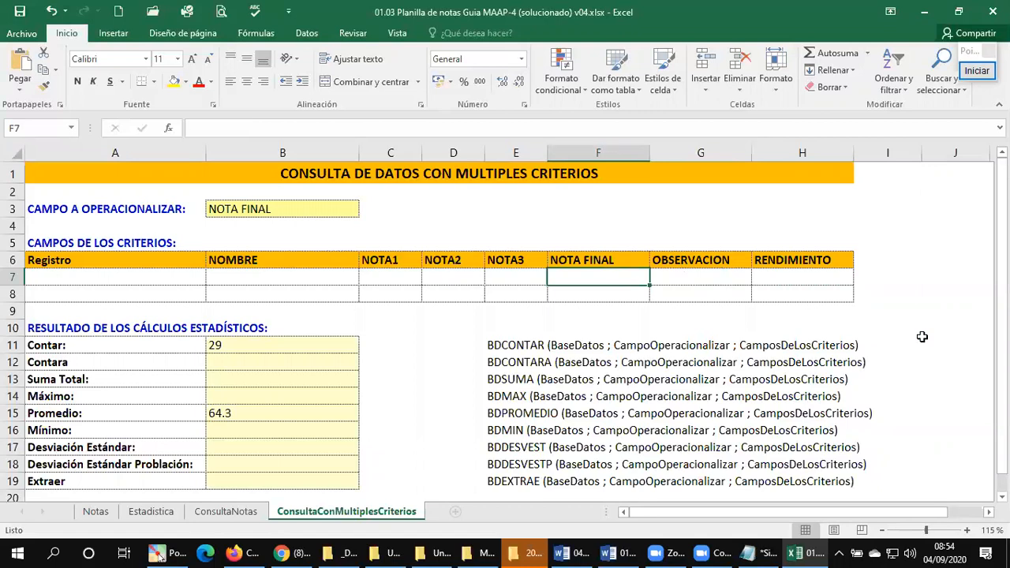
pyautogui.write('<')
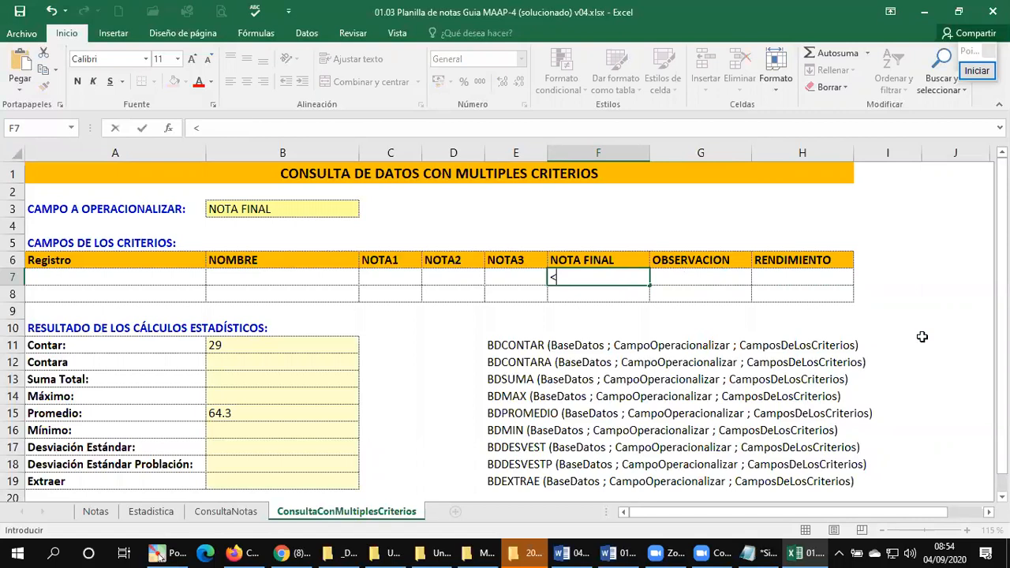
pyautogui.press('BackSpace')
pyautogui.write('>=80')
pyautogui.press('Return')
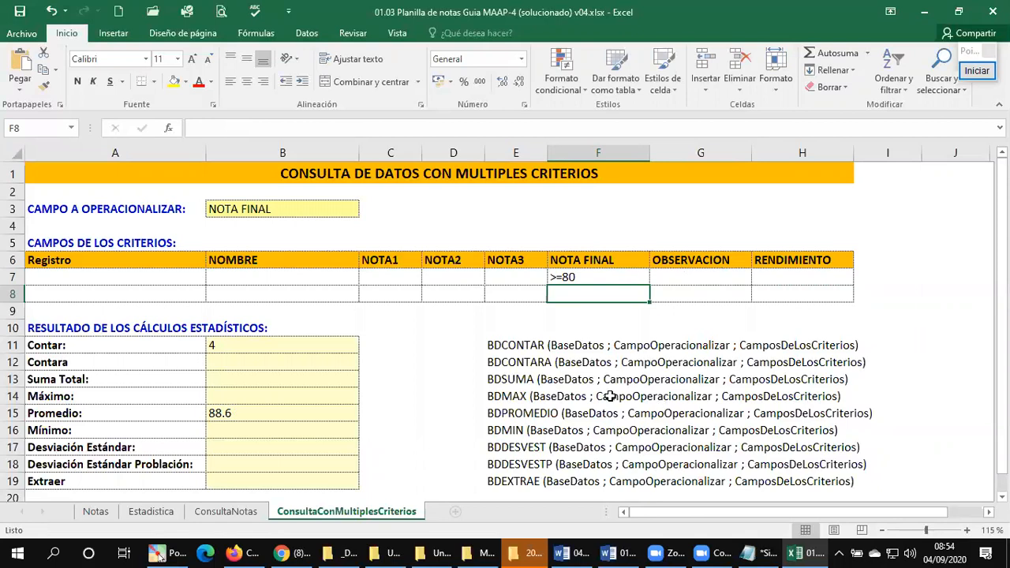
pyautogui.click(229, 351)
pyautogui.click(216, 424)
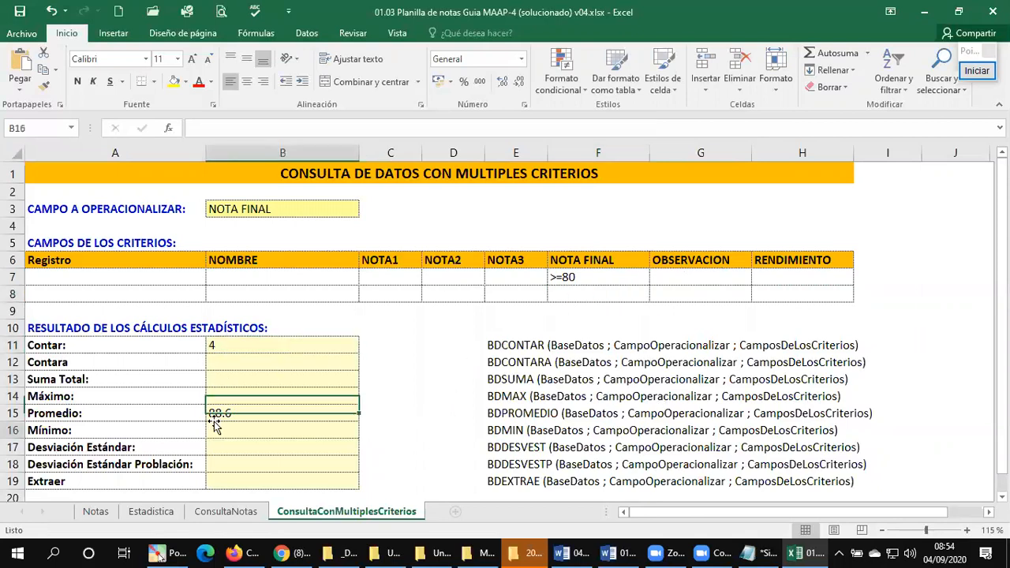
pyautogui.click(212, 412)
pyautogui.click(232, 347)
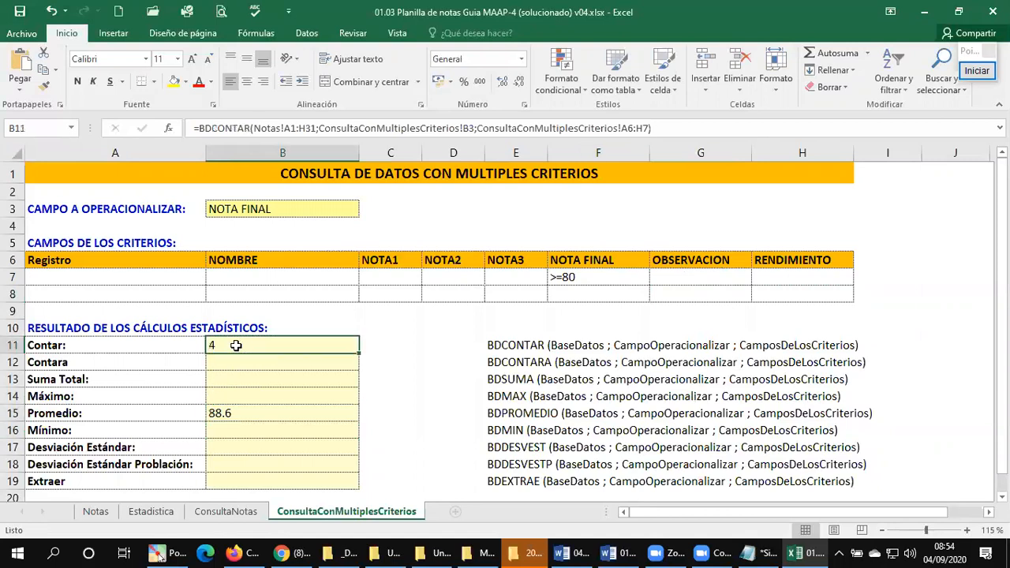
pyautogui.click(257, 416)
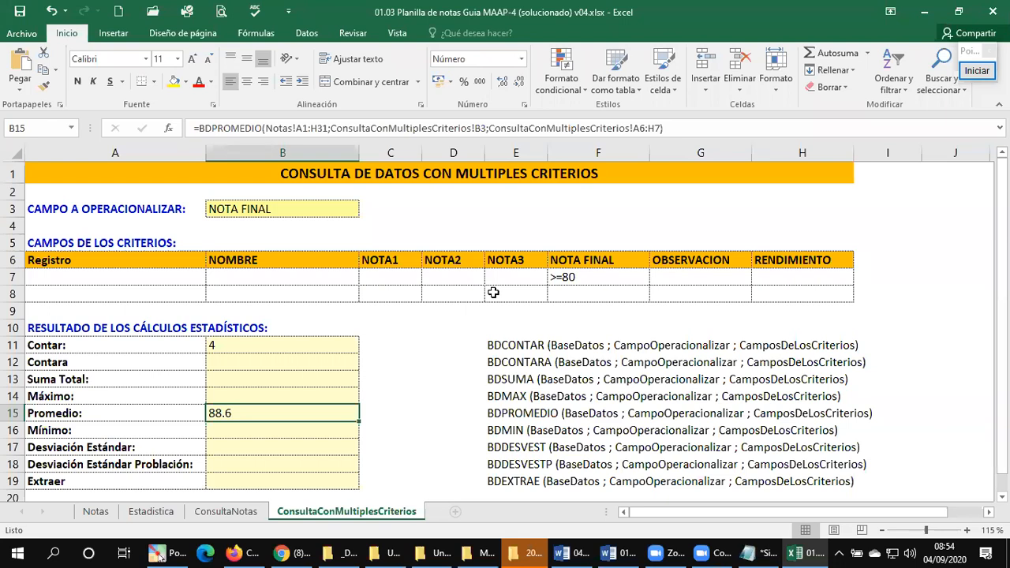
# Step: Set the field to operate on in B3 to NOTA1, and switch it to NOTA2 to compare the Promedio results
pyautogui.click(271, 213)
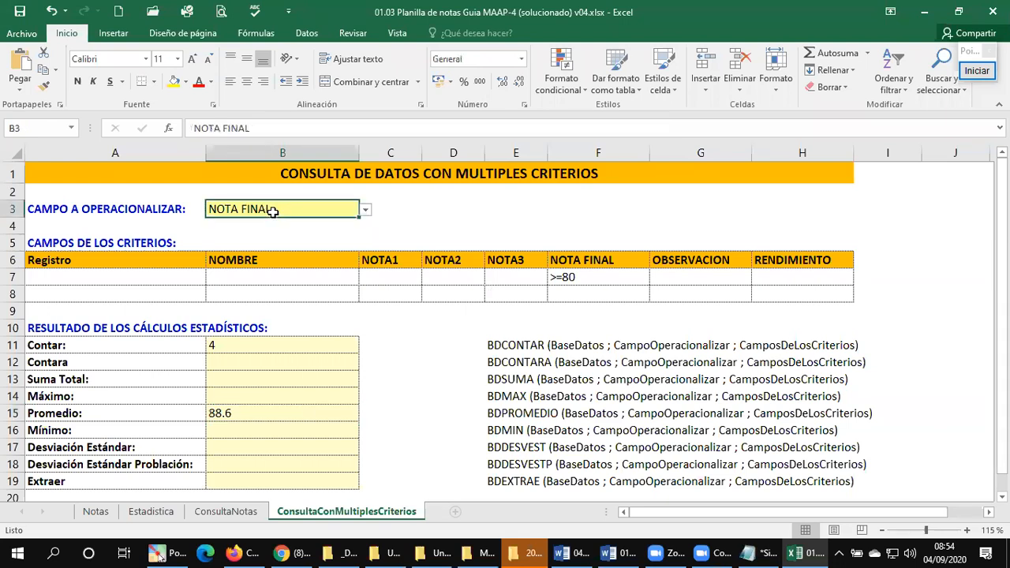
pyautogui.click(387, 207)
pyautogui.click(333, 213)
pyautogui.click(366, 212)
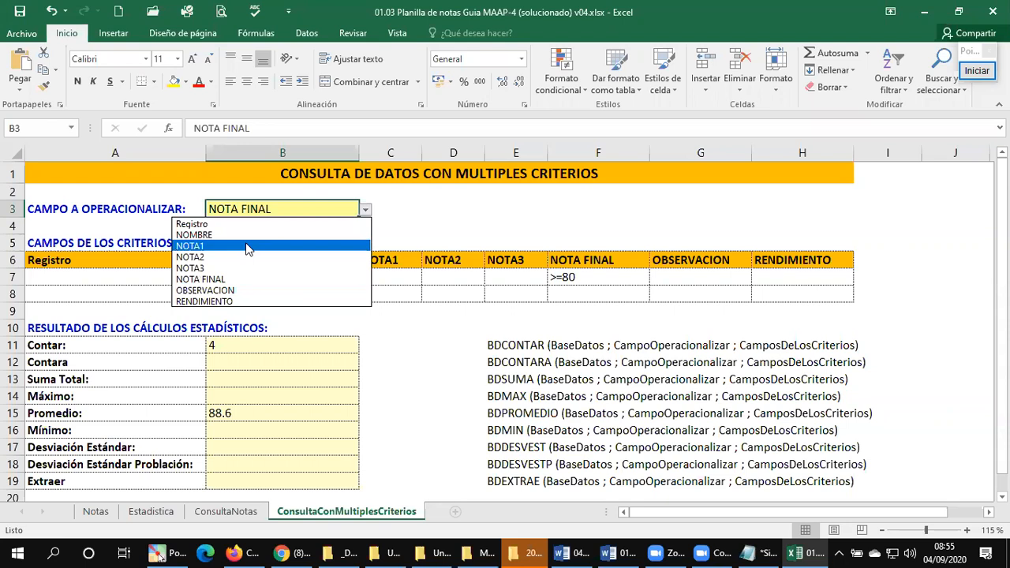
pyautogui.click(247, 246)
pyautogui.click(365, 210)
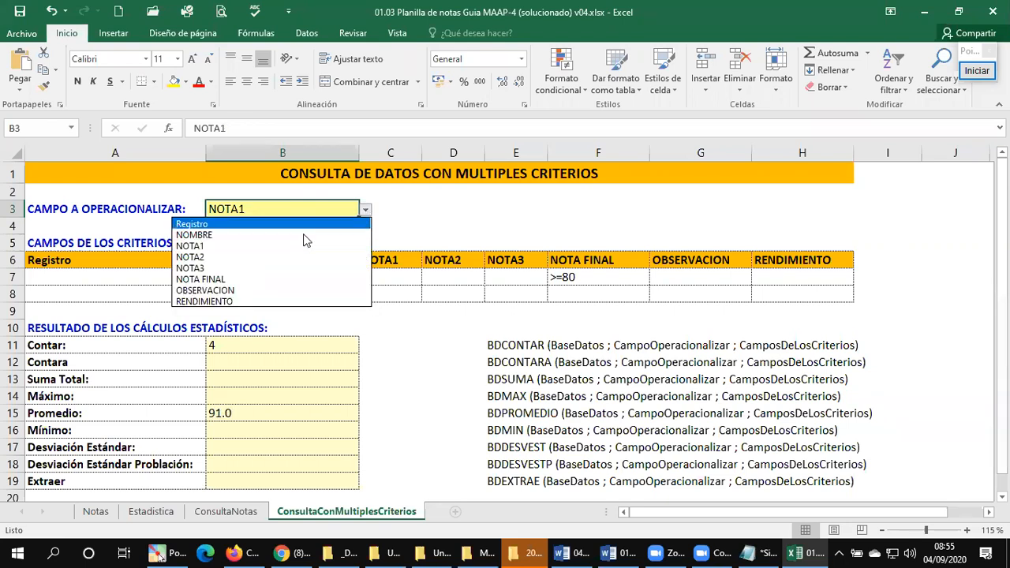
pyautogui.click(255, 258)
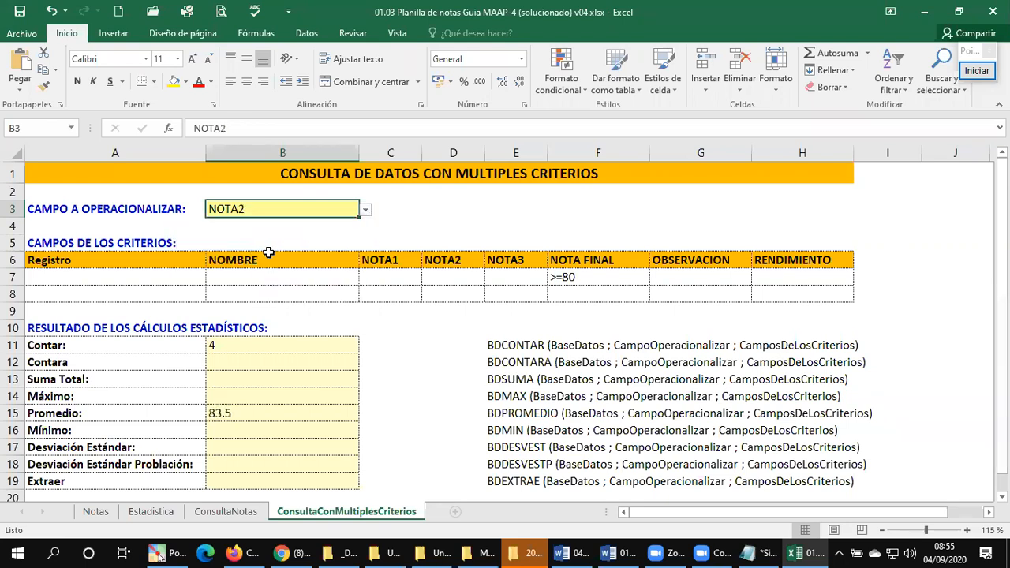
# Step: Change the field in B3 to NOTA3 and return it to NOTA FINAL, comparing the averages
pyautogui.click(367, 211)
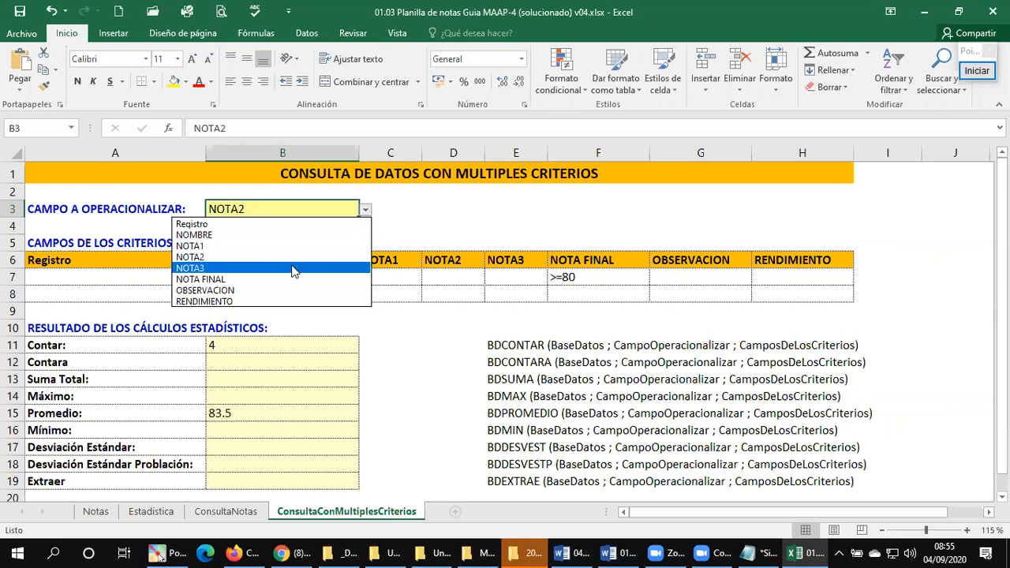
pyautogui.click(291, 267)
pyautogui.click(365, 210)
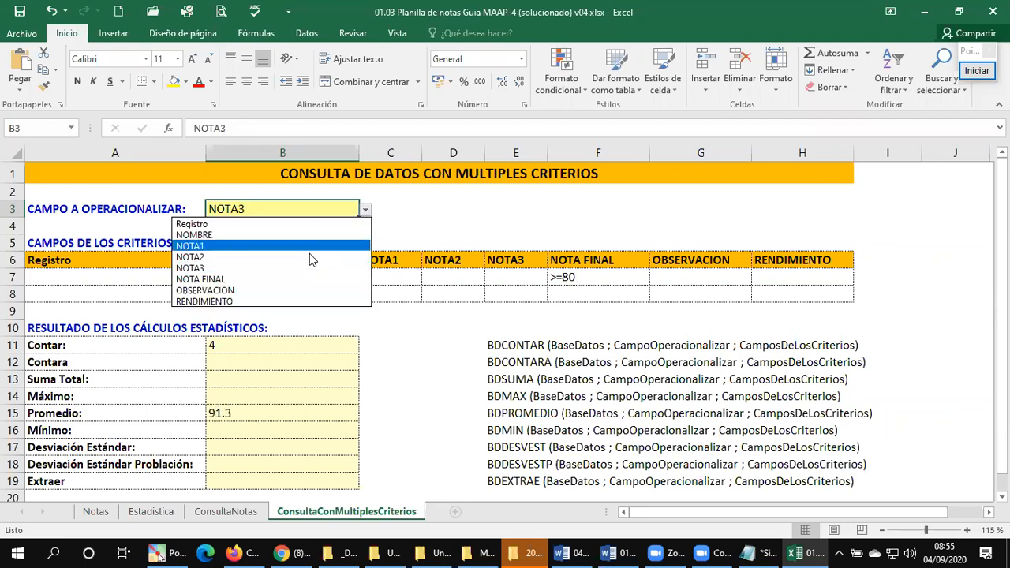
pyautogui.click(278, 281)
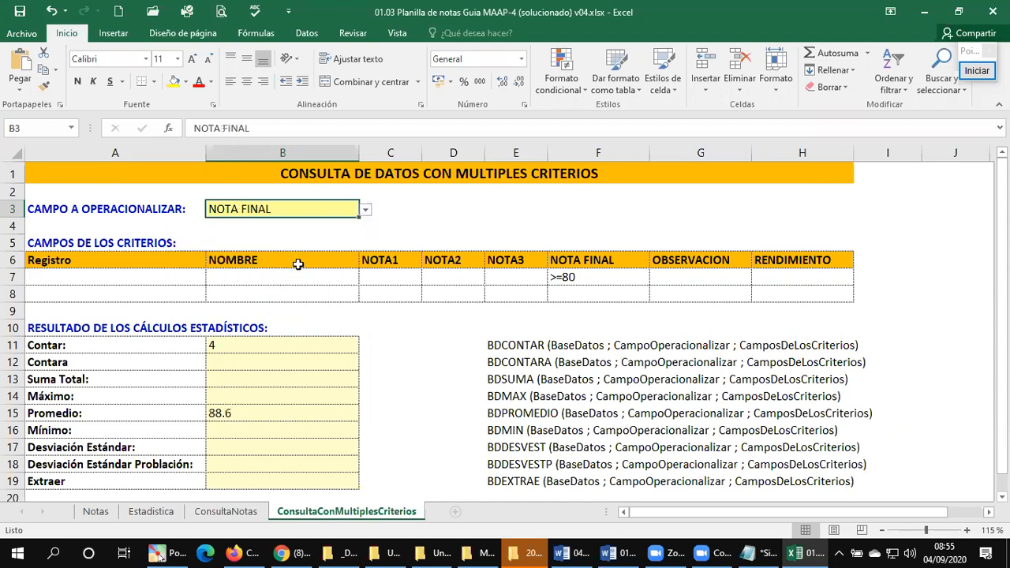
# Step: Select NOMBRE as the field to operate on in B3
pyautogui.click(366, 211)
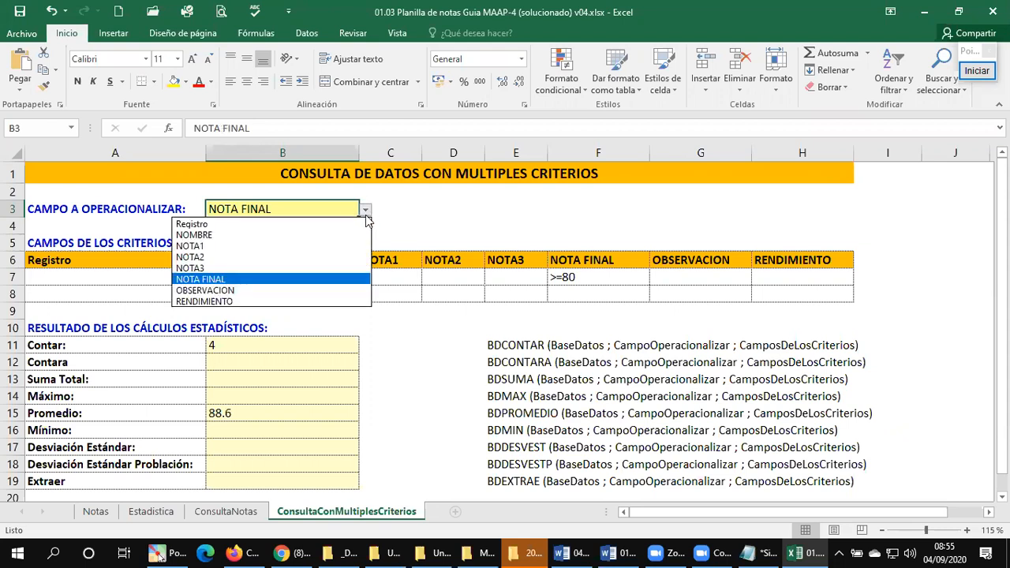
pyautogui.click(271, 234)
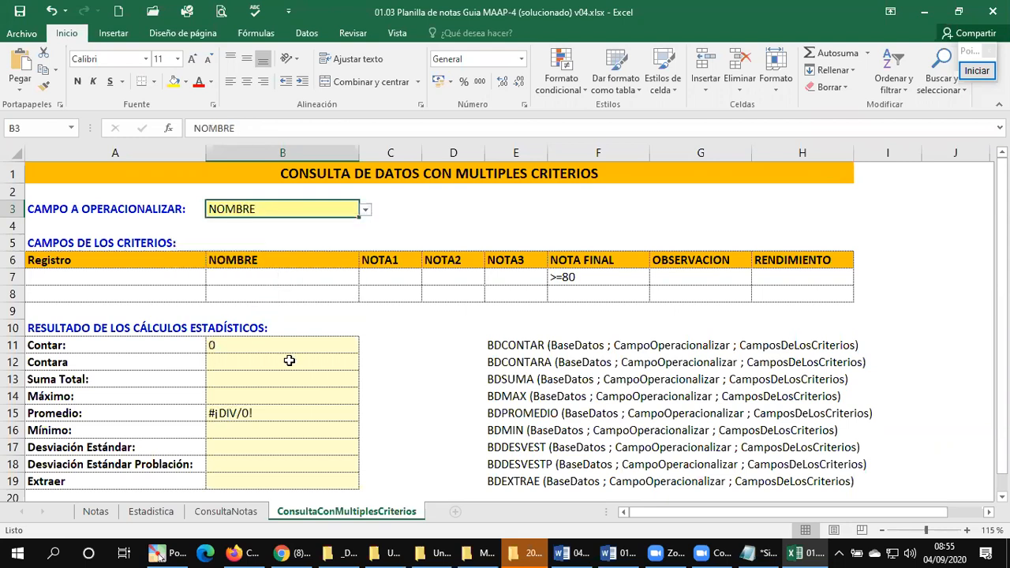
# Step: Begin a BDCONTARA formula in B12 with the range A1:H31 of the Notas sheet as its database argument
pyautogui.click(243, 362)
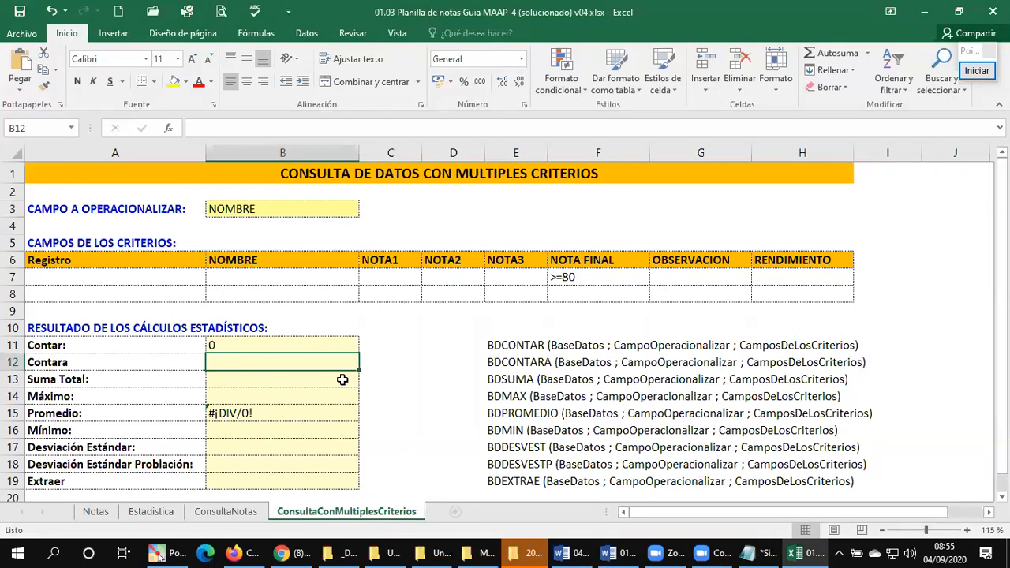
pyautogui.write('=co')
pyautogui.press('BackSpace')
pyautogui.press('BackSpace')
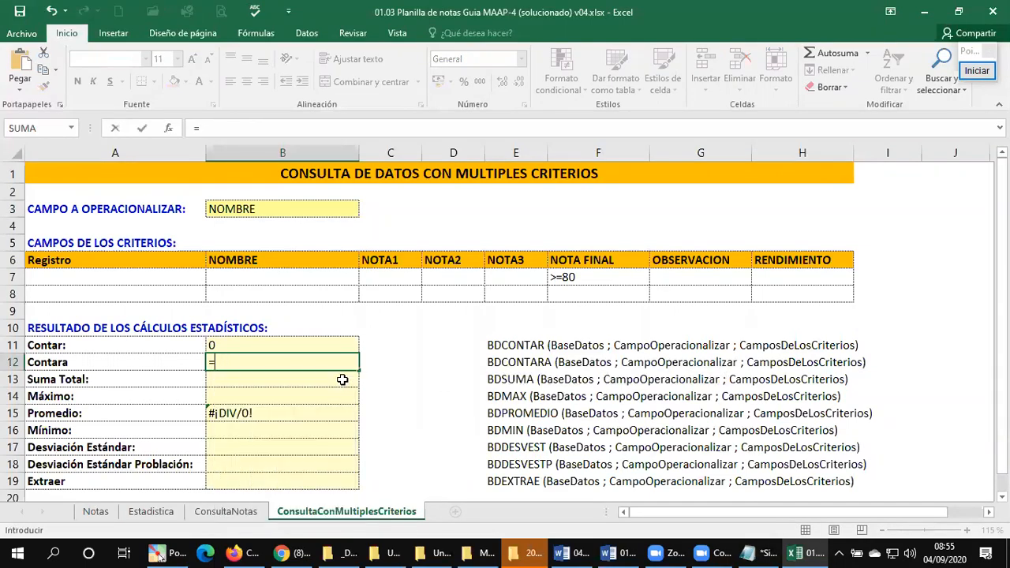
pyautogui.write('B')
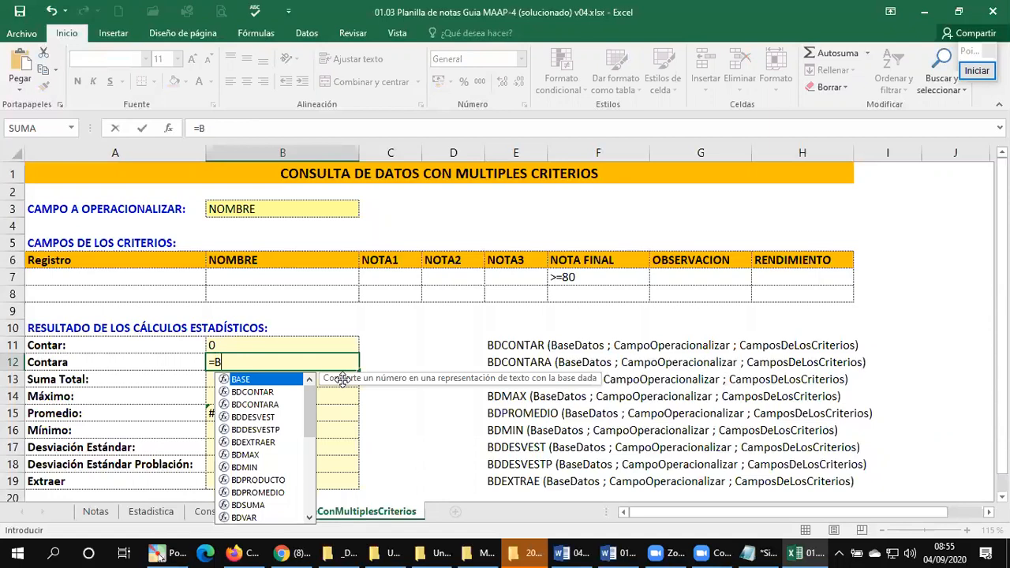
pyautogui.write('DCONTAR')
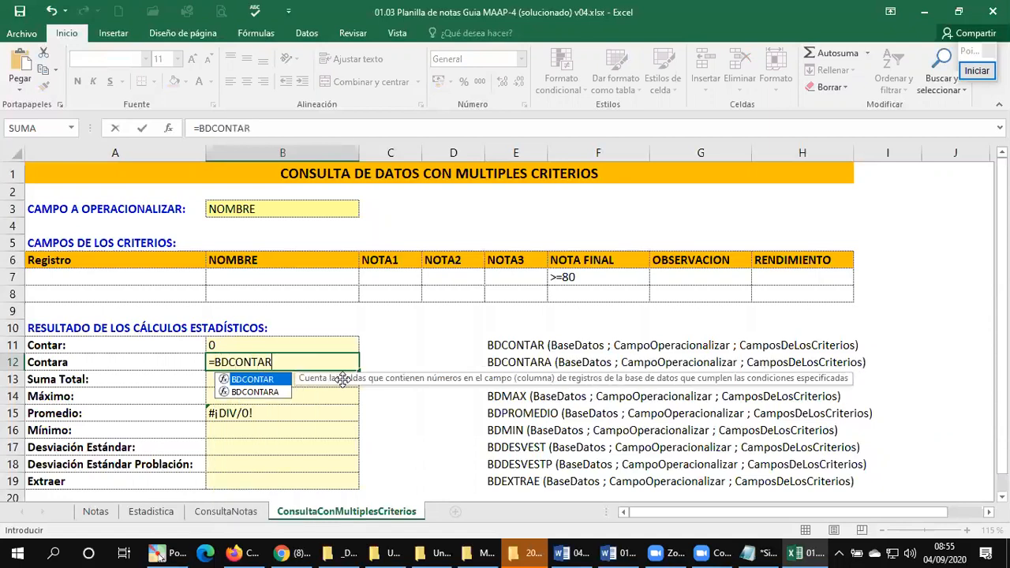
pyautogui.write('A(')
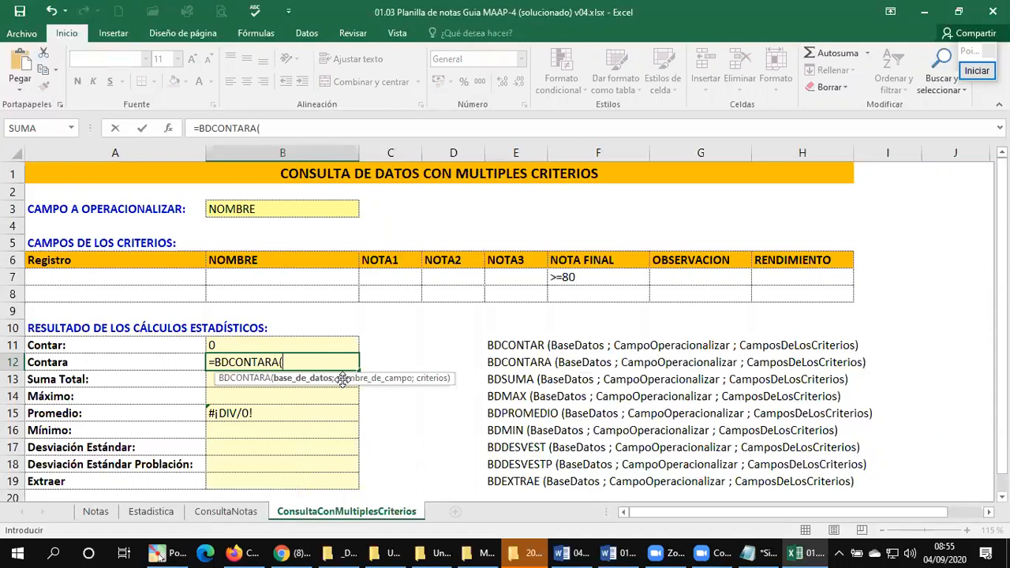
pyautogui.click(98, 516)
pyautogui.hotkey('ctrl', 'Home')
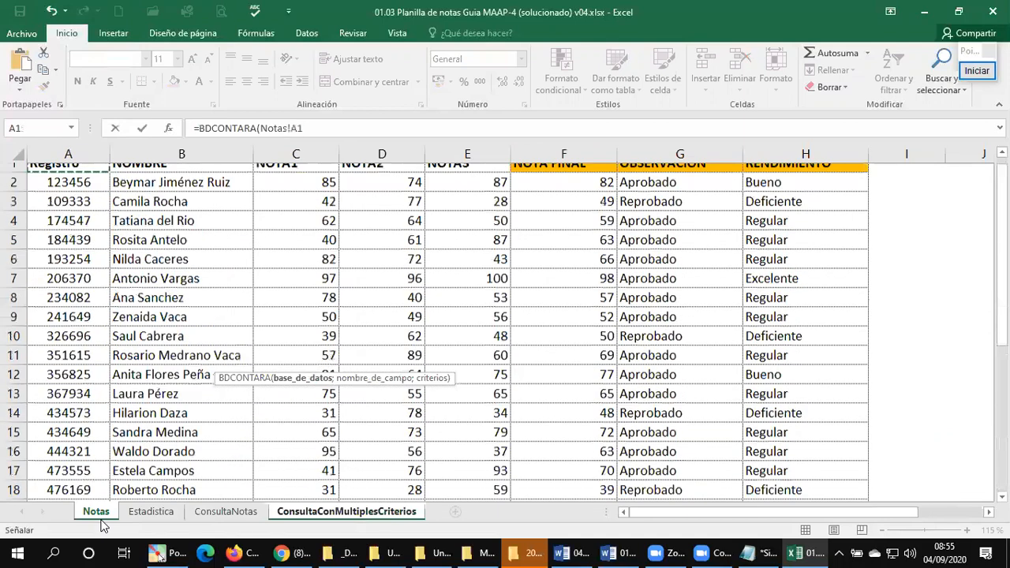
pyautogui.hotkey('ctrl', 'shift', 'Right')
pyautogui.hotkey('ctrl', 'shift', 'Down')
pyautogui.hotkey('shift', 'Down')
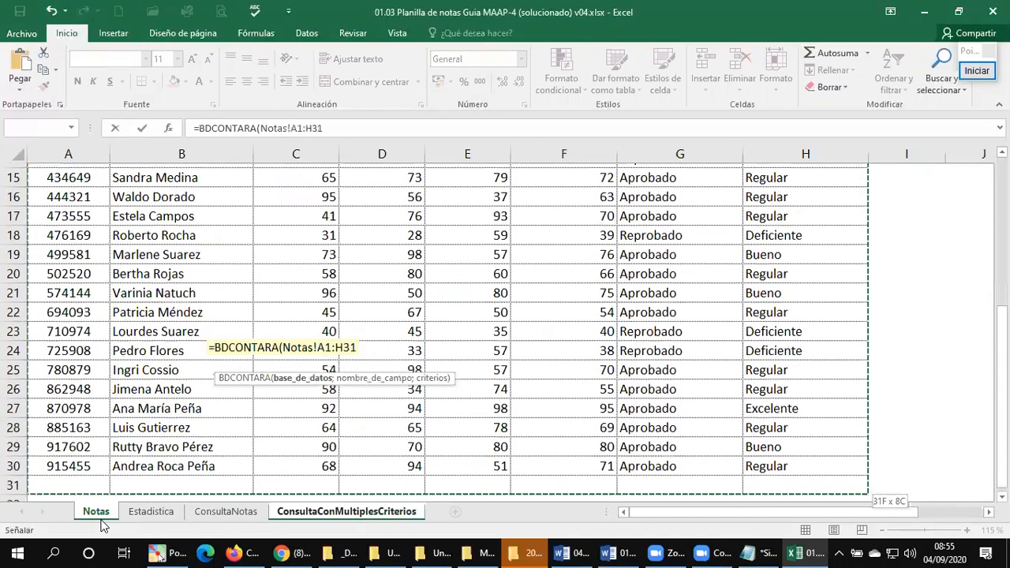
pyautogui.write(';')
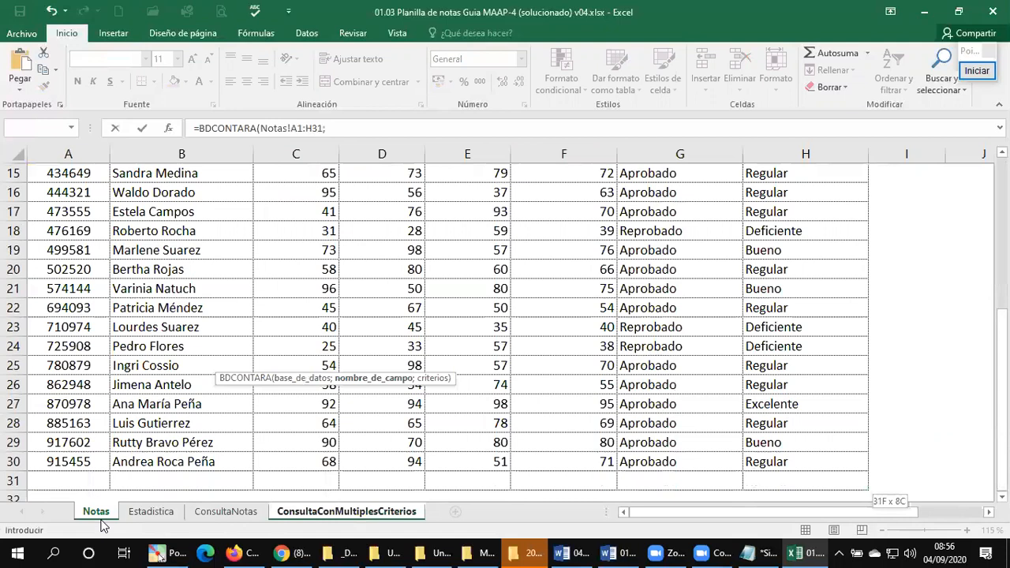
# Step: Complete the BDCONTARA formula in B12 with B3 as the field and A6:H7 of ConsultaConMultiplesCriterios as the criteria
pyautogui.click(333, 513)
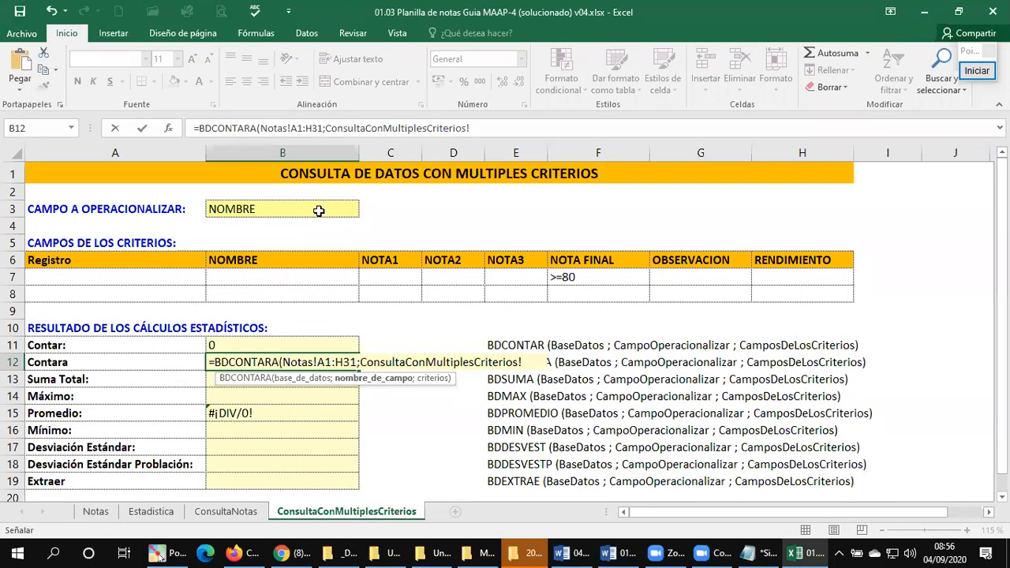
pyautogui.click(318, 210)
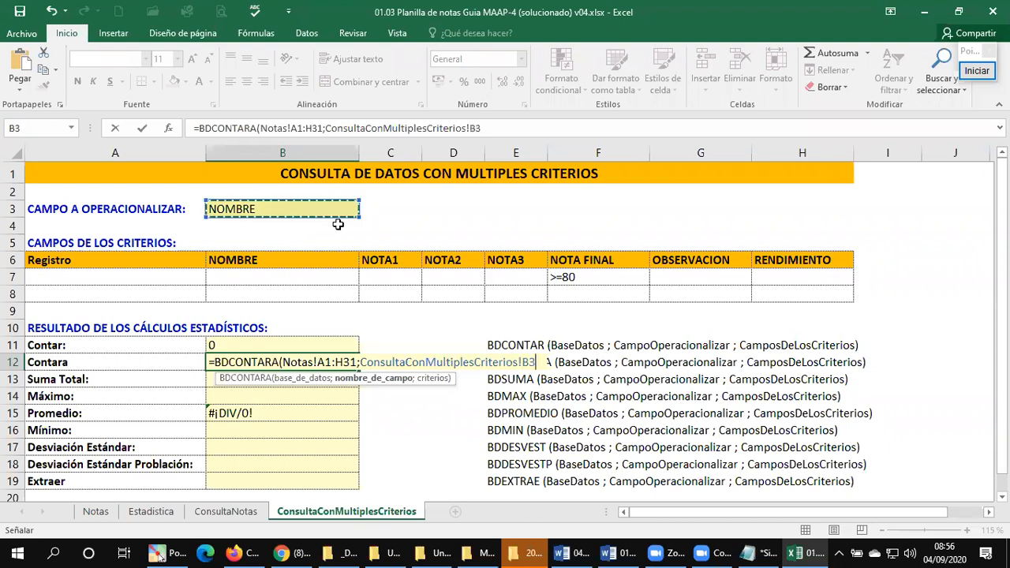
pyautogui.write(';')
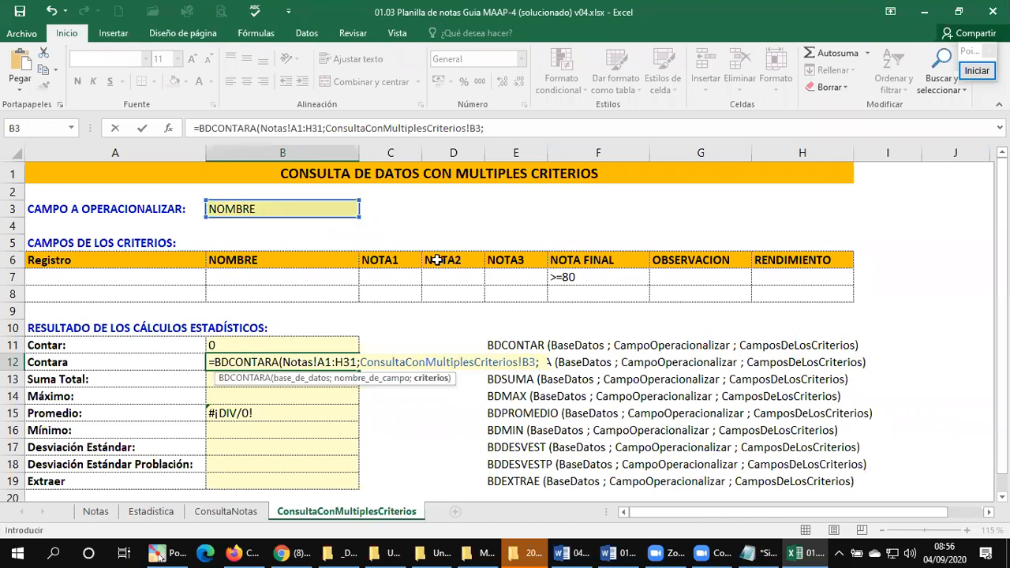
pyautogui.moveTo(71, 261); pyautogui.dragTo(858, 296)
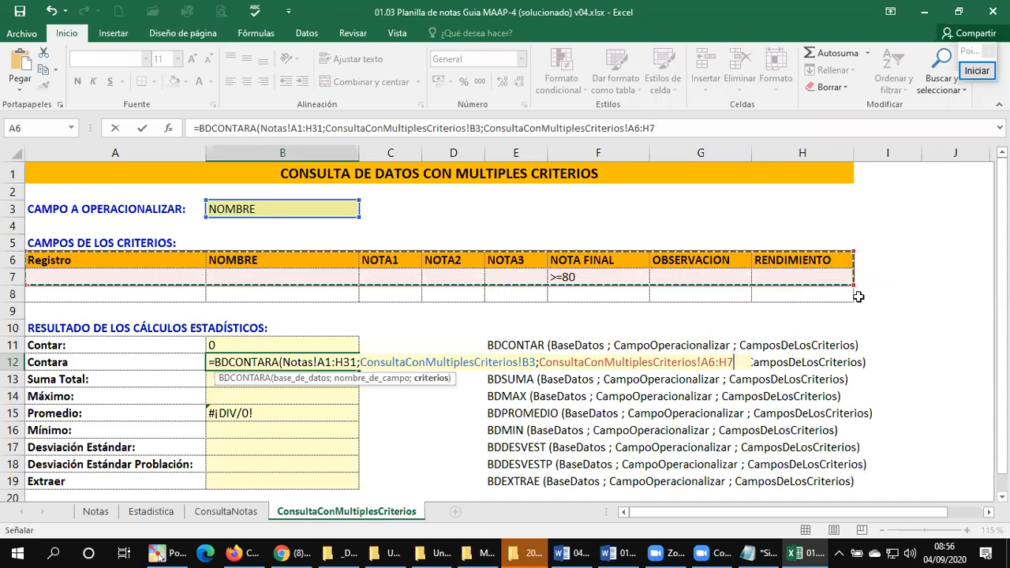
pyautogui.write(')')
pyautogui.press('Return')
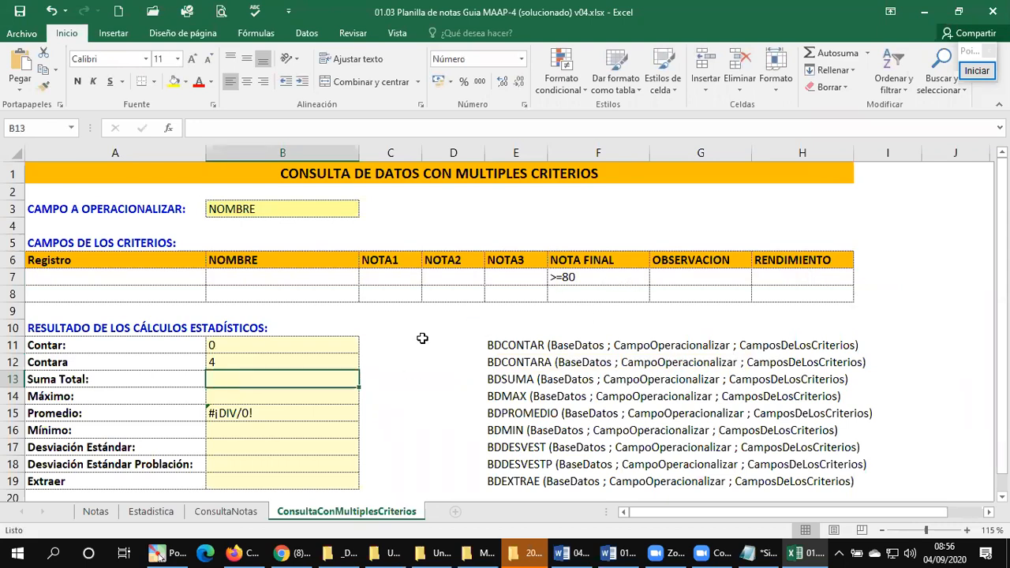
pyautogui.click(294, 361)
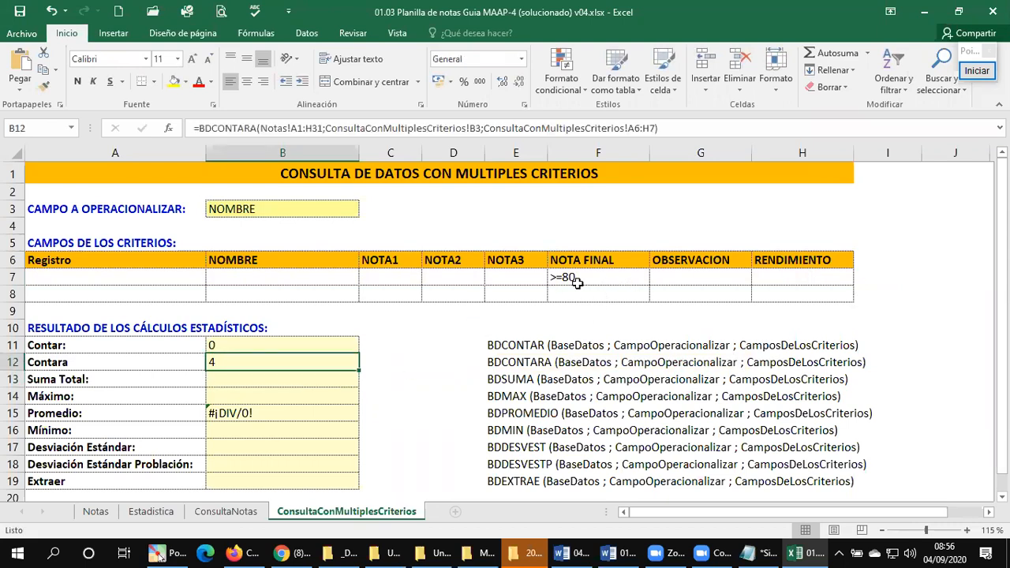
# Step: Clear the NOTA FINAL criterion in F7 and enter the first name of the student in Notas row 2 as the NOMBRE criterion in B7
pyautogui.click(585, 279)
pyautogui.press('Delete')
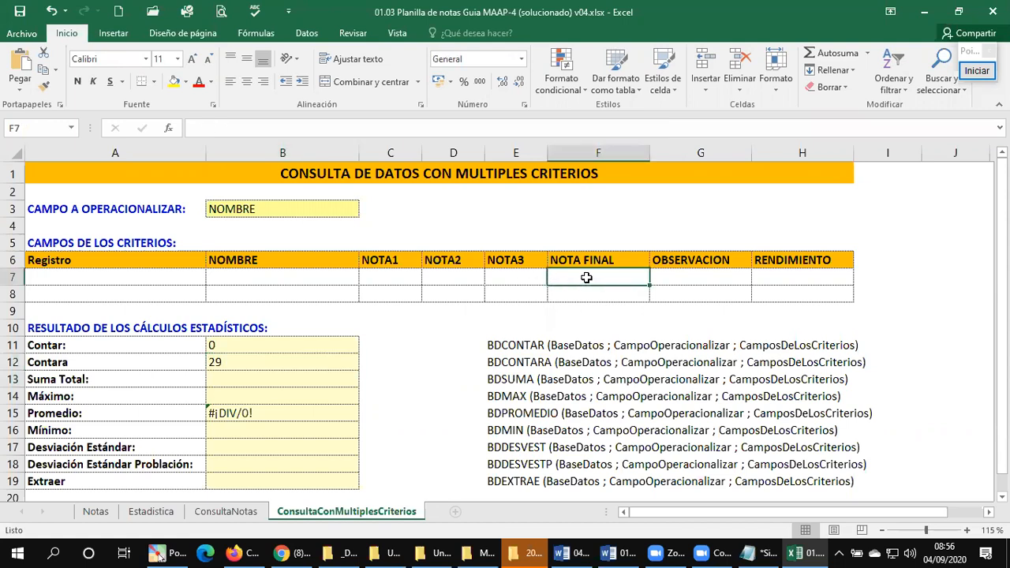
pyautogui.click(225, 271)
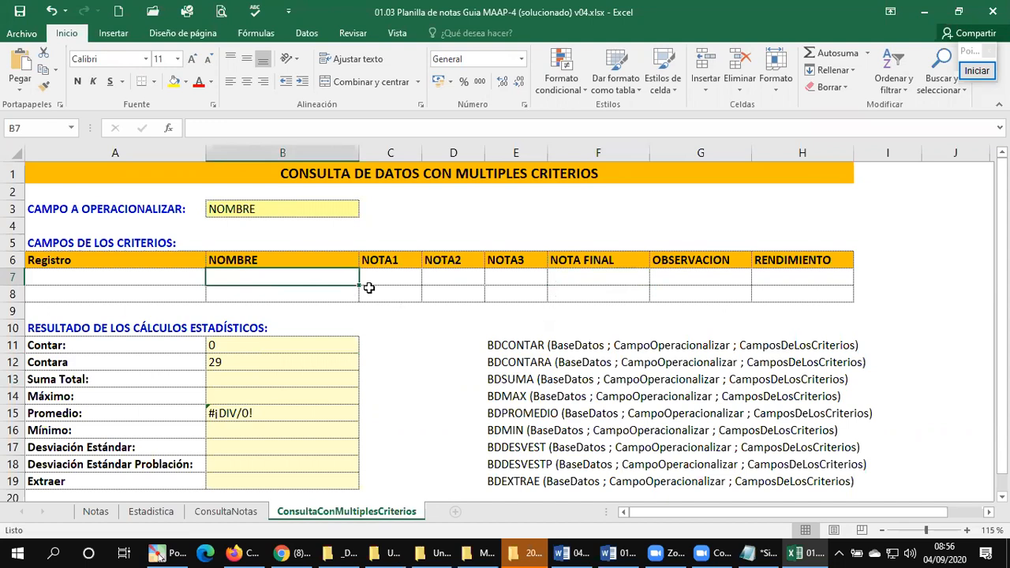
pyautogui.write('Beymar')
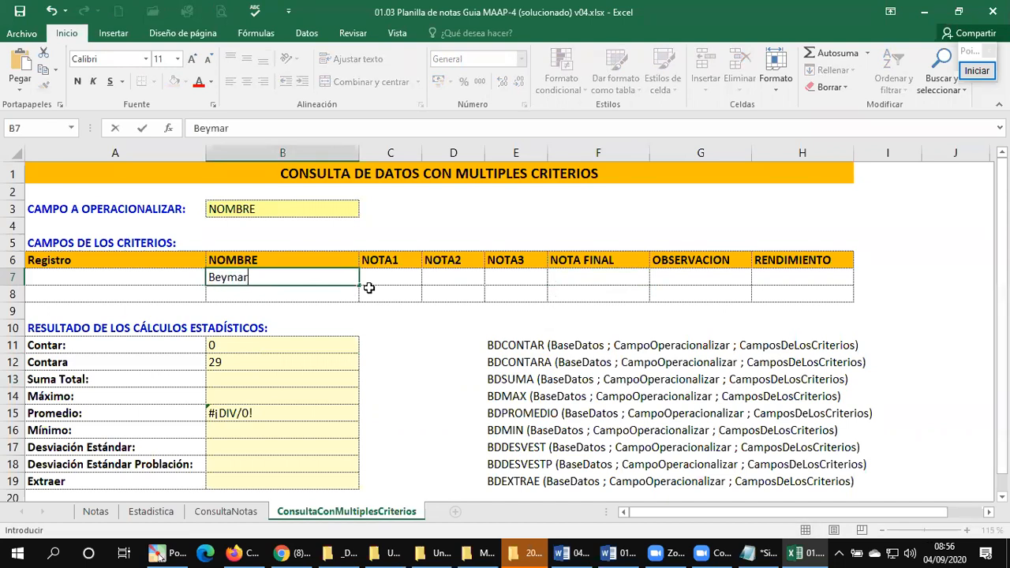
pyautogui.press('Return')
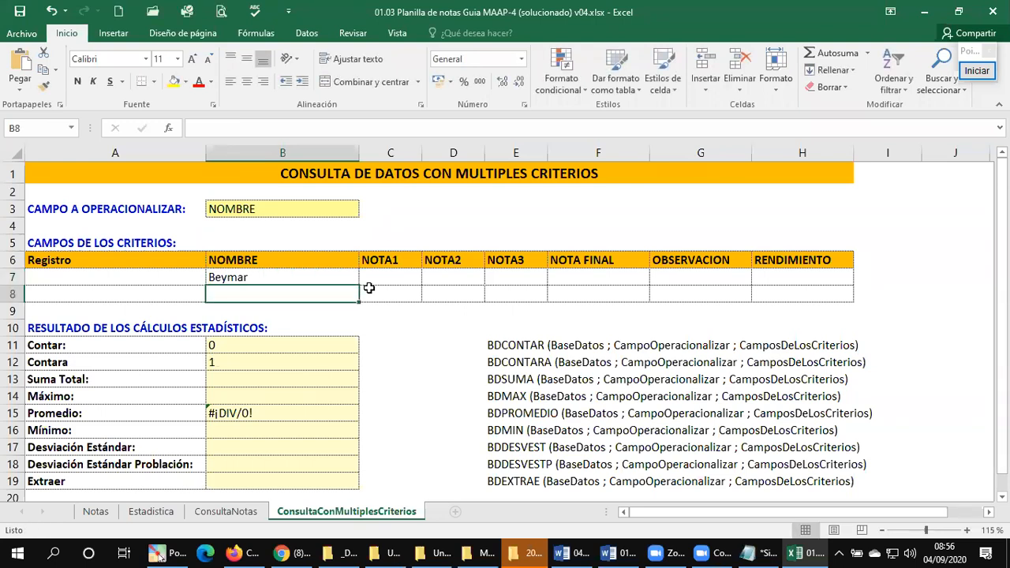
# Step: Replace the NOMBRE criterion in B7 with a first name that is absent from the Notas list
pyautogui.press('Up')
pyautogui.write('Carlos')
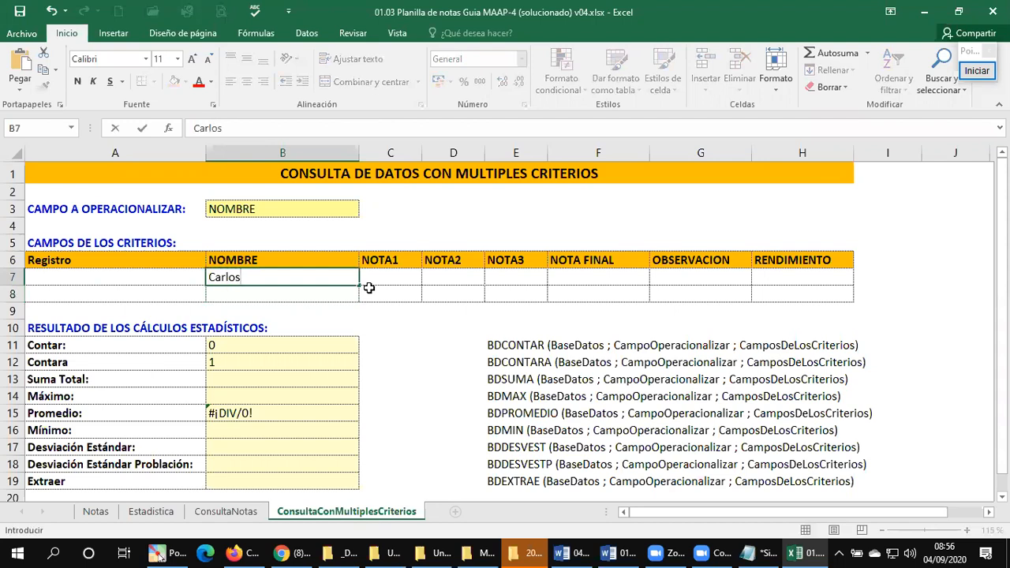
pyautogui.press('Return')
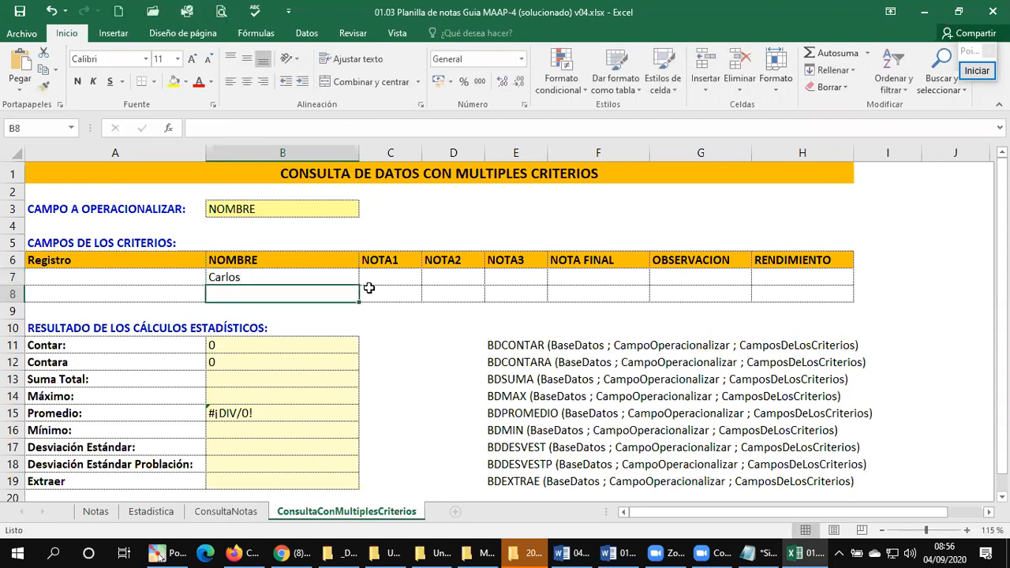
# Step: Review the student names in Notas and change the NOMBRE criterion in B7 to the first name of the student in row 8
pyautogui.click(95, 511)
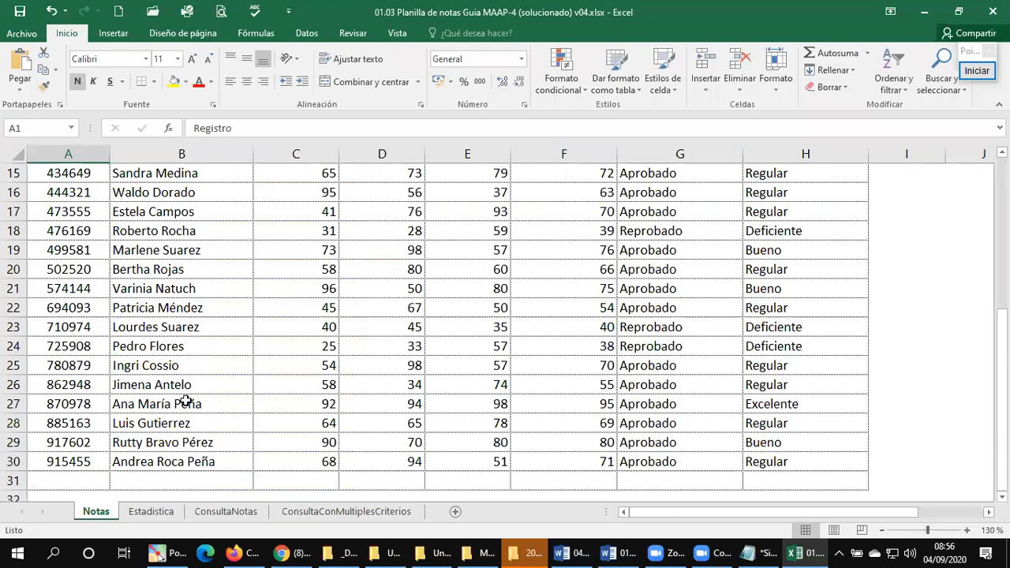
pyautogui.scroll(3, 180, 387)
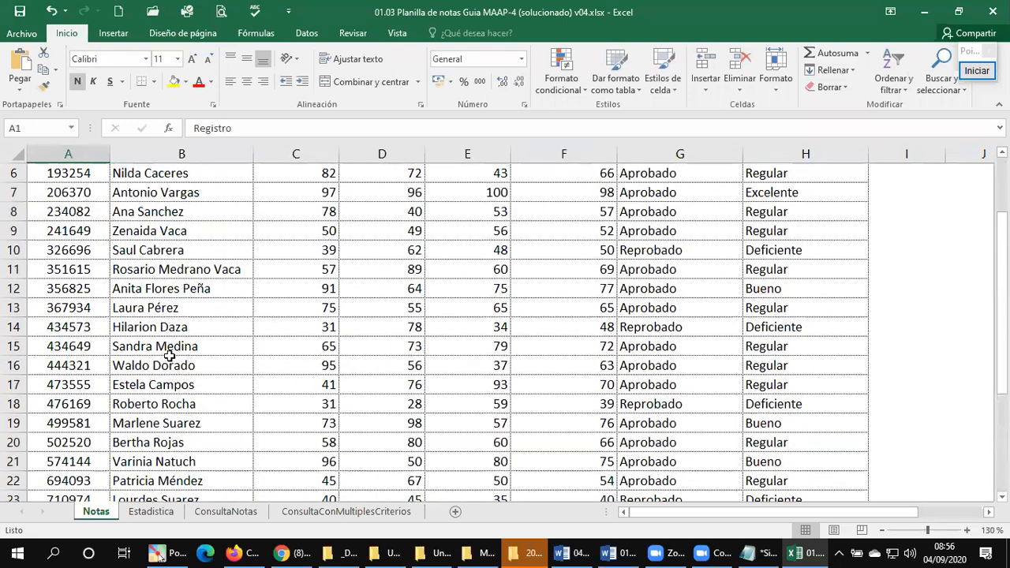
pyautogui.scroll(1, 164, 345)
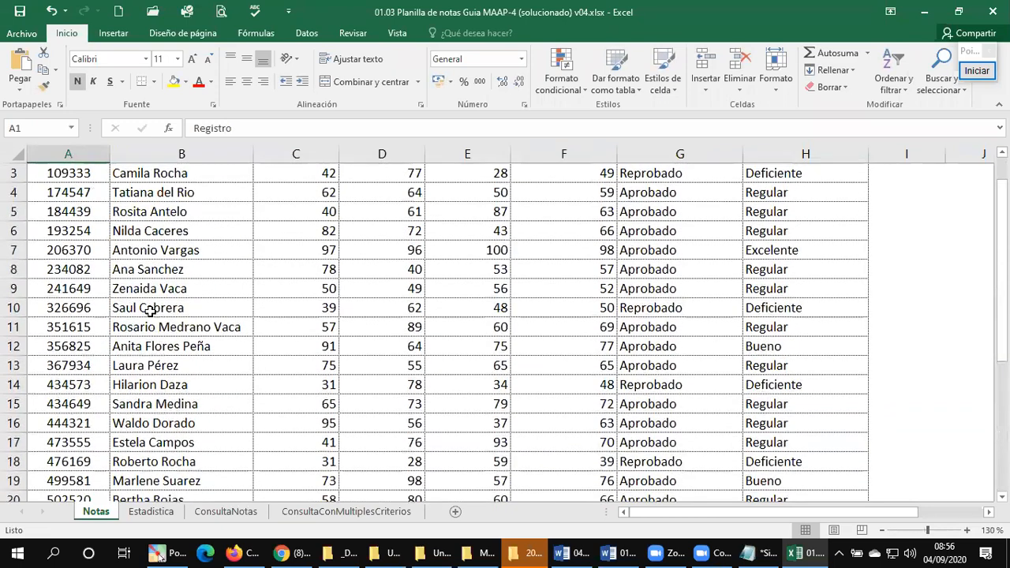
pyautogui.click(347, 512)
pyautogui.click(239, 277)
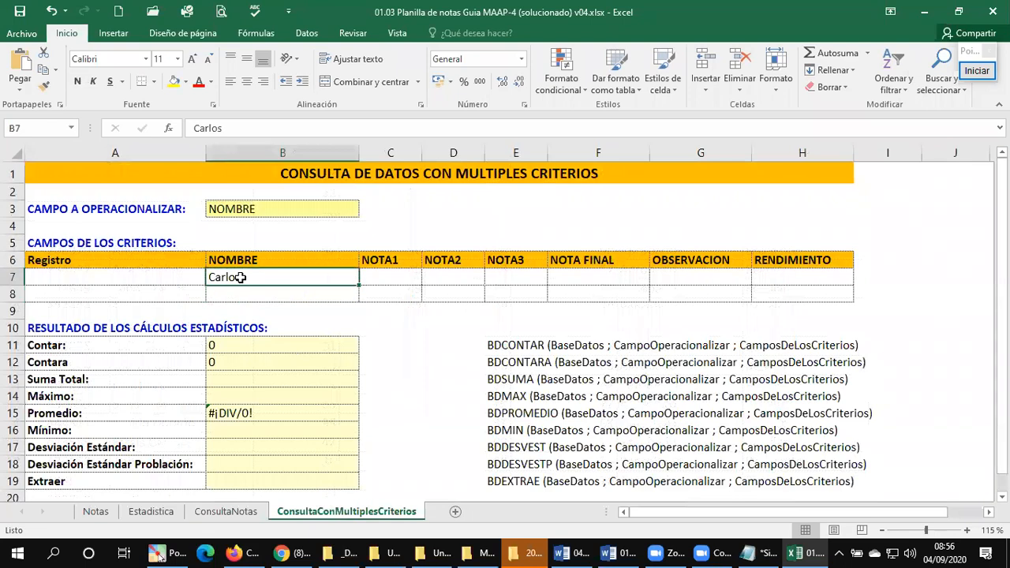
pyautogui.write('Ana')
pyautogui.press('Return')
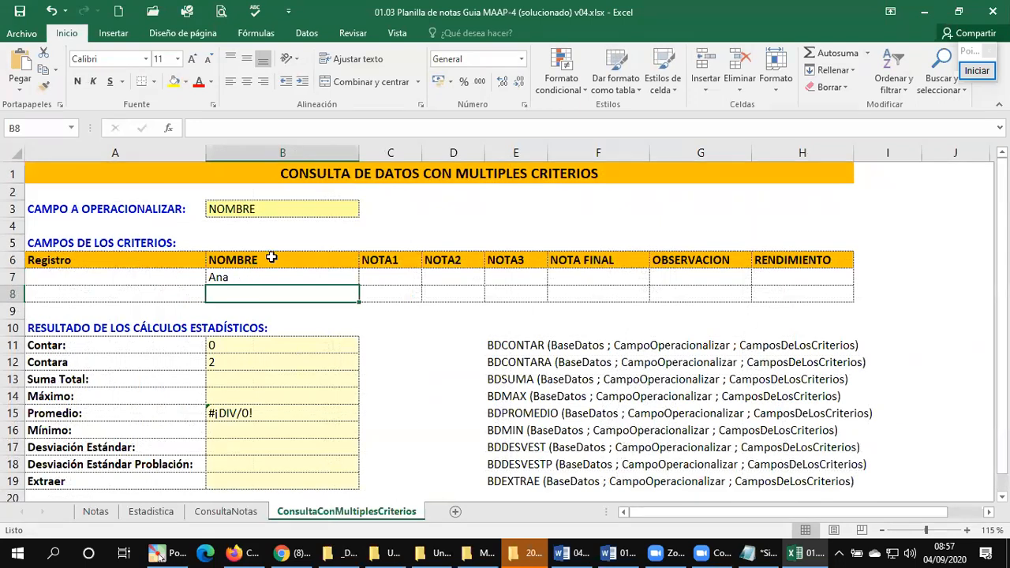
# Step: Change the field to operate on in B3 of ConsultaConMultiplesCriterios to NOTA FINAL
pyautogui.click(332, 208)
pyautogui.click(366, 211)
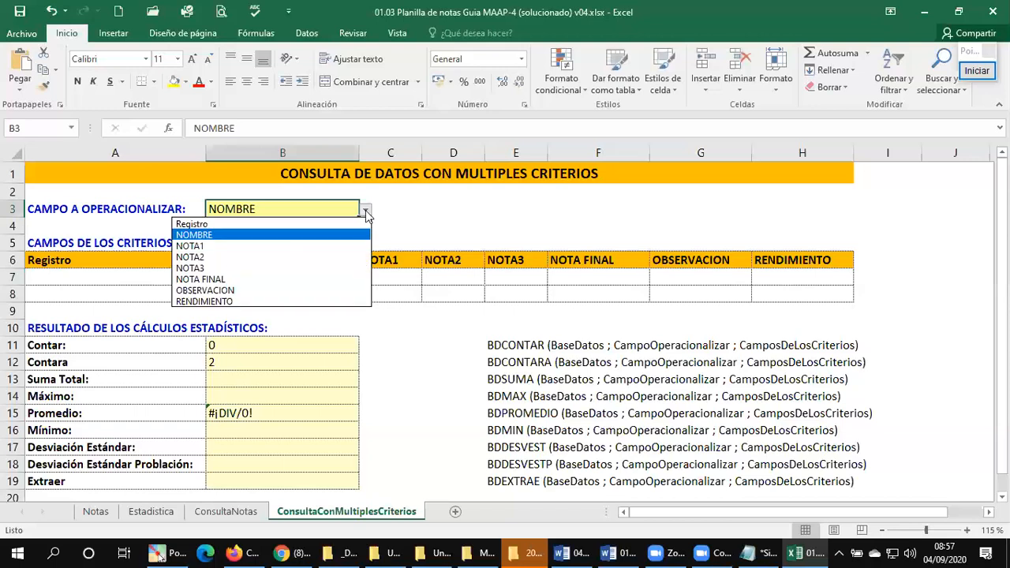
pyautogui.click(270, 281)
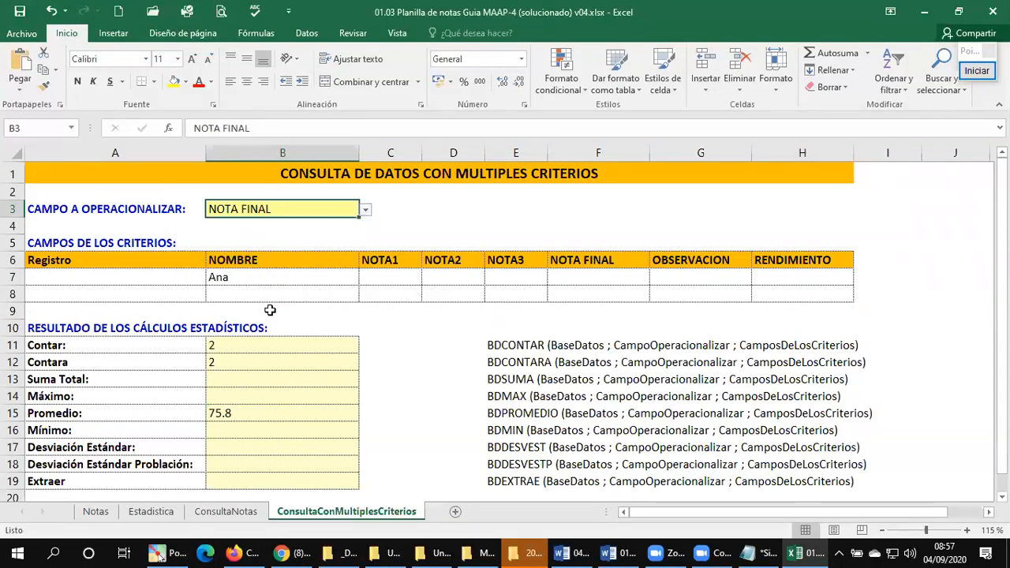
# Step: Test the B3 field with NOTA1, NOTA2 and NOTA3 in turn, and set it back to NOTA FINAL
pyautogui.click(366, 210)
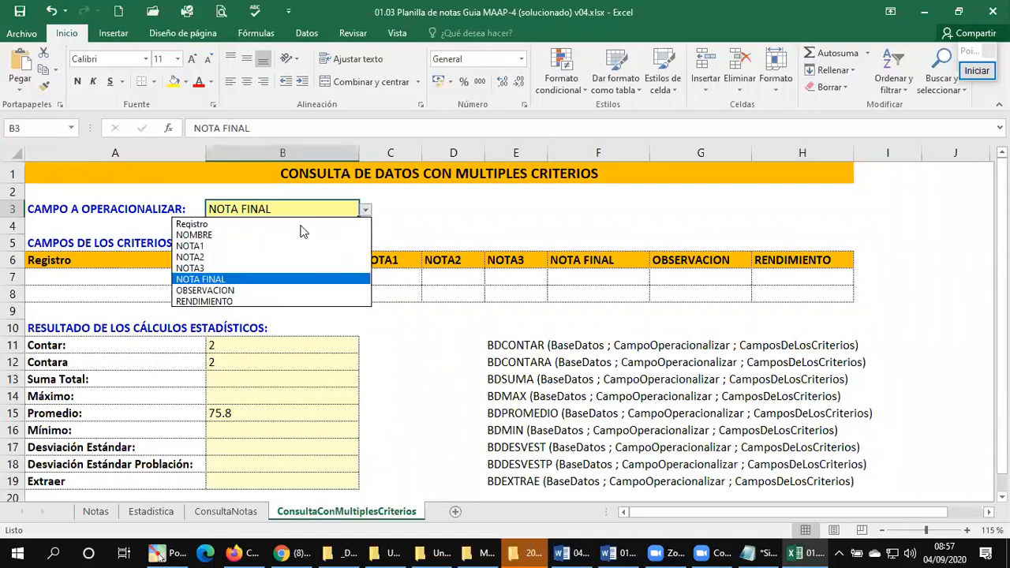
pyautogui.click(247, 246)
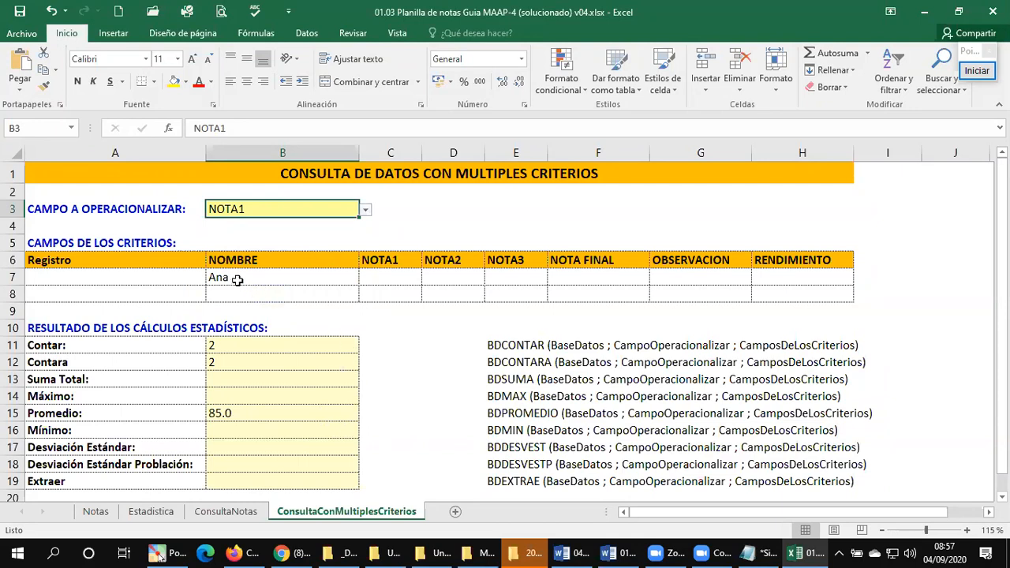
pyautogui.click(365, 210)
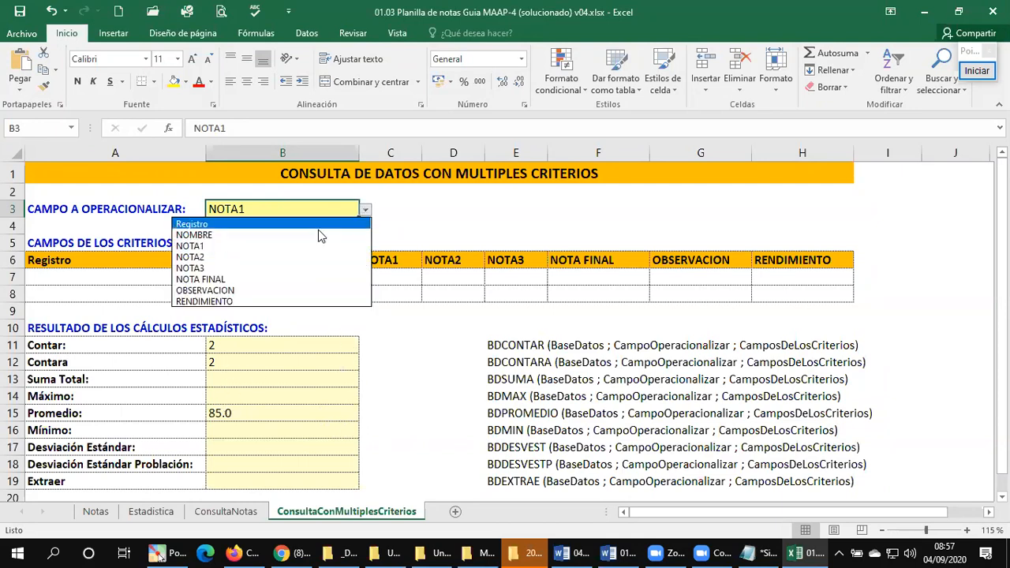
pyautogui.click(252, 257)
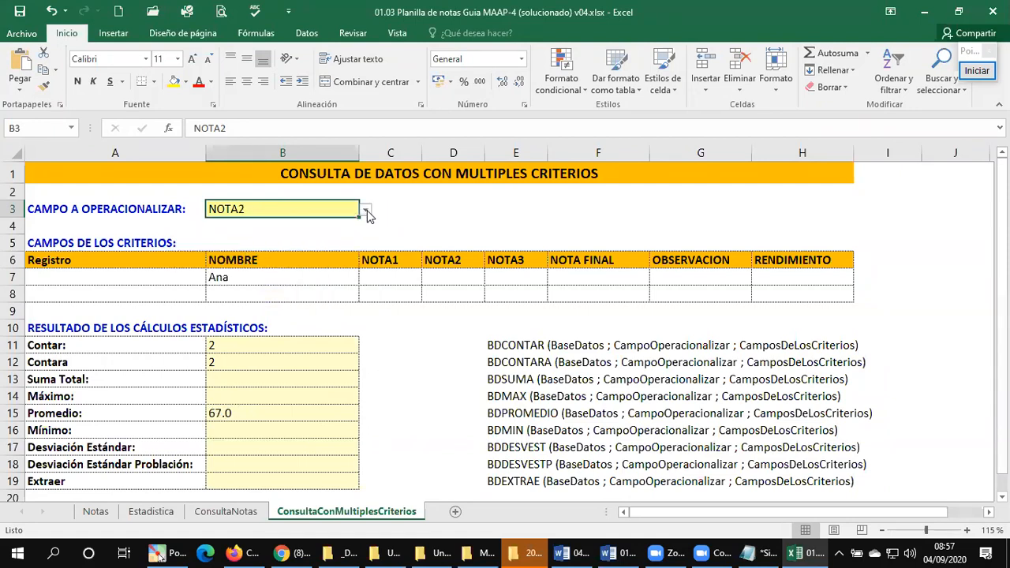
pyautogui.click(365, 210)
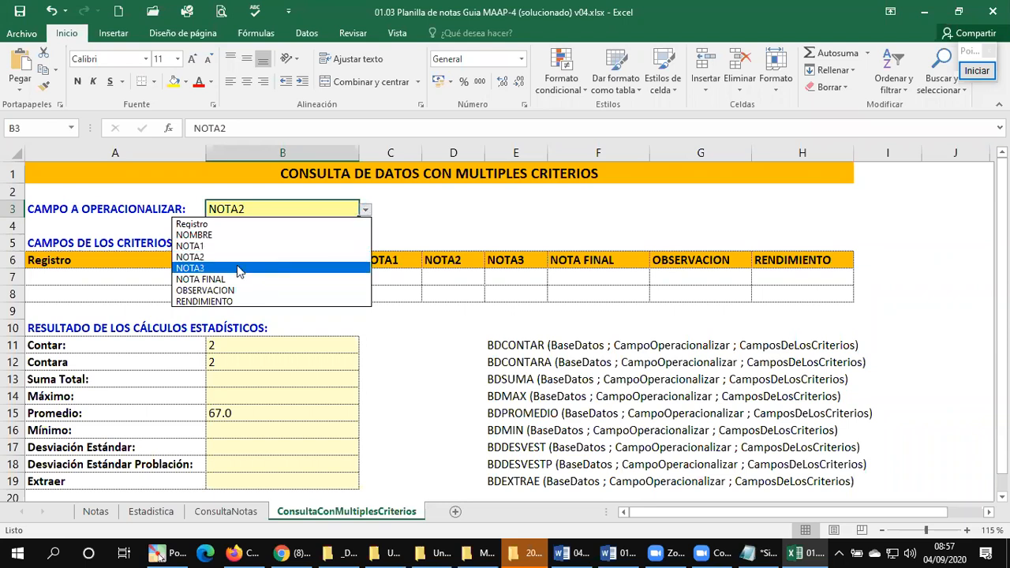
pyautogui.click(238, 269)
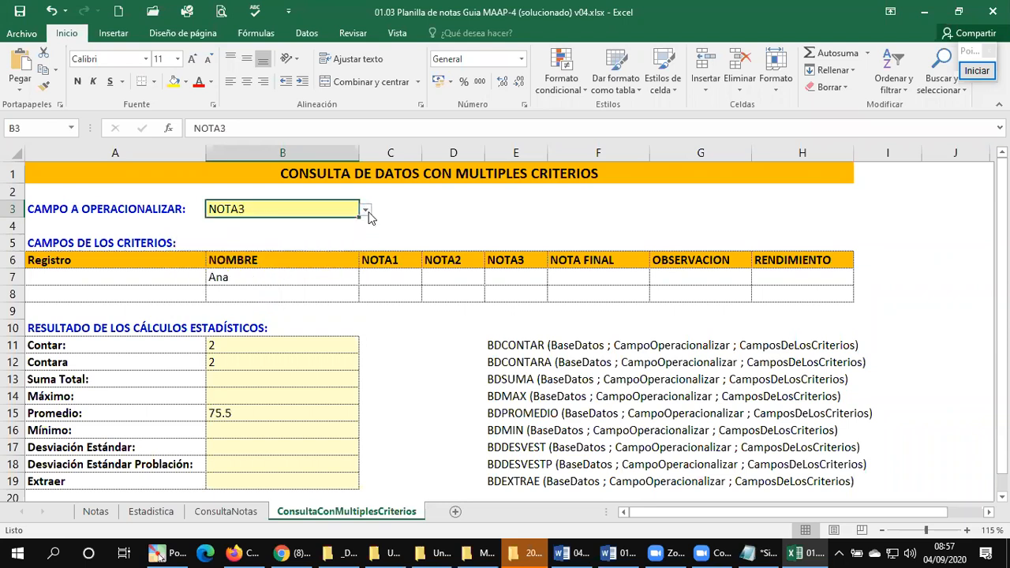
pyautogui.click(366, 211)
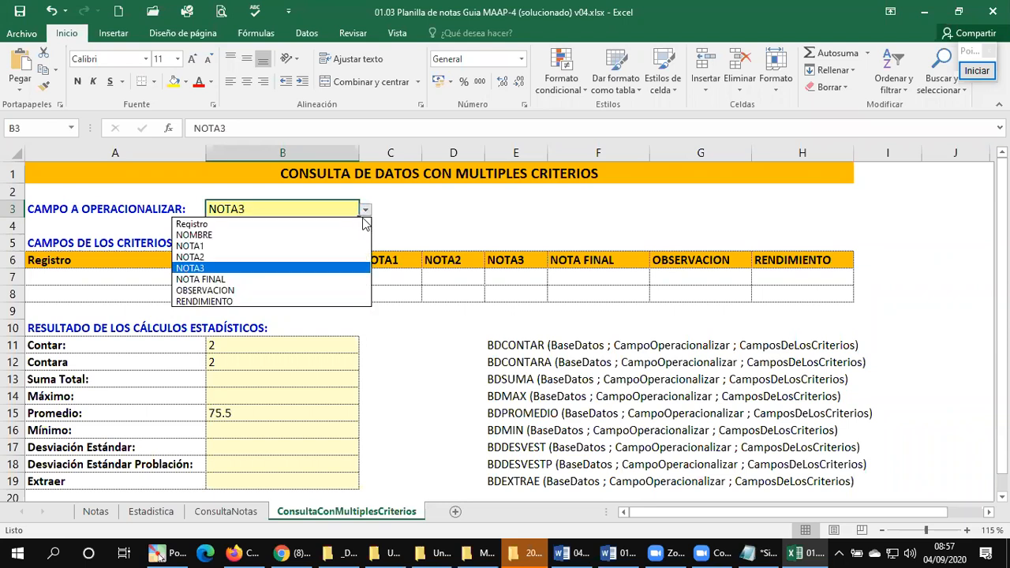
pyautogui.click(261, 280)
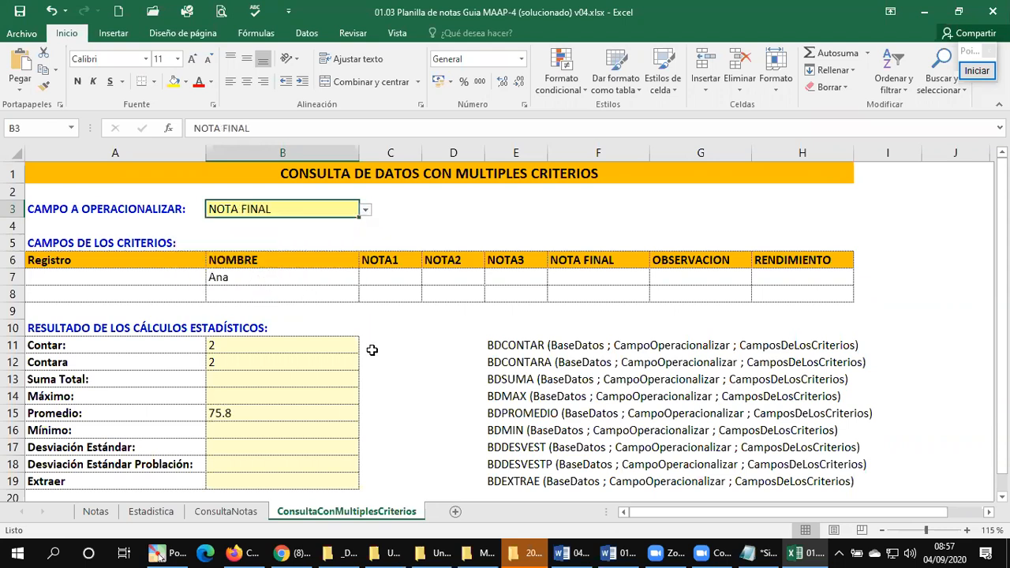
# Step: Clear the NOMBRE criterion in B7 and enter >=60 as the NOTA FINAL criterion in F7
pyautogui.click(242, 279)
pyautogui.press('Delete')
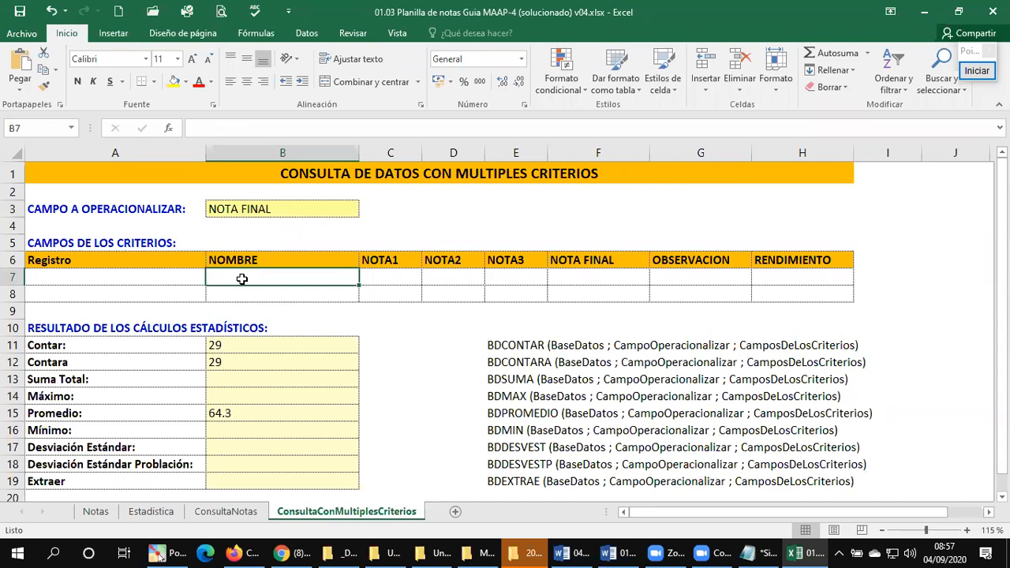
pyautogui.press('Right')
pyautogui.press('Right')
pyautogui.press('Right')
pyautogui.press('Right')
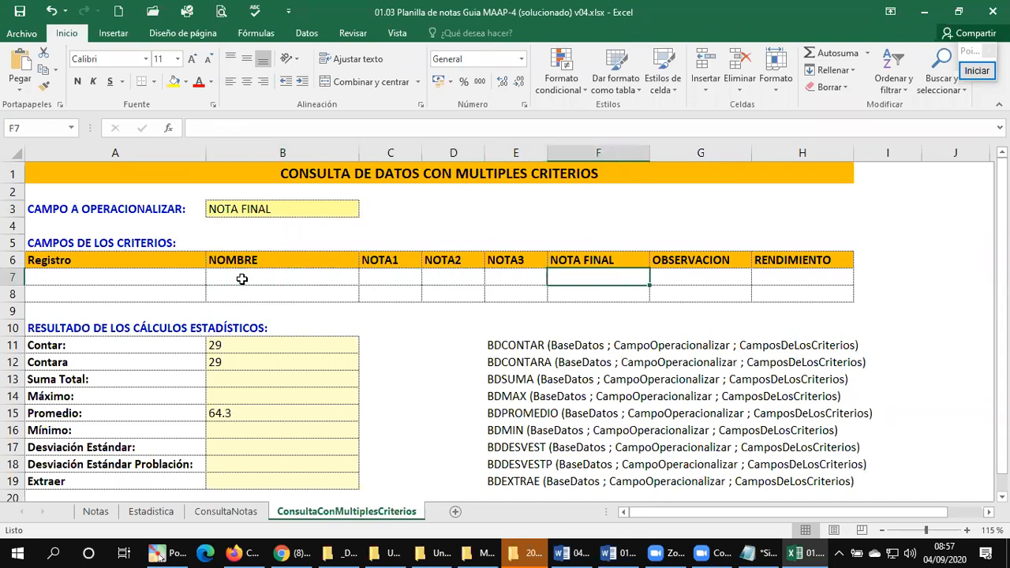
pyautogui.write('>=')
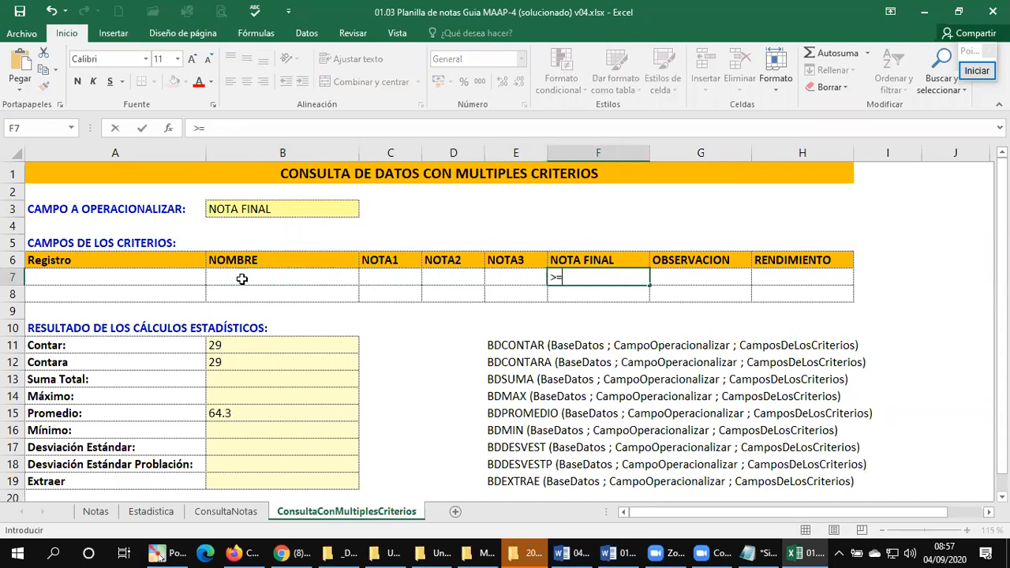
pyautogui.write('60')
pyautogui.press('Return')
# Step: Enter Regular as the RENDIMIENTO criterion in H7 and return to cell A1
pyautogui.press('Up')
pyautogui.press('Right')
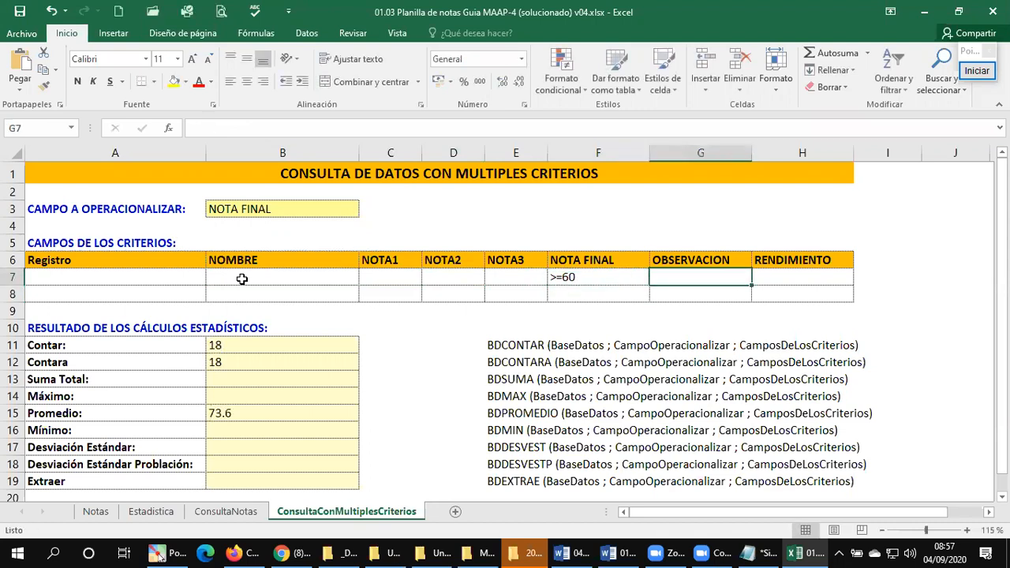
pyautogui.press('Right')
pyautogui.write('Re')
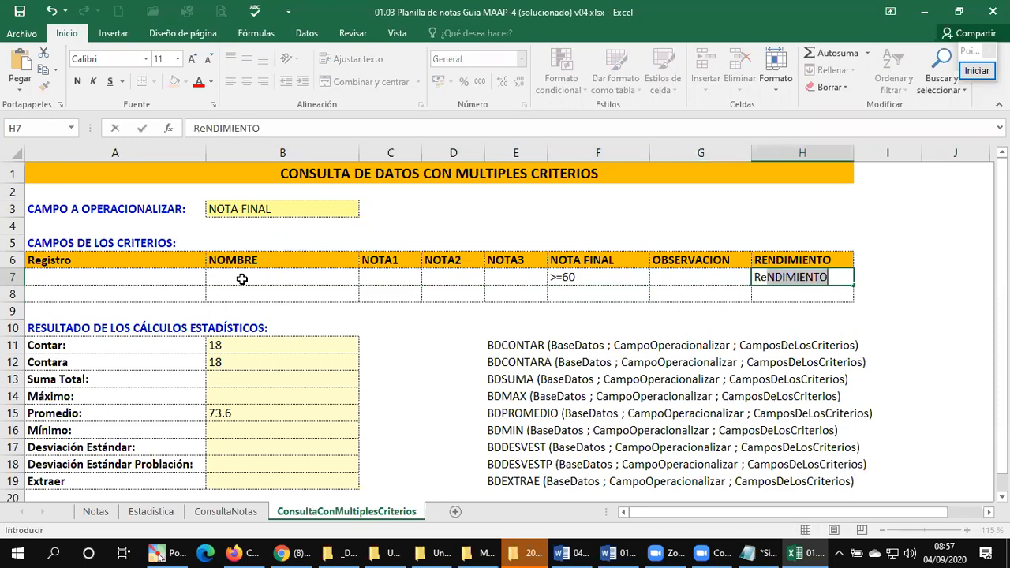
pyautogui.write('gular')
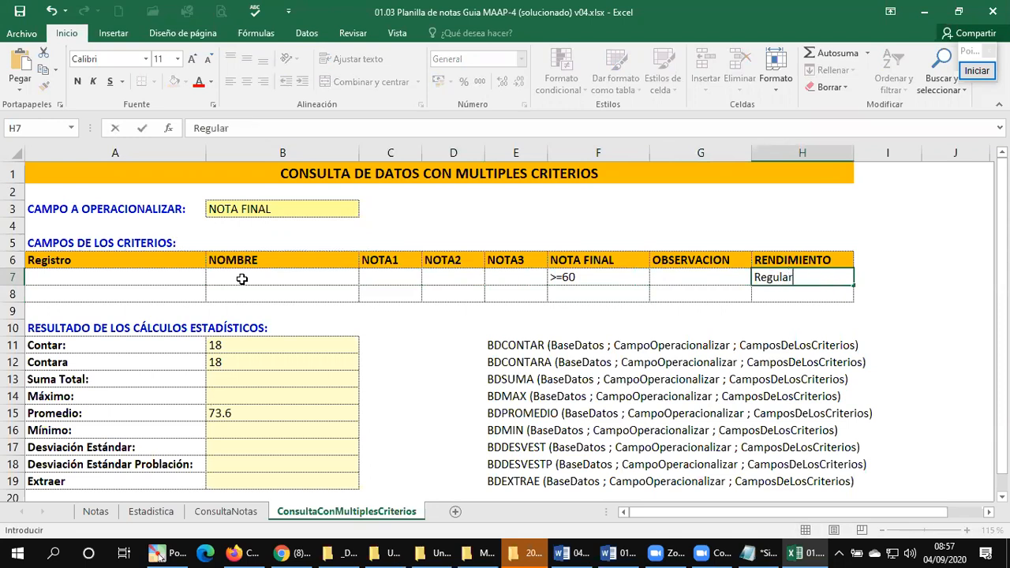
pyautogui.press('Return')
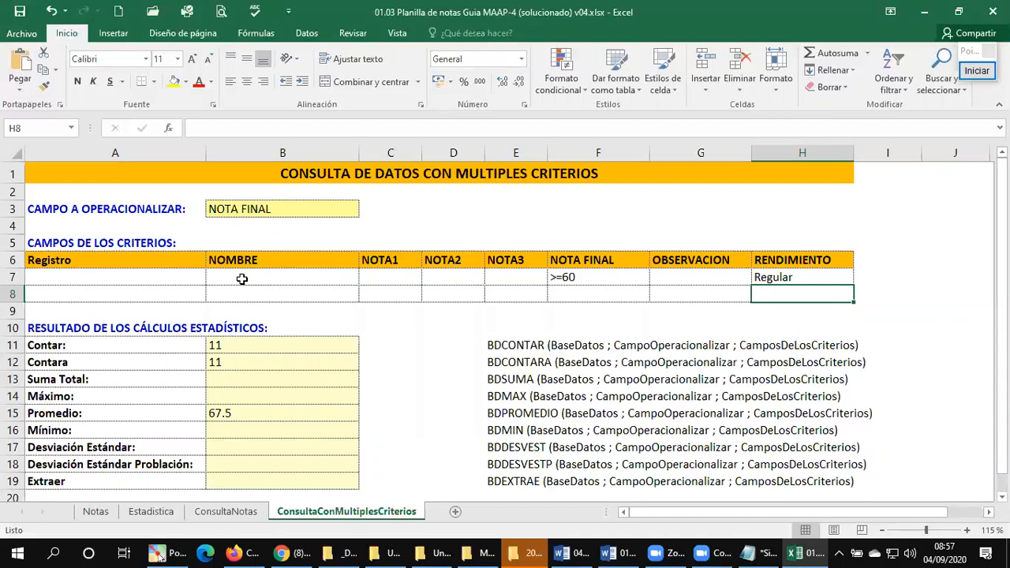
pyautogui.hotkey('ctrl', 'Home')
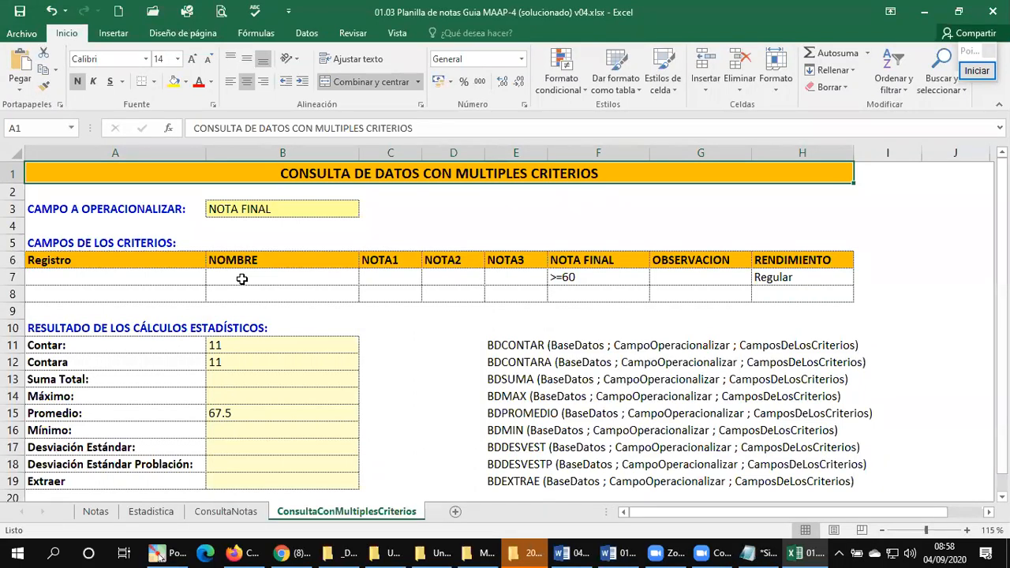
# Step: Go back through the ConsultaNotas, Estadistica and Notas sheets, and close the workbook
pyautogui.click(241, 514)
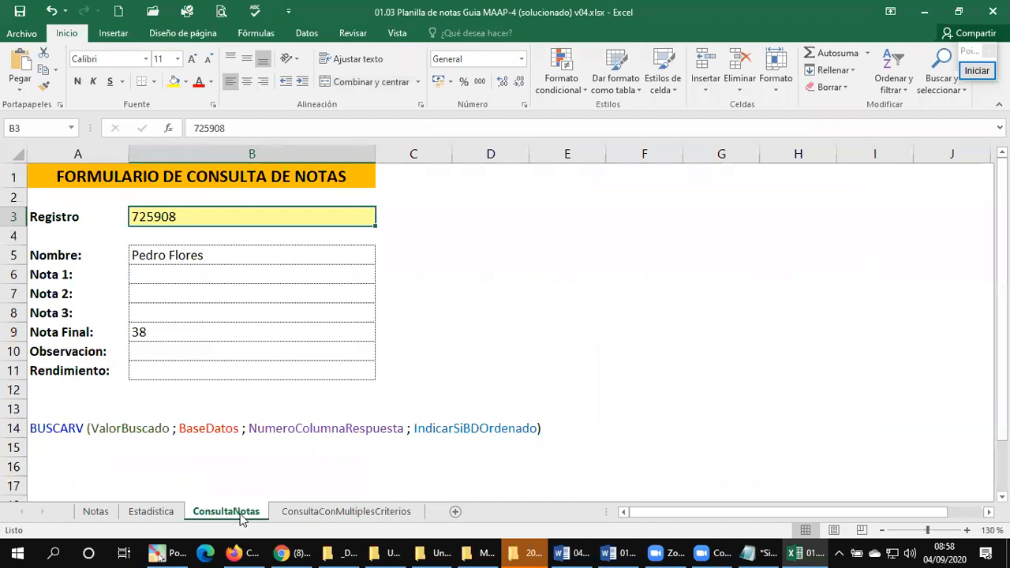
pyautogui.click(150, 513)
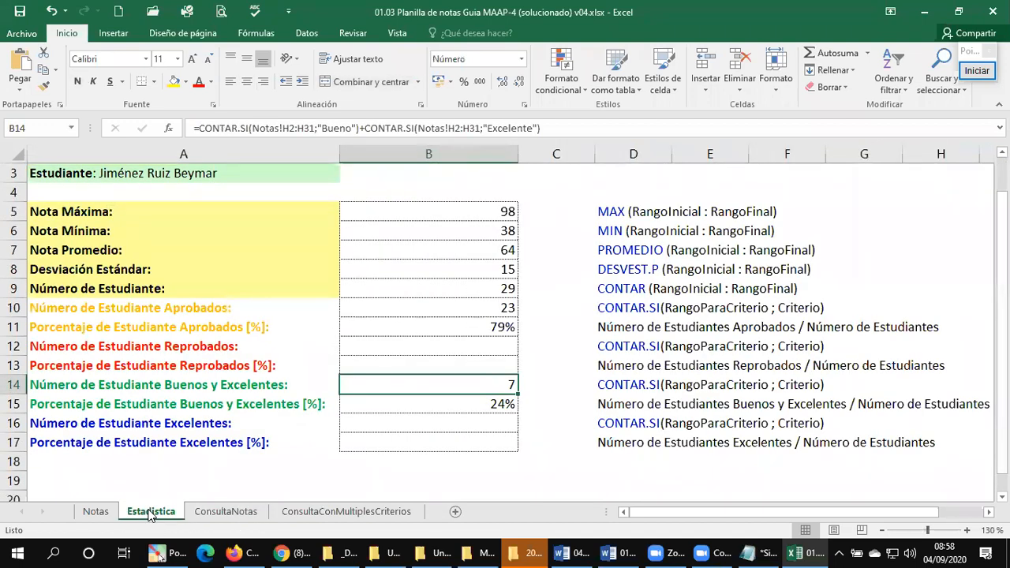
pyautogui.click(96, 513)
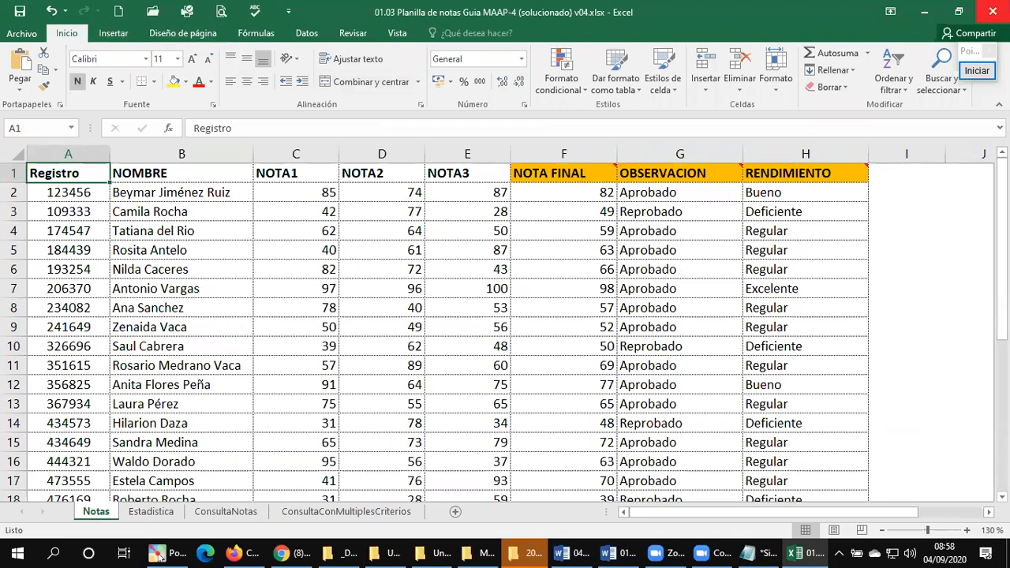
pyautogui.click(992, 11)
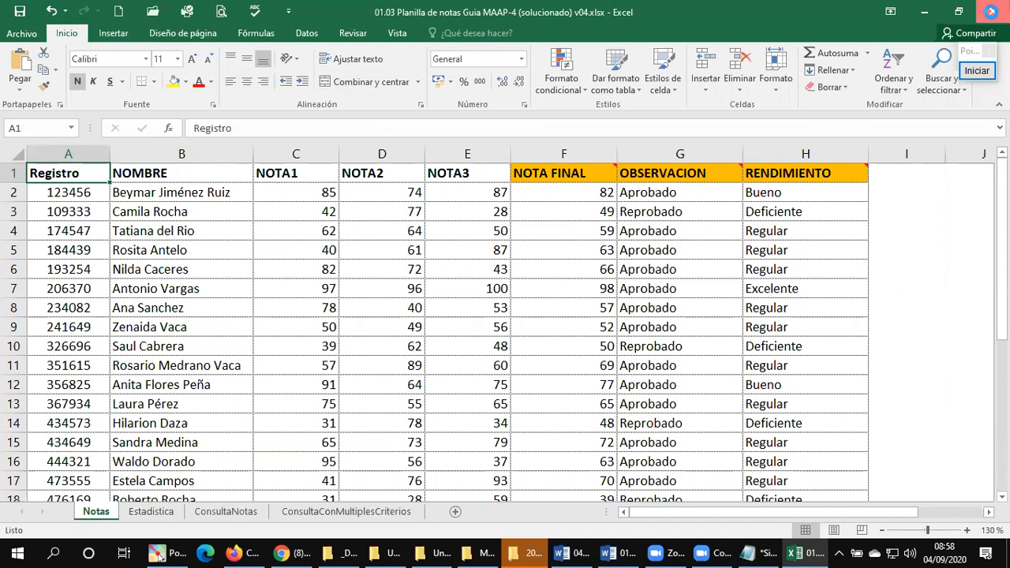